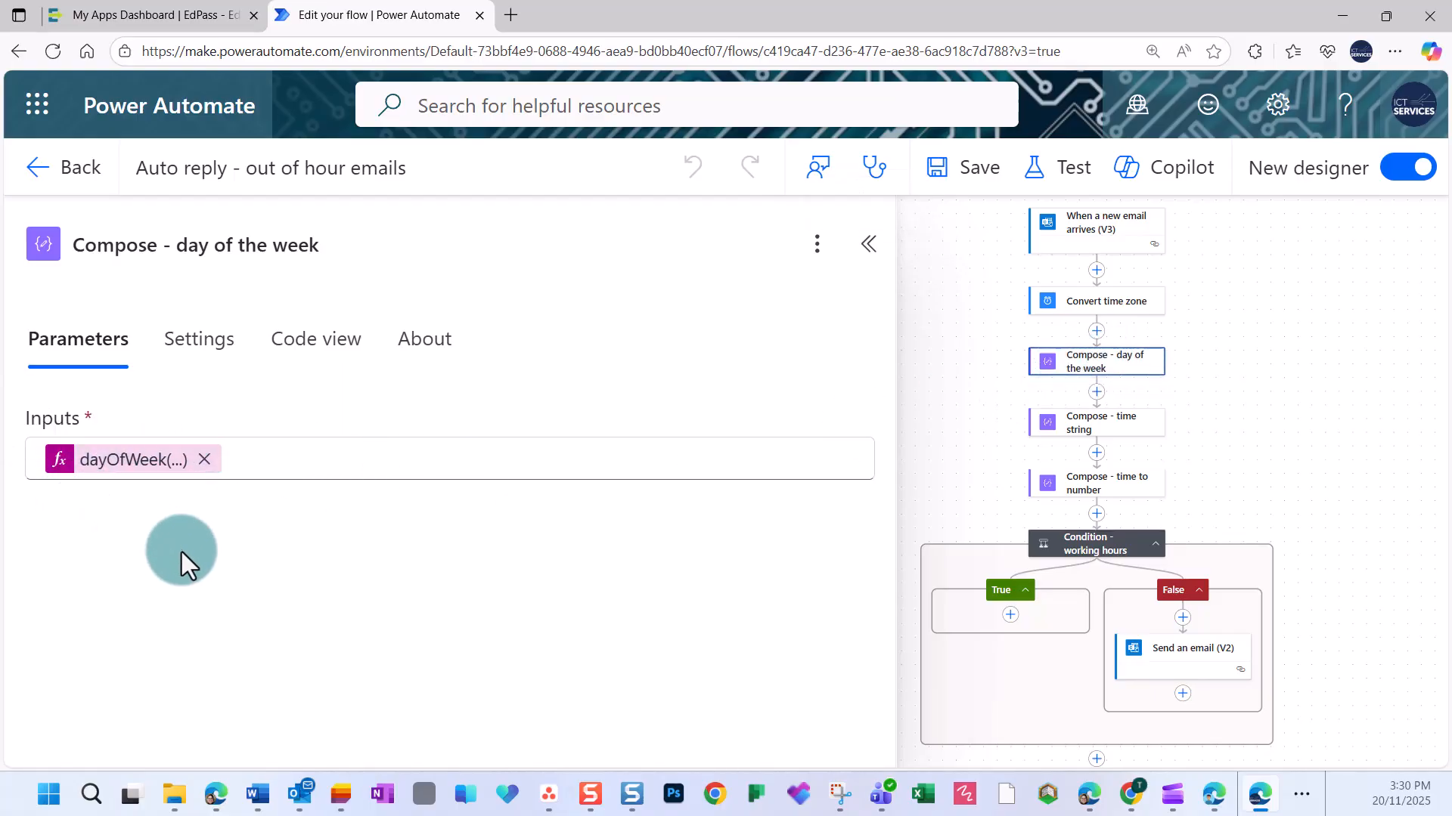
Examine the two remaining Compose actions and the working hours condition's day and time rules in the finished flow.
left_click(1092, 437)
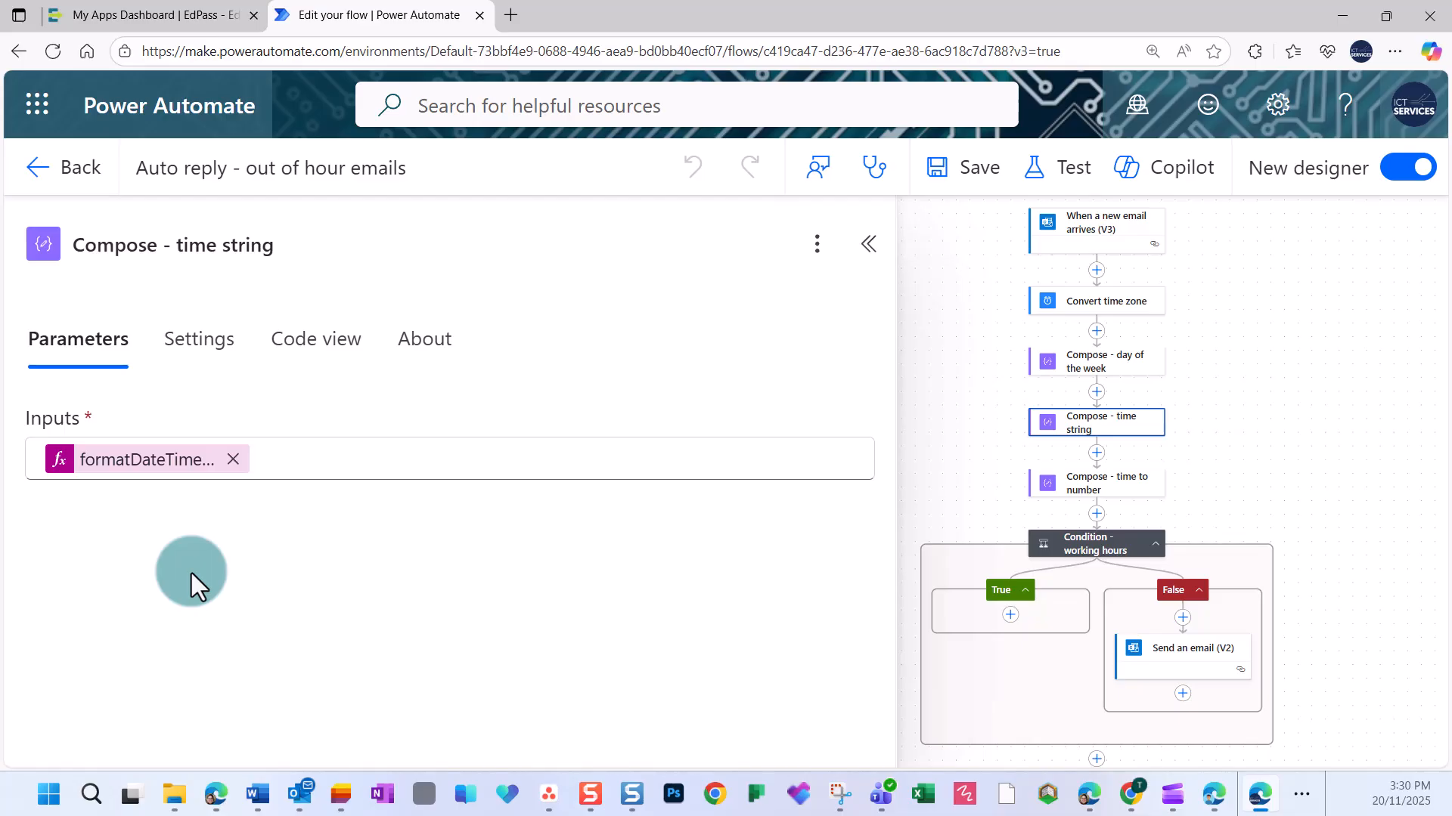
left_click(1100, 495)
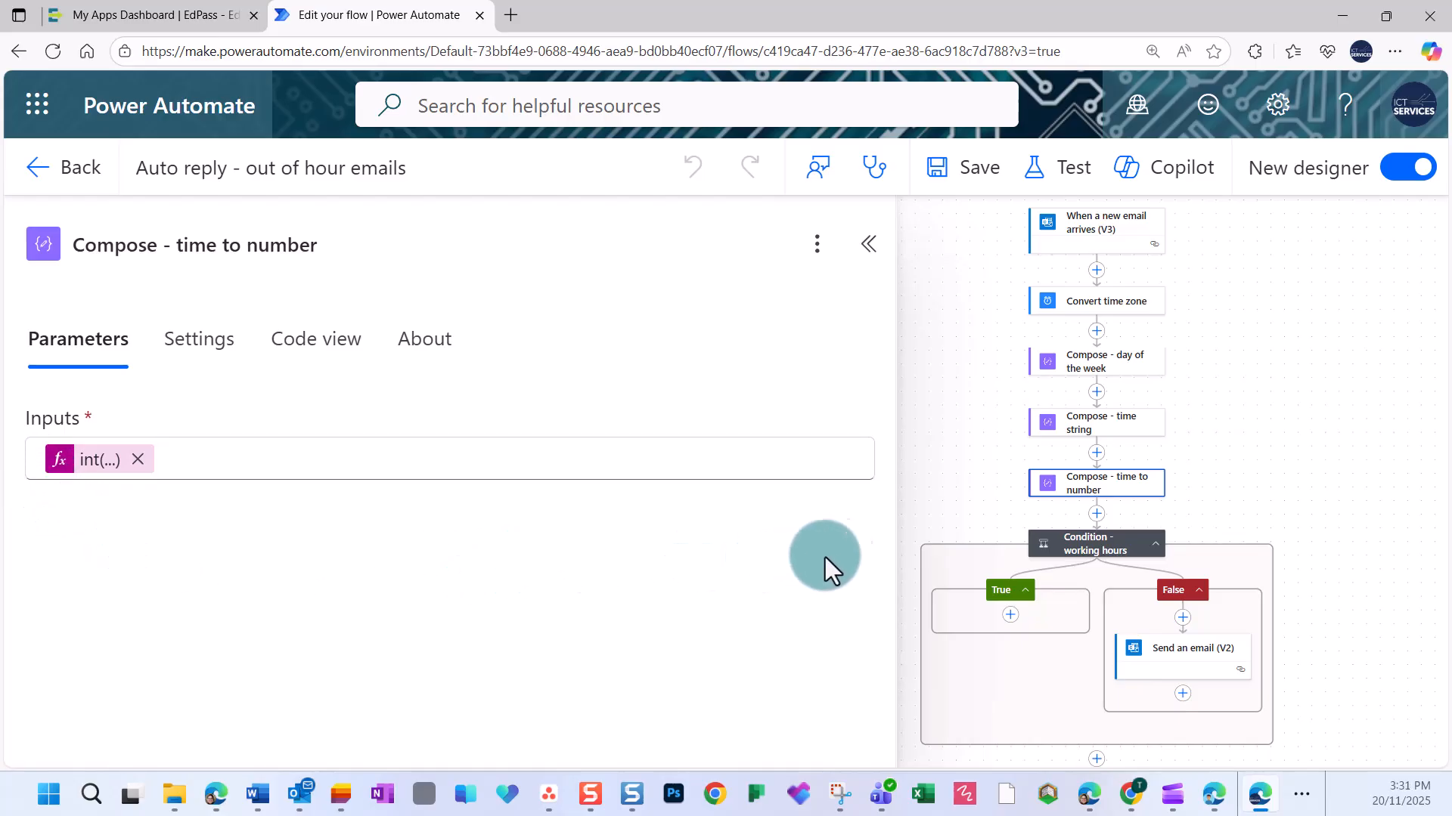
left_click(1080, 544)
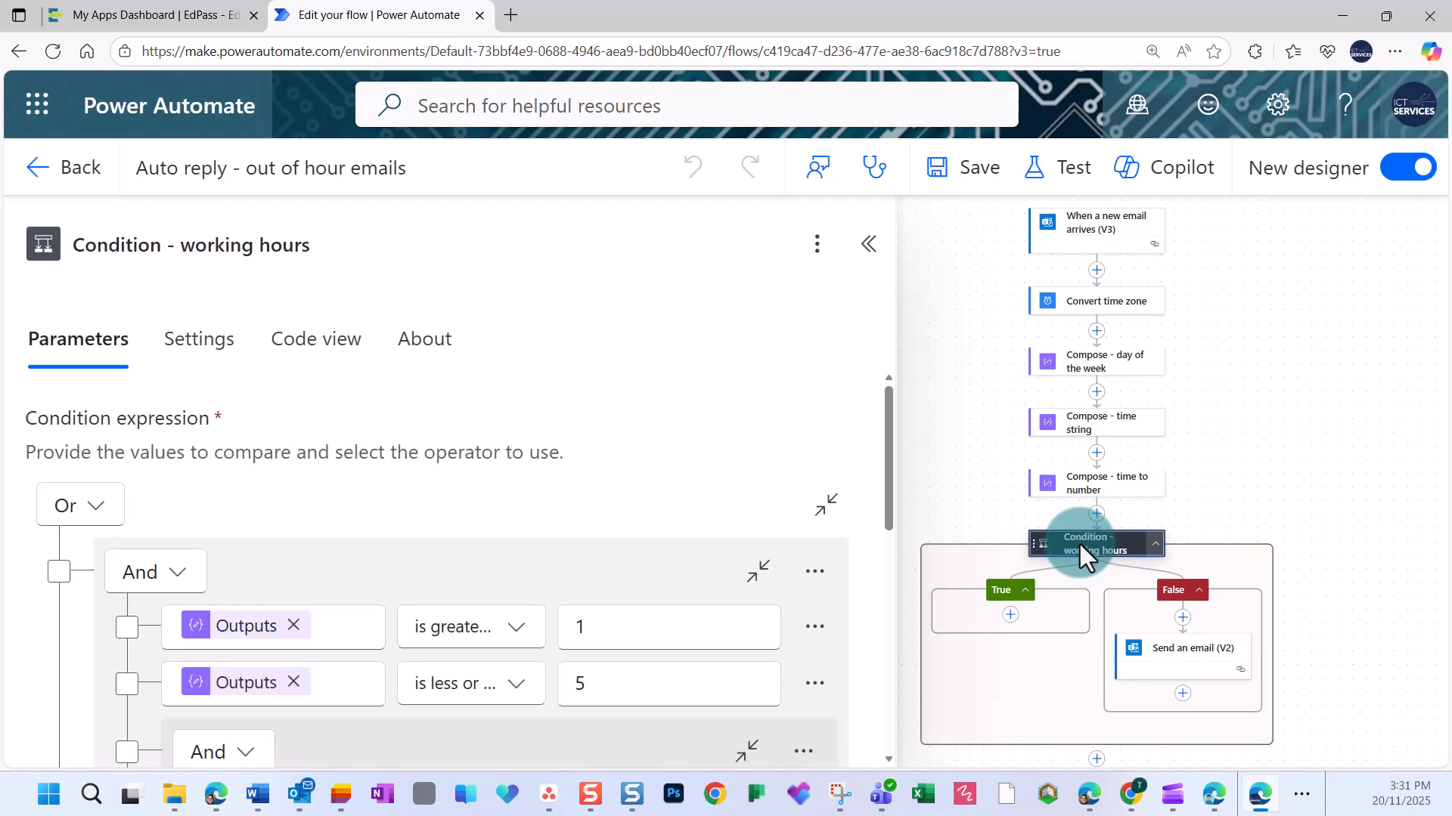
scroll(605, 484, "down", 2)
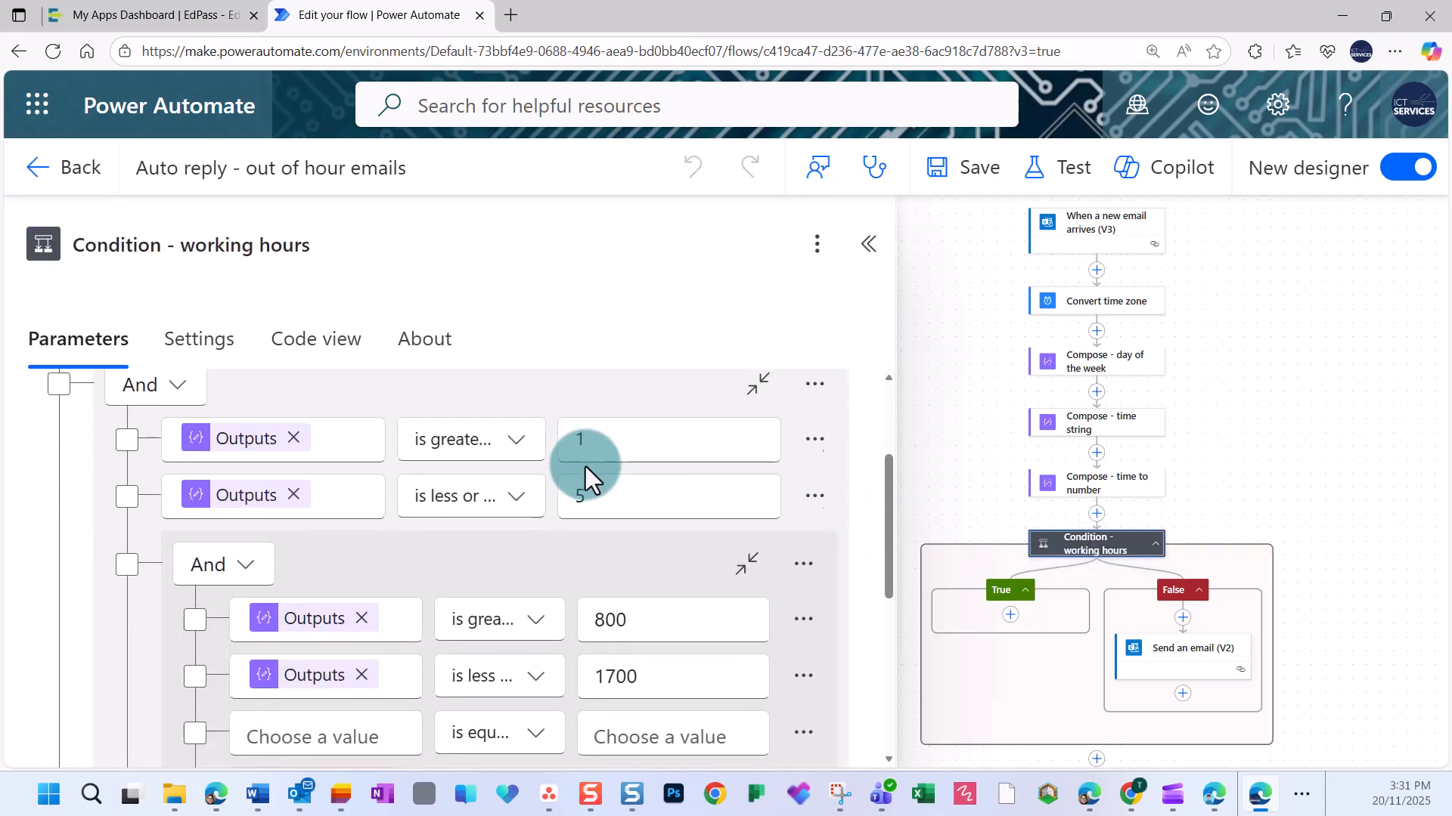
scroll(585, 476, "up", 2)
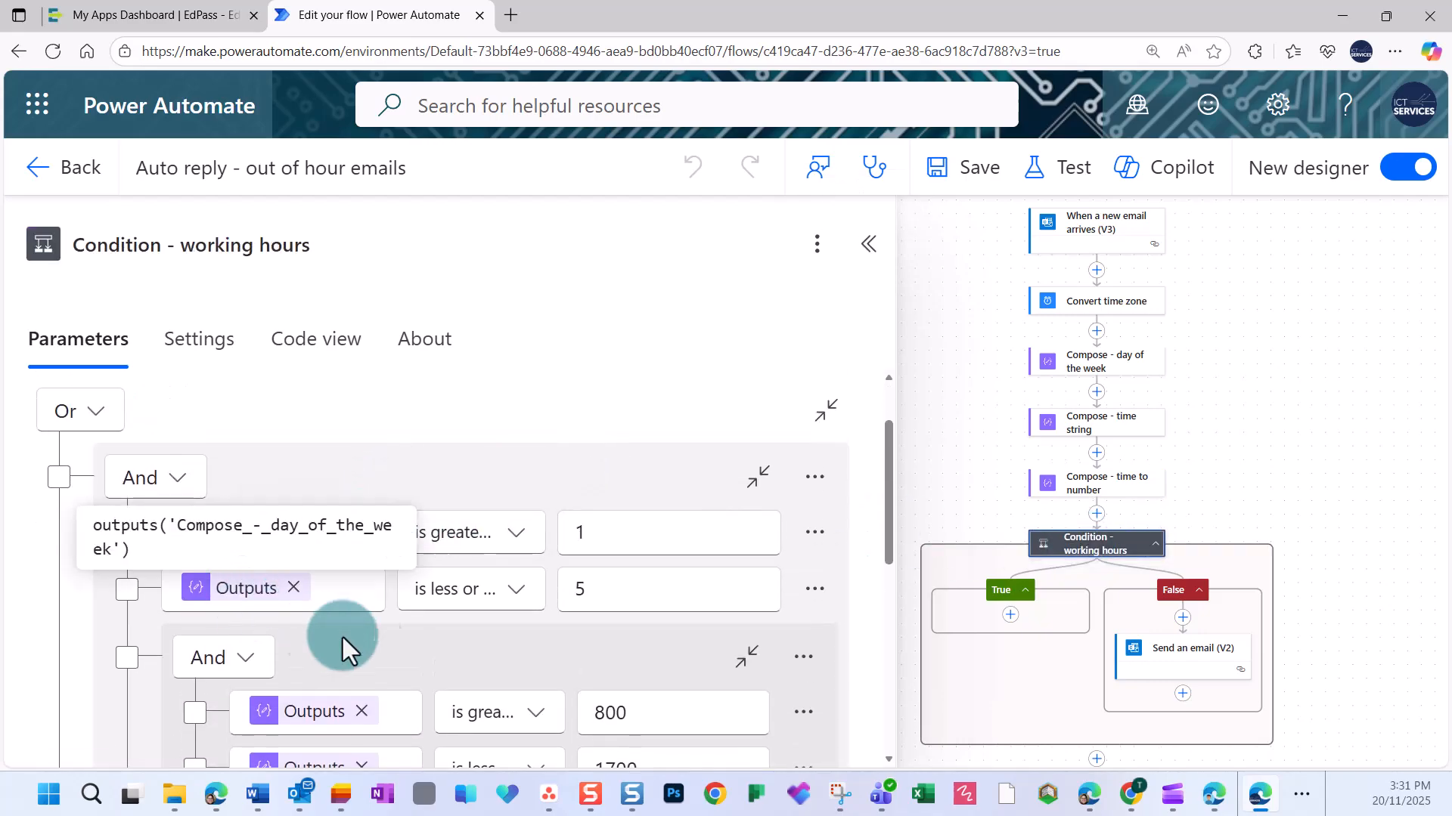
scroll(319, 539, "down", 3)
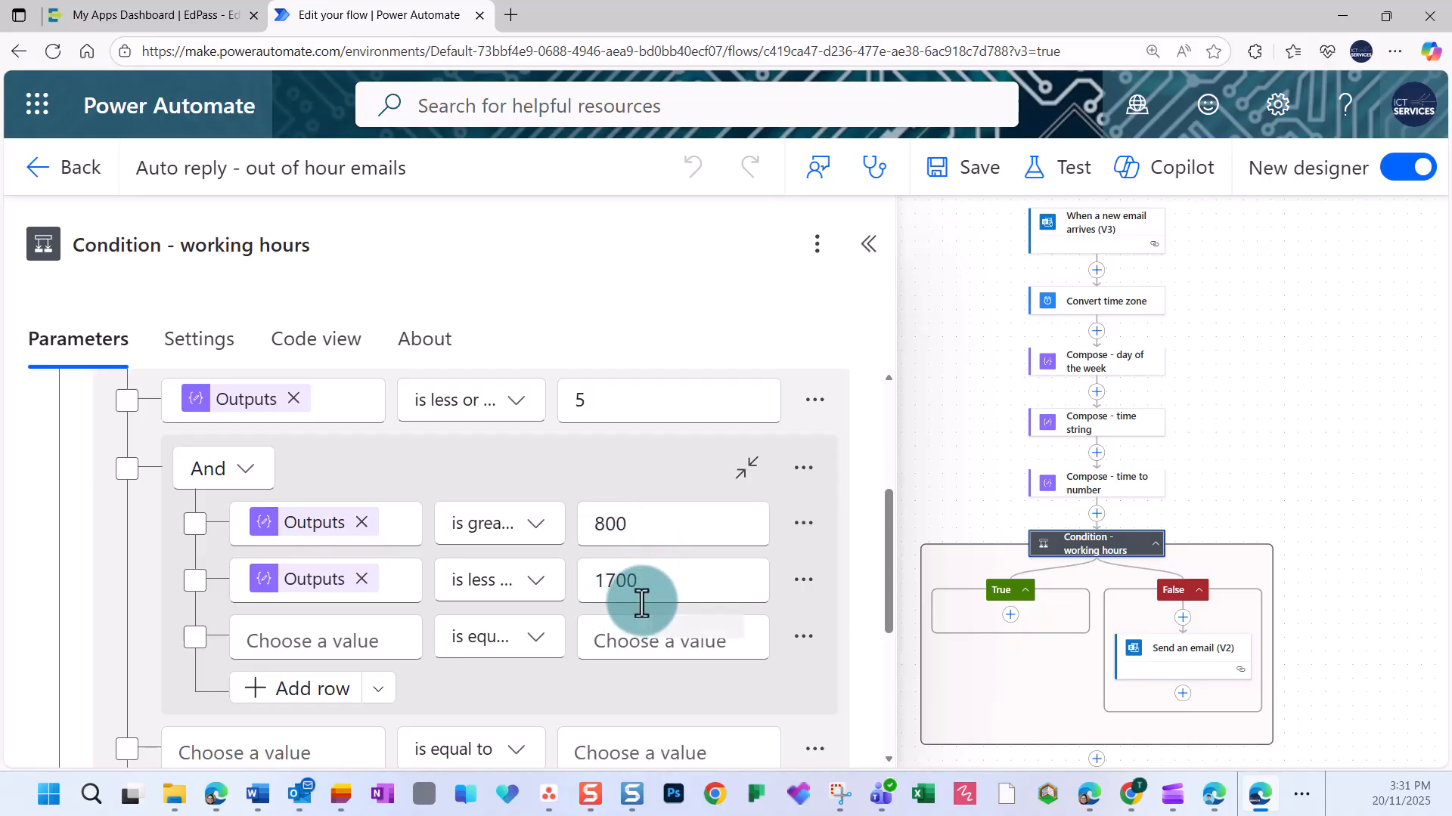
scroll(629, 605, "down", 4)
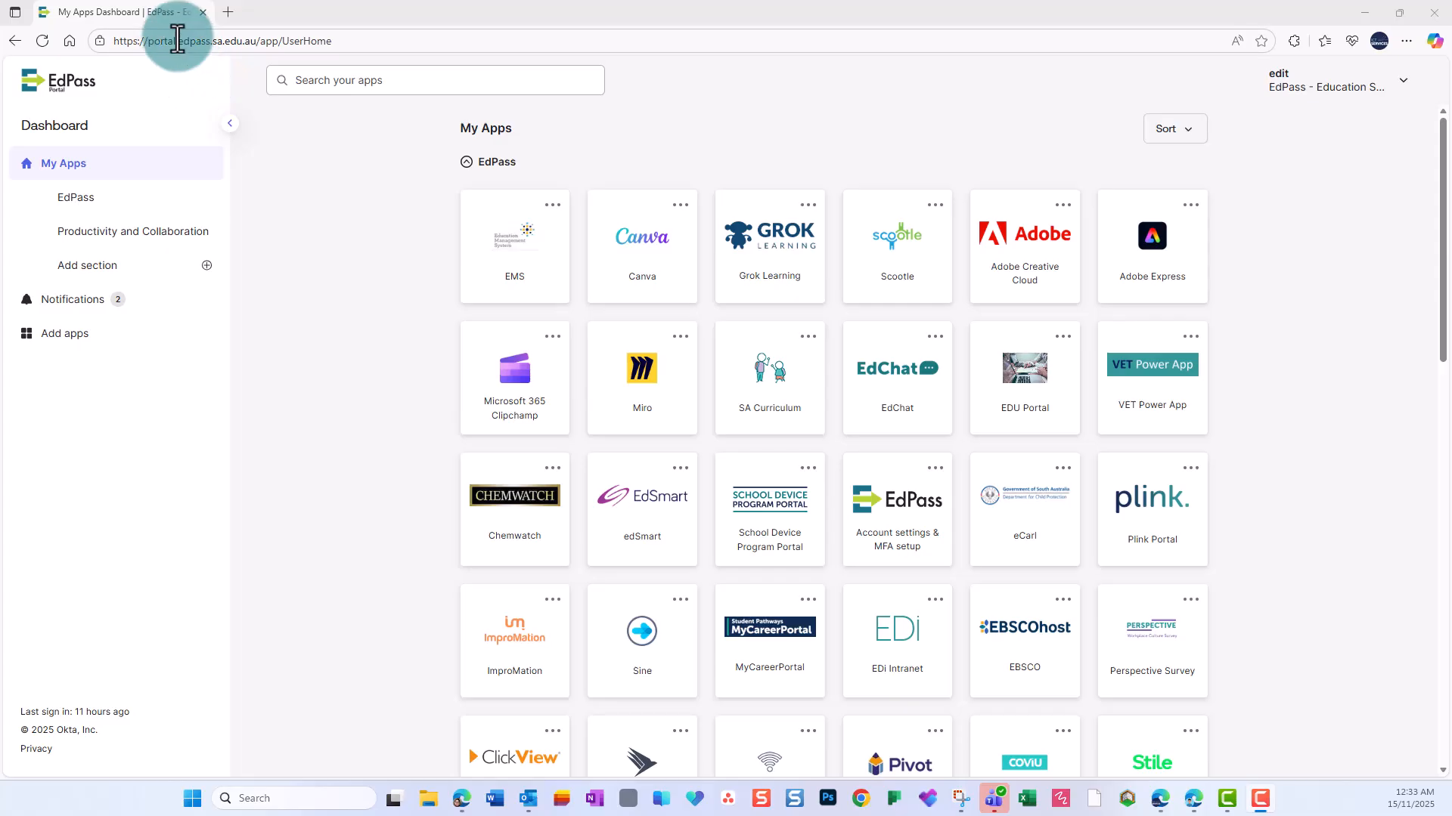
Open Microsoft 365 Power Automate from the EdPass app dashboard.
scroll(363, 248, "down", 2)
scroll(365, 248, "down", 10)
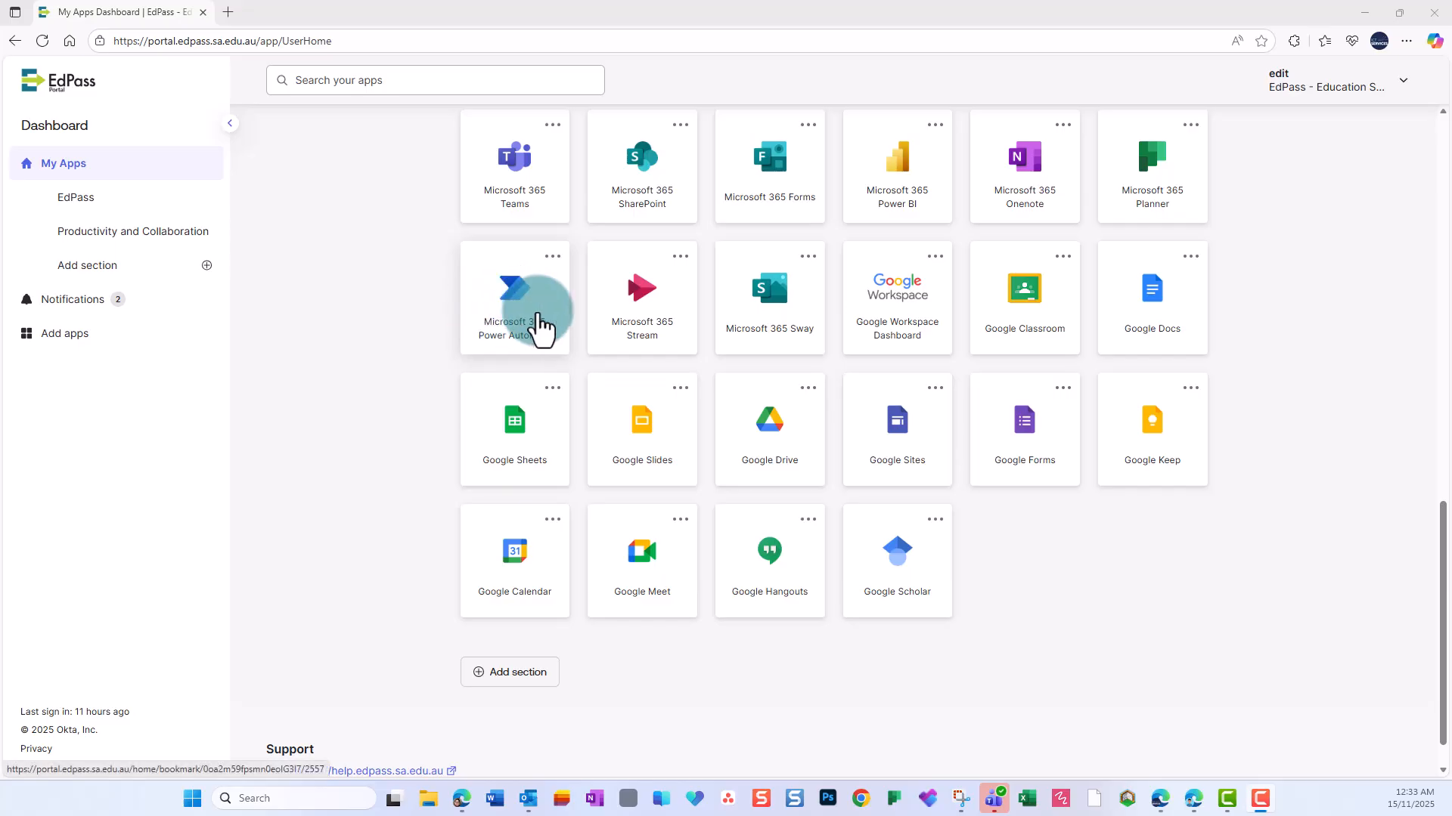
left_click(534, 312)
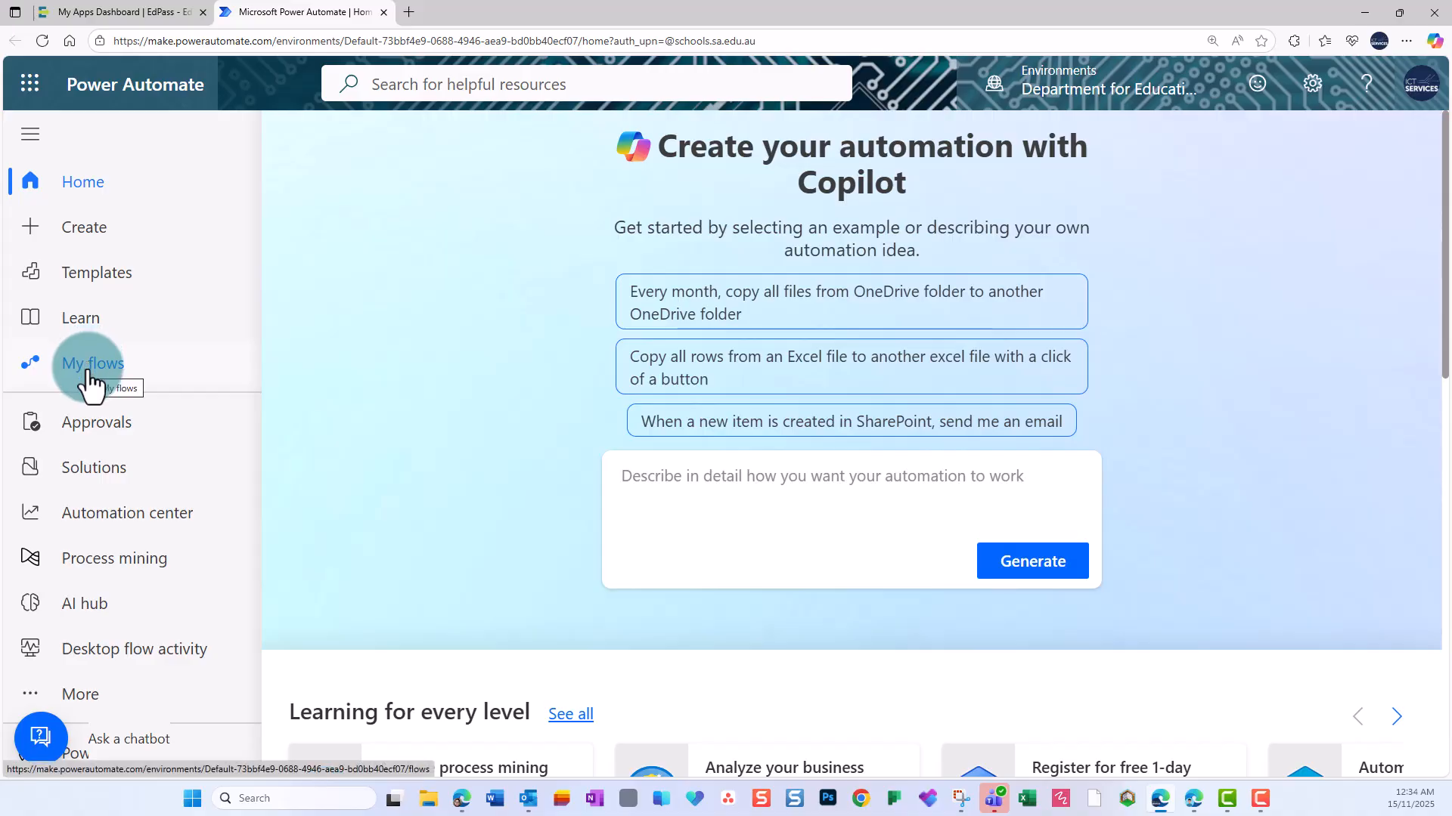
Start a new automated cloud flow and name it "Auto reply - out of hour emails".
left_click(83, 240)
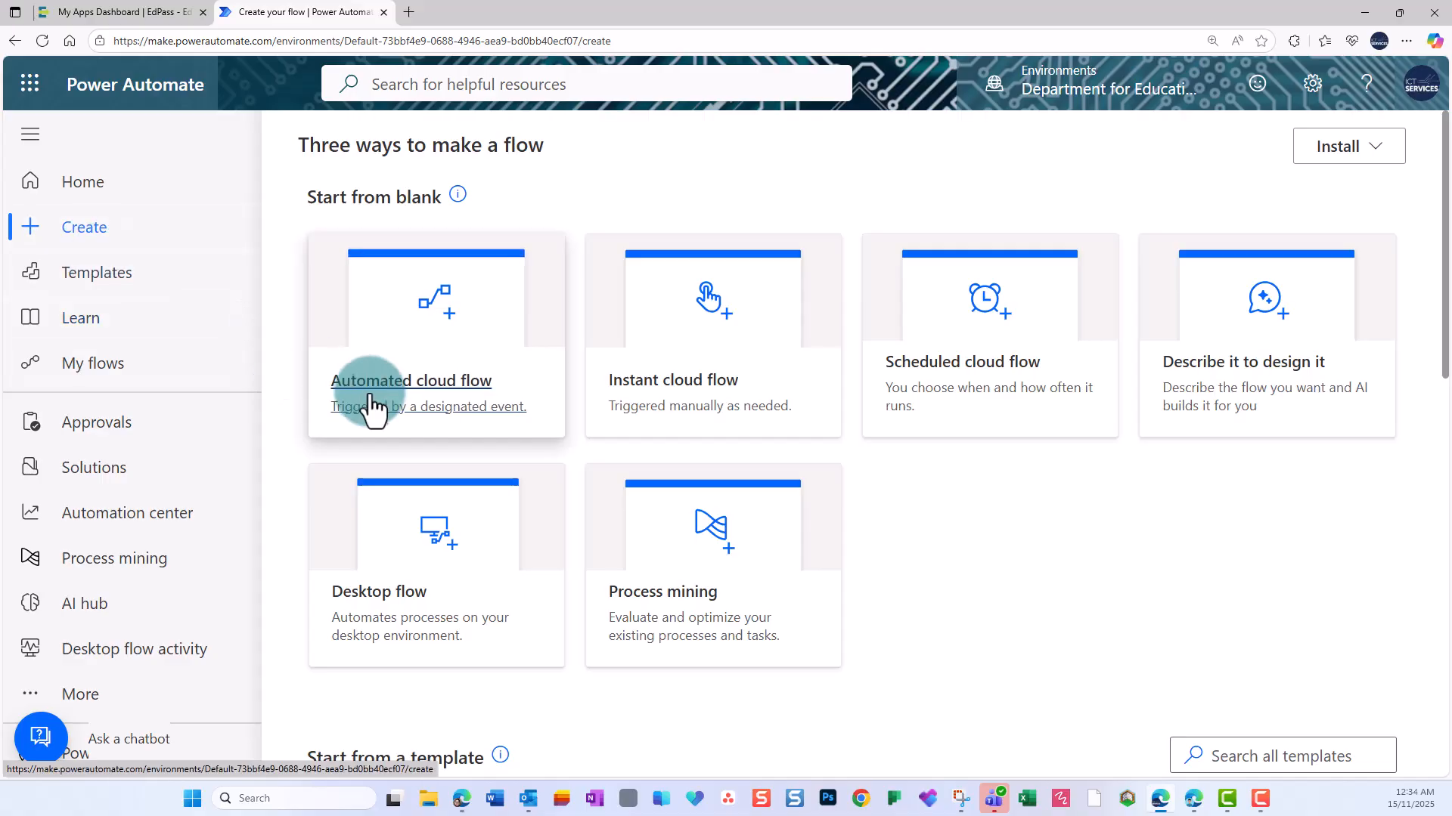
left_click(430, 393)
left_click(796, 202)
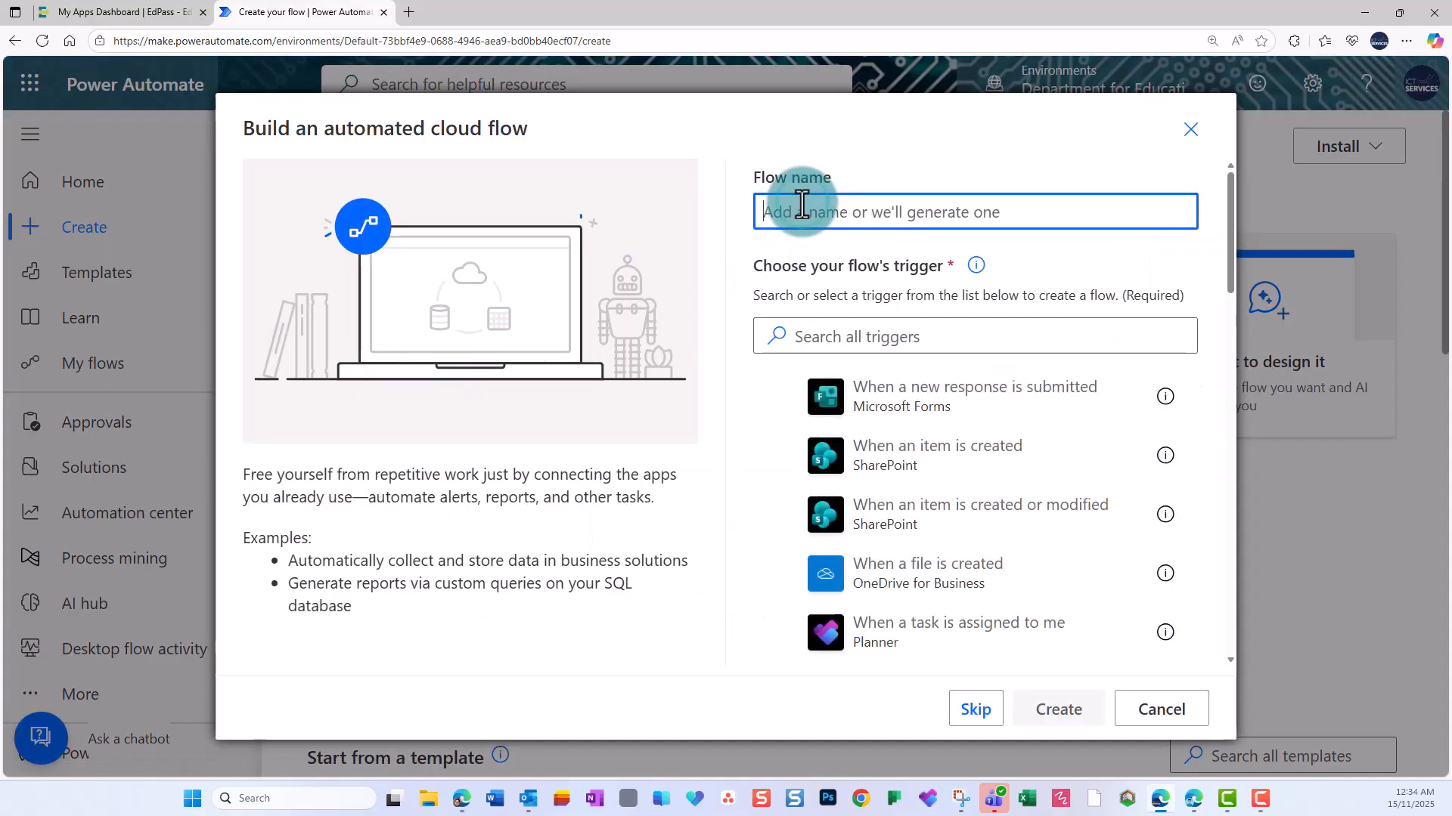
type("Auto p reply - out of hour em")
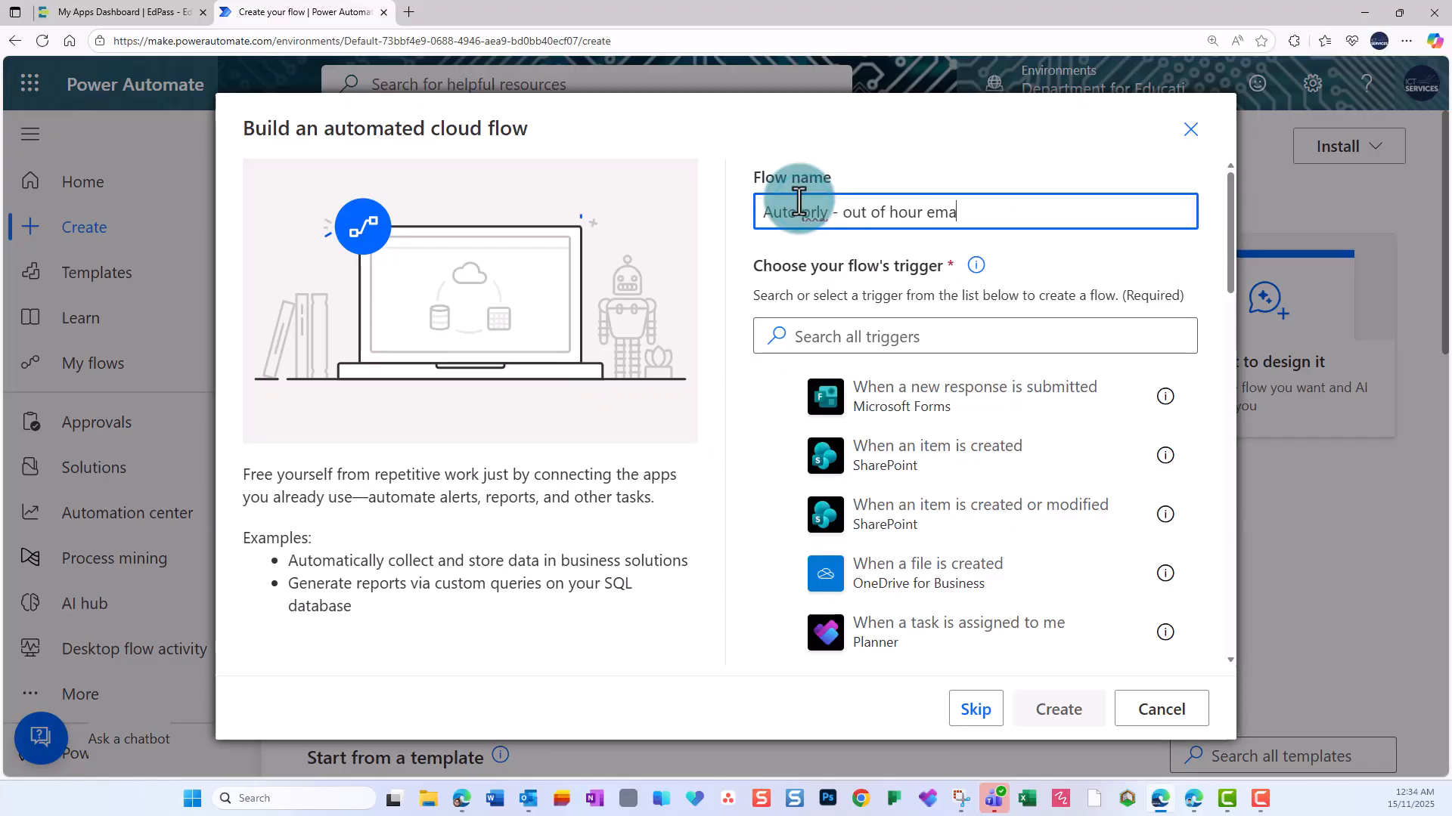
type("ails")
left_click(804, 212)
type("ep")
Search the triggers for "mail" and create the flow with Office 365 Outlook's "When a new email arrives (V3)" trigger.
left_click(855, 333)
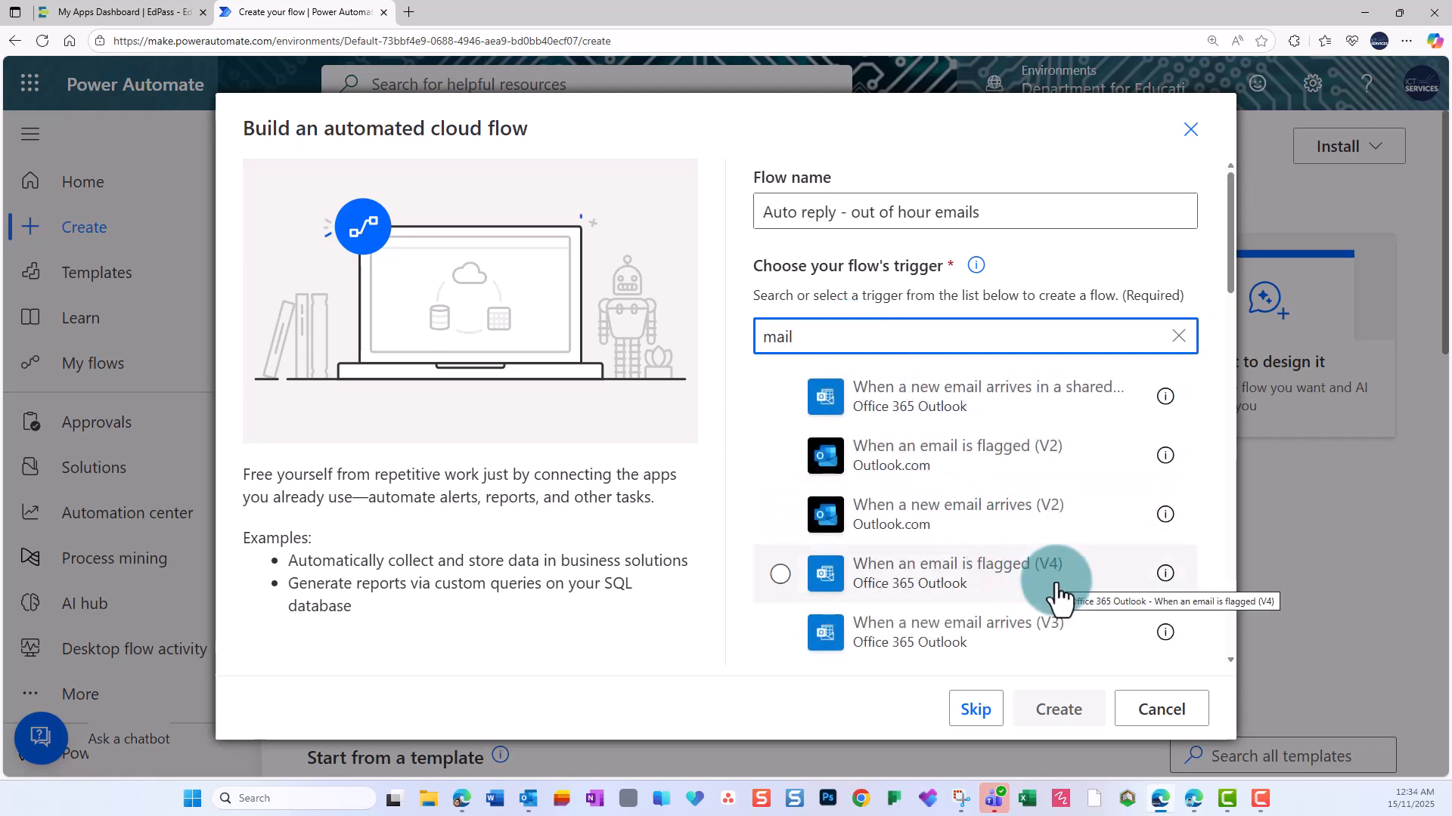
left_click(878, 644)
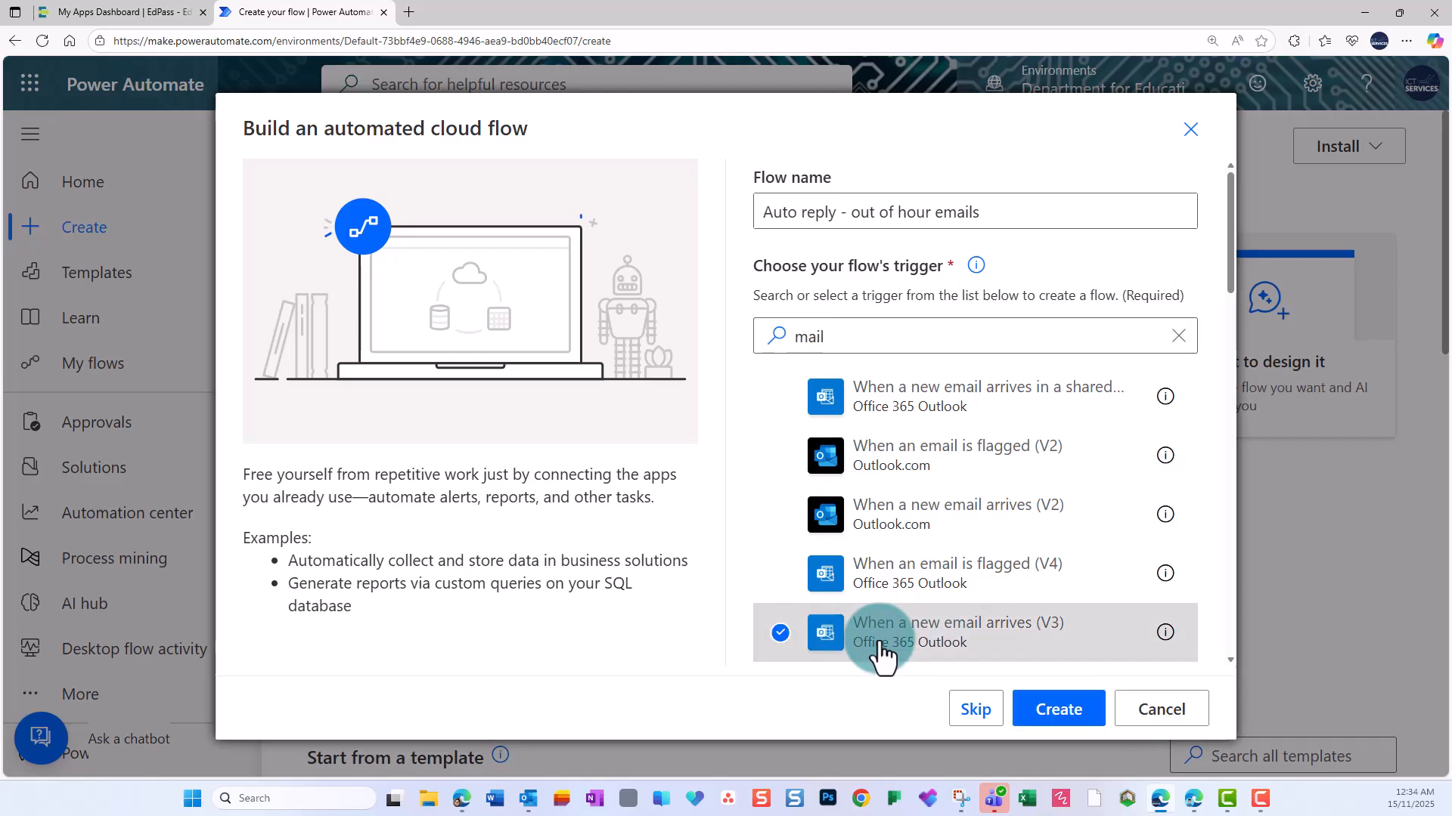
left_click(1059, 713)
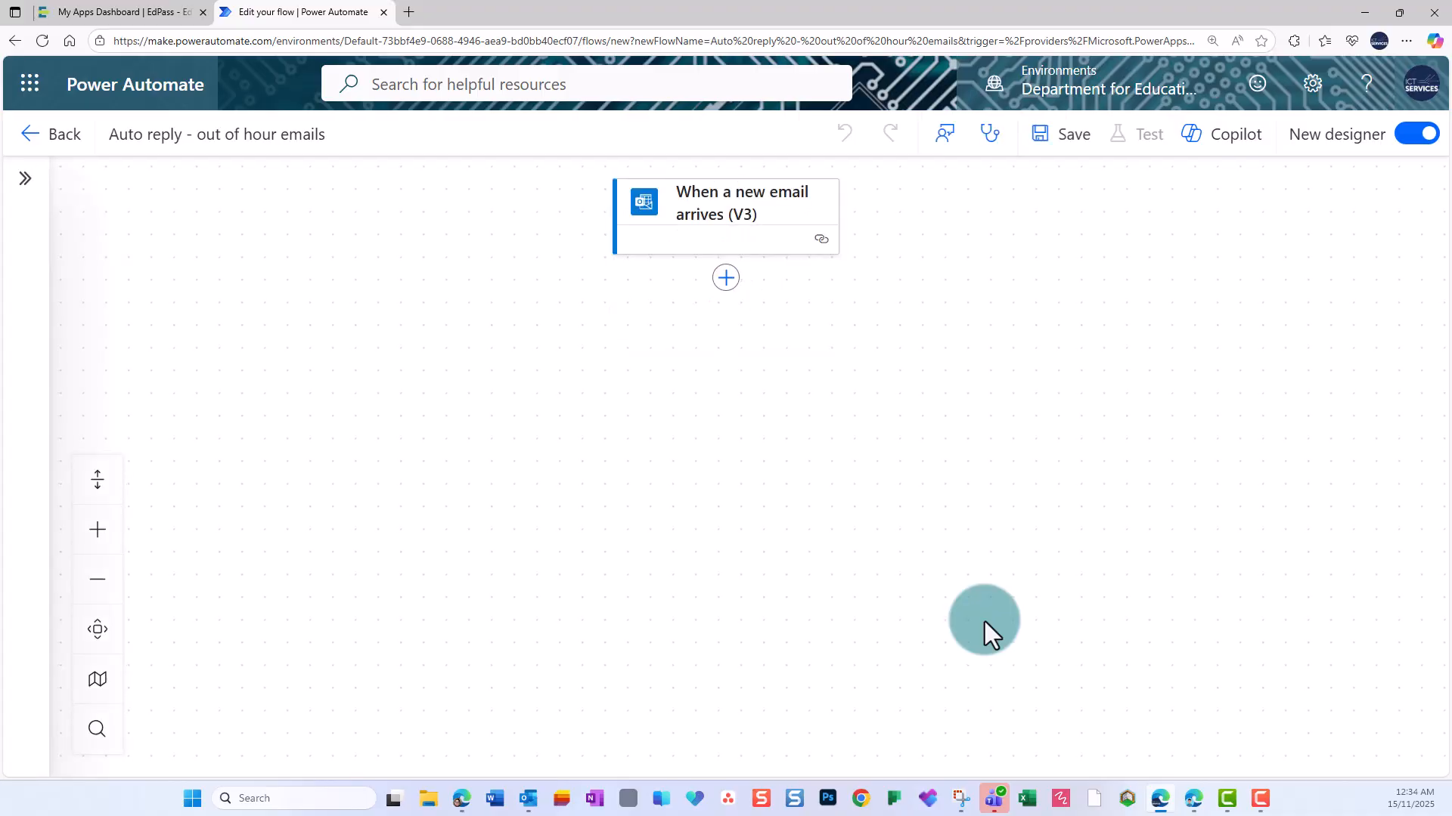
Add the Folder parameter to the new email trigger and set it to Inbox.
left_click(743, 213)
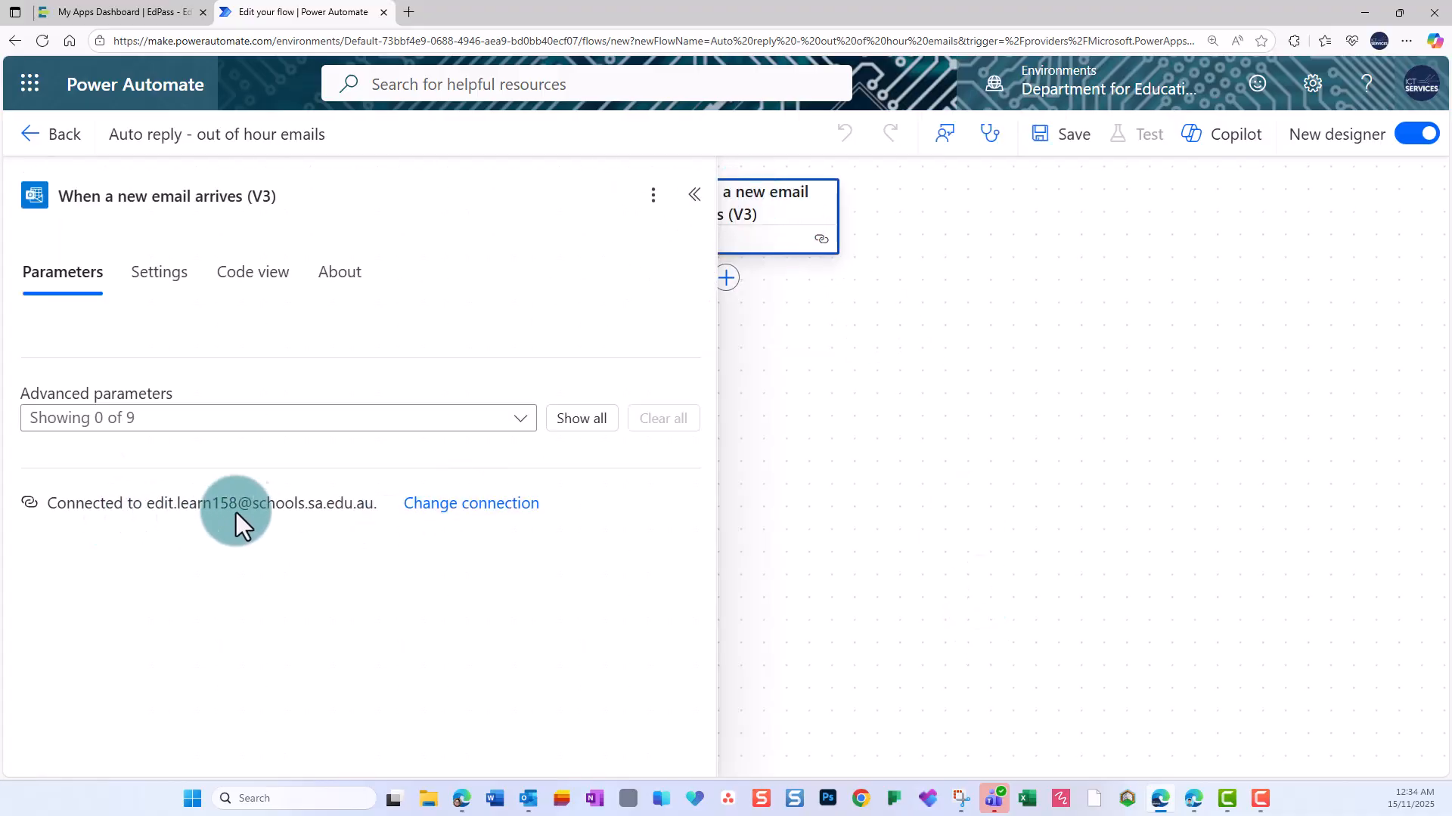
left_click(521, 420)
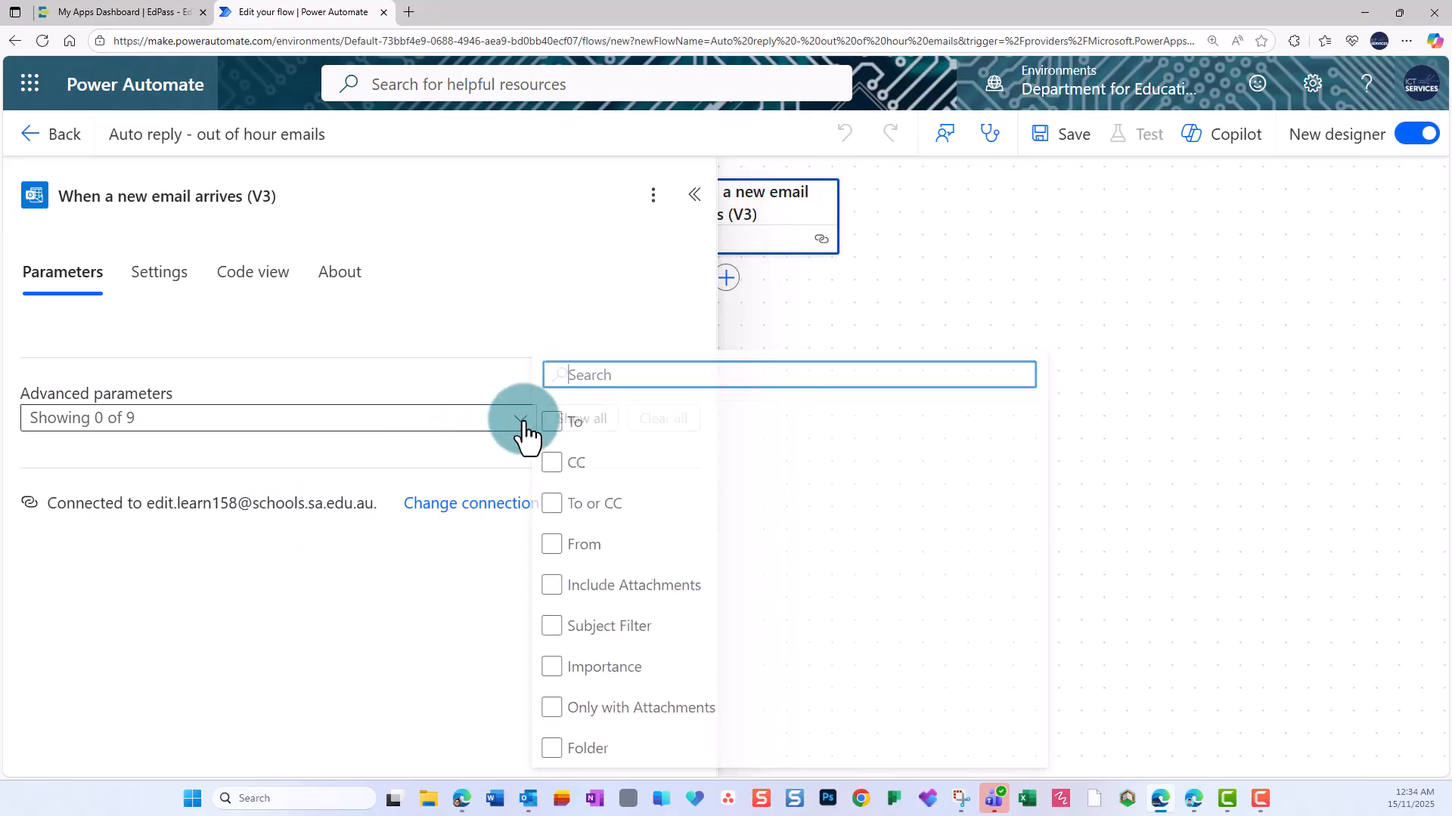
left_click(581, 750)
left_click(458, 630)
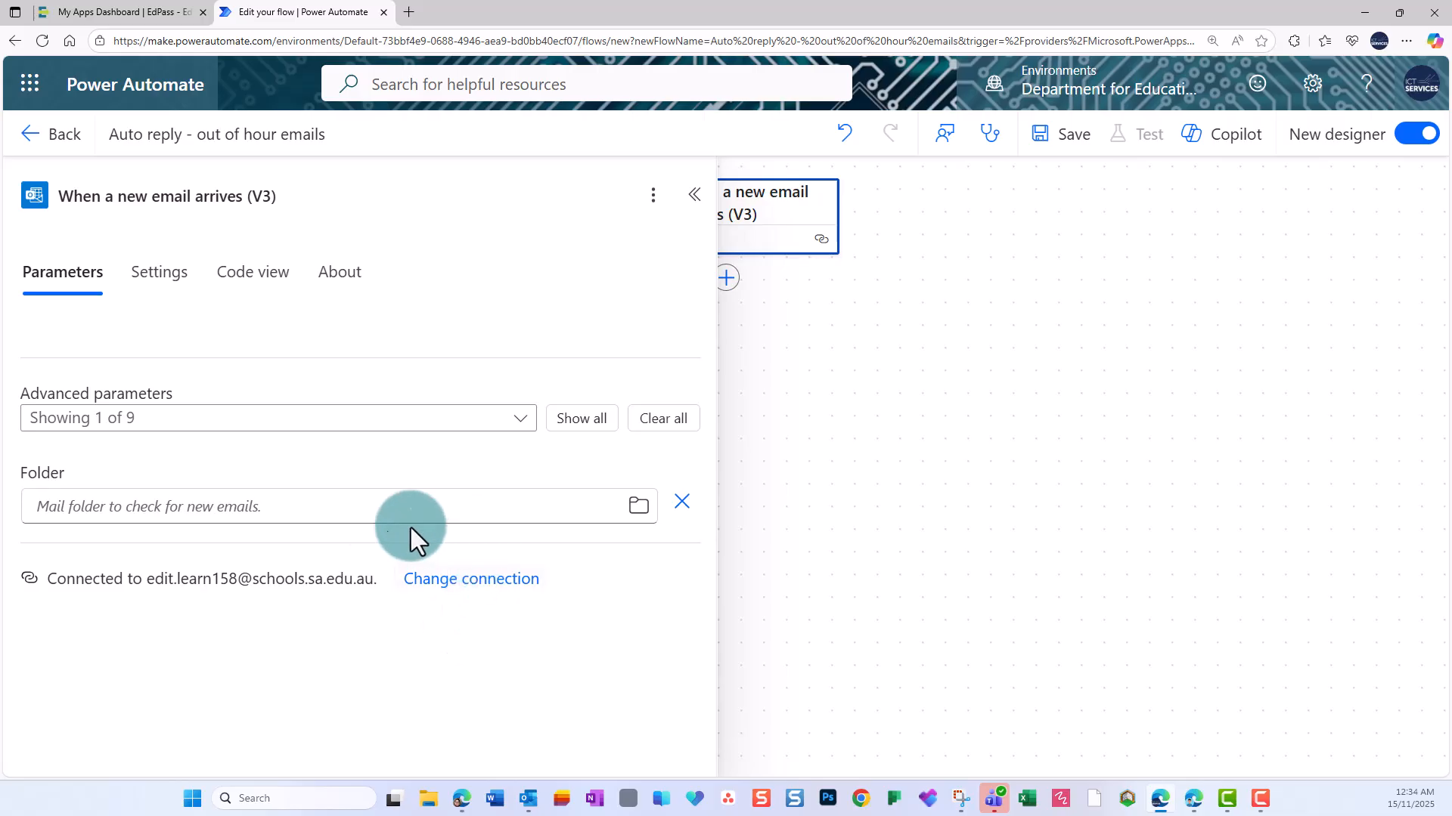
left_click(629, 505)
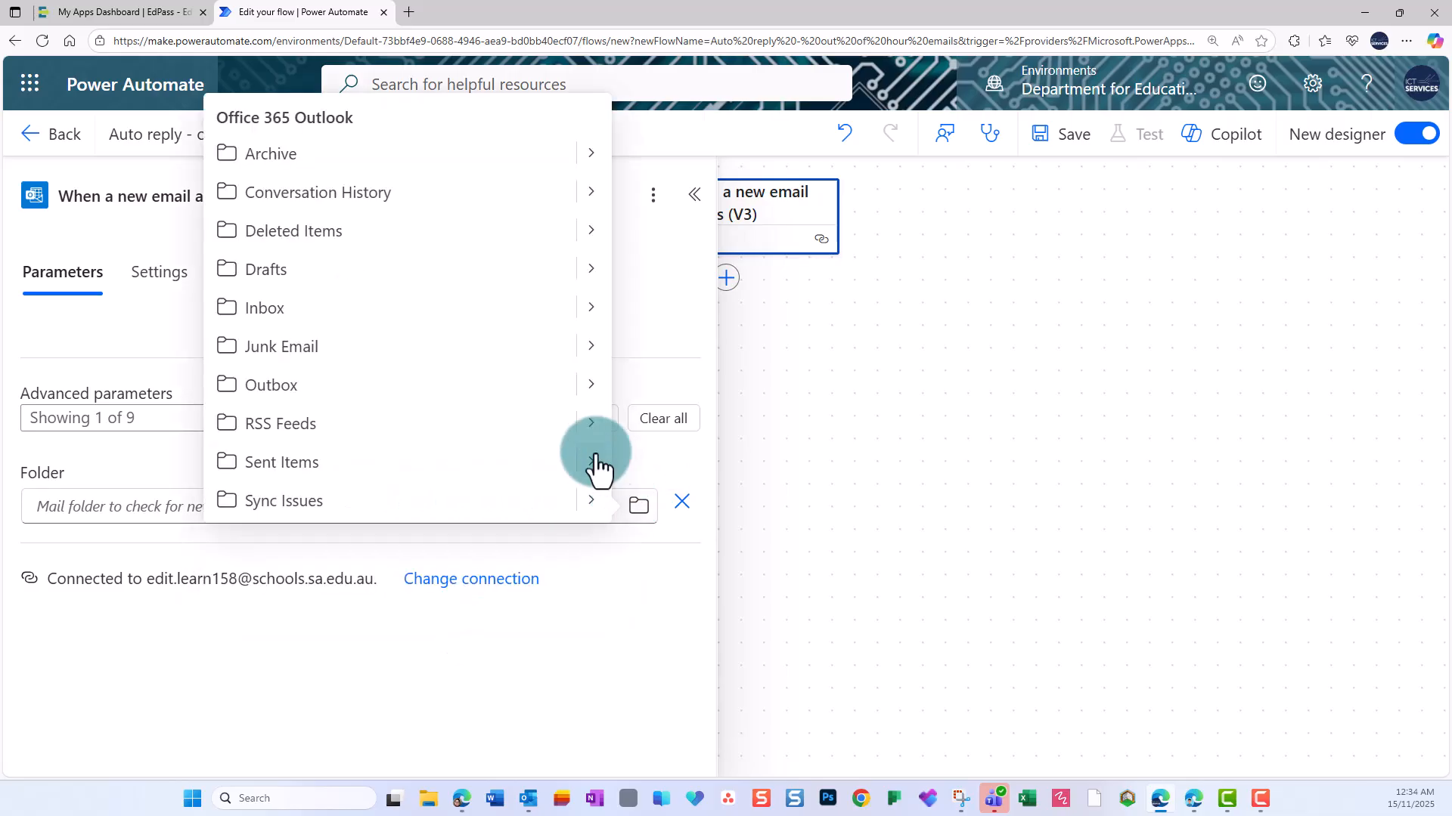
left_click(258, 325)
left_click(833, 539)
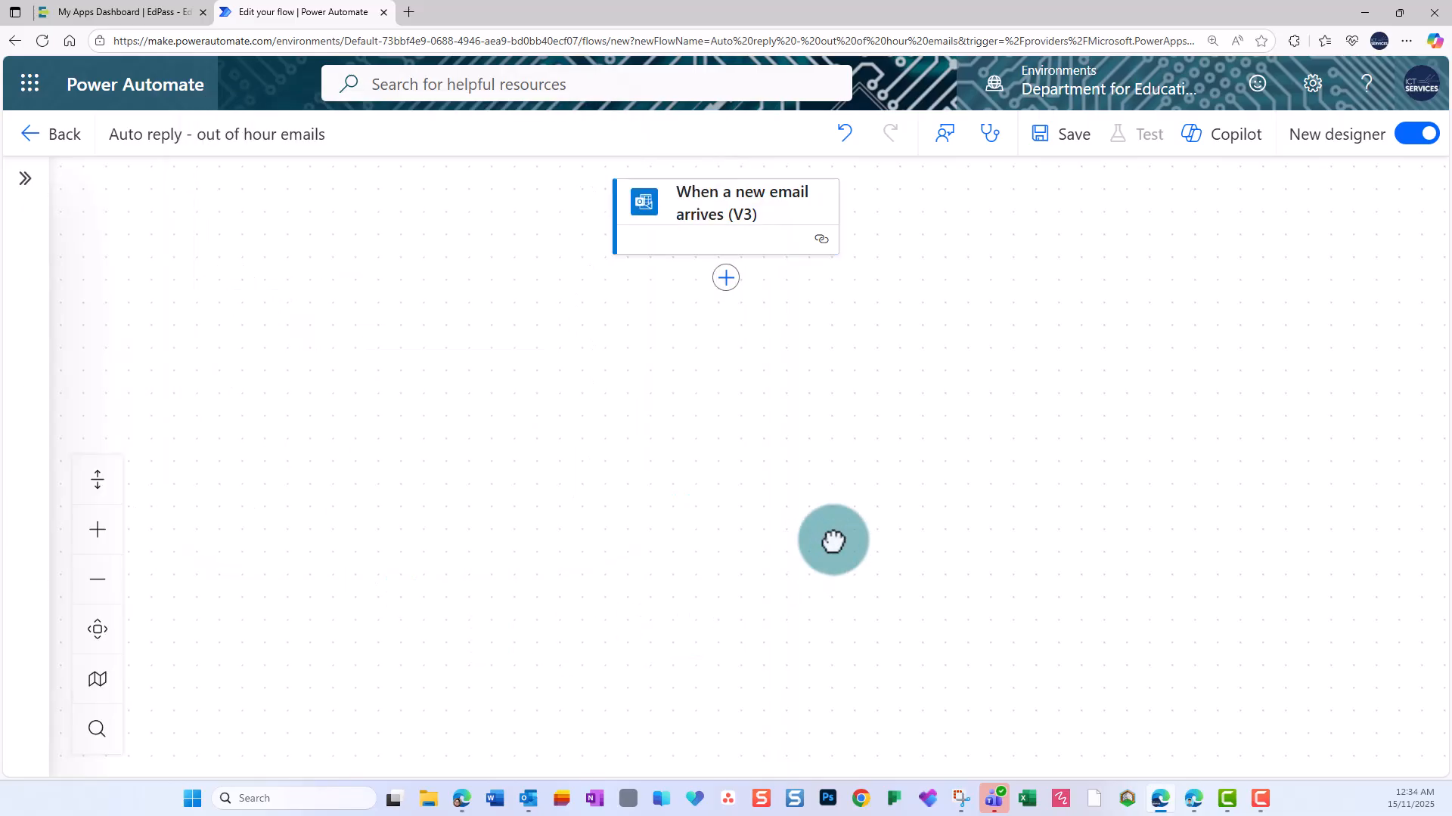
Add the Date Time "Convert time zone" action after the email trigger, searching for "convert time".
left_click(725, 279)
type("convert time")
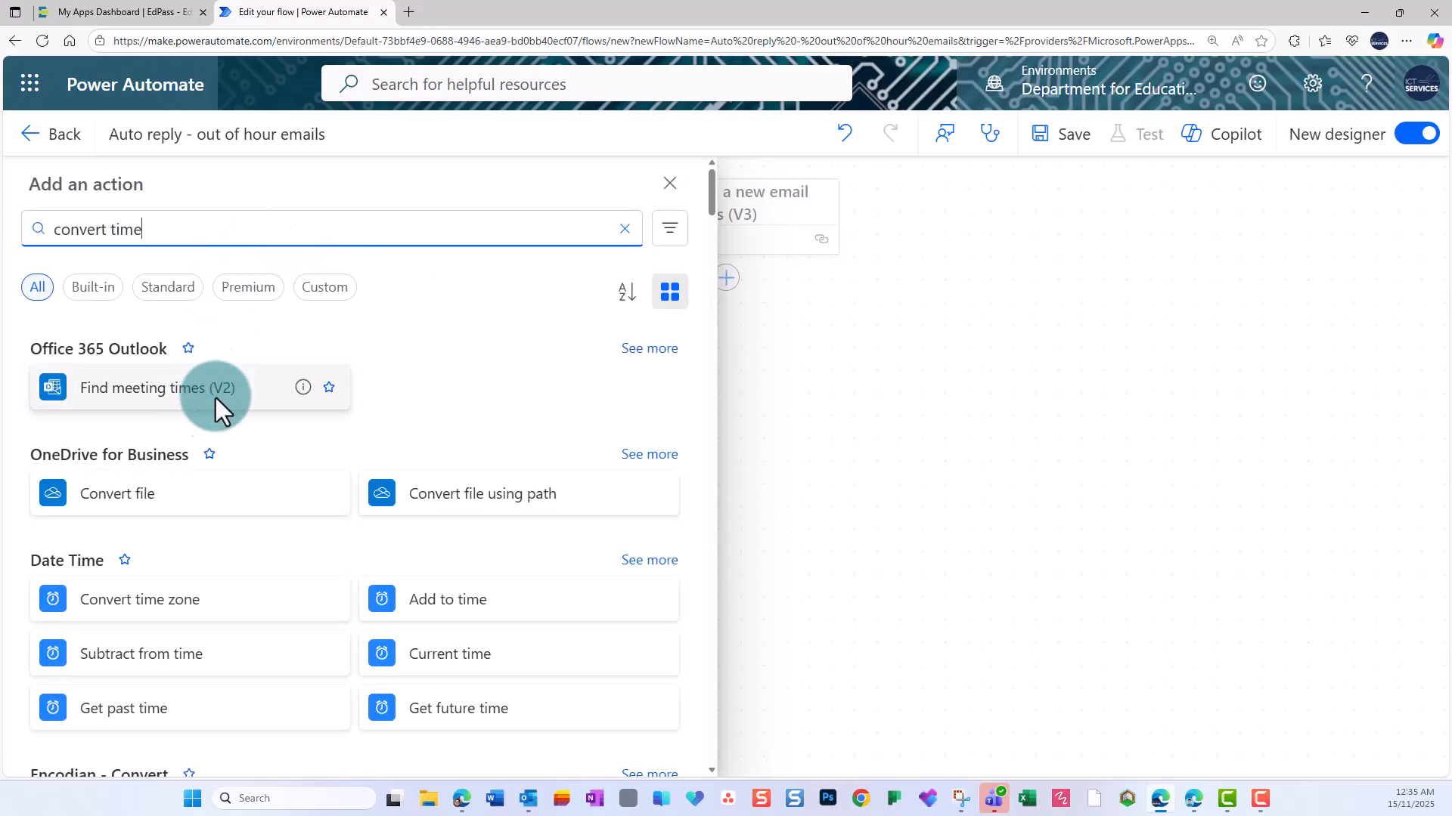
left_click(121, 609)
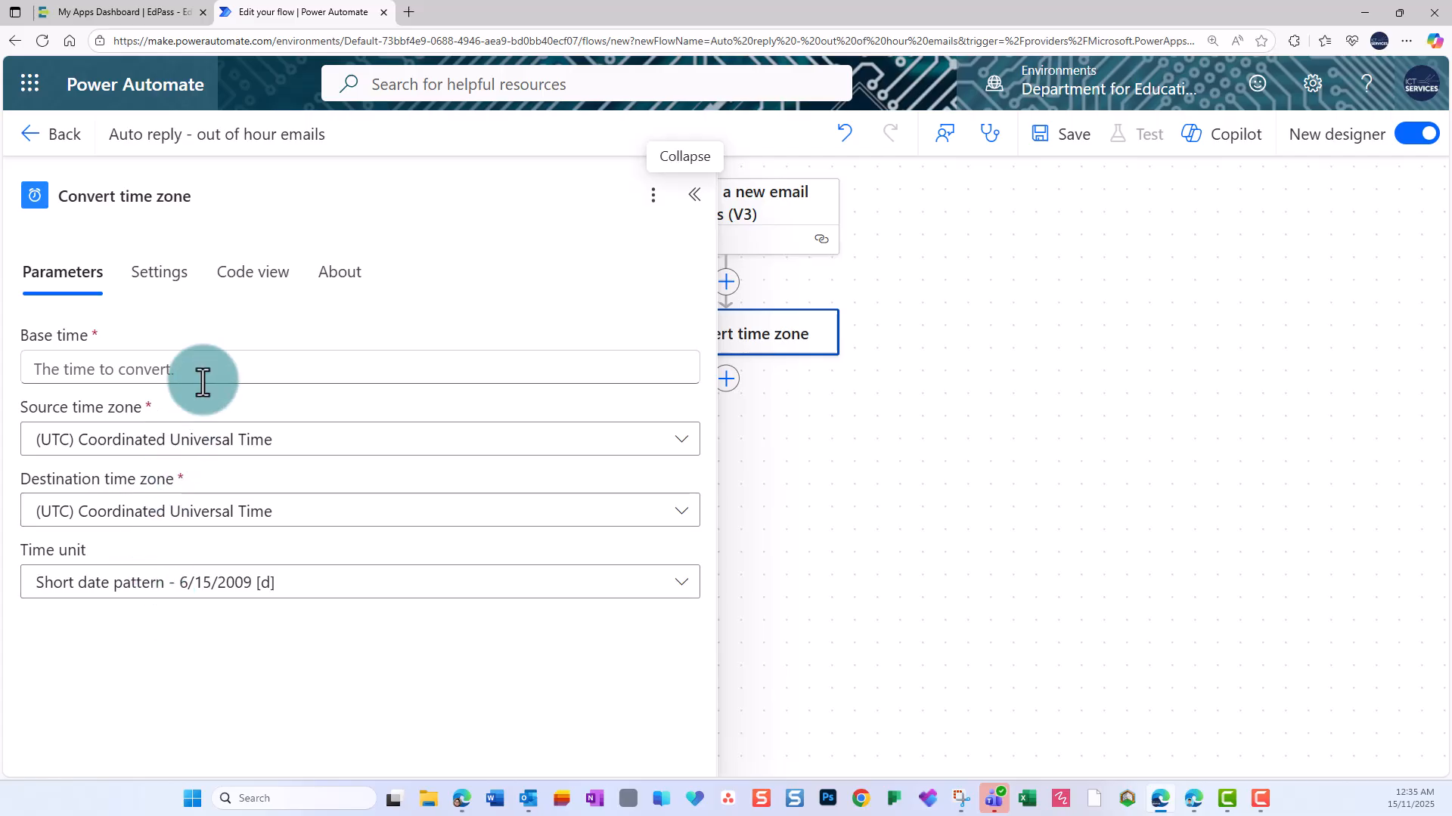
Set the Convert time zone action's base time to the trigger's Received Time dynamic value.
left_click(257, 369)
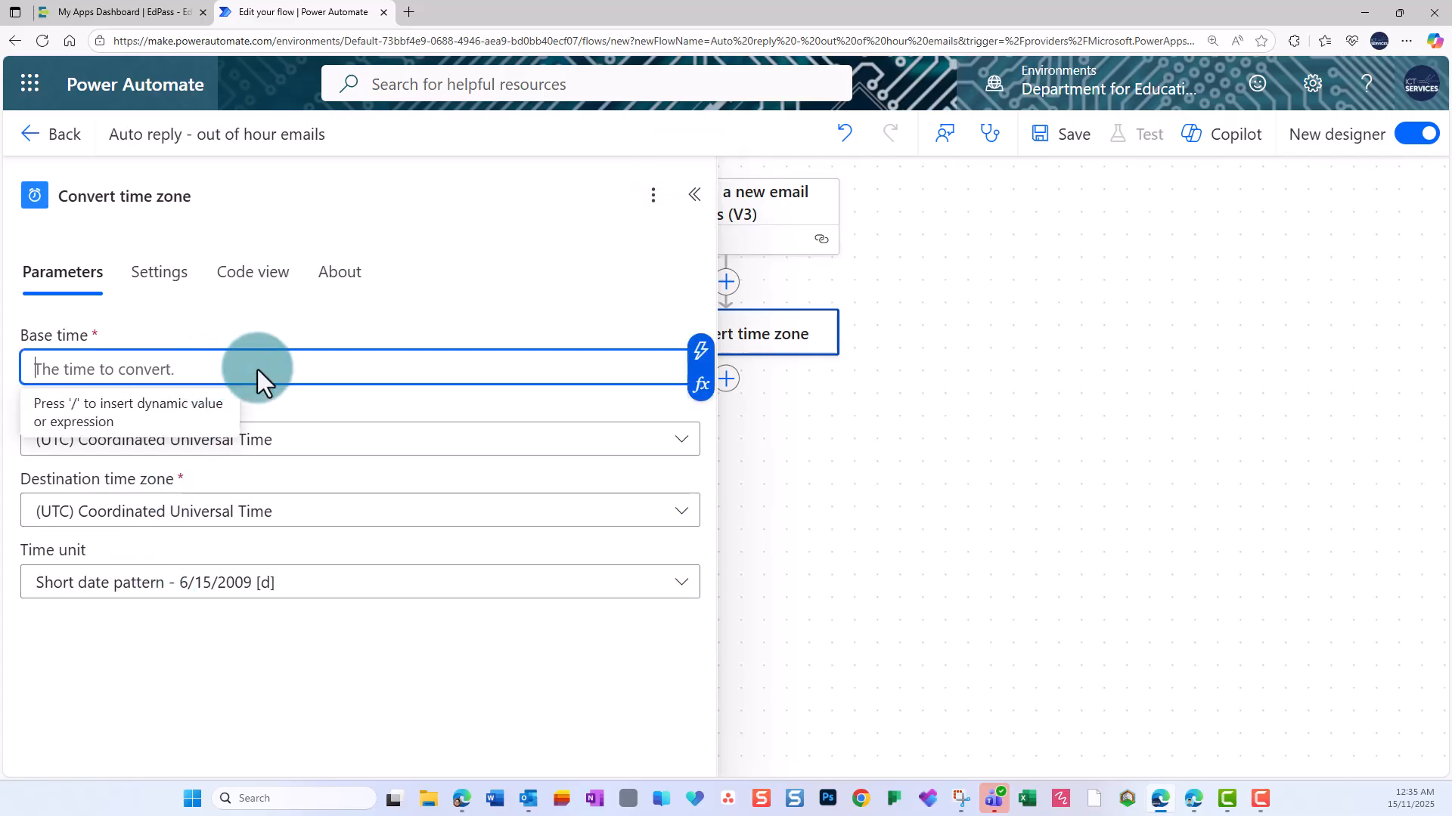
left_click(701, 352)
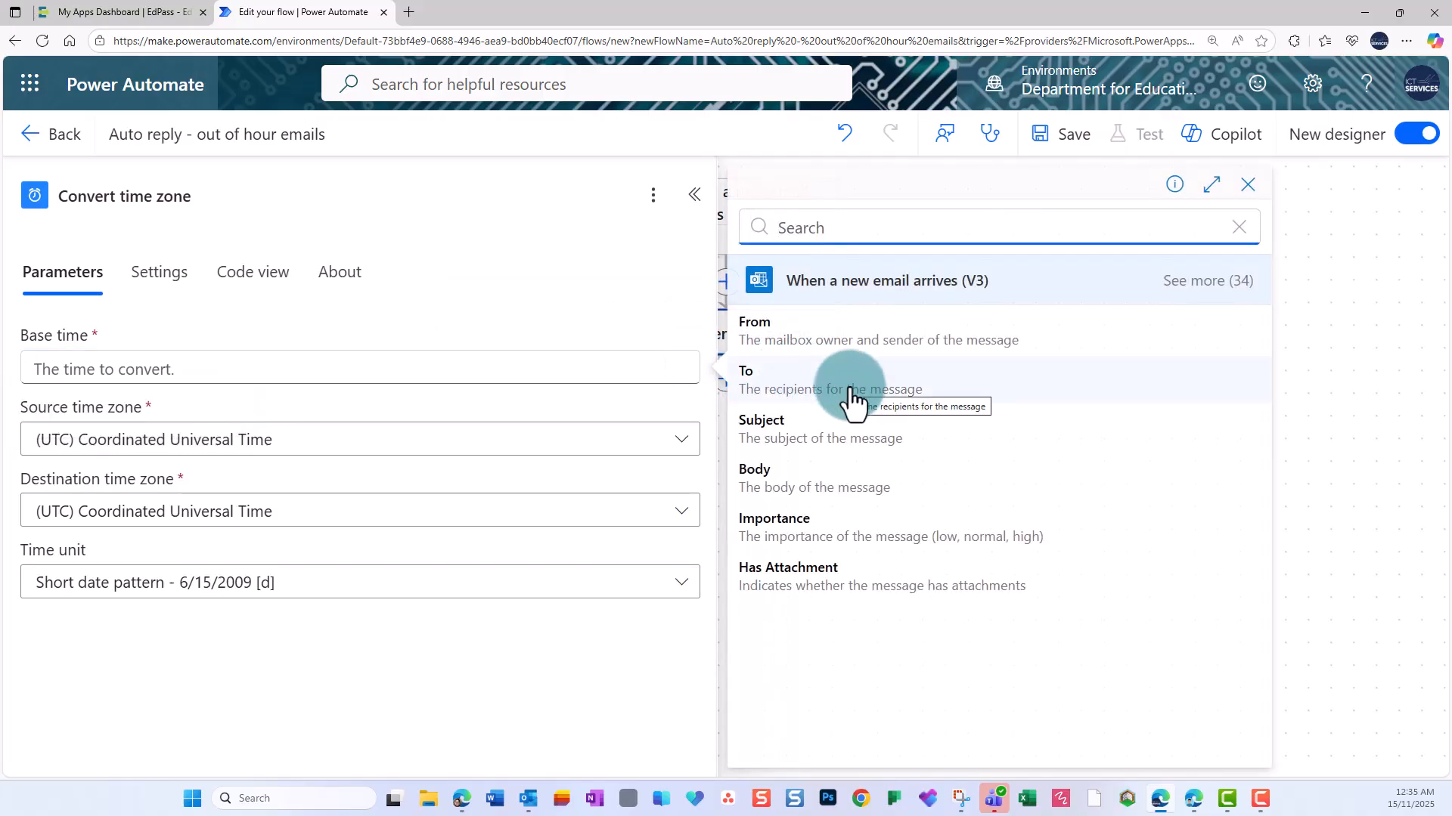
left_click(1208, 280)
scroll(1018, 484, "down", 3)
scroll(1018, 484, "down", 9)
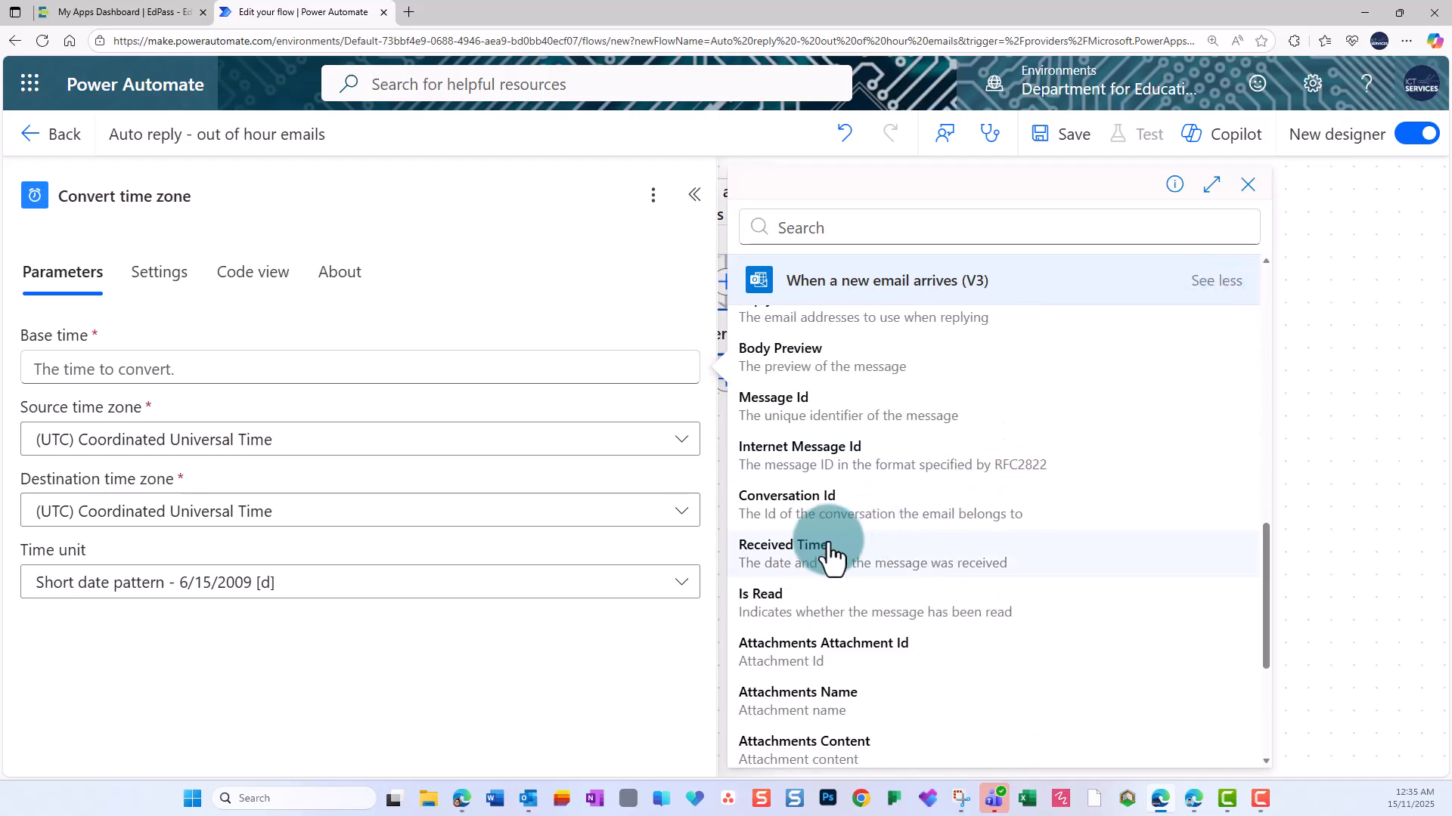
left_click(782, 565)
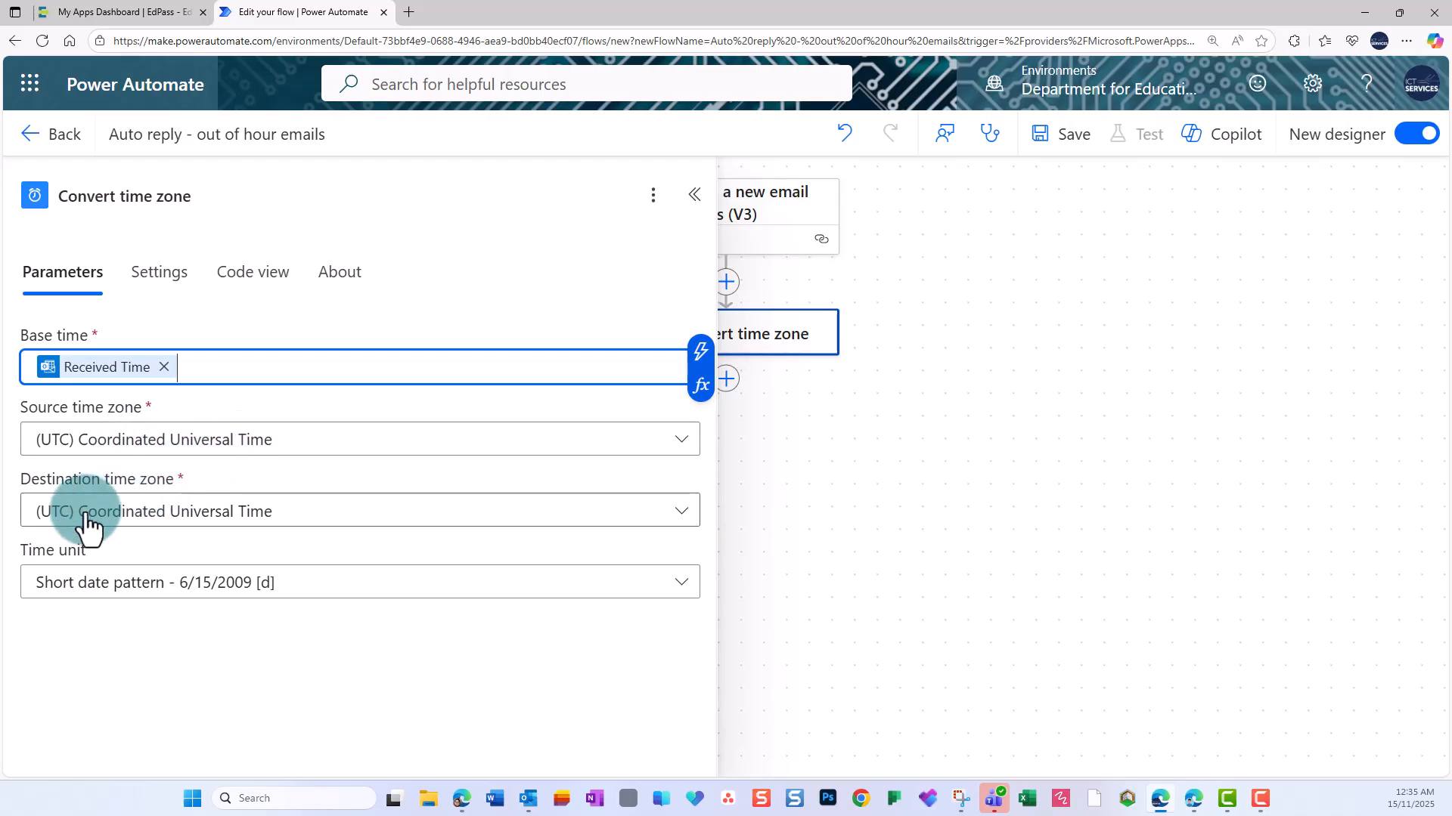
Set the destination time zone to (UTC+09:30) Adelaide.
left_click(682, 512)
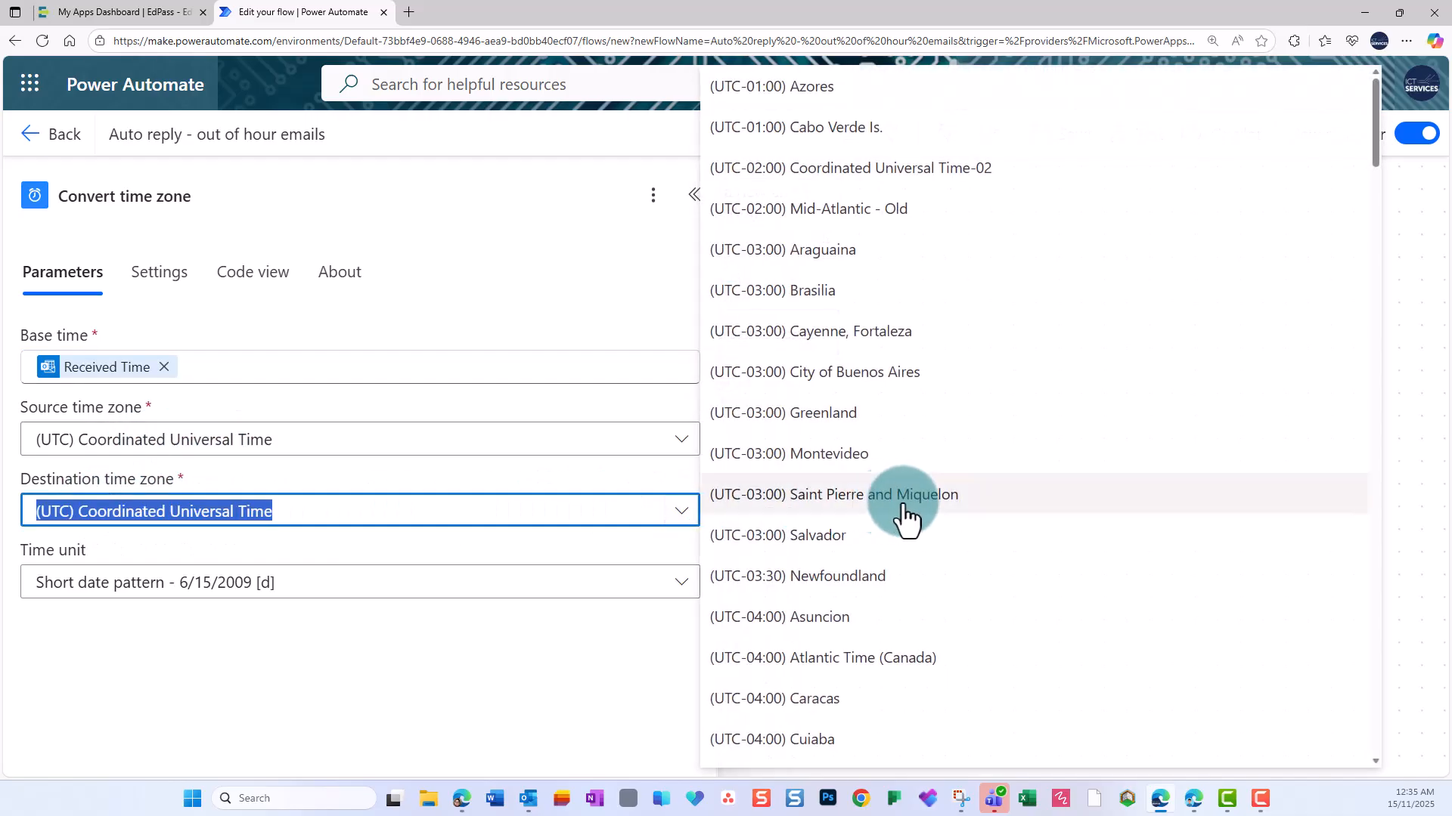
scroll(1059, 435, "down", 20)
scroll(1059, 434, "down", 20)
scroll(1059, 434, "down", 10)
left_click(826, 420)
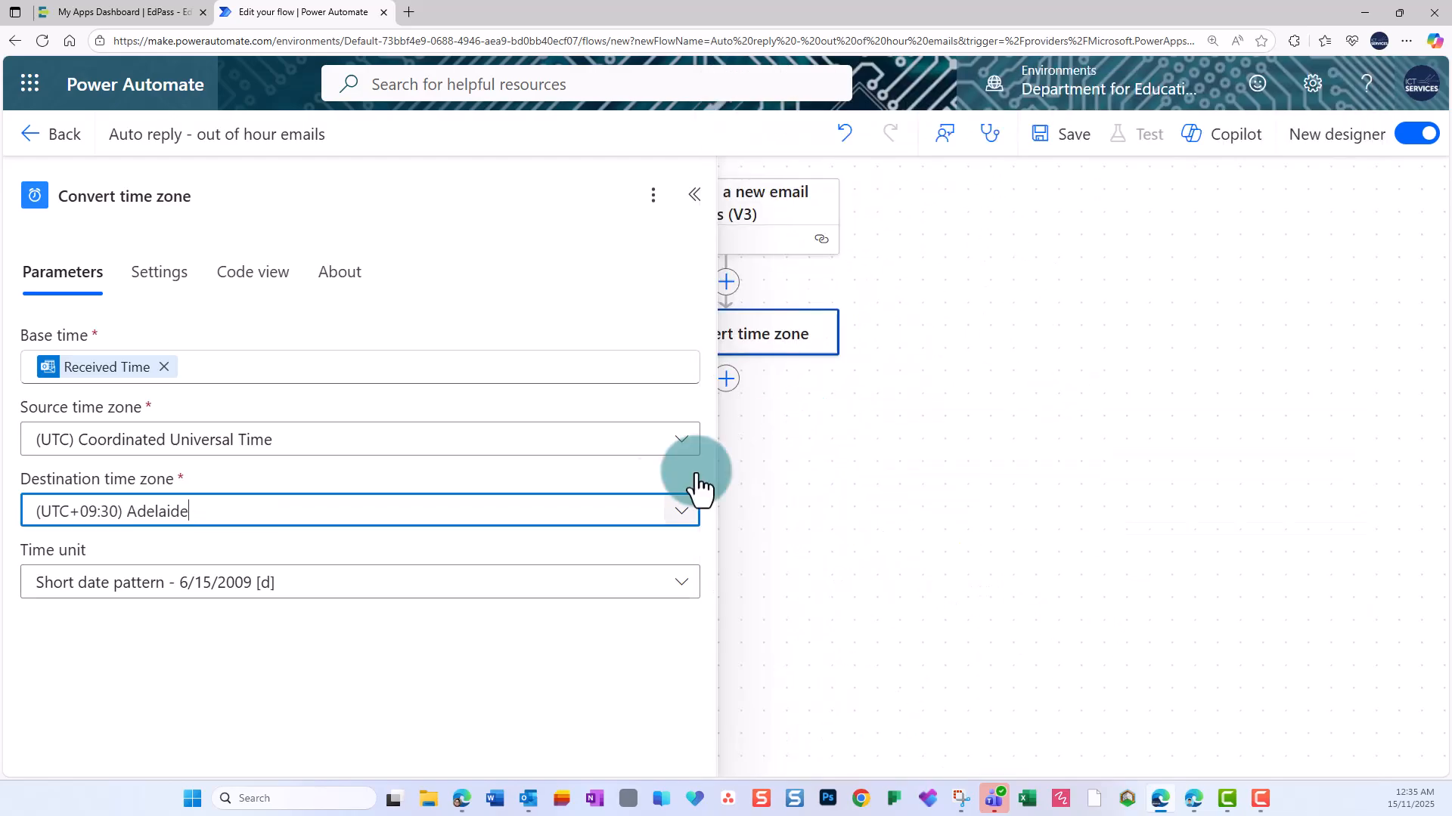
Set the conversion's time unit to the Round-trip date/time pattern [o] and save the flow.
left_click(680, 589)
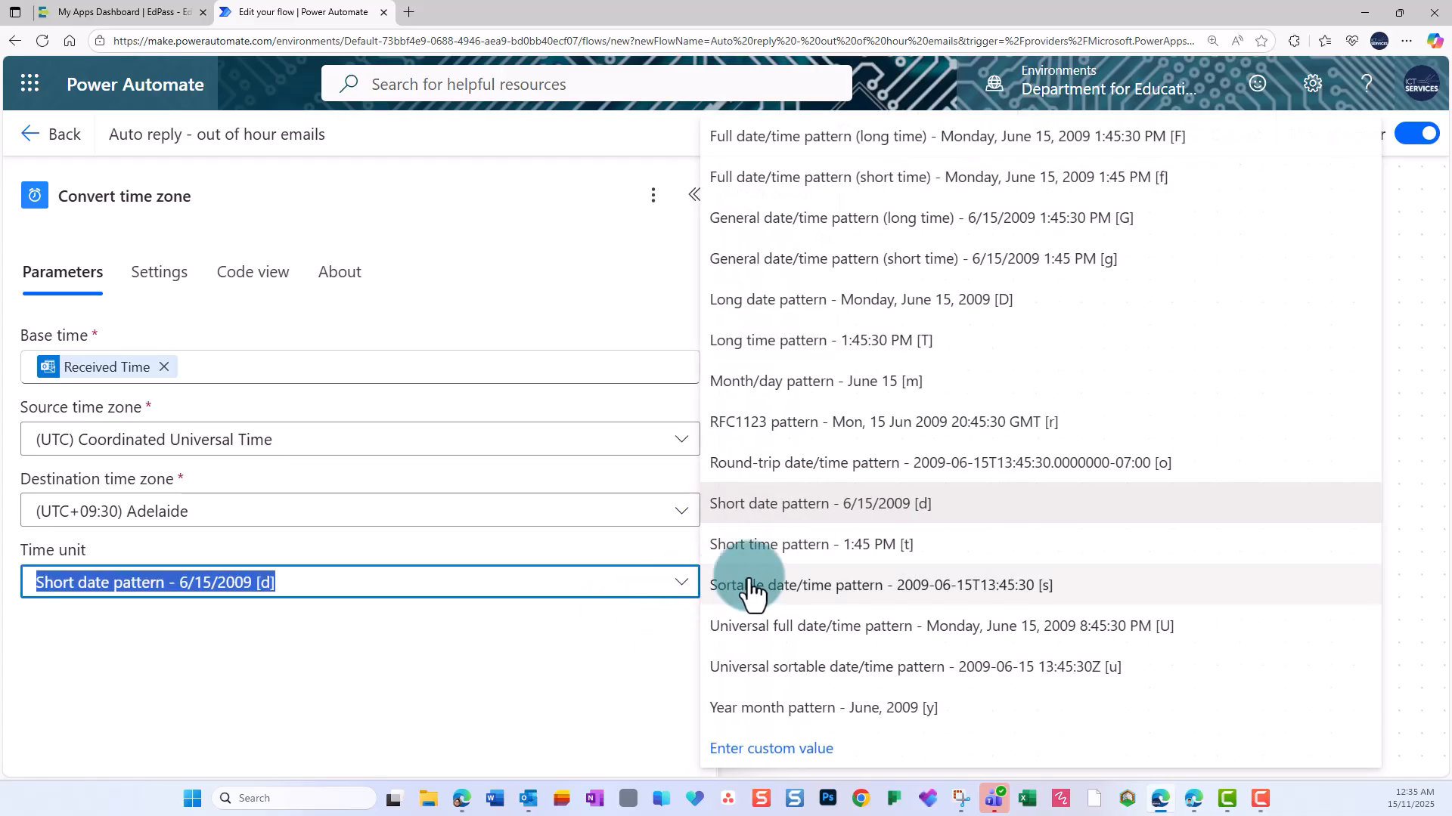
left_click(983, 469)
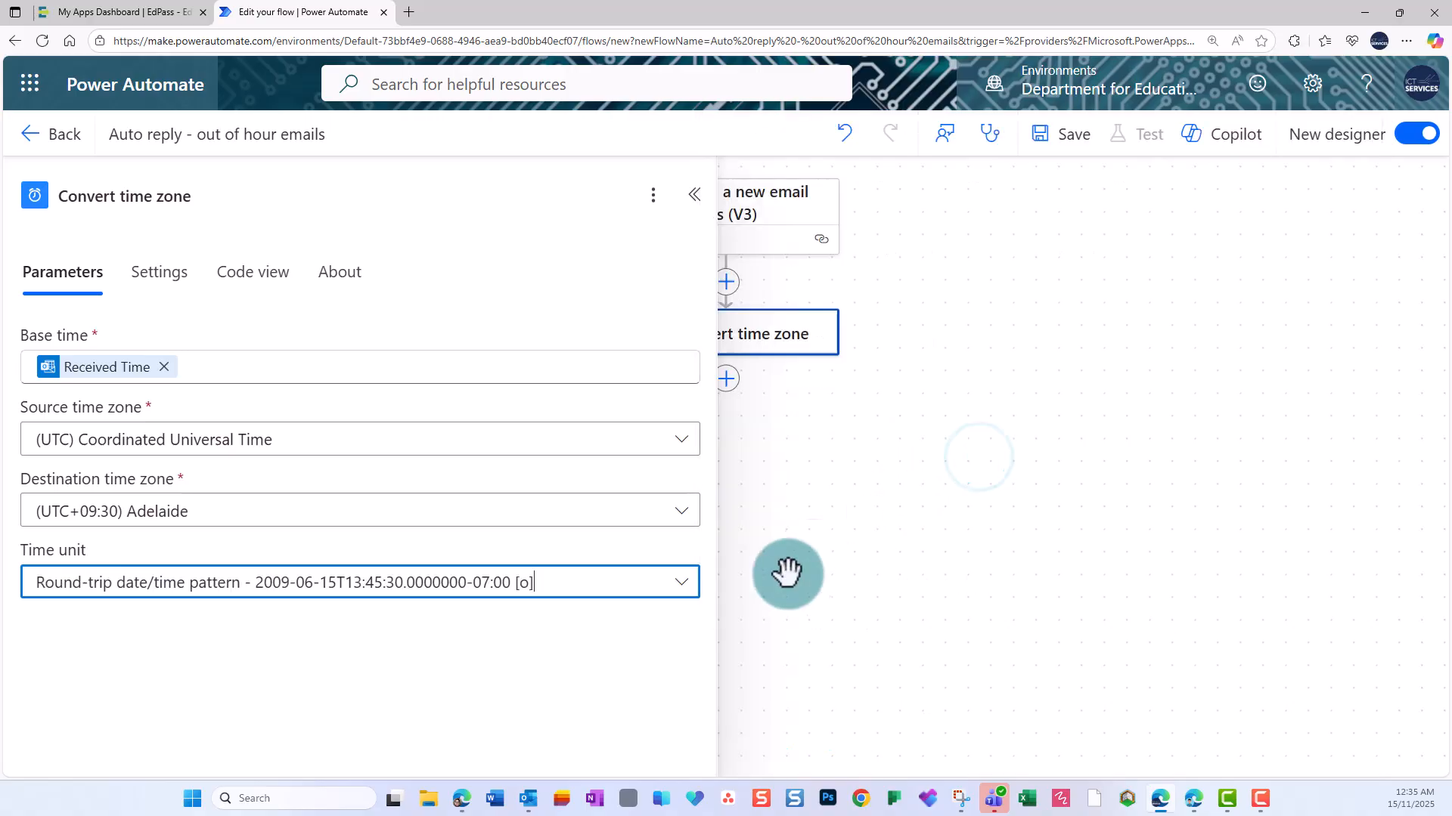
left_click(791, 628)
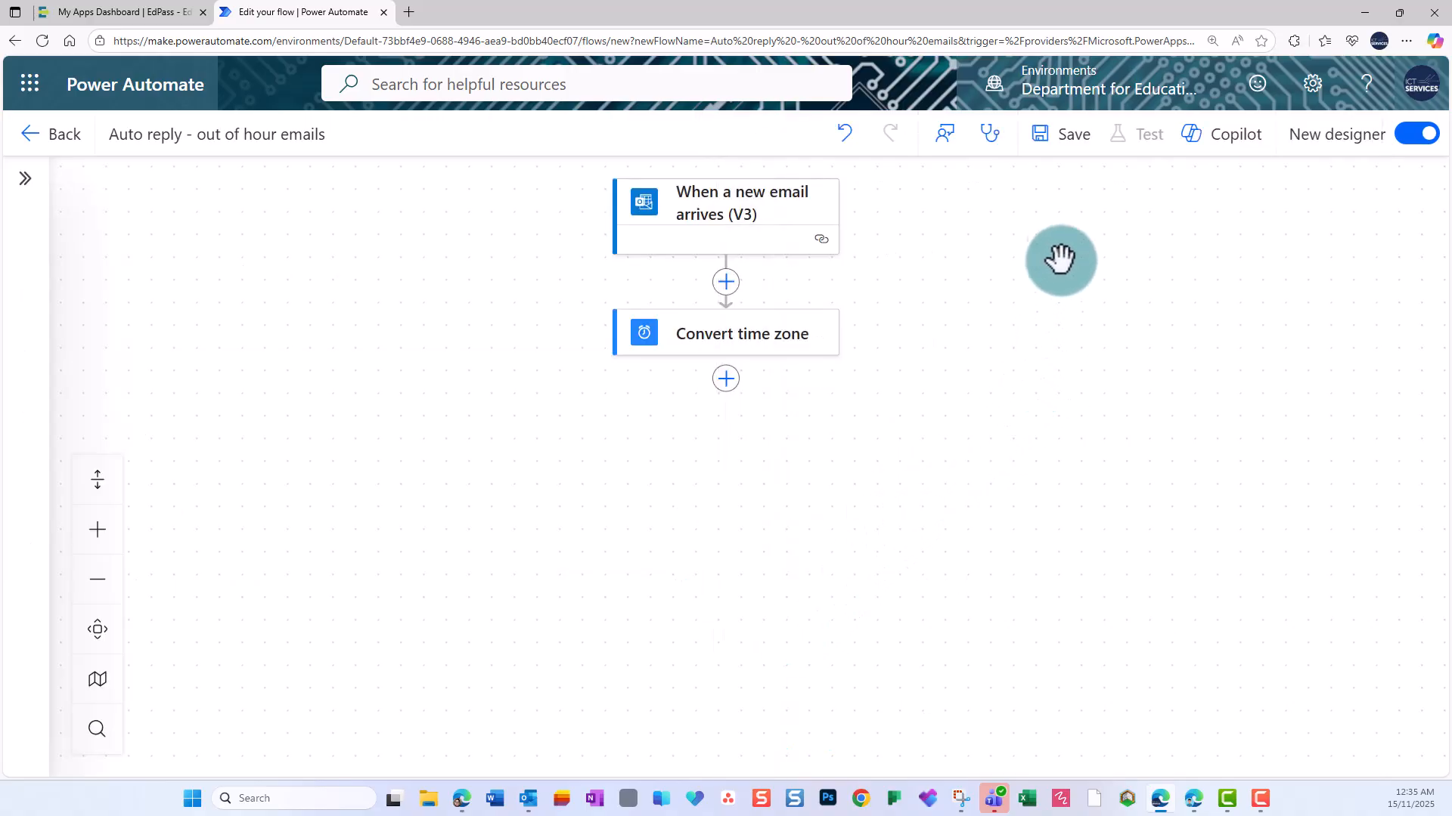
left_click(1069, 136)
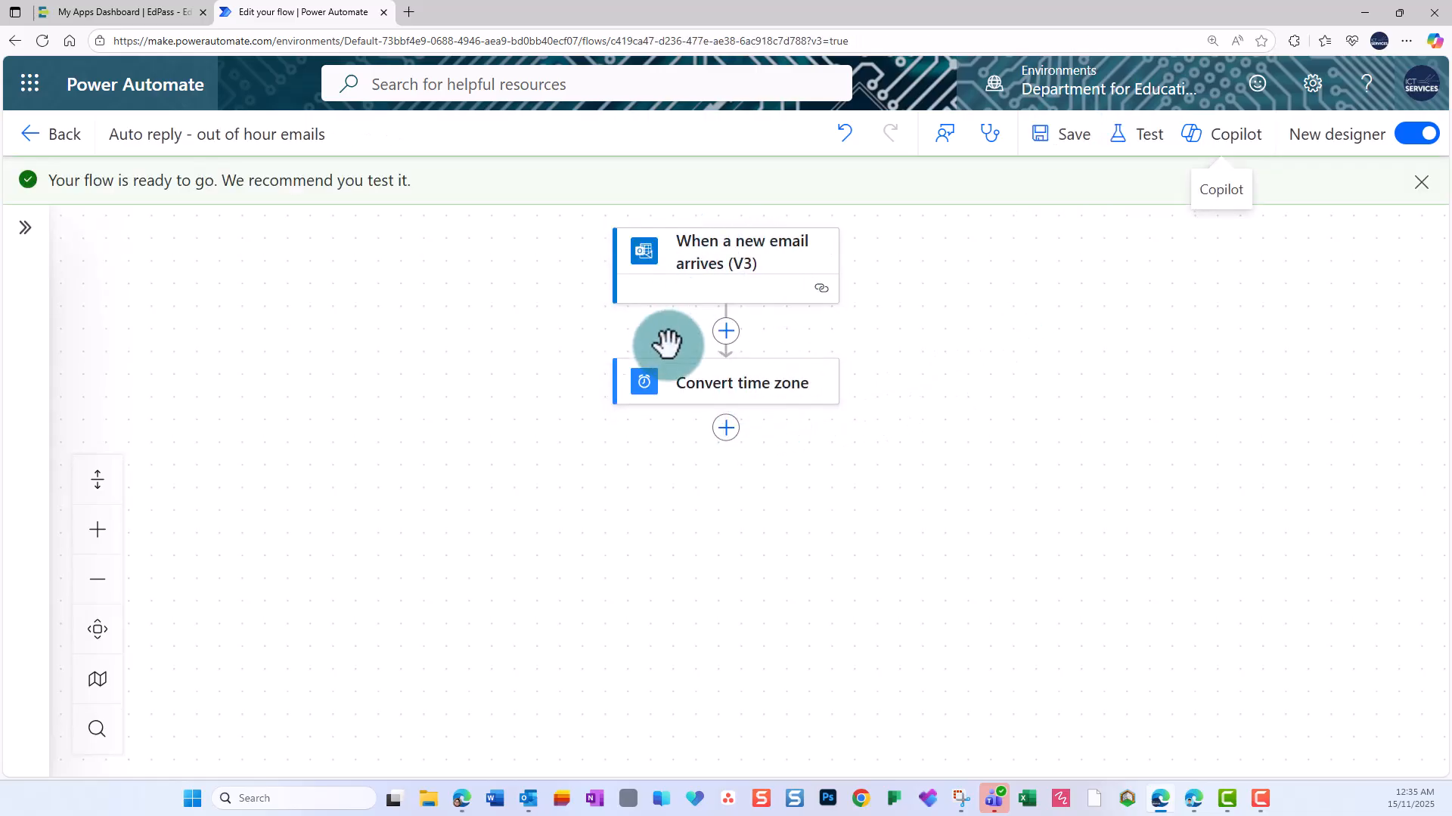
Add a Data Operation Compose action after Convert time zone and rename it "Compose - day of the week".
left_click(726, 428)
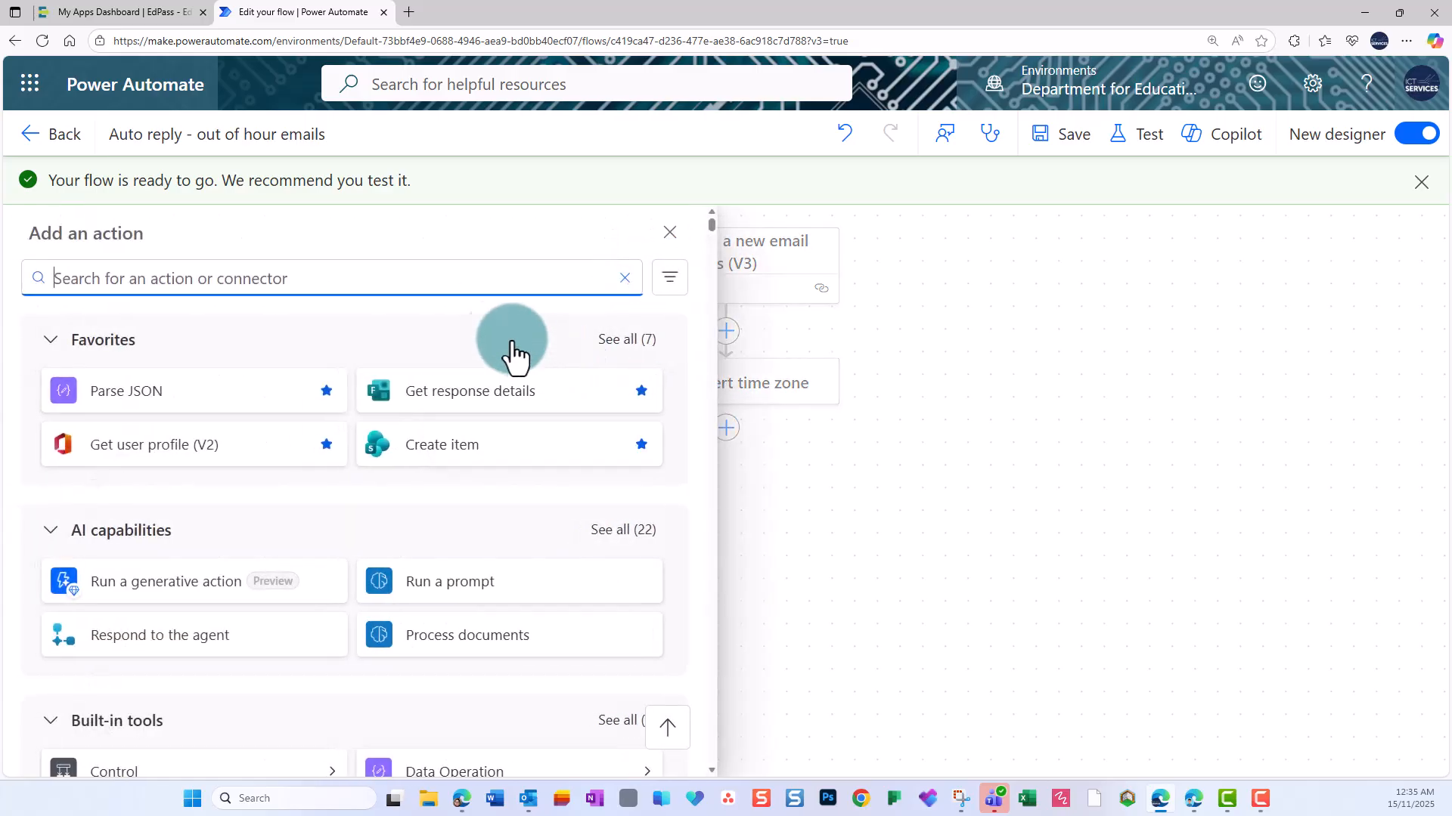
type("compo")
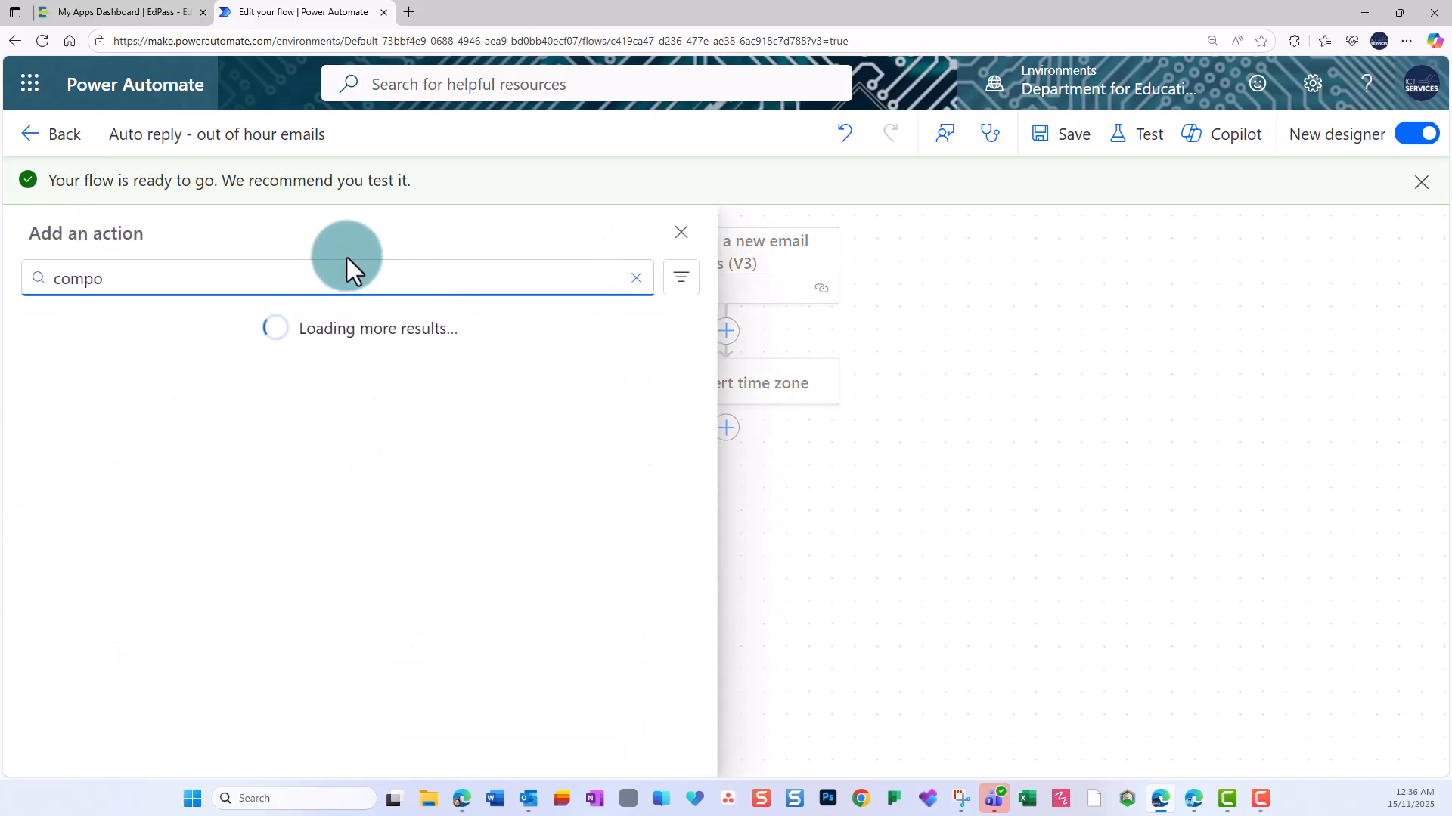
type("se")
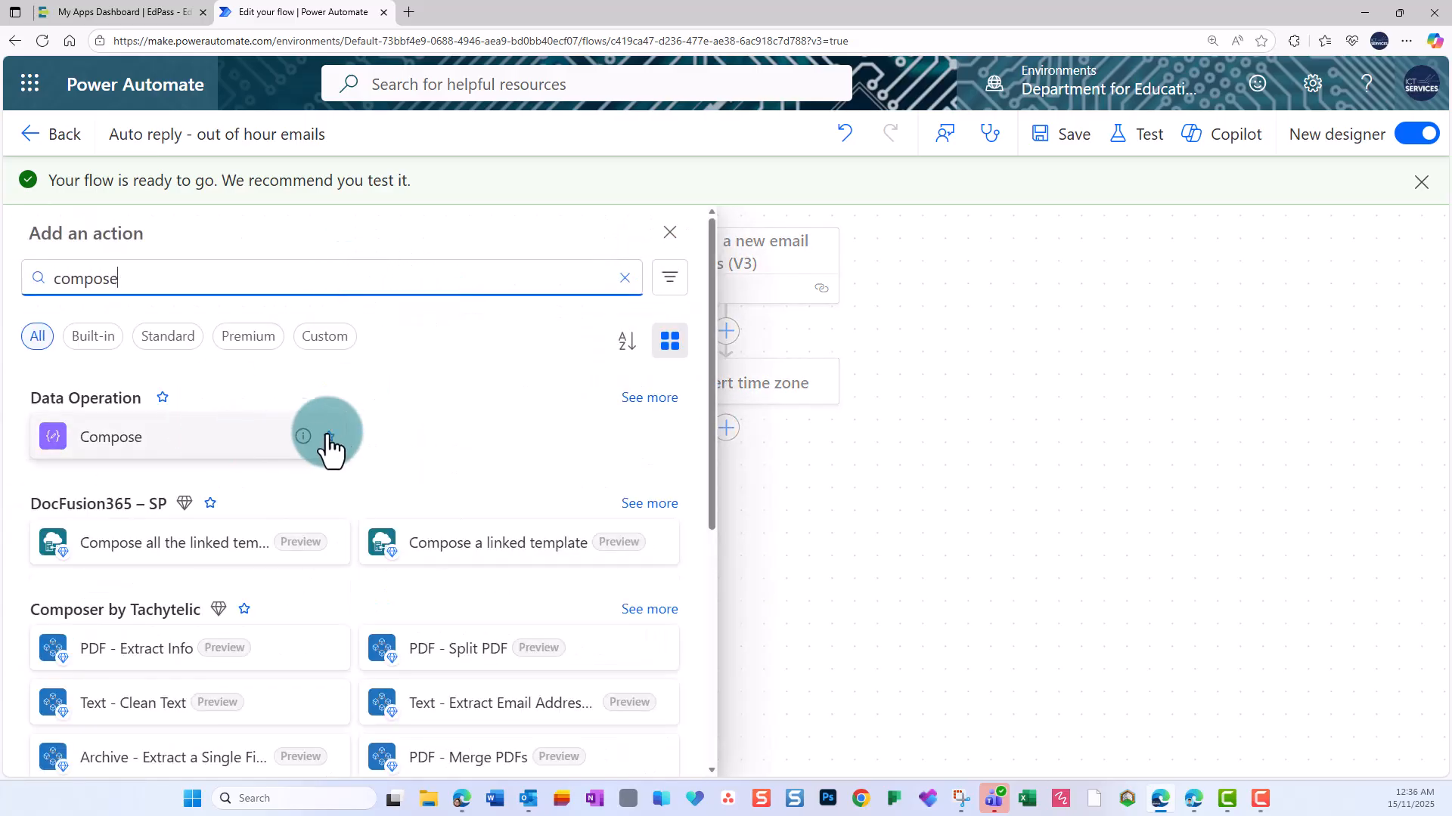
left_click(173, 454)
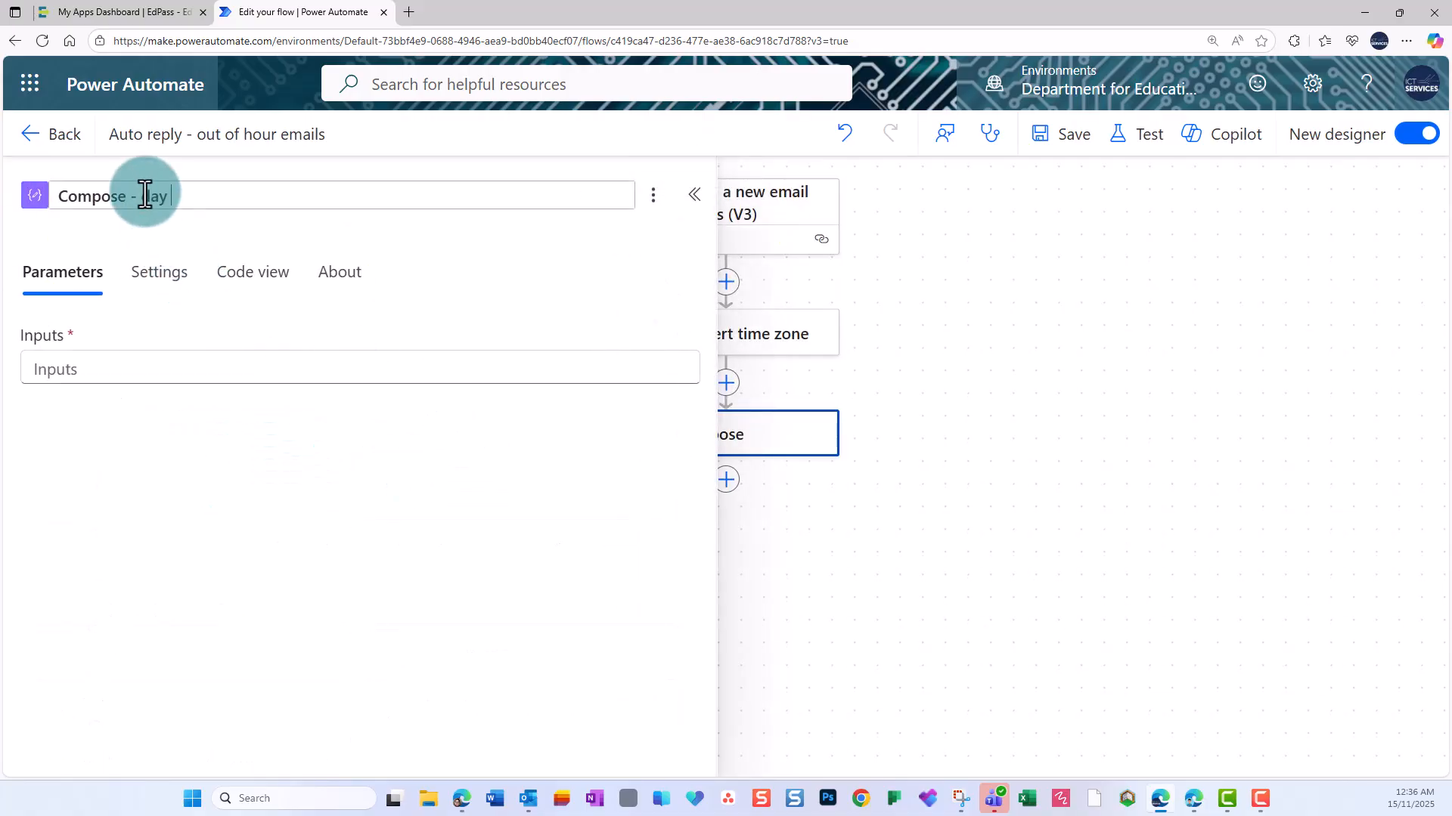
left_click(130, 235)
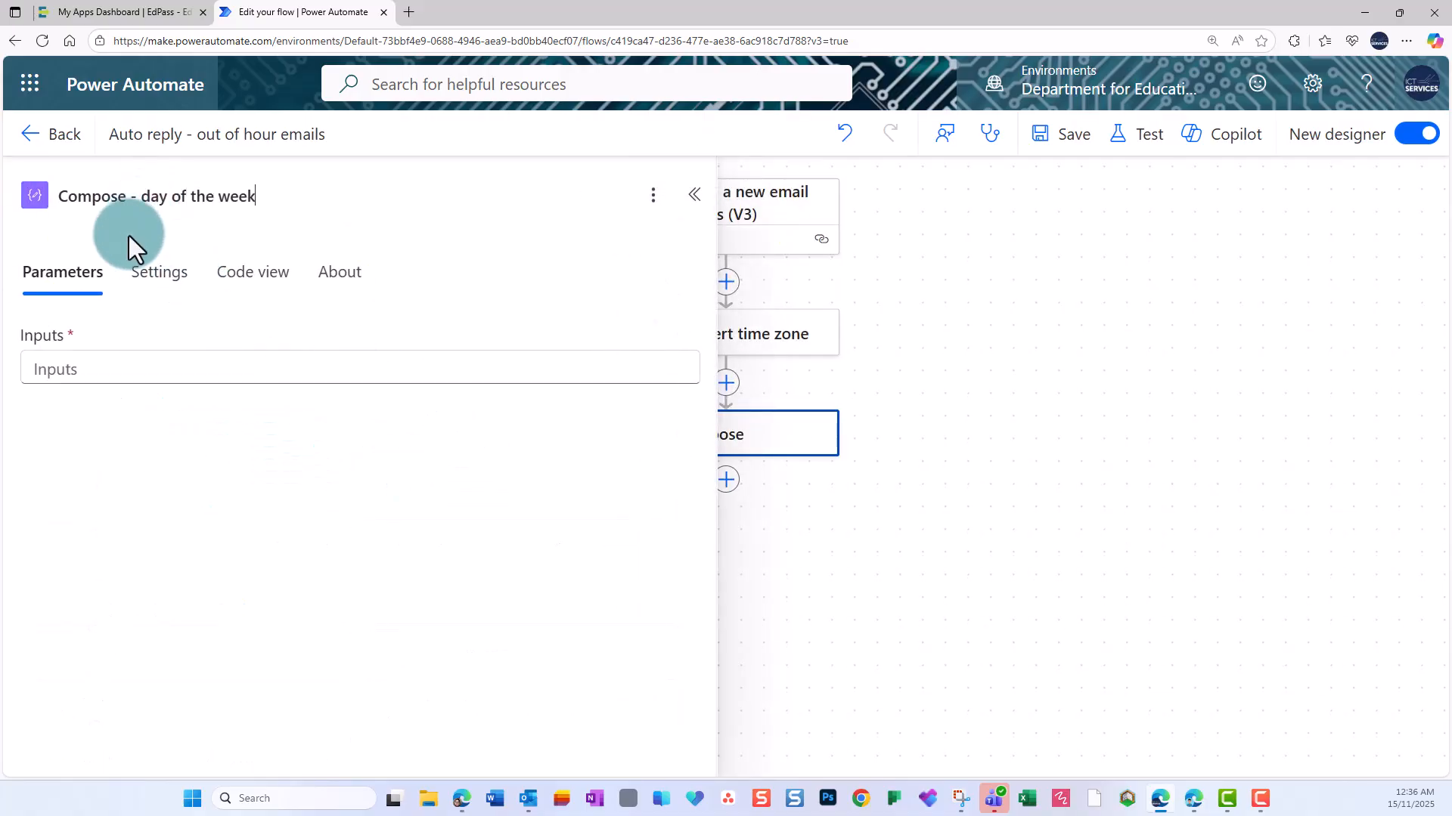
Set the day of the week Compose's input to the expression dayOfWeek(body('Convert_time_zone')), using the Converted time dynamic value.
left_click(127, 367)
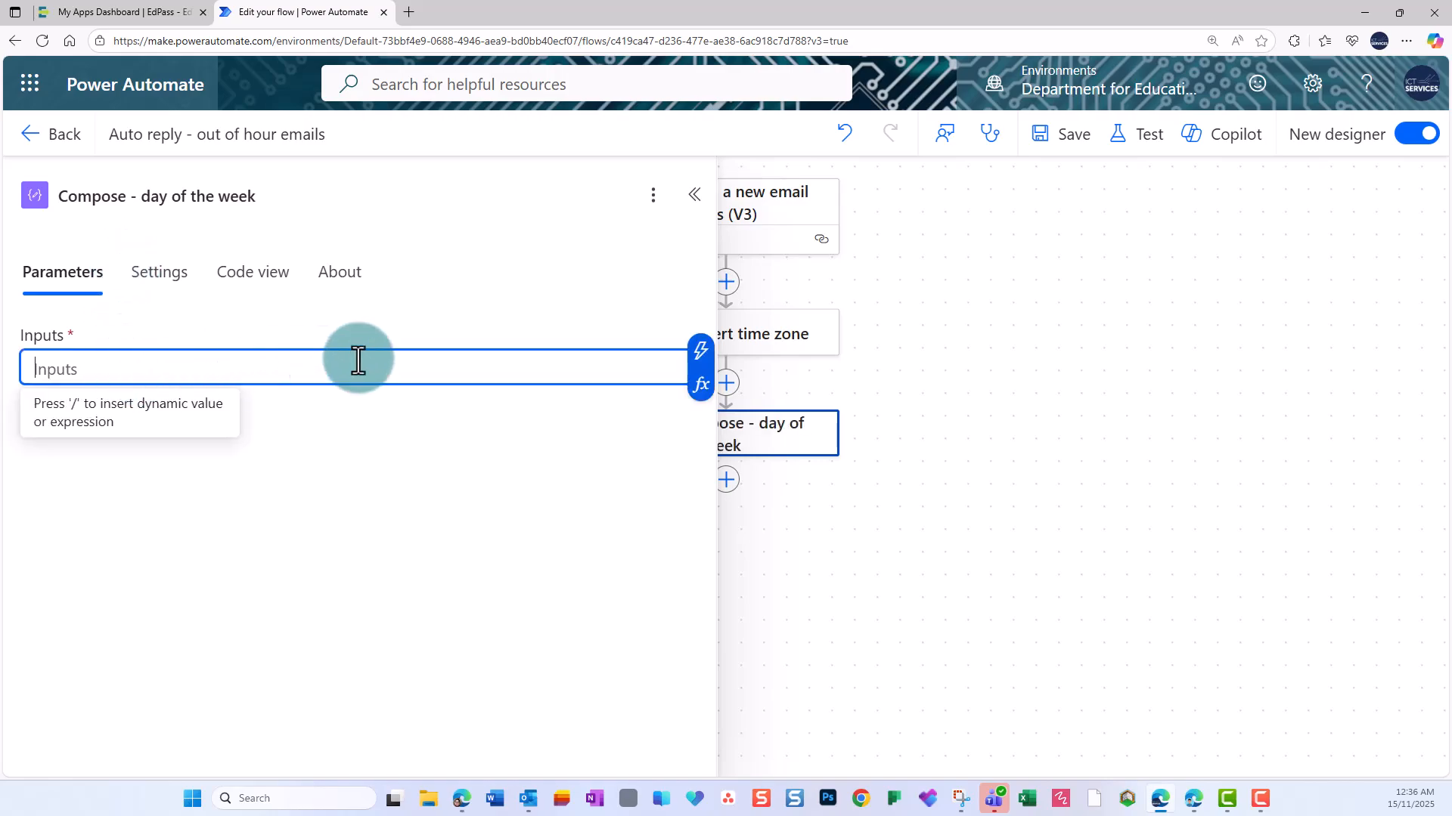
left_click(701, 385)
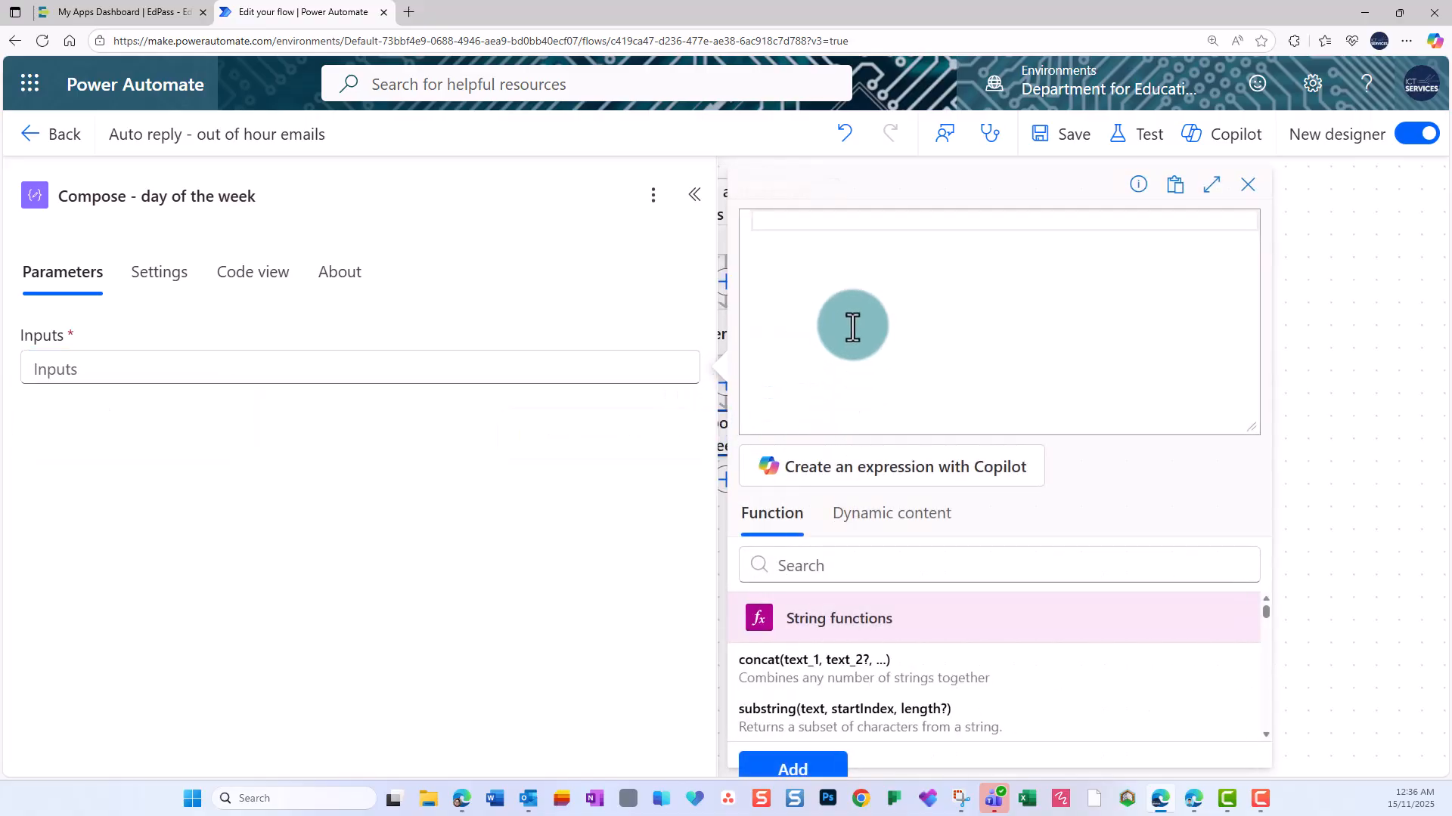
type("day")
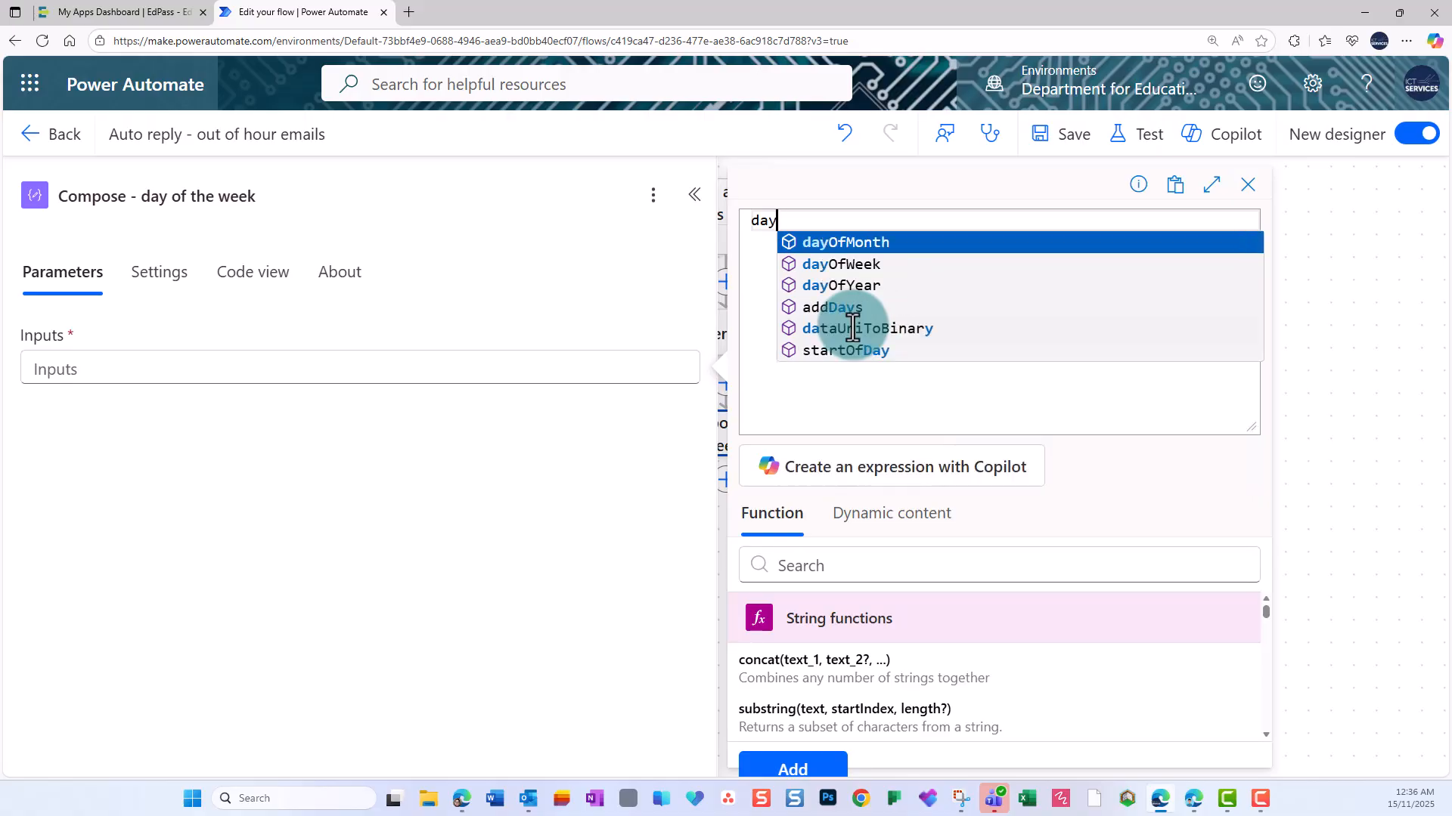
left_click(872, 267)
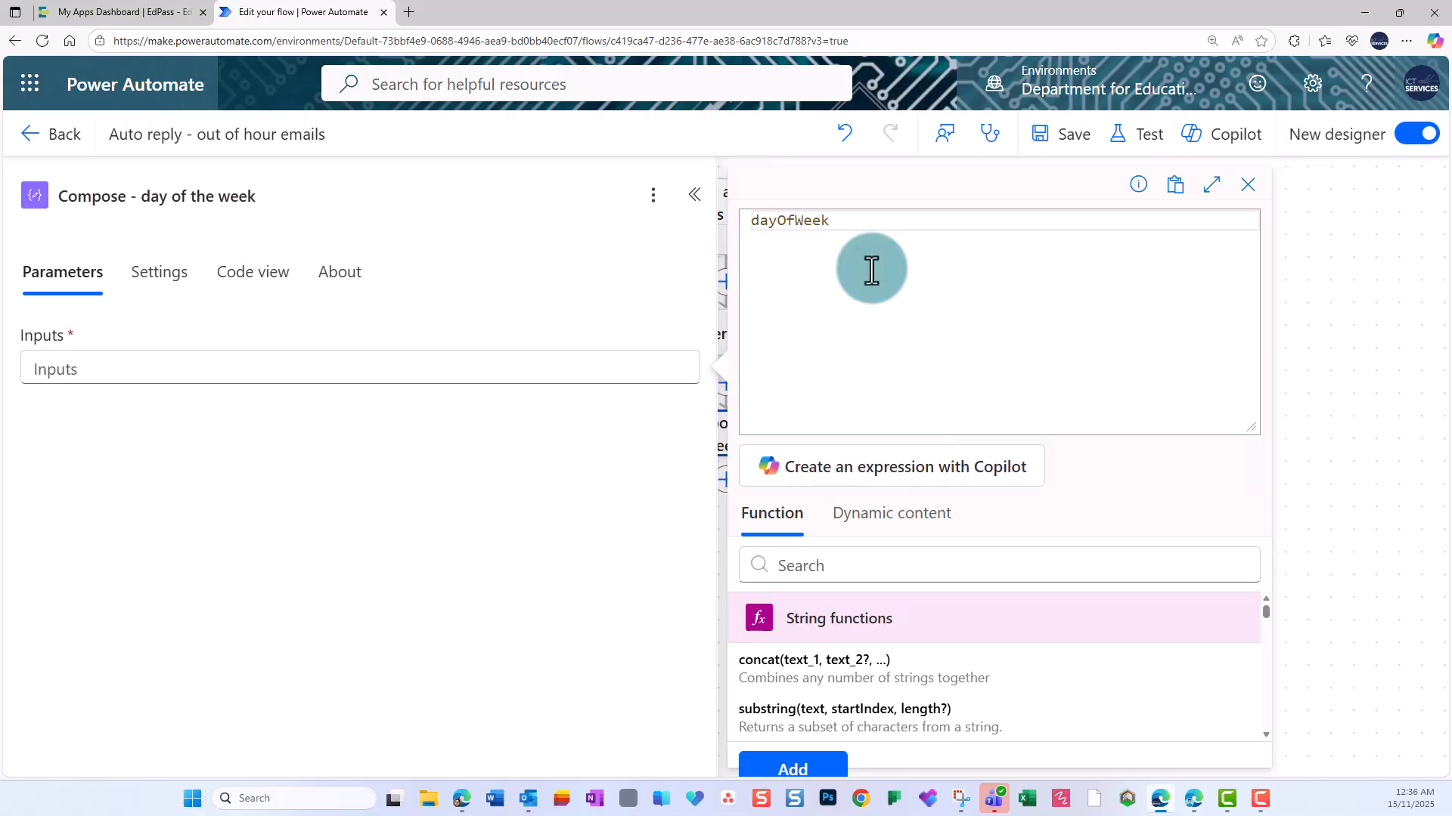
type("(")
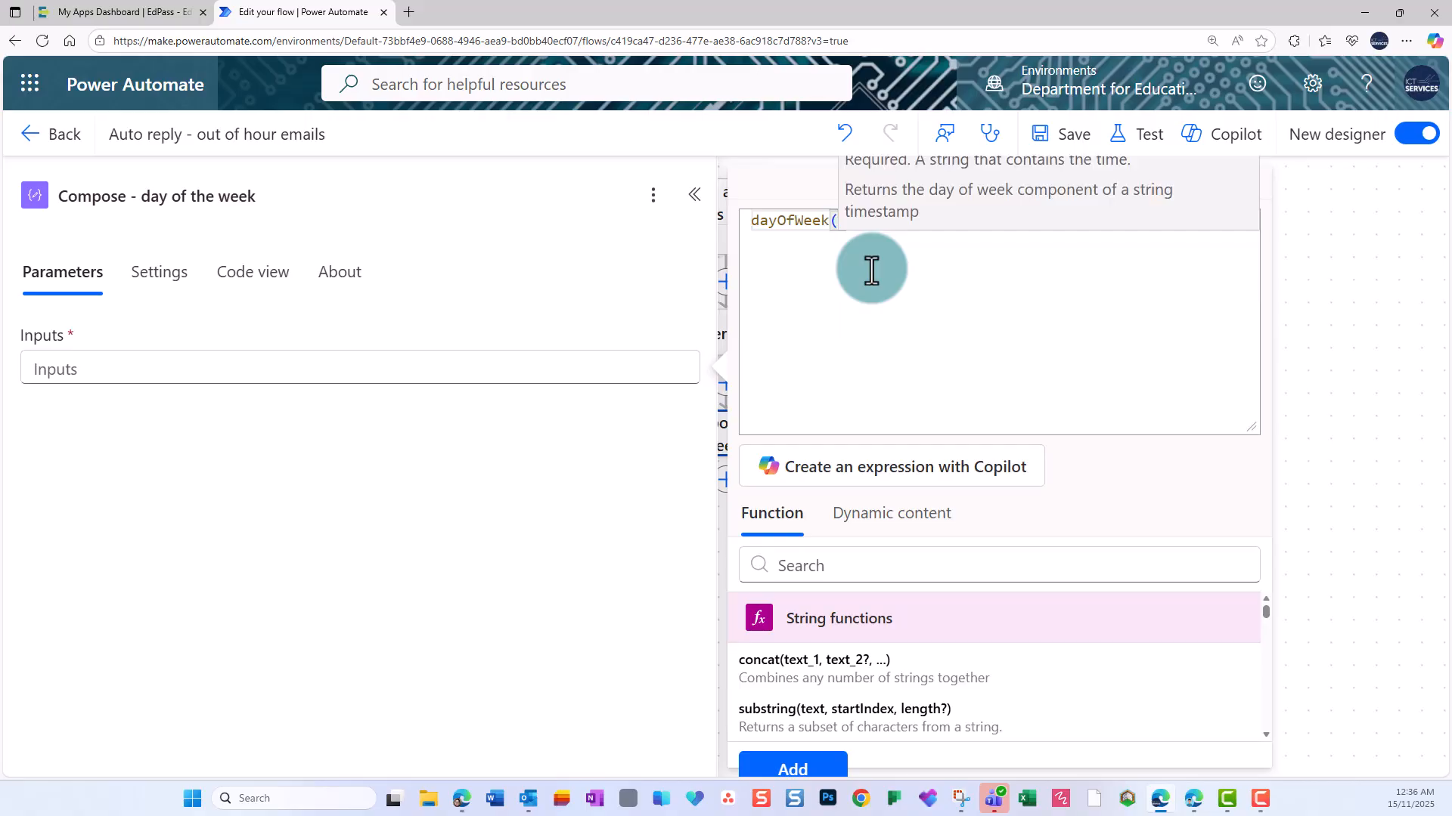
left_click(904, 523)
left_click(808, 684)
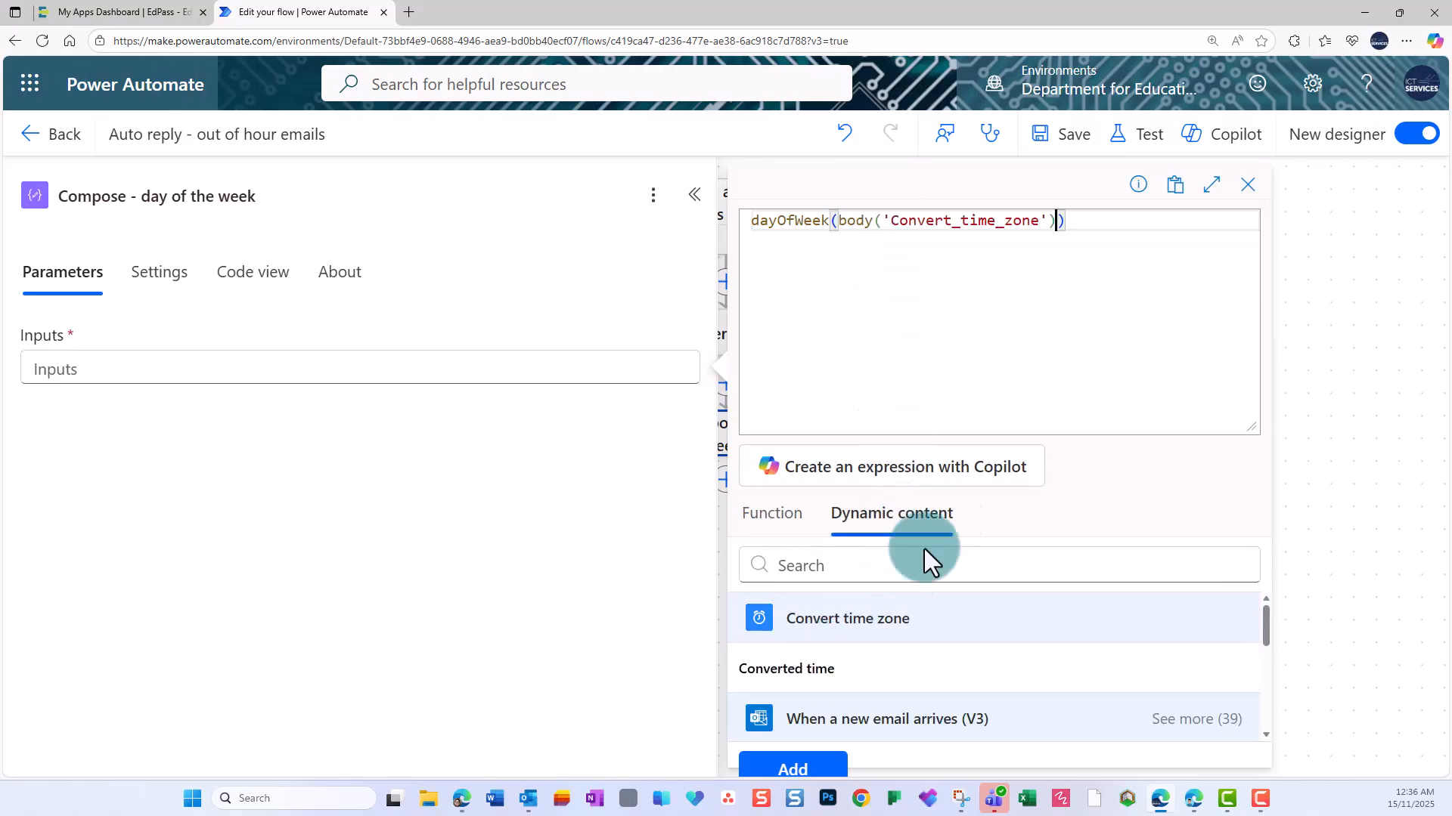
left_click(793, 767)
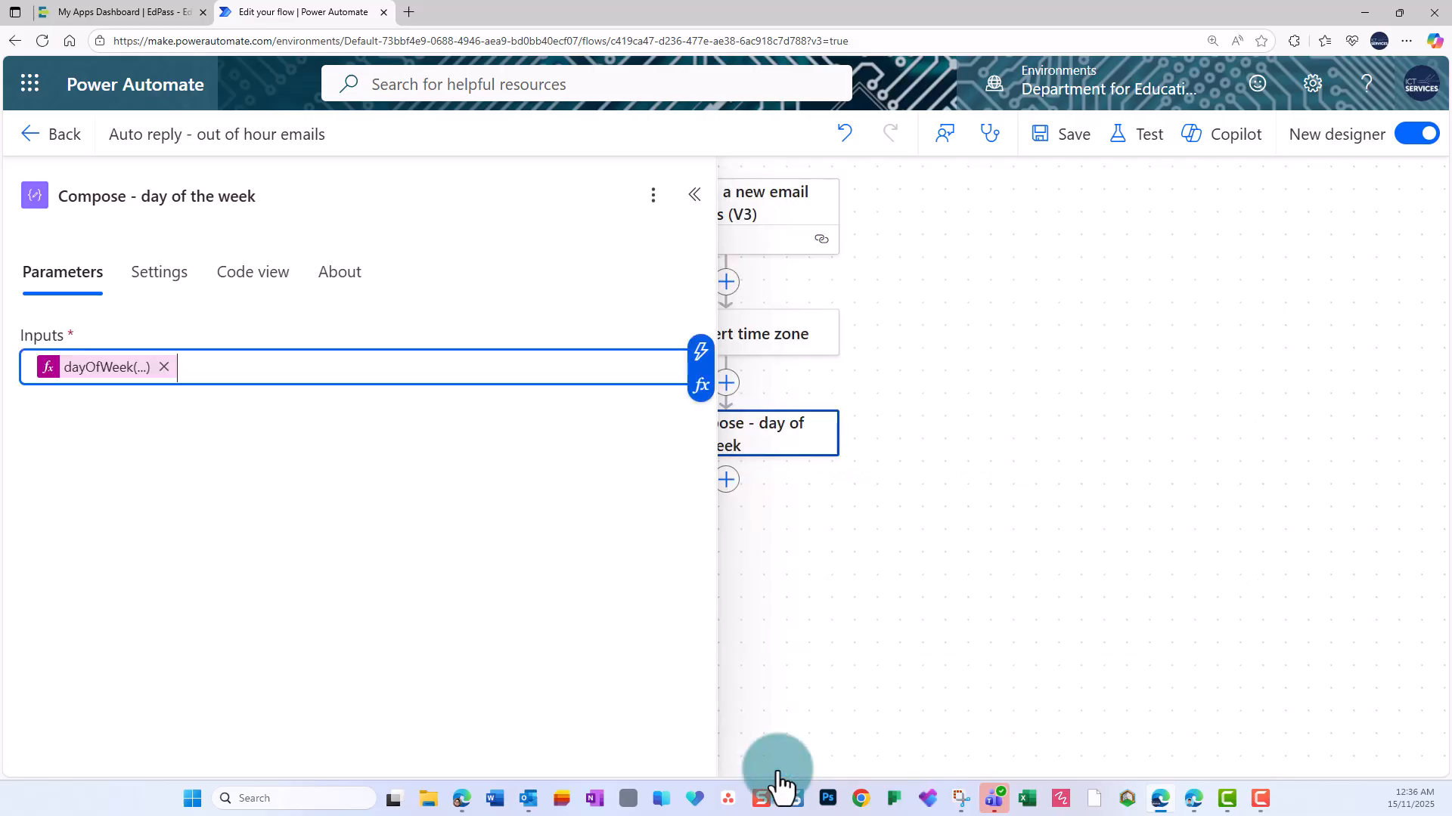
left_click(781, 597)
Add a second Compose action from the favorites after "Compose - day of the week".
left_click(730, 485)
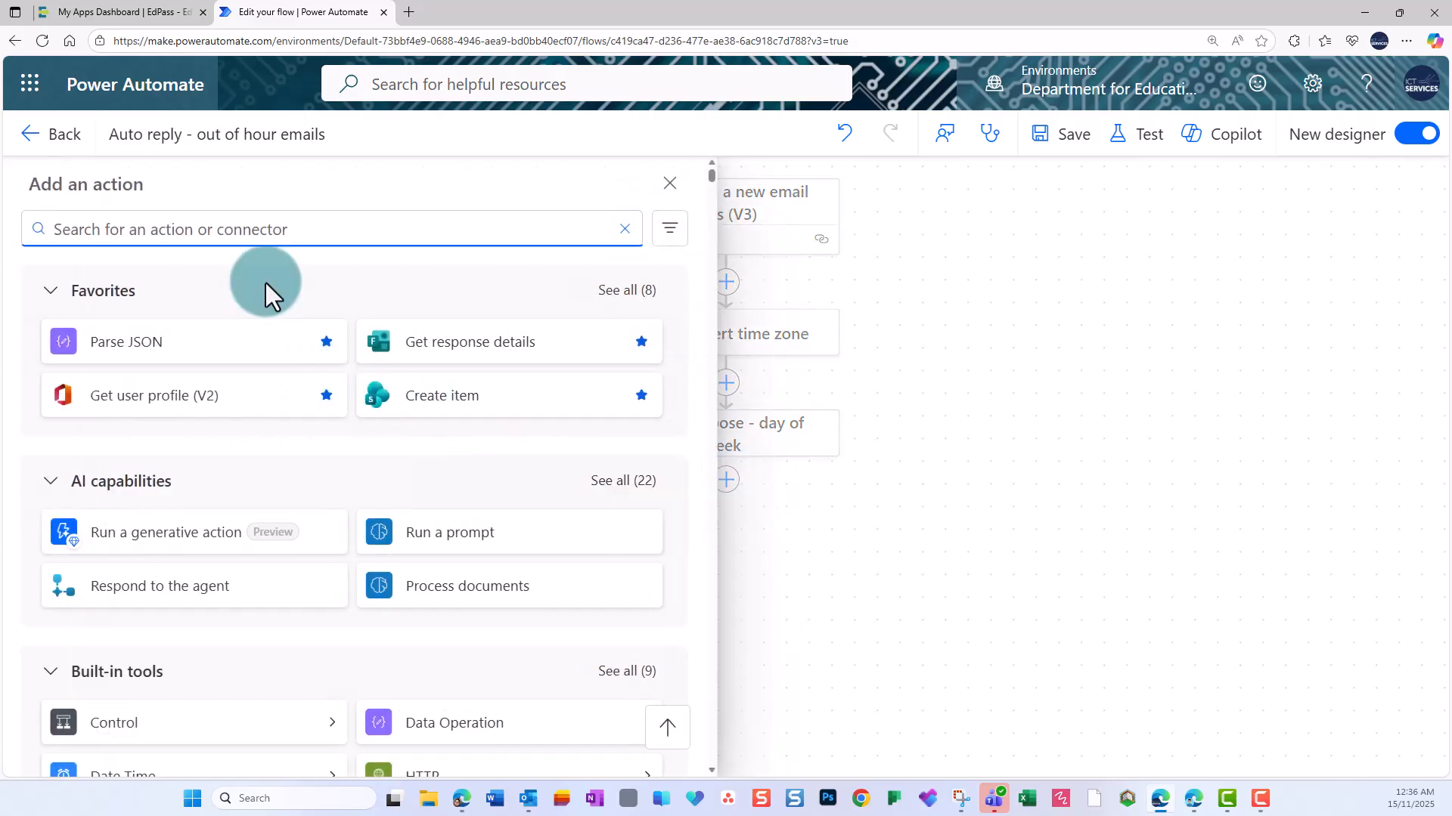
left_click(608, 291)
left_click(514, 522)
Start a formatDateTime expression for the second Compose's input, with Convert time zone's Converted time as the timestamp.
left_click(188, 370)
left_click(701, 385)
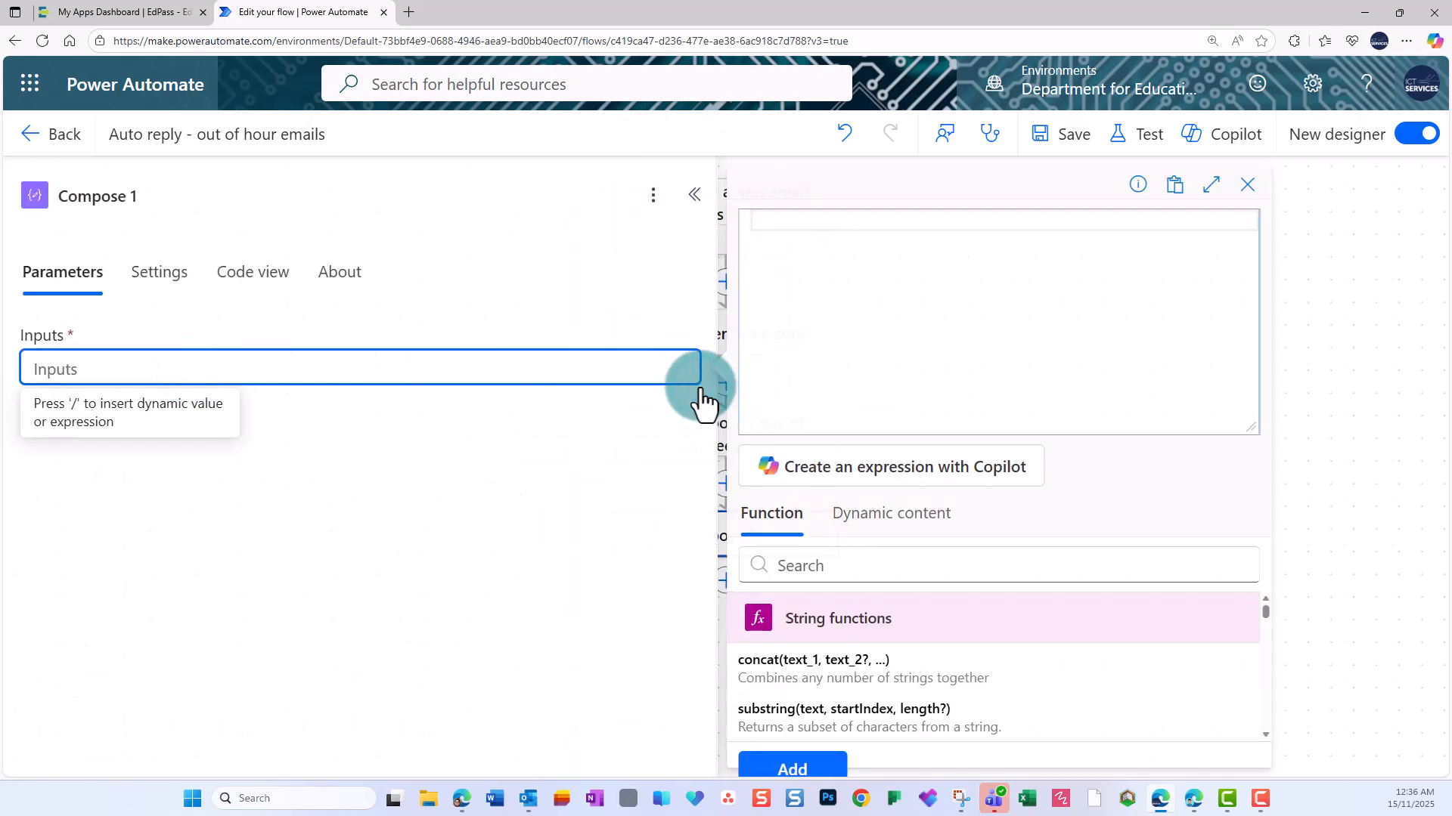
type("form")
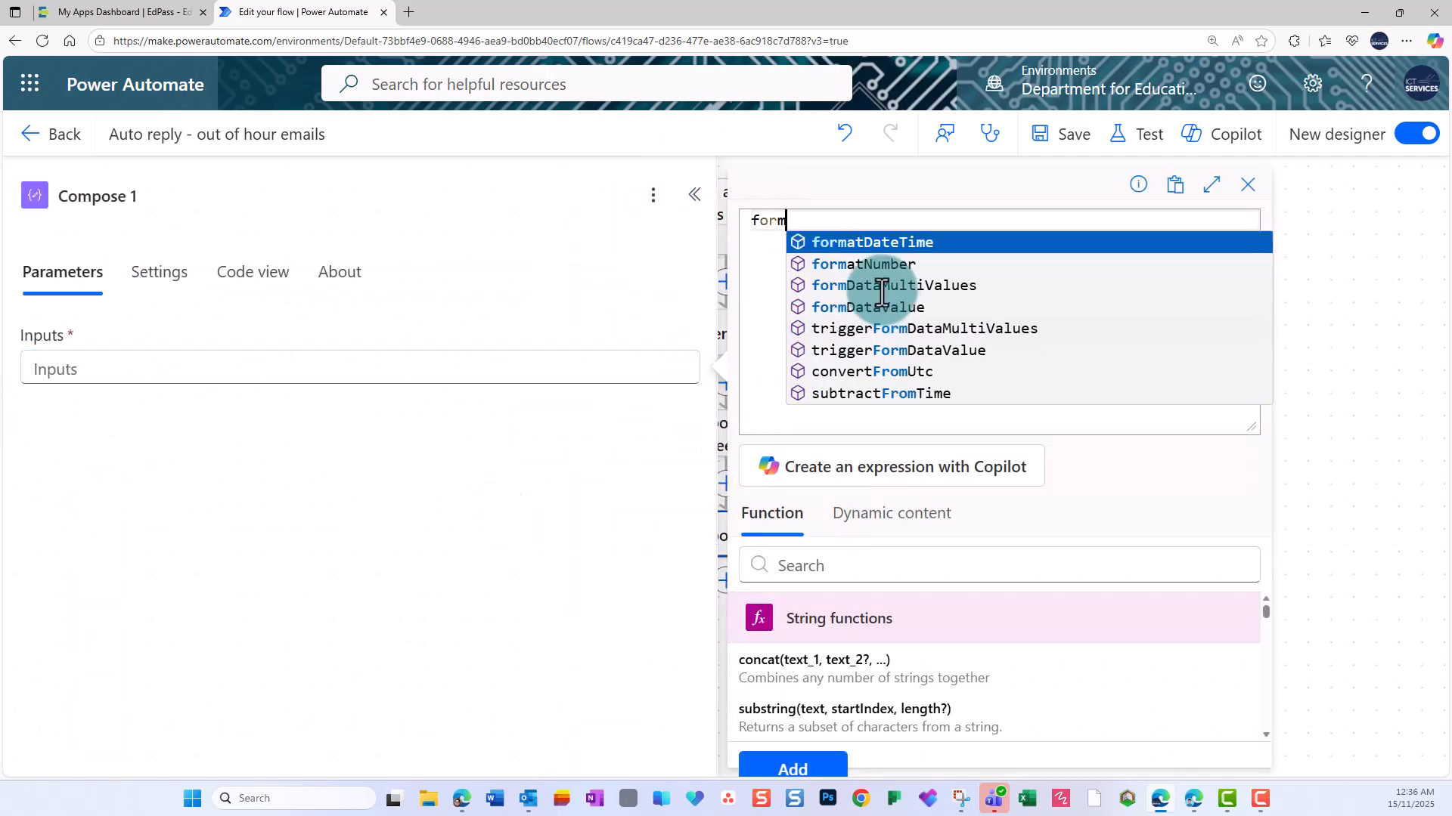
left_click(917, 243)
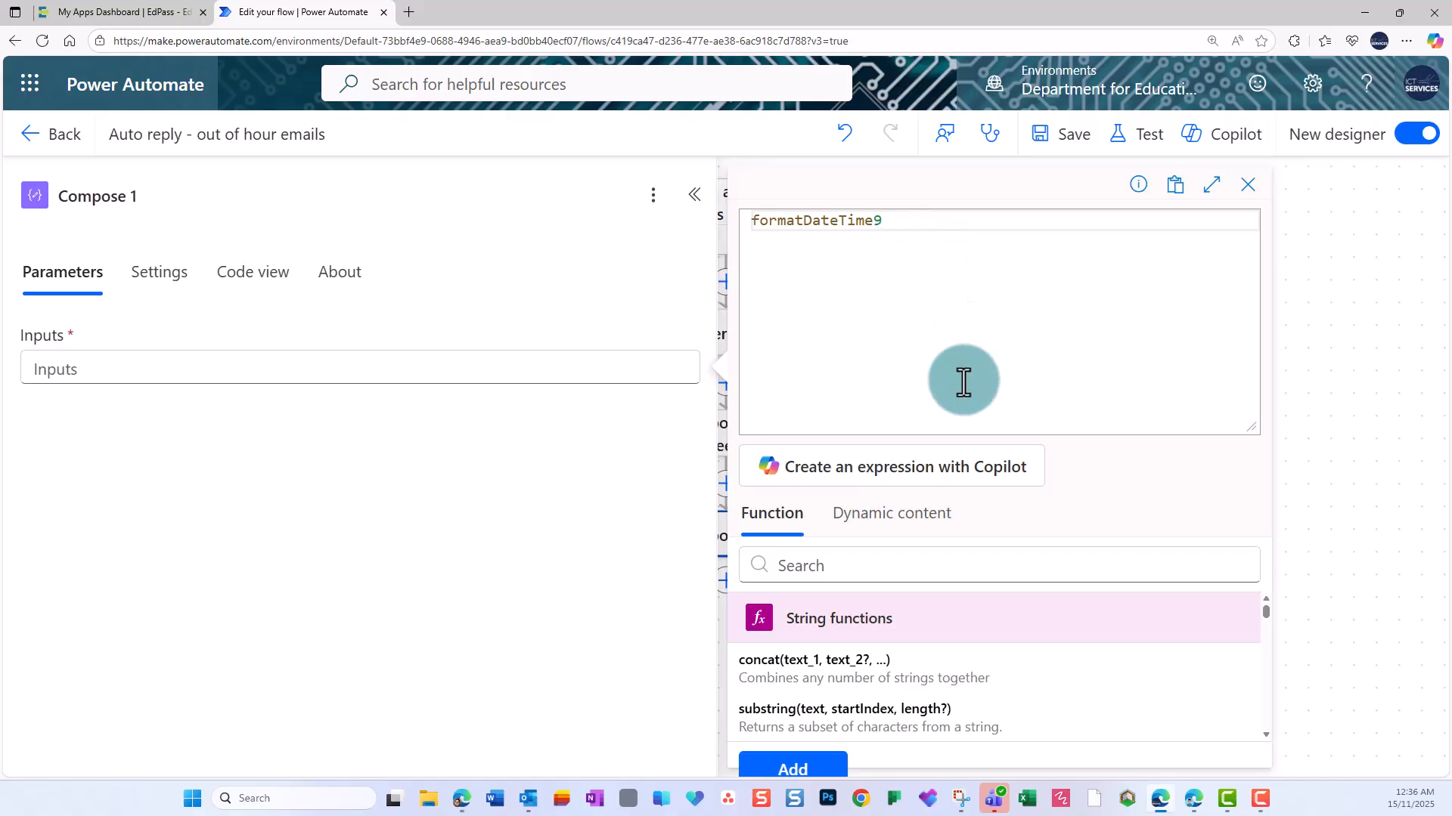
type("(")
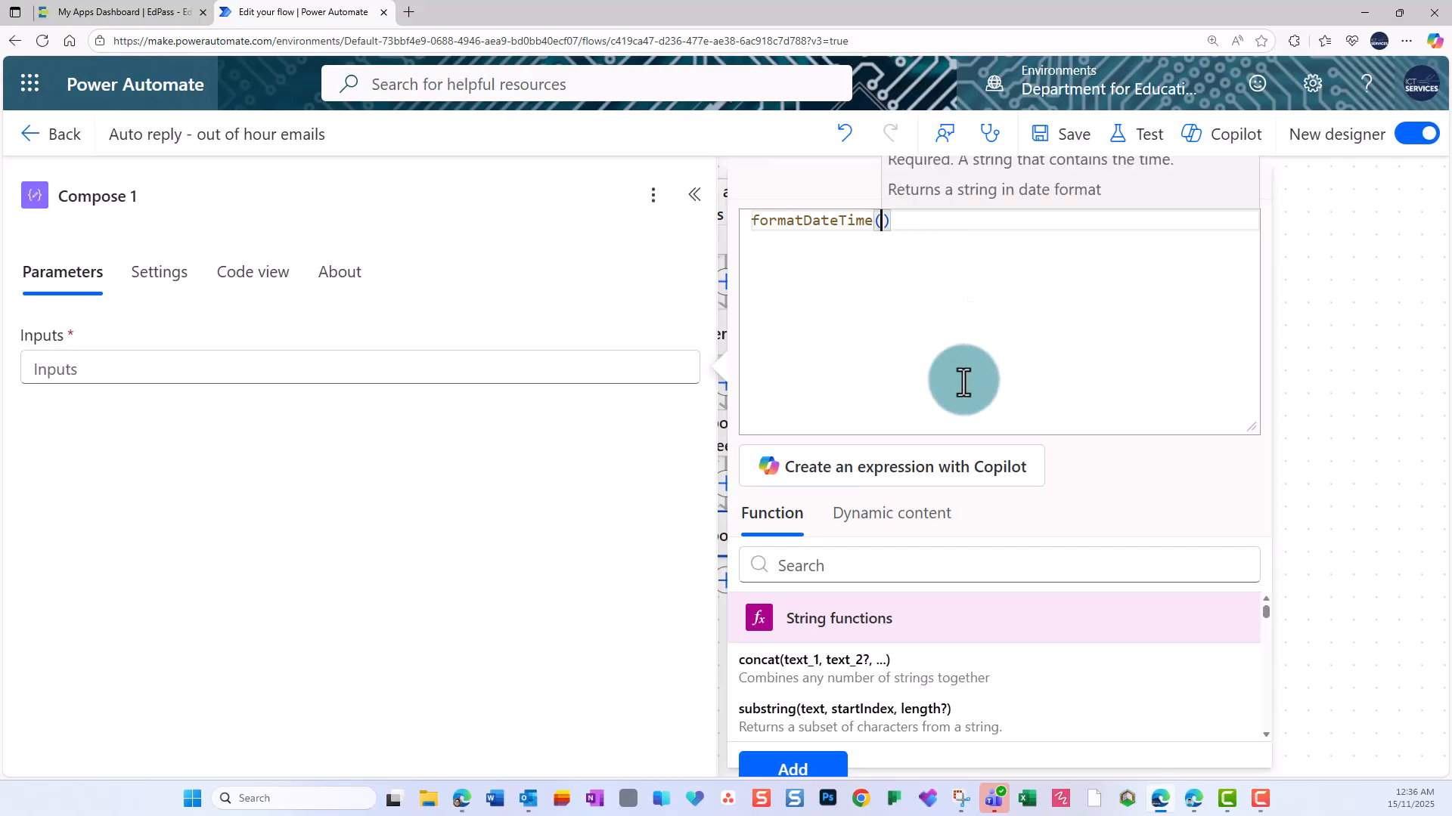
left_click(882, 529)
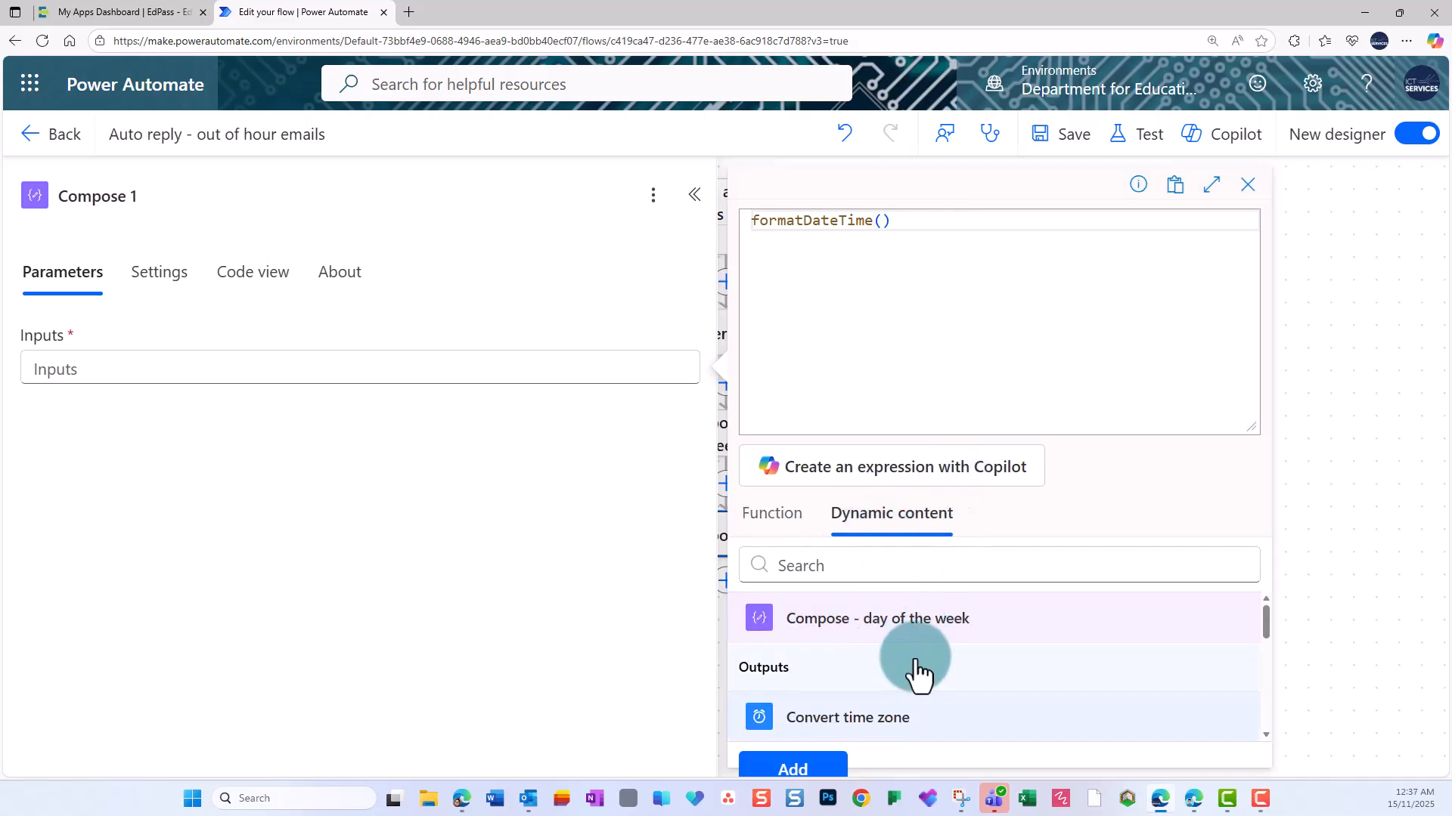
scroll(892, 665, "down", 2)
left_click(847, 666)
left_click(817, 690)
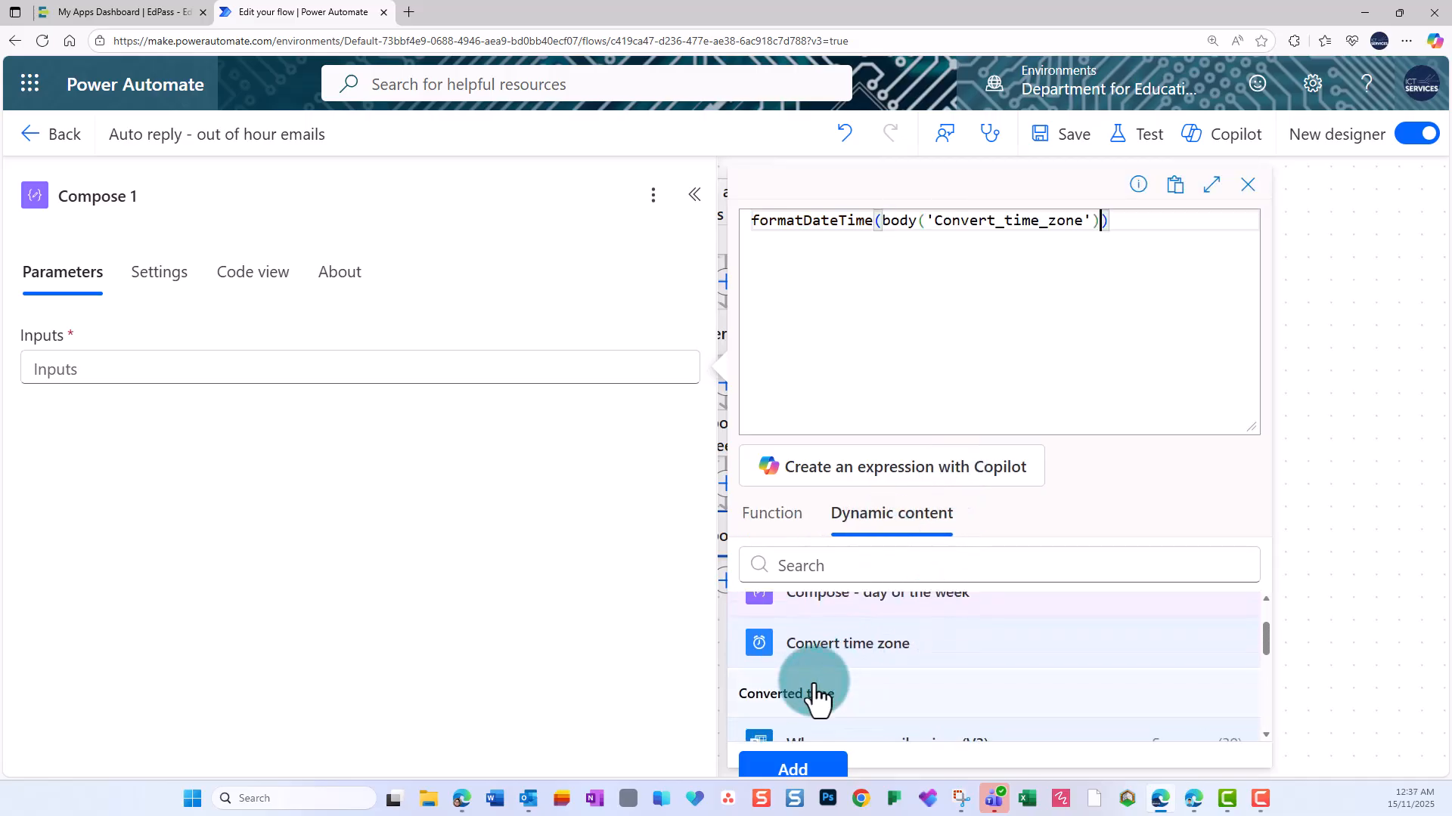
Complete the formatDateTime expression with the format 'HH:mm', insert it into the input and save the flow.
type(", ''")
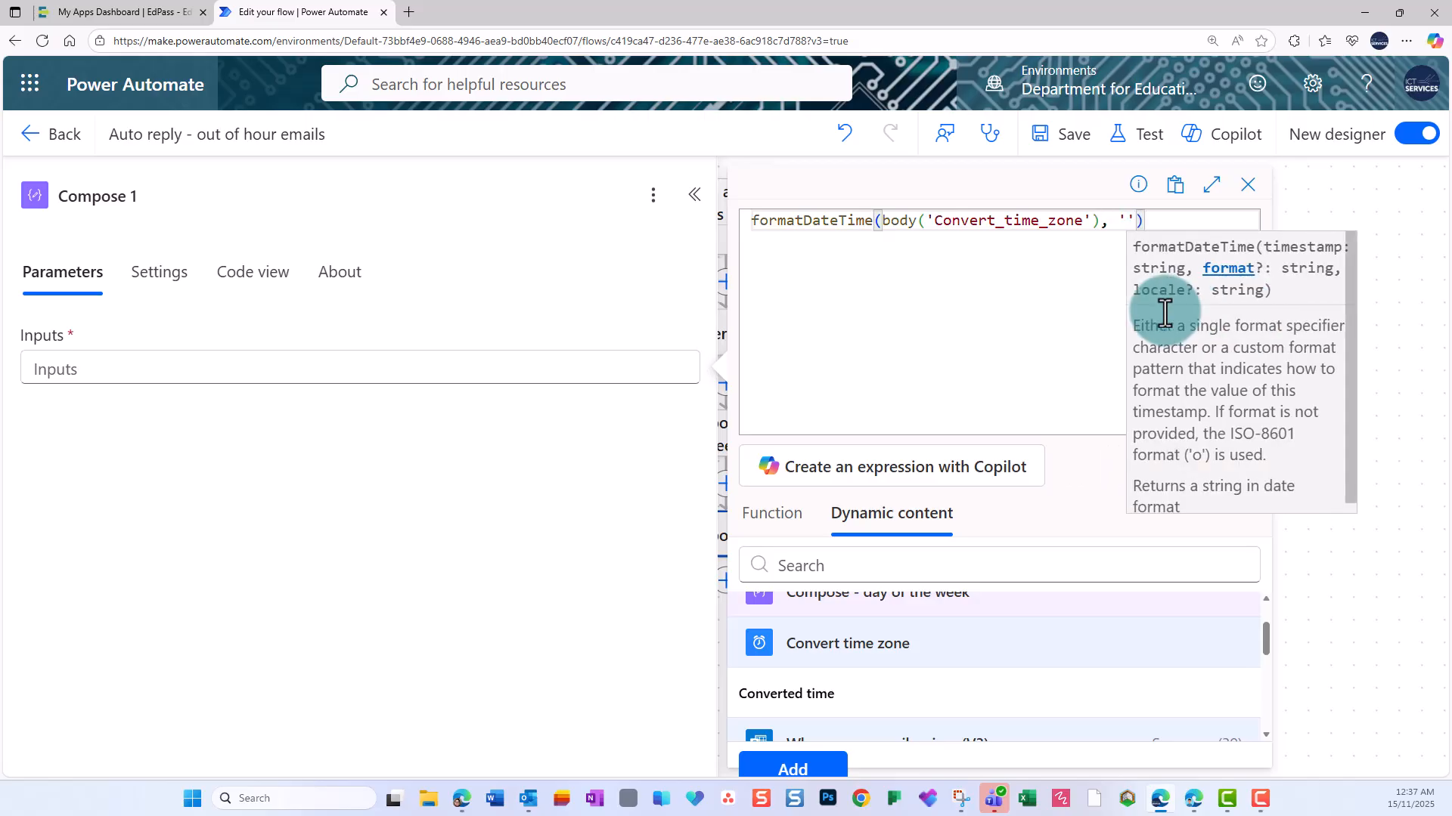
type("HH:mm")
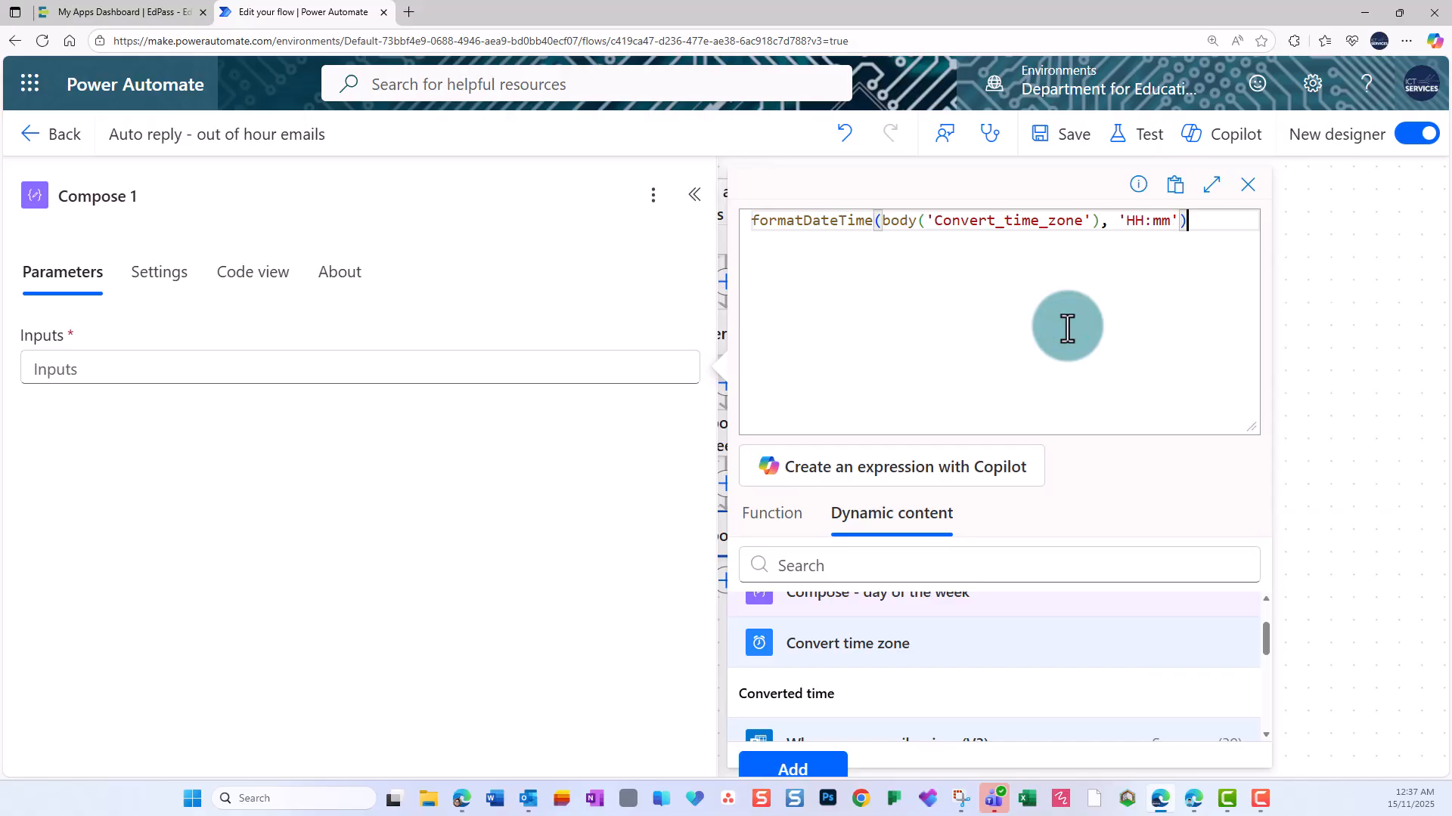
left_click(815, 763)
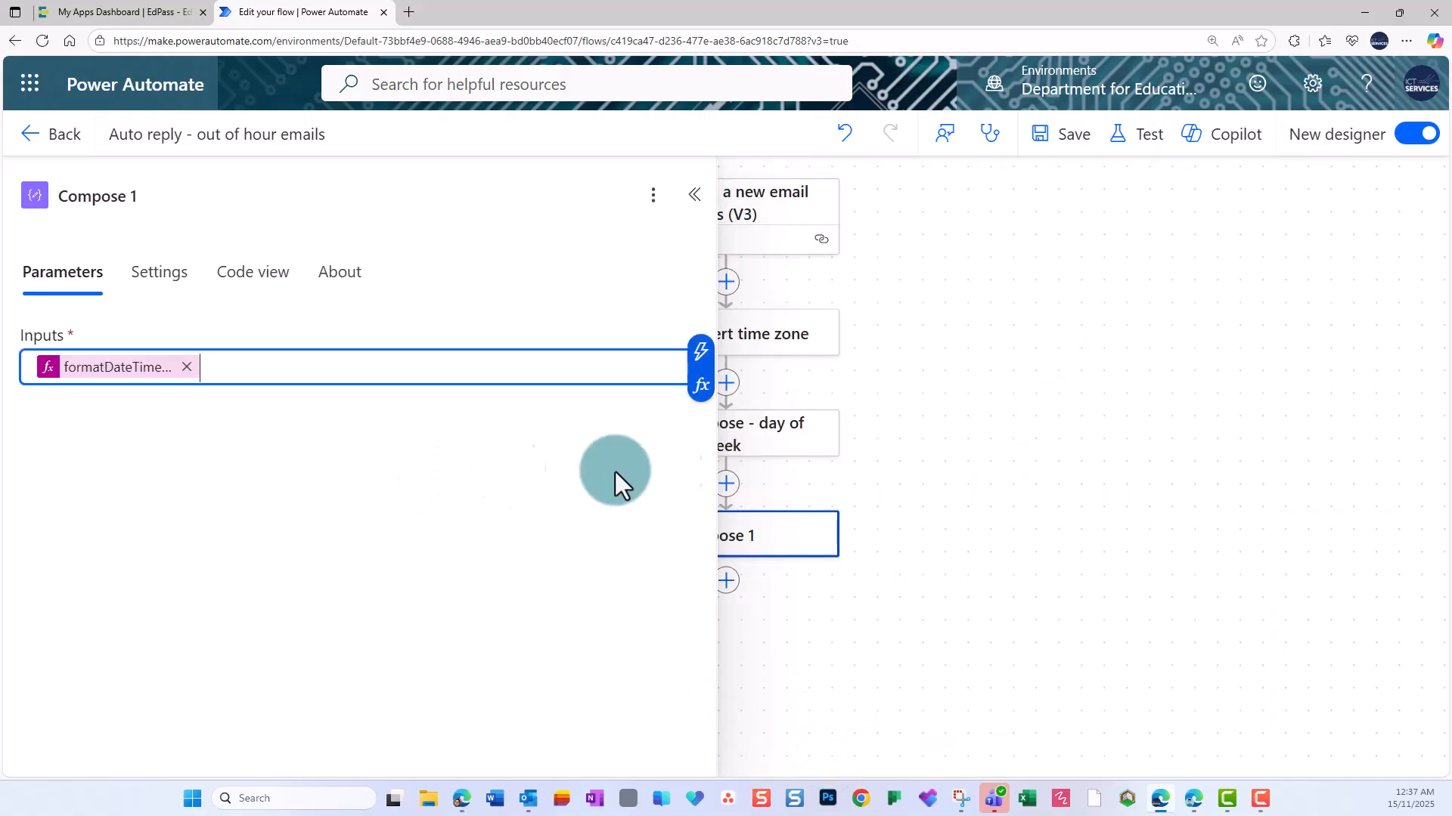
left_click(839, 453)
left_click(1066, 148)
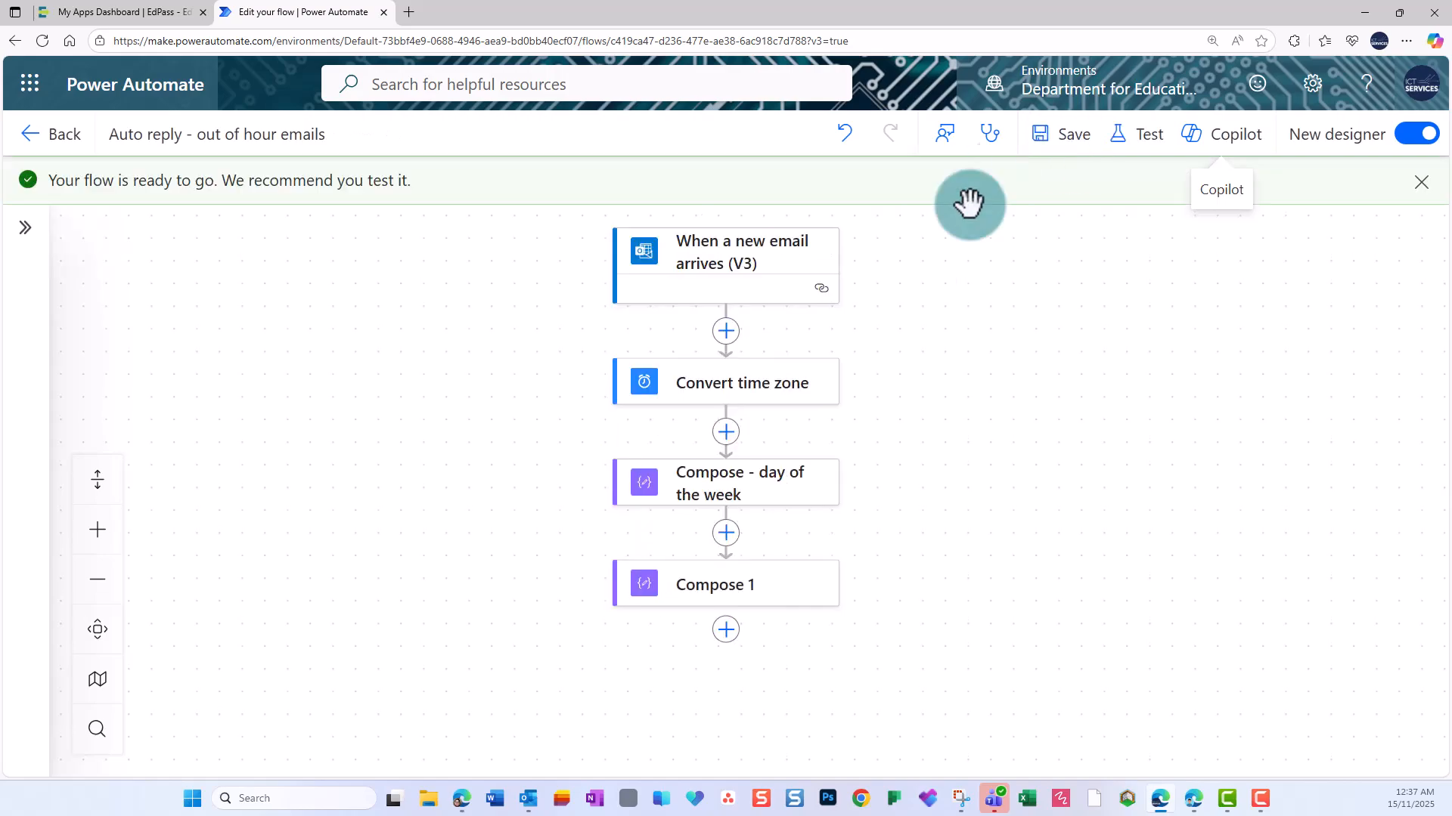
Rename the Compose 1 action as "Compose - time string".
left_click(741, 593)
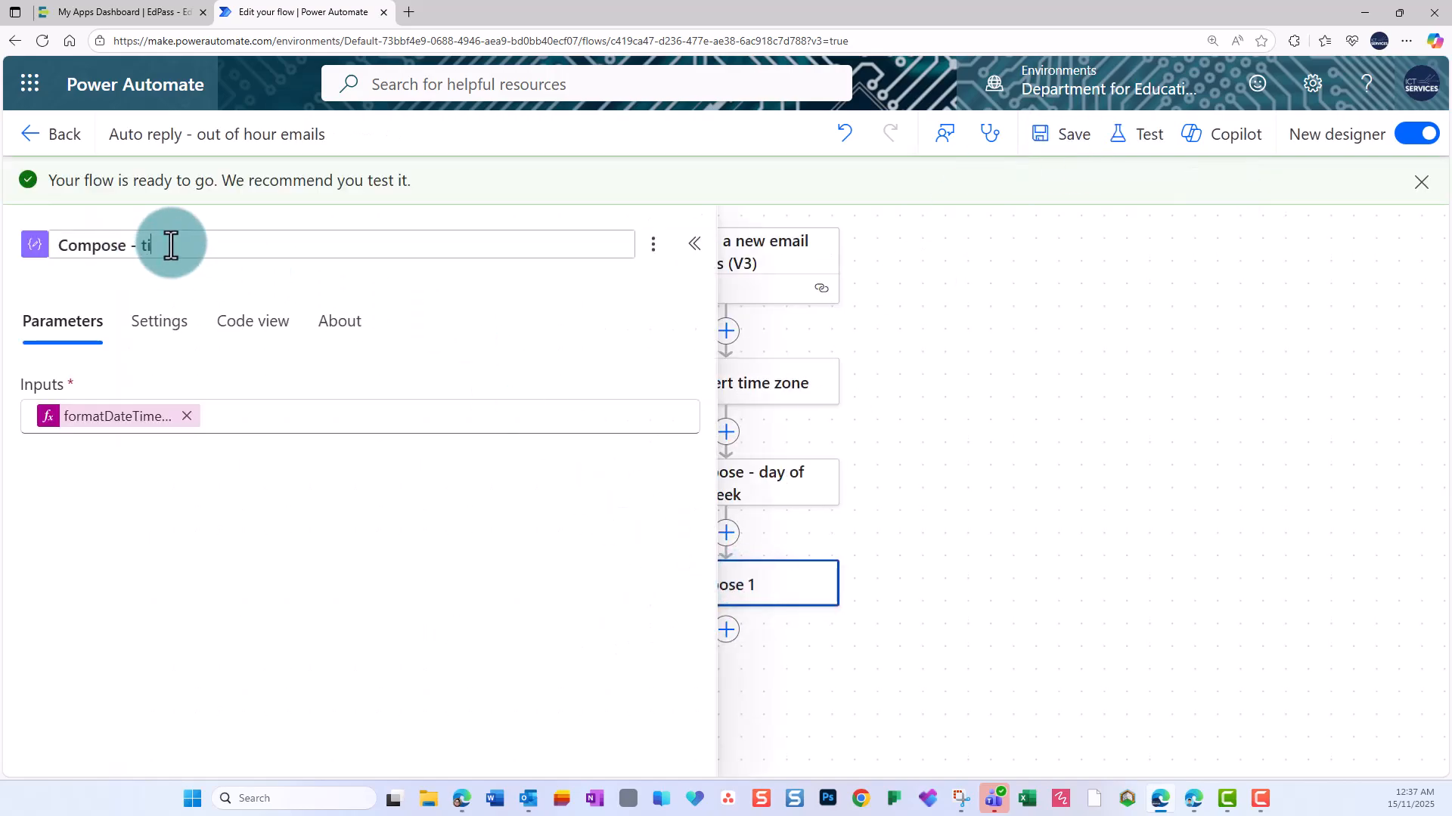
type("string")
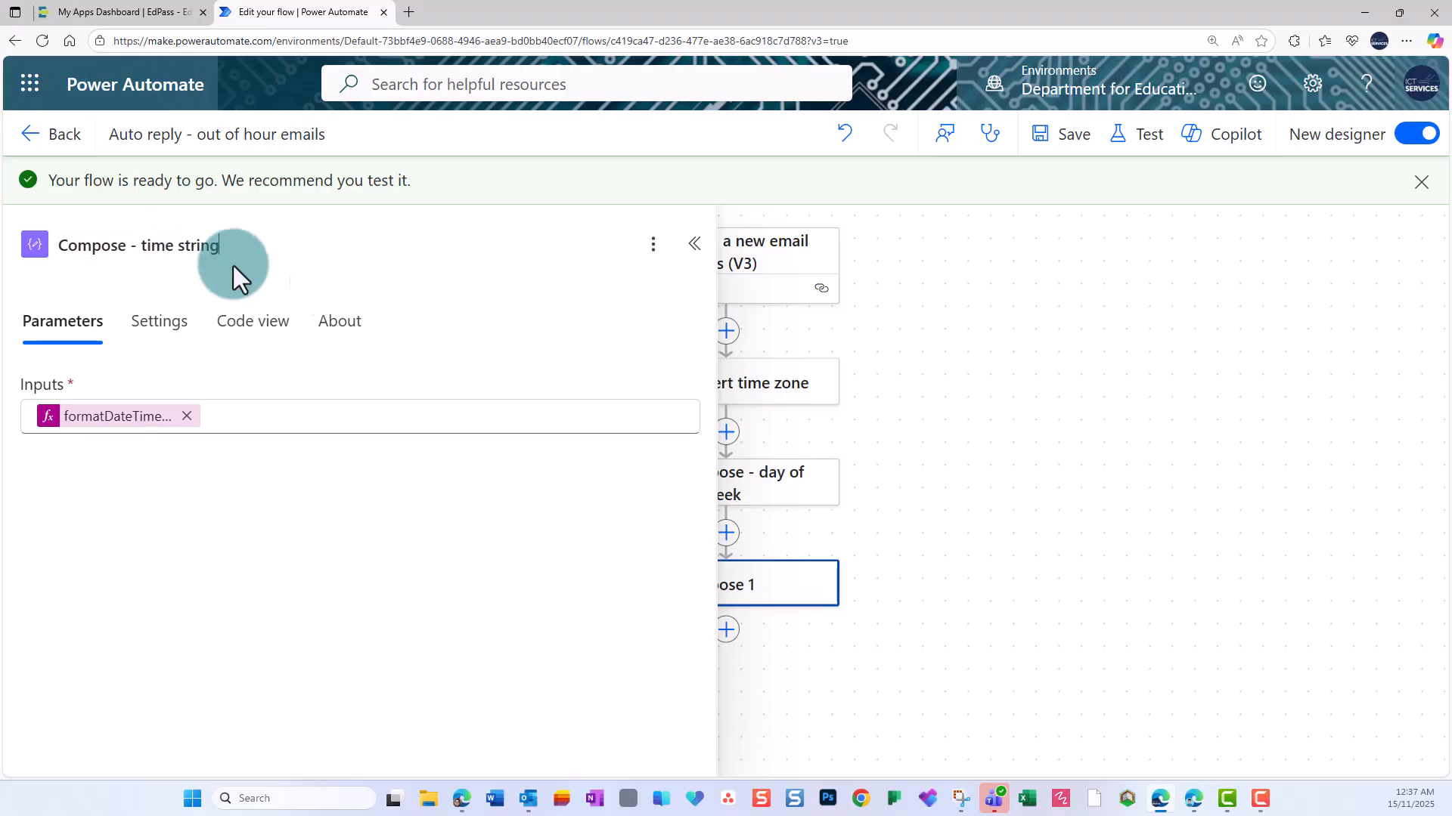
left_click(960, 449)
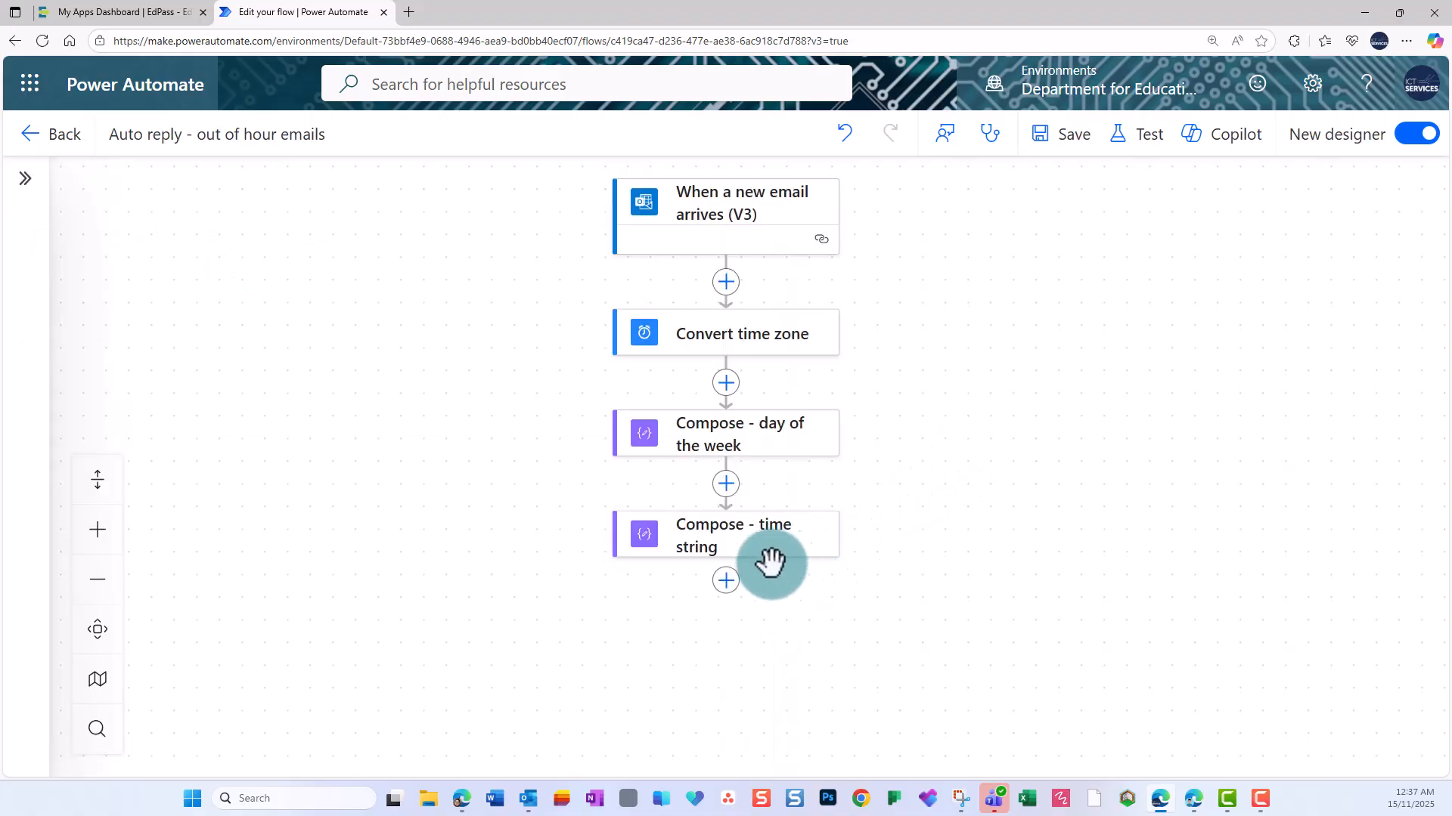
Add a third Compose action from the favorites after "Compose - time string".
left_click(727, 582)
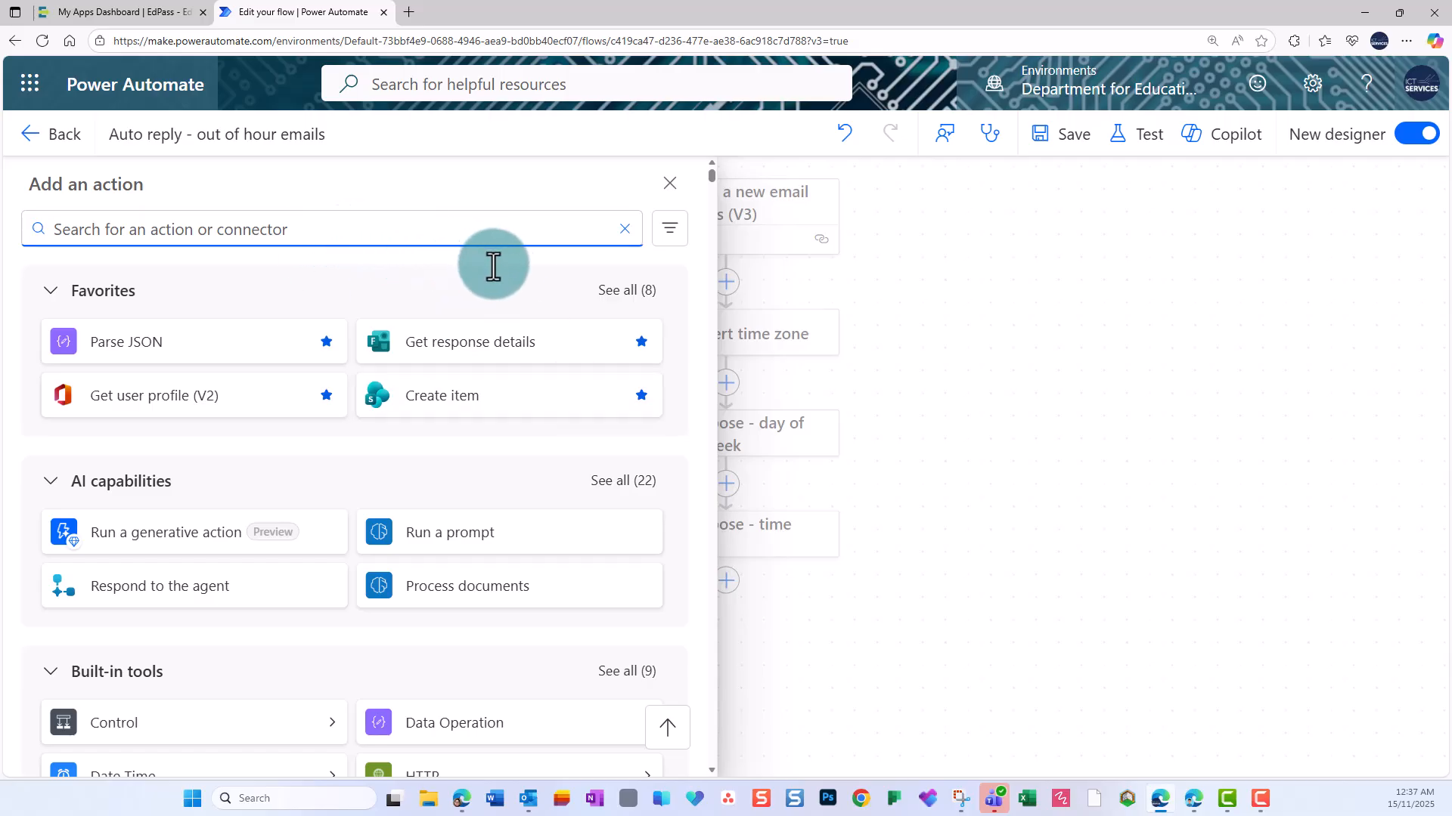
left_click(625, 292)
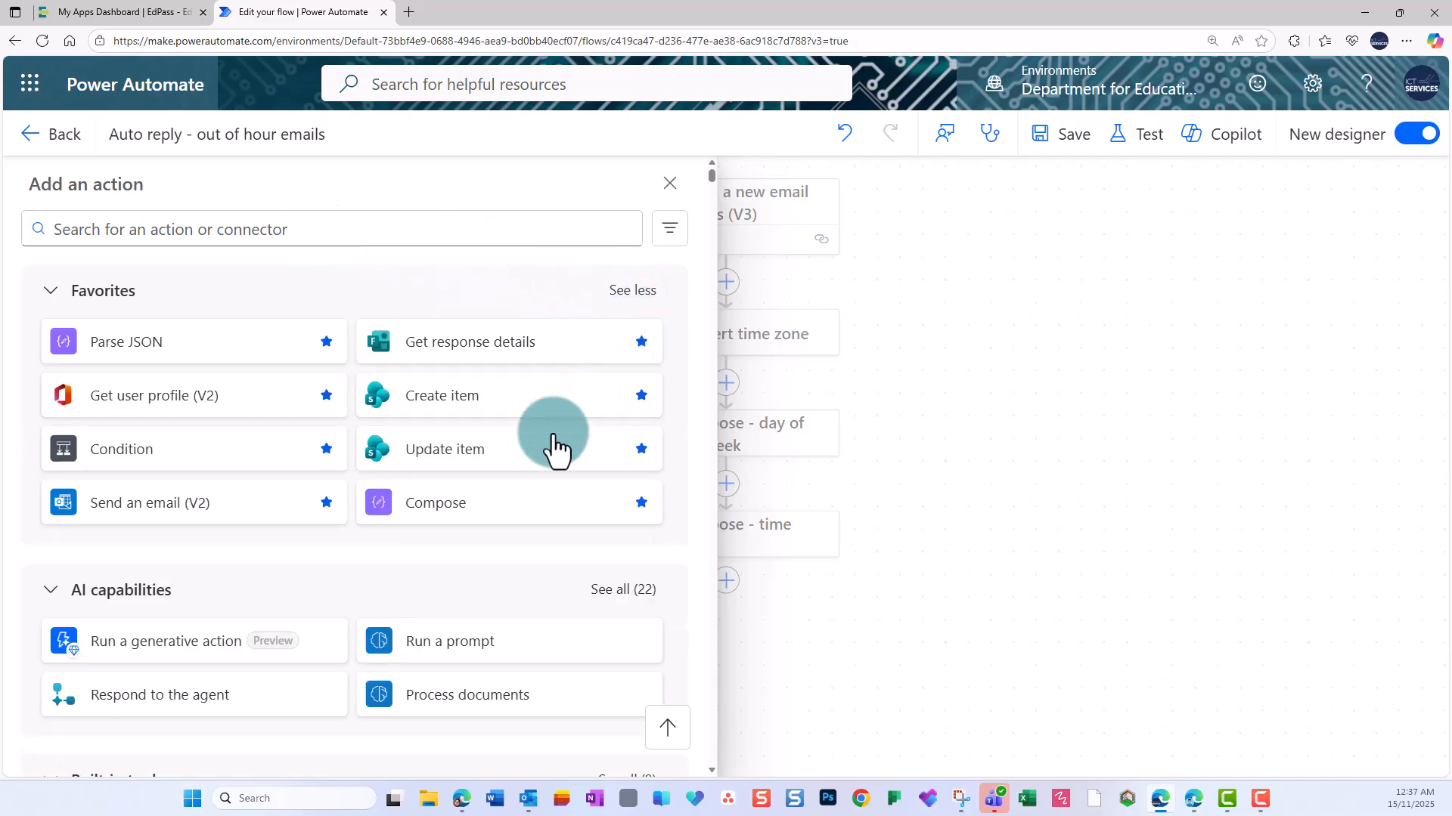
left_click(495, 503)
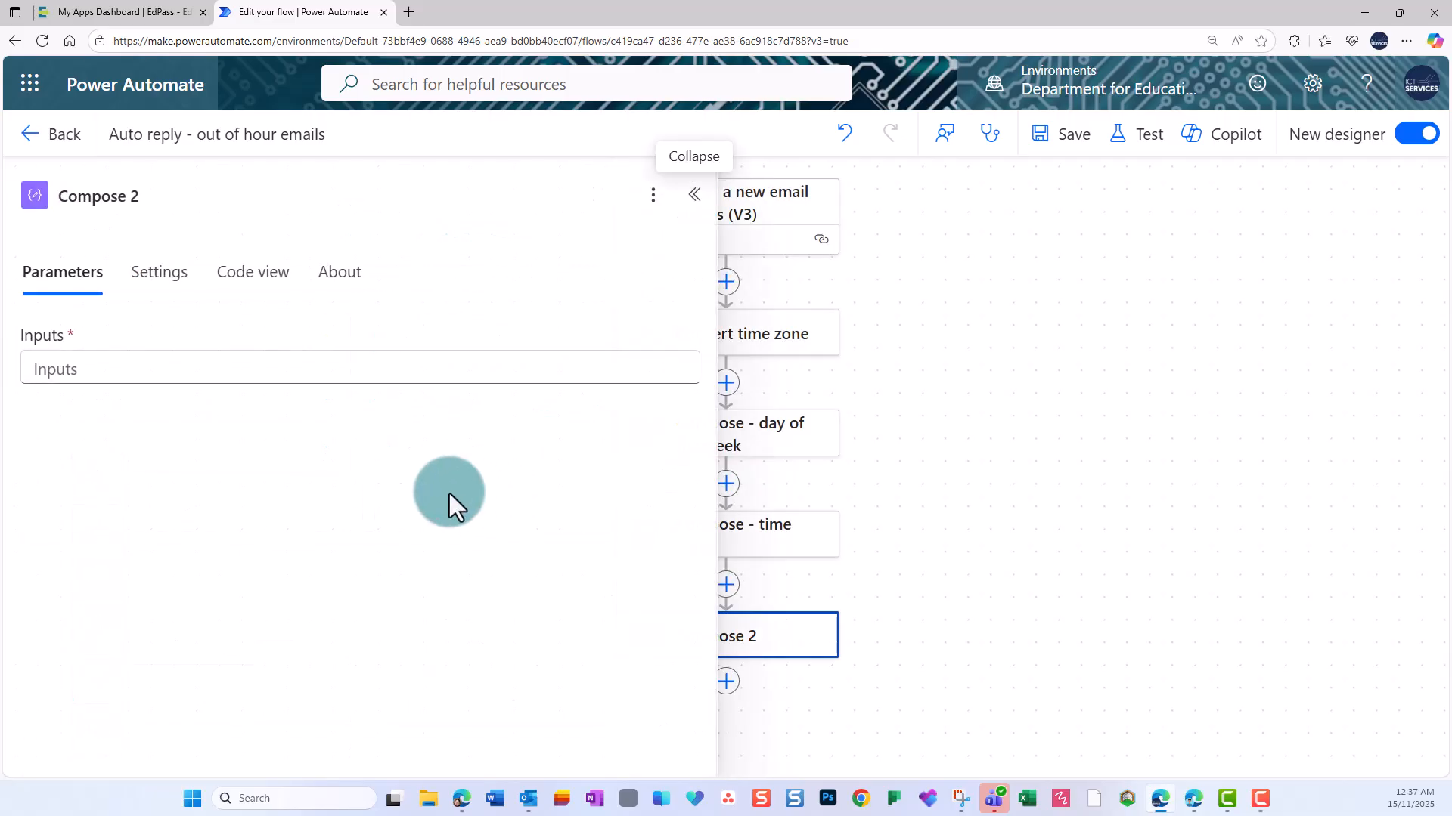
Start an int(formatDateTime()) expression for the Compose 2 input, with Convert time zone's Converted time as the timestamp.
left_click(195, 367)
left_click(700, 385)
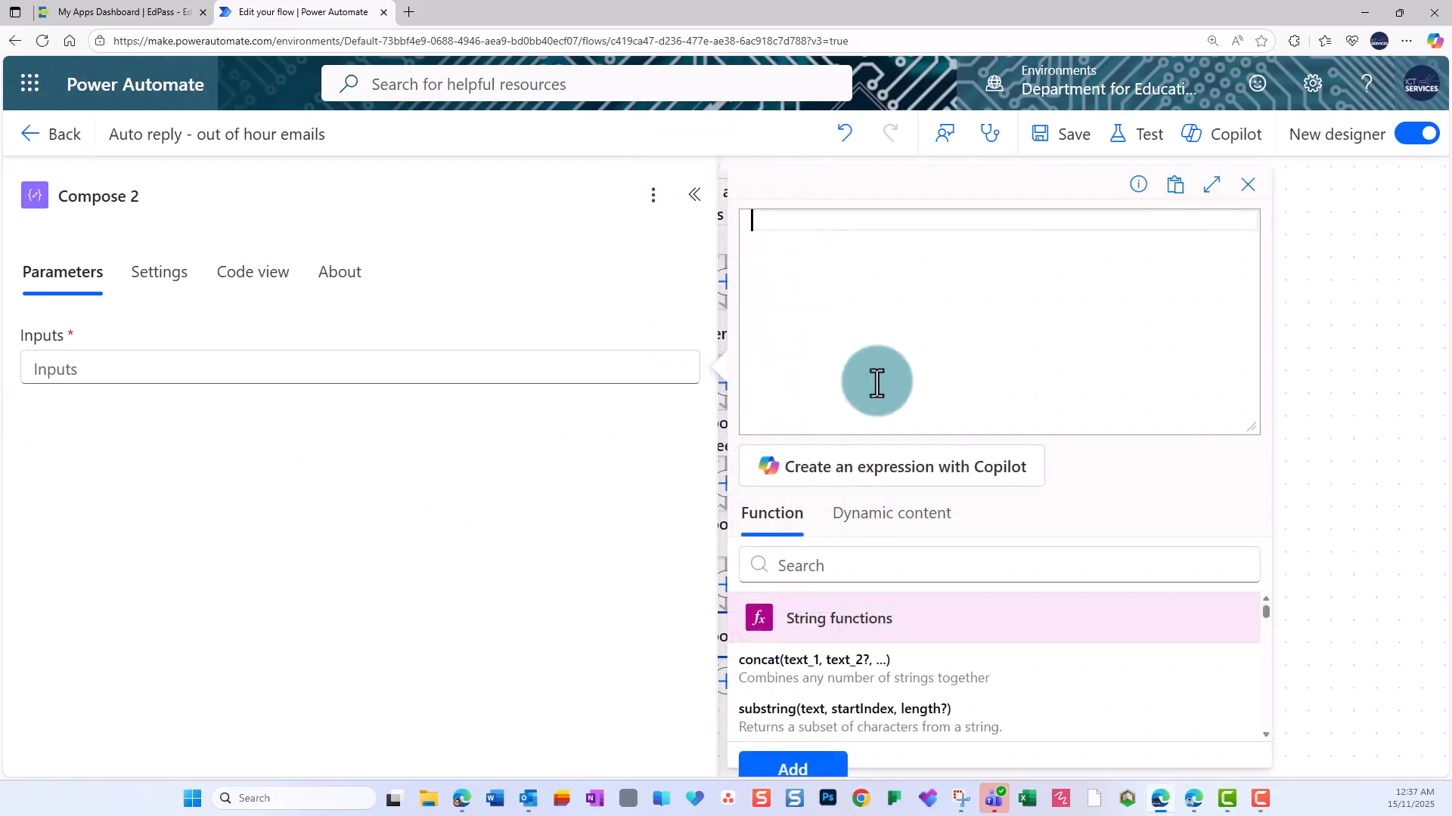
type("in")
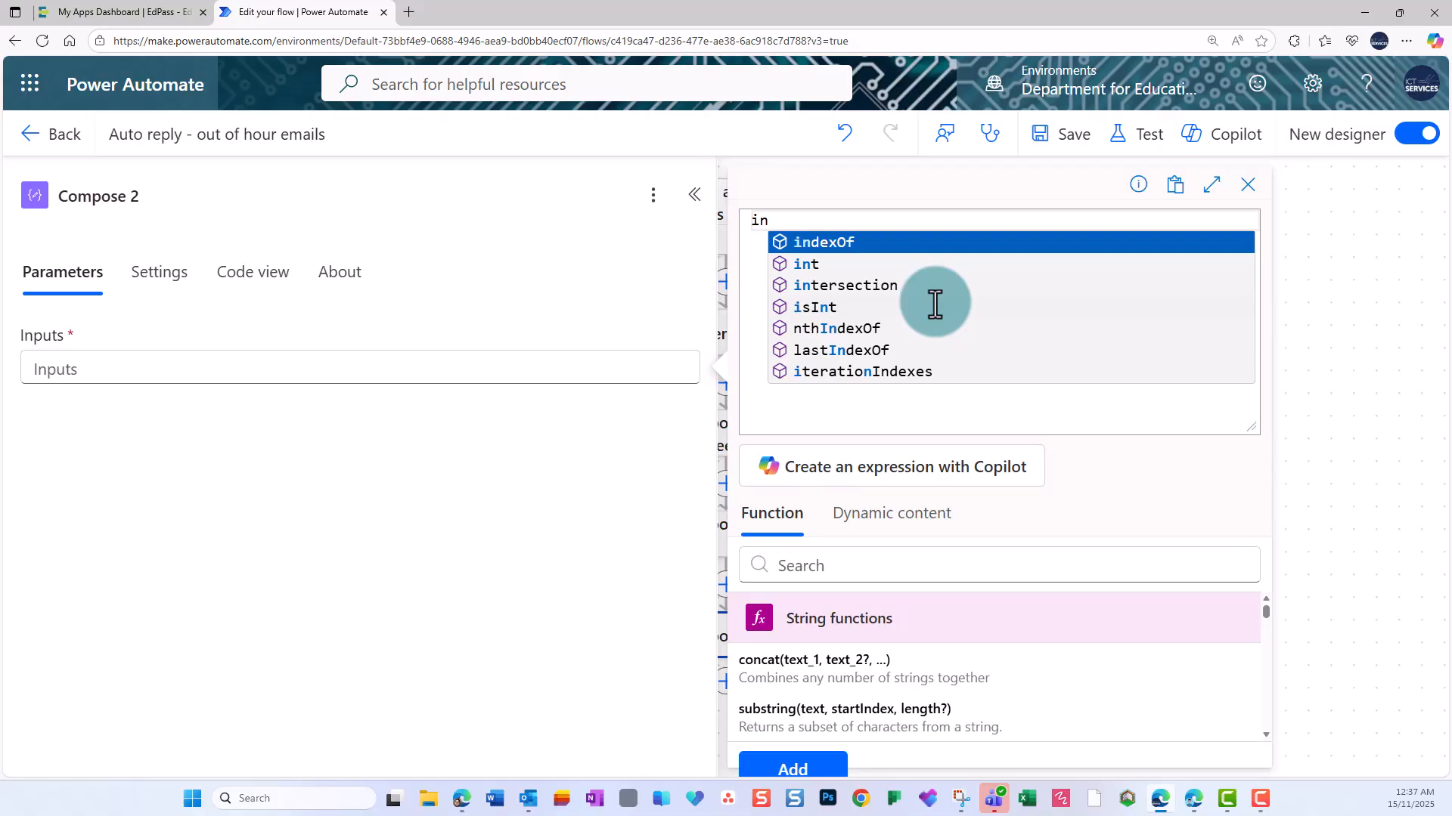
left_click(840, 264)
type("(for")
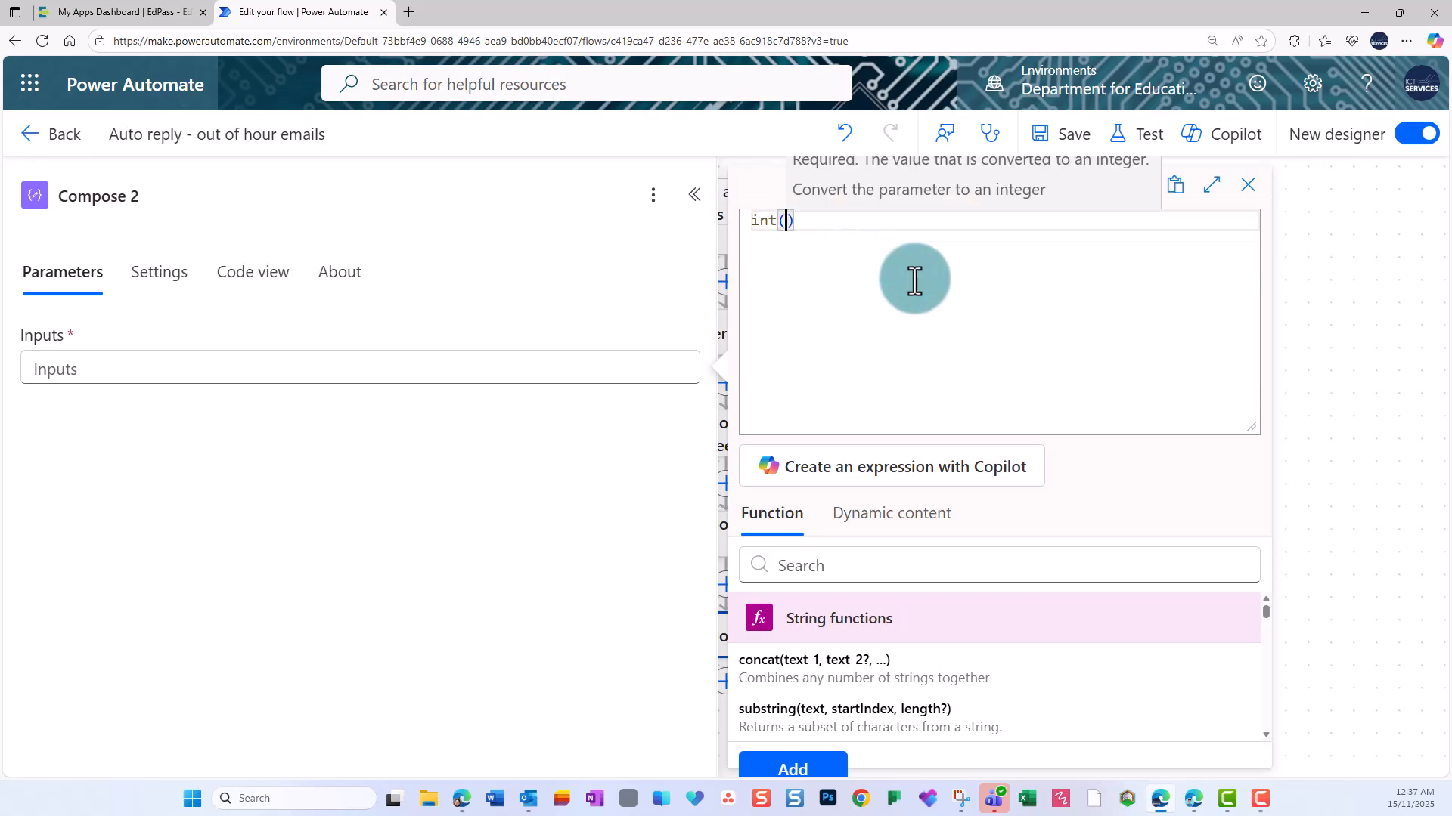
left_click(951, 249)
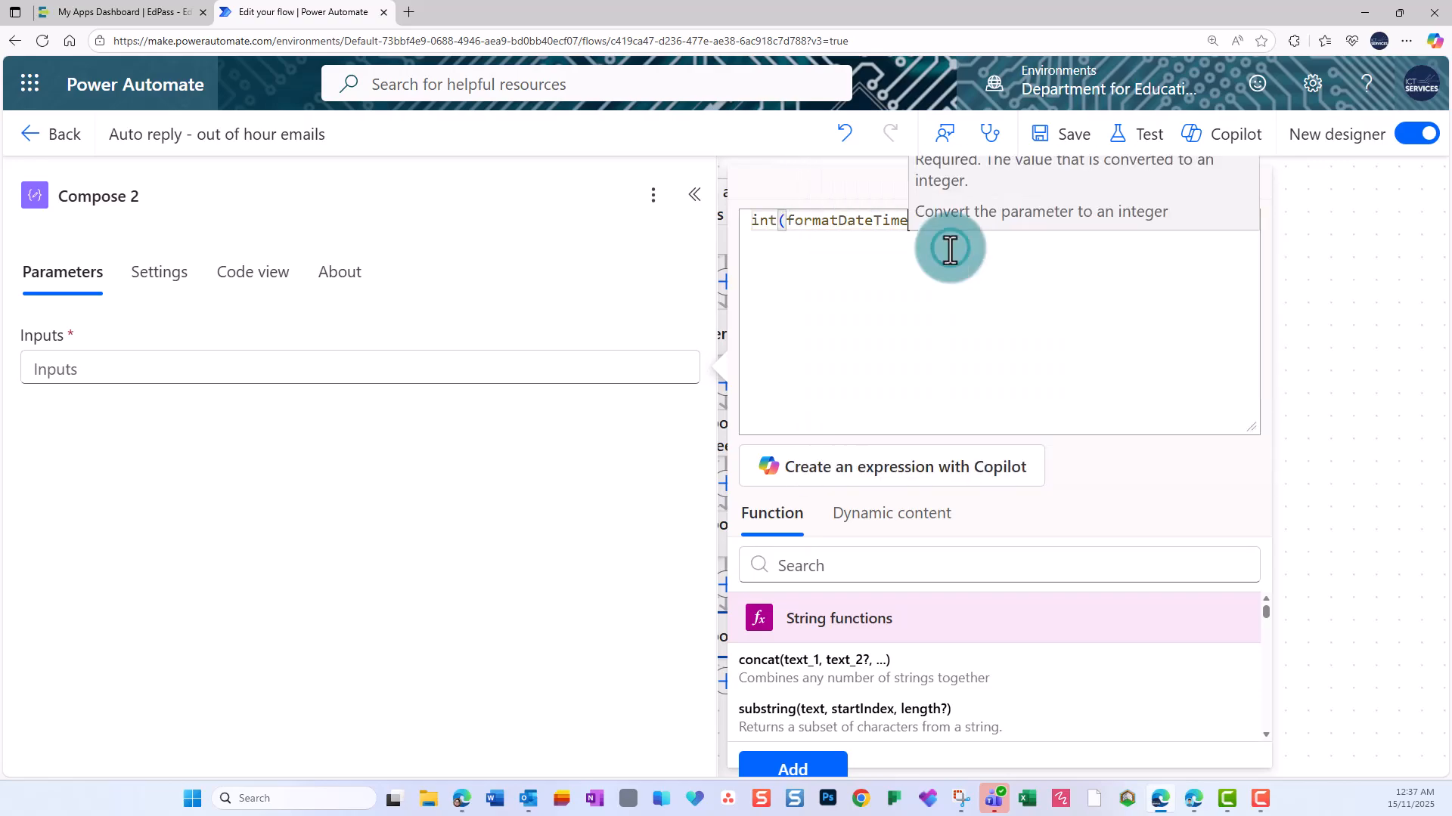
type("(")
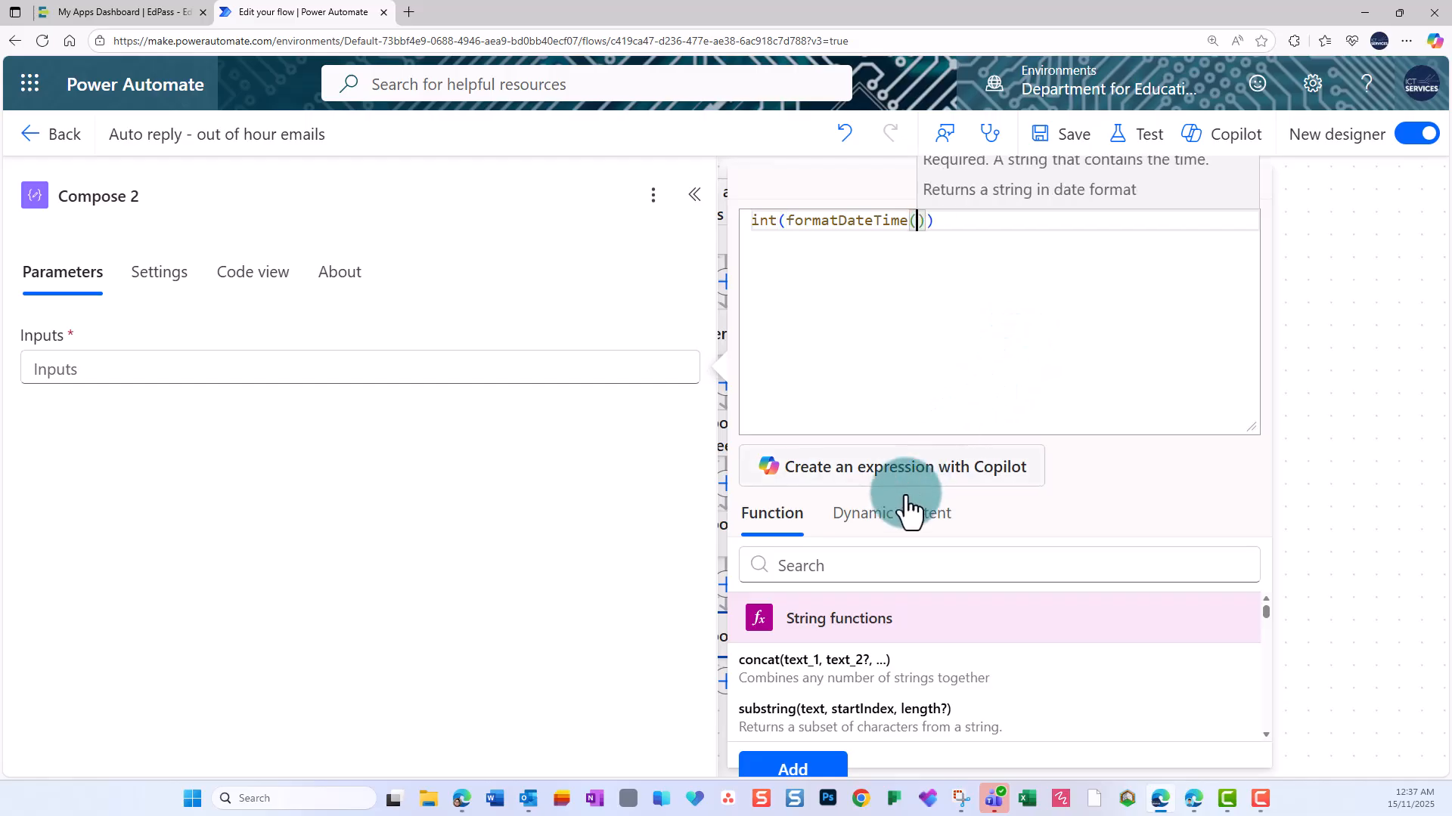
left_click(896, 518)
scroll(921, 671, "down", 3)
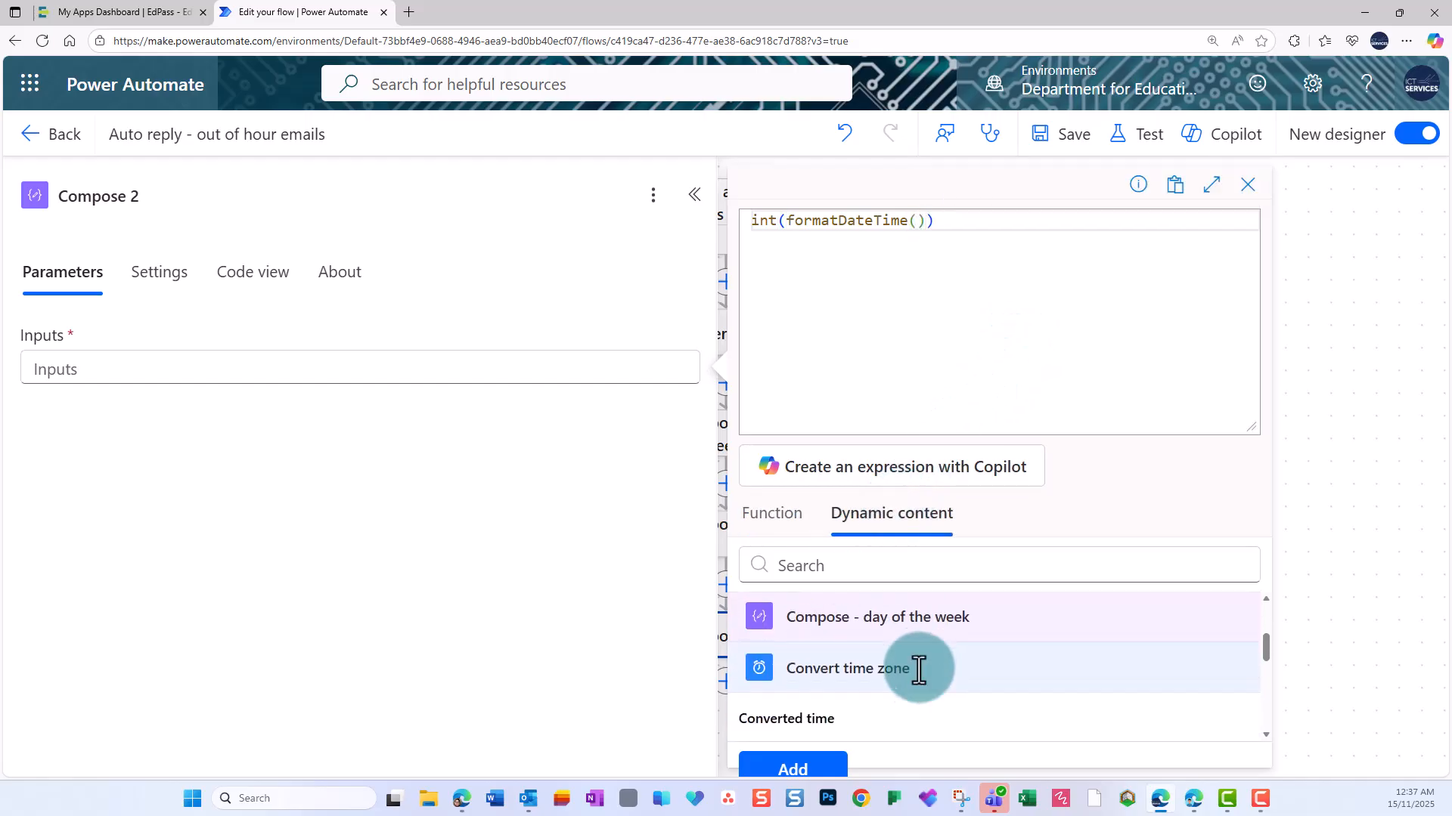
left_click(814, 722)
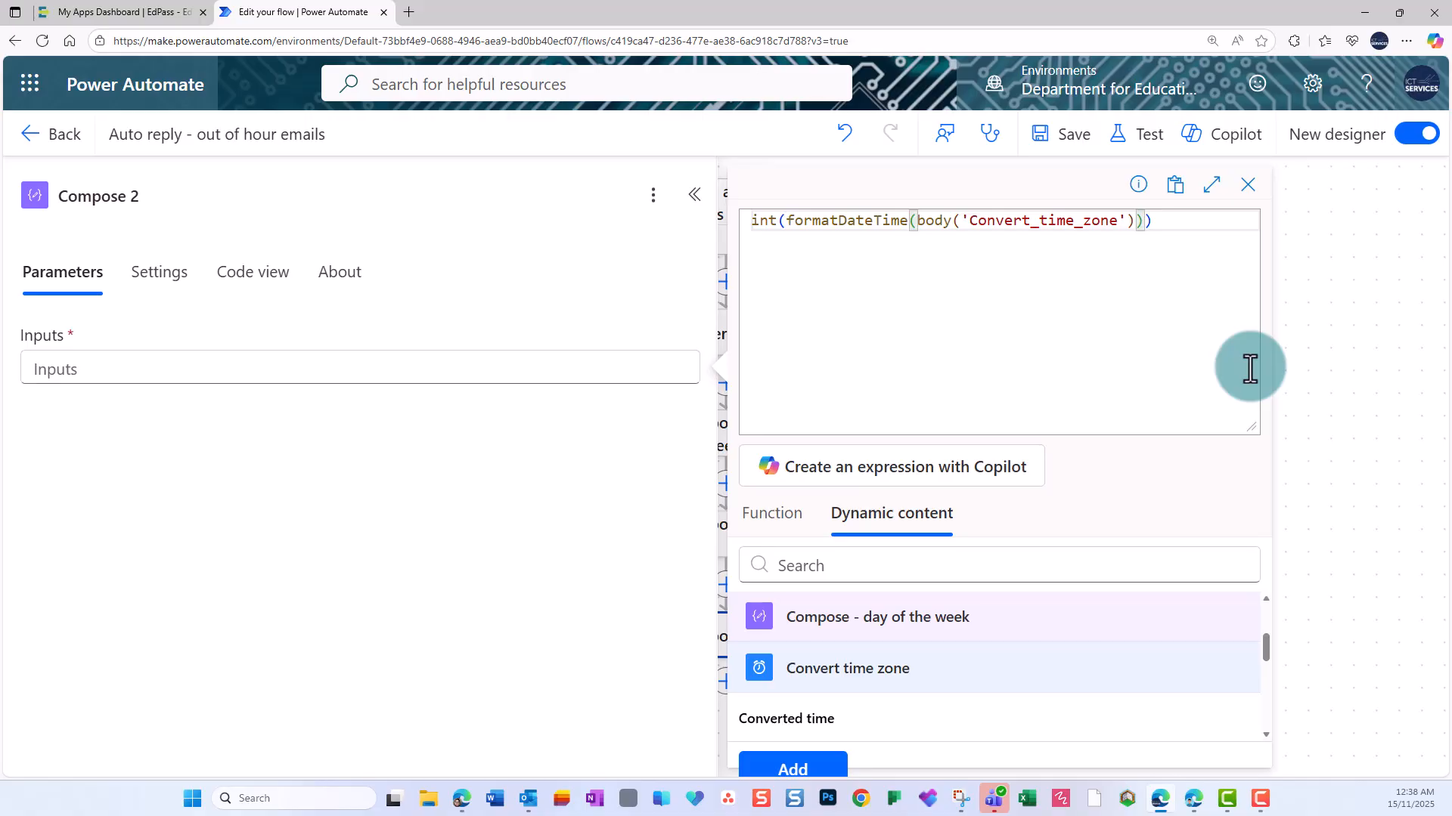
Complete the integer expression with the format 'HHmm' and insert it into the Compose 2 input.
type(", ")
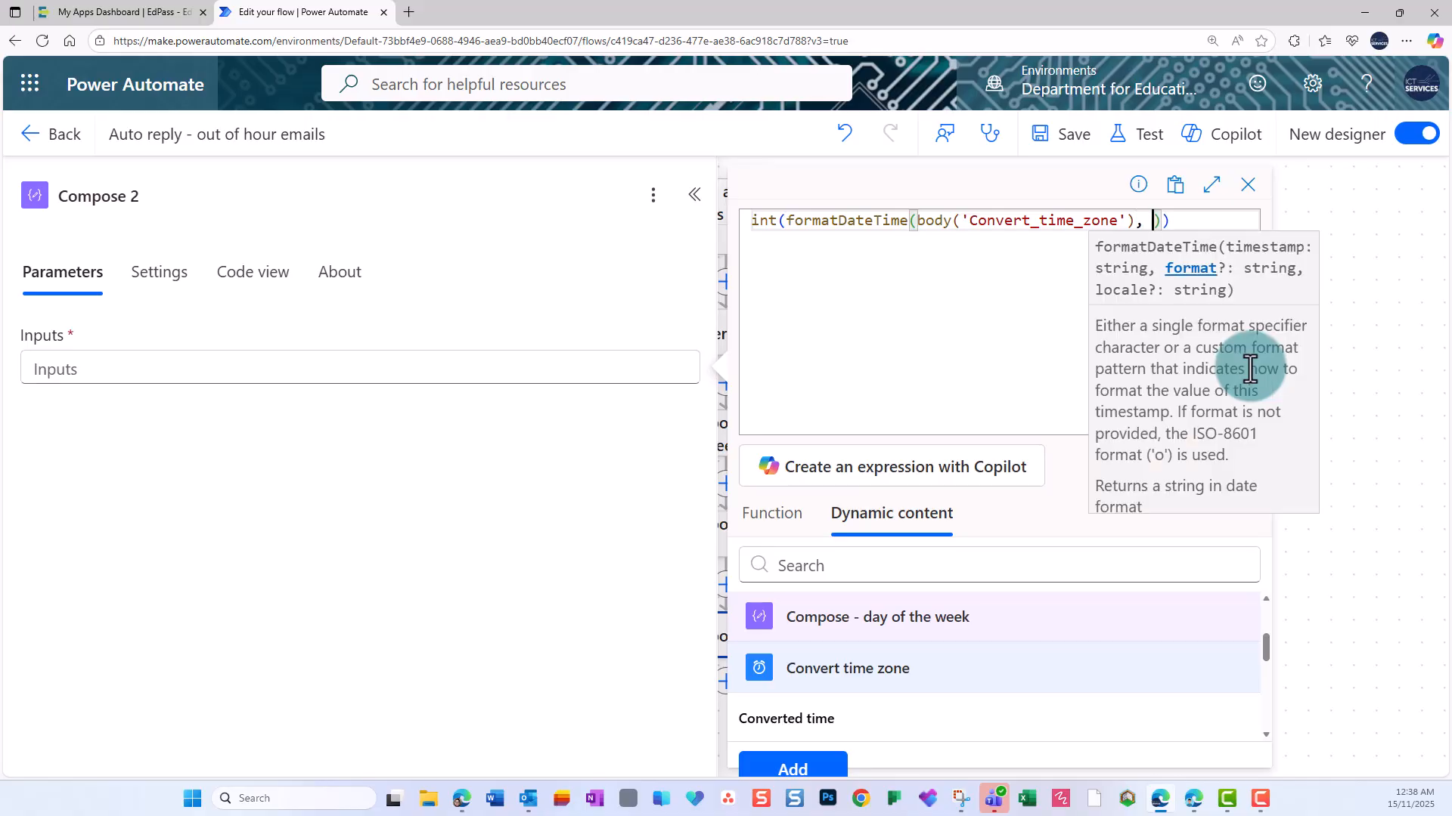
type("'")
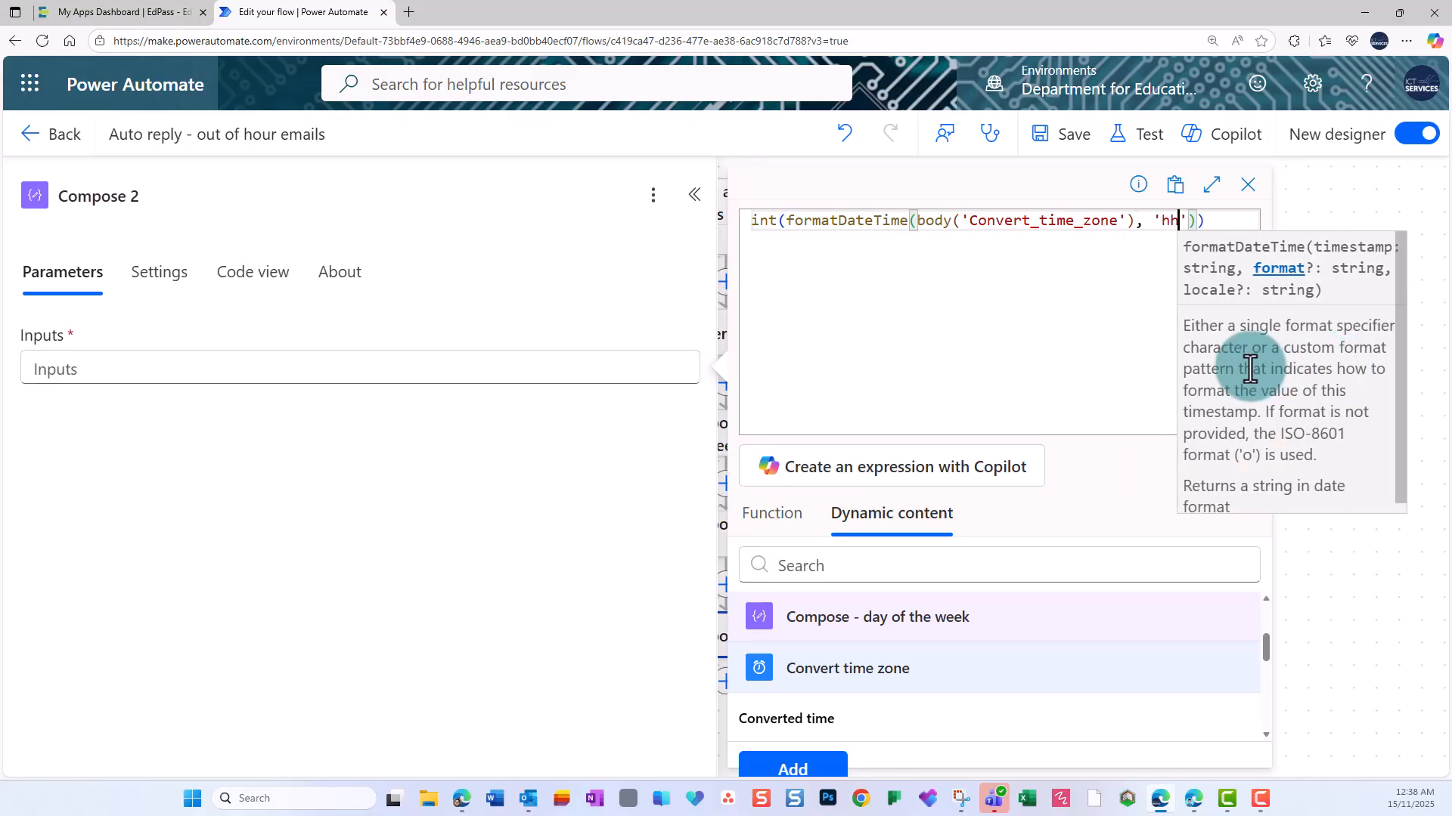
type("HHmm")
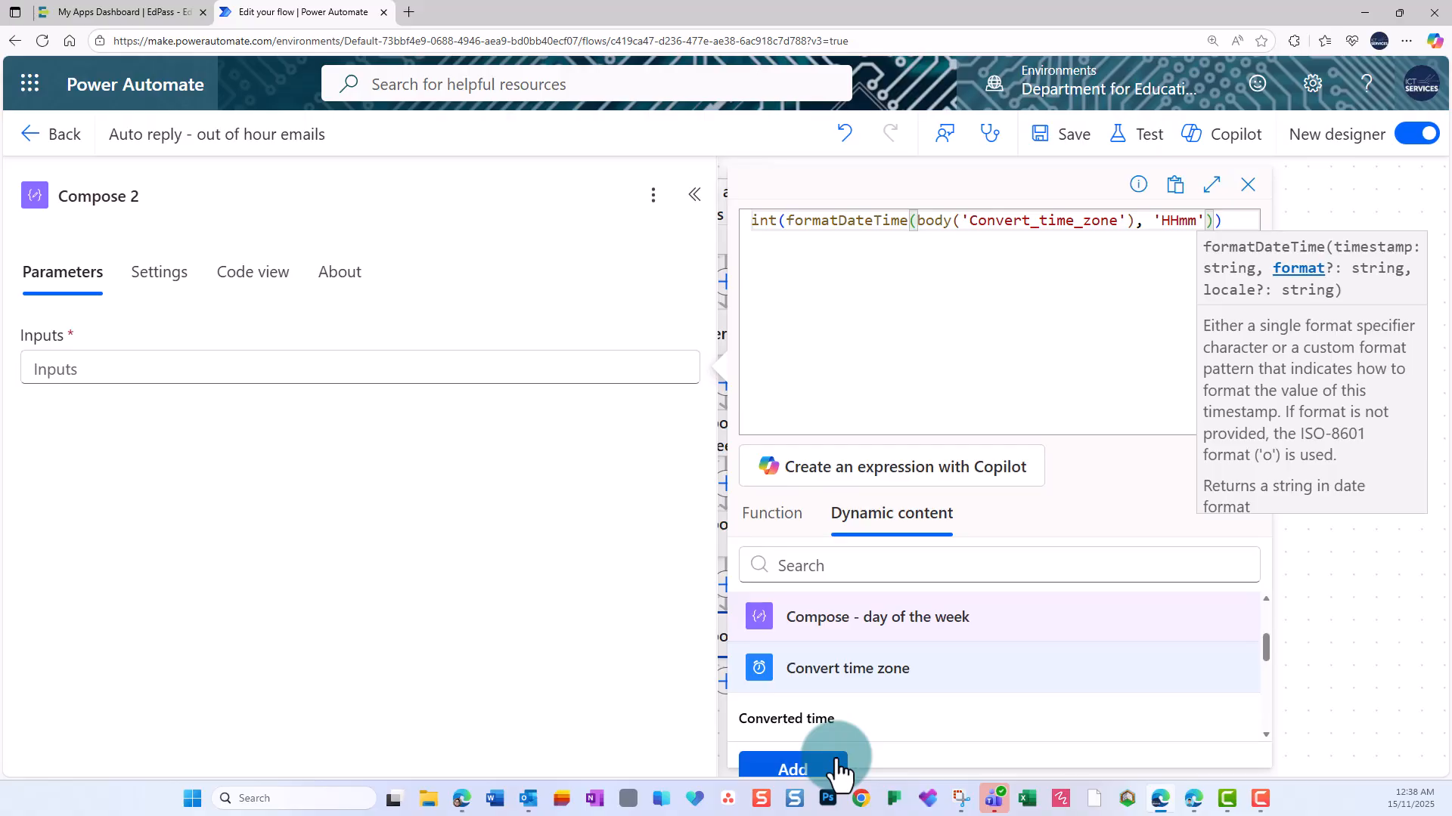
left_click(792, 769)
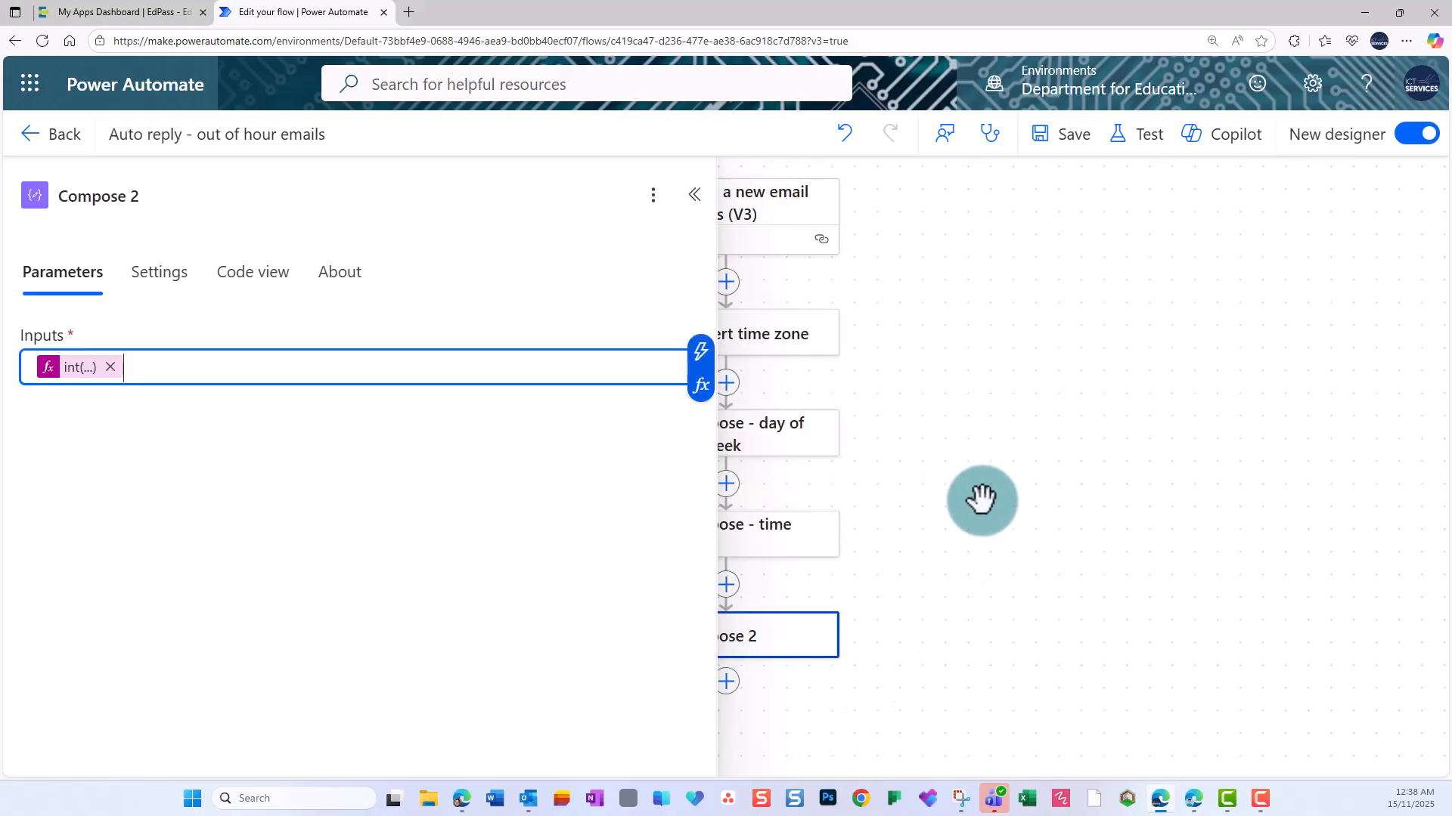
left_click(981, 499)
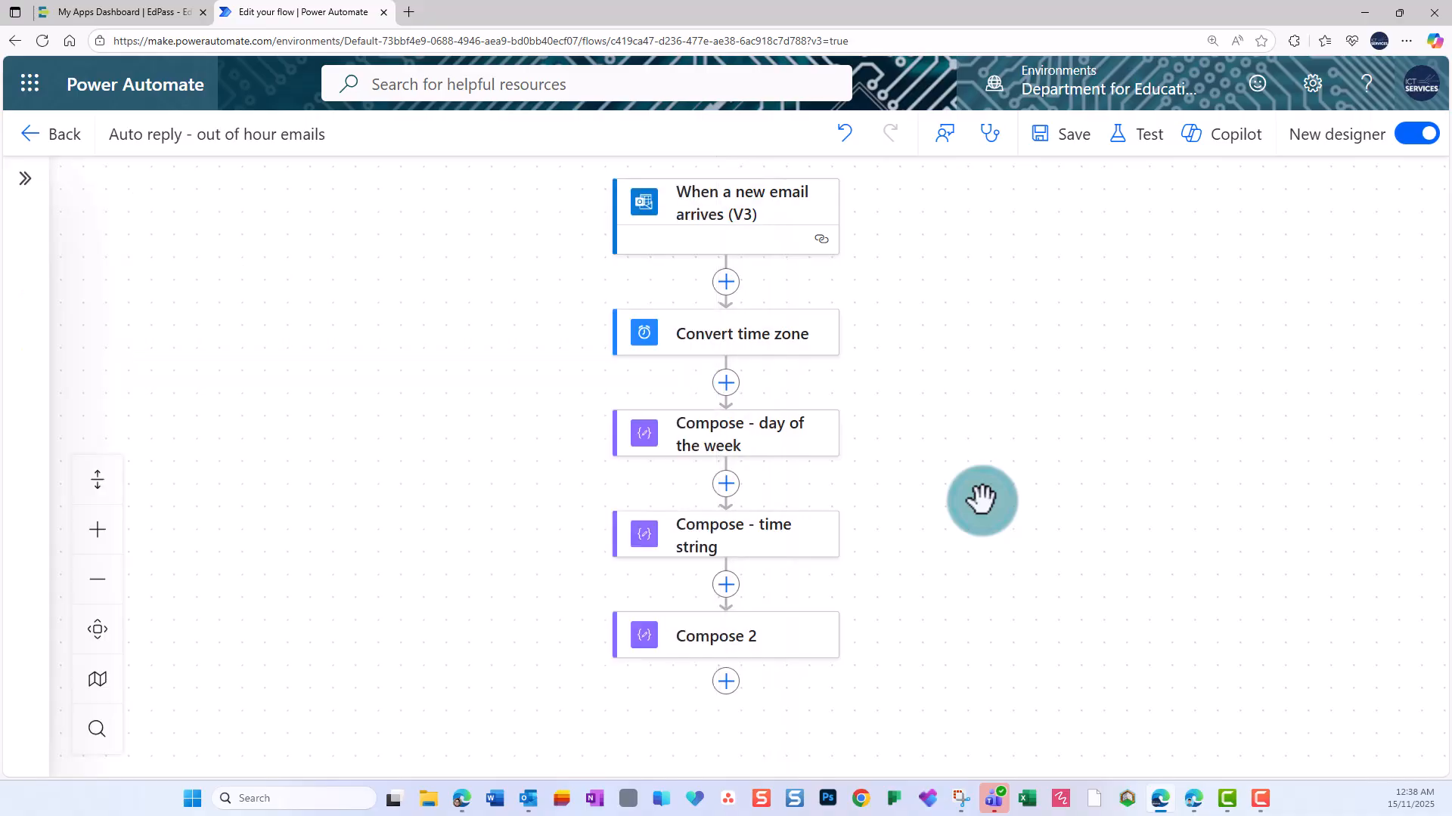
Rename the Compose 2 action as "Compose - time to number".
left_click(756, 645)
left_click(130, 195)
left_click_drag(130, 197, 157, 207)
type("-")
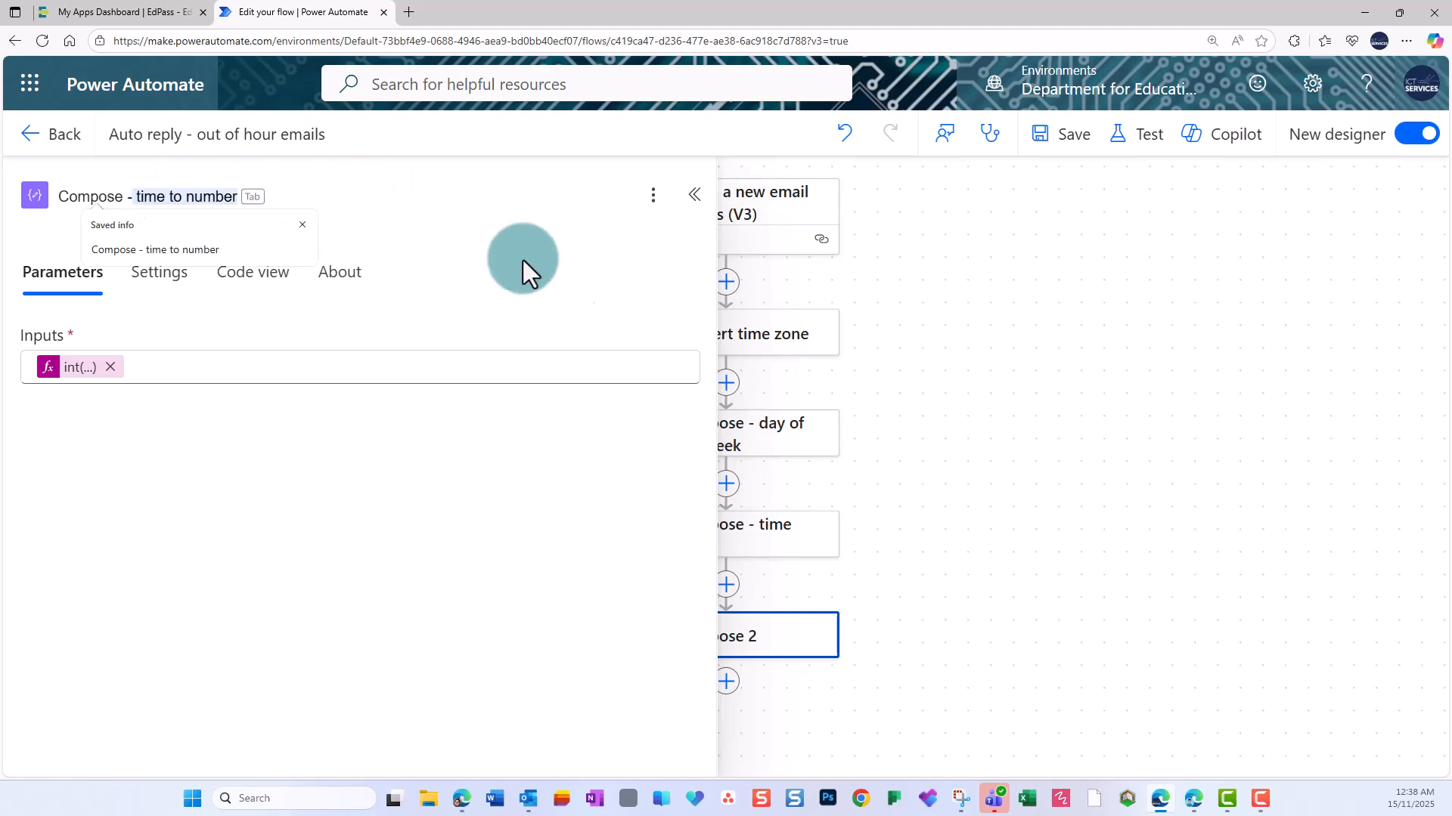
left_click(254, 196)
left_click(1034, 658)
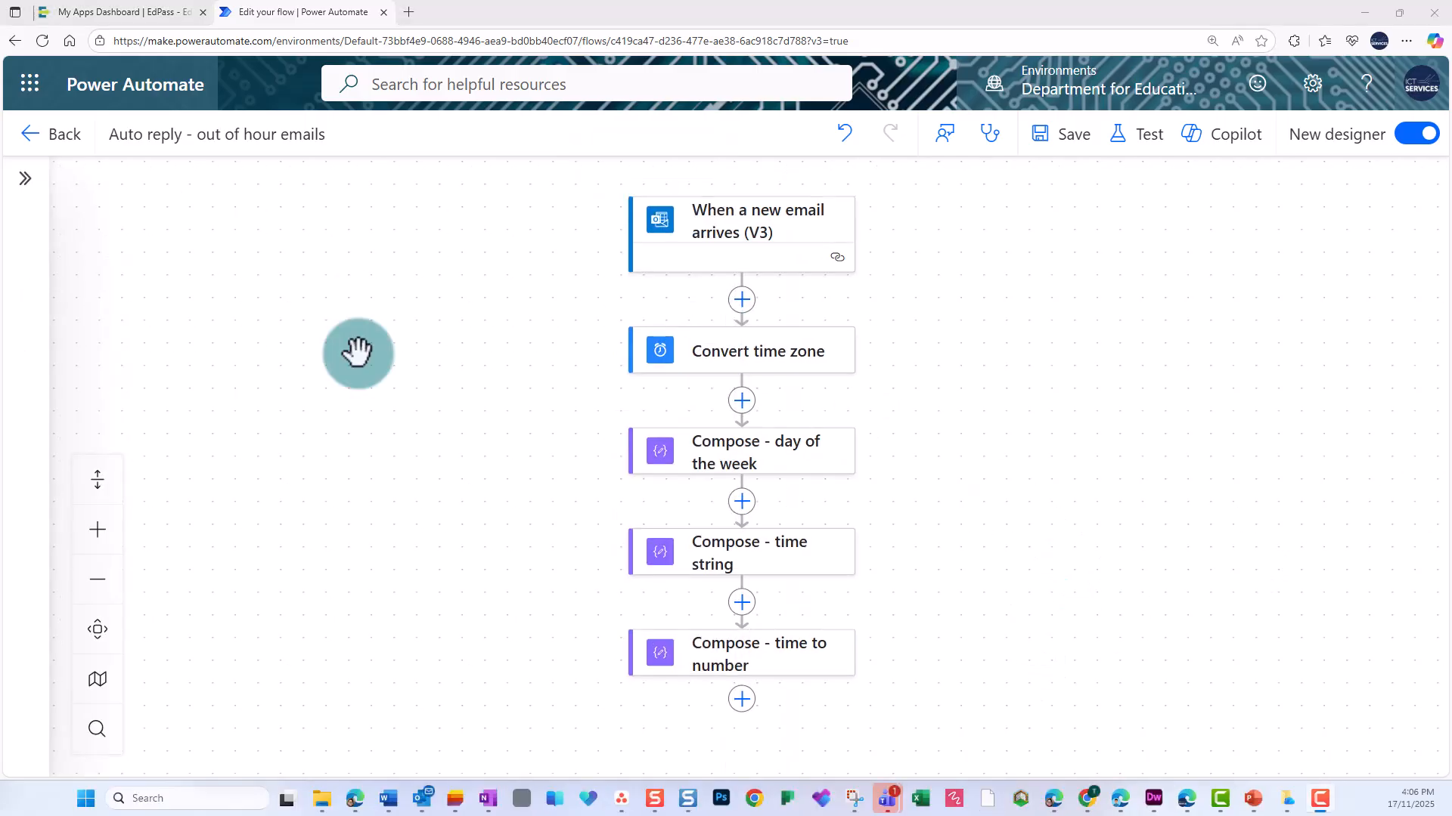
Add a Condition control action after "Compose - time to number".
left_click(743, 703)
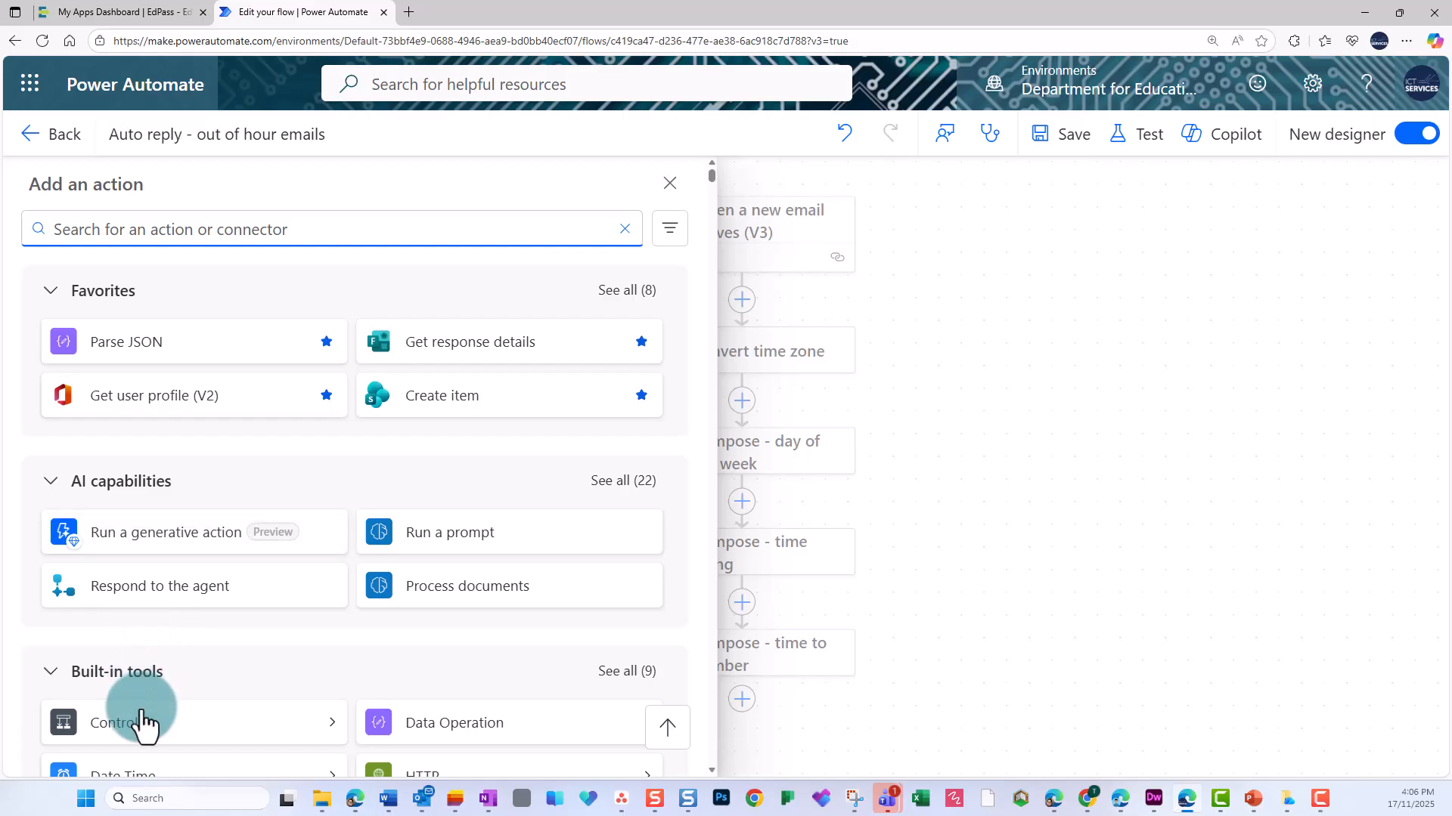
left_click(144, 722)
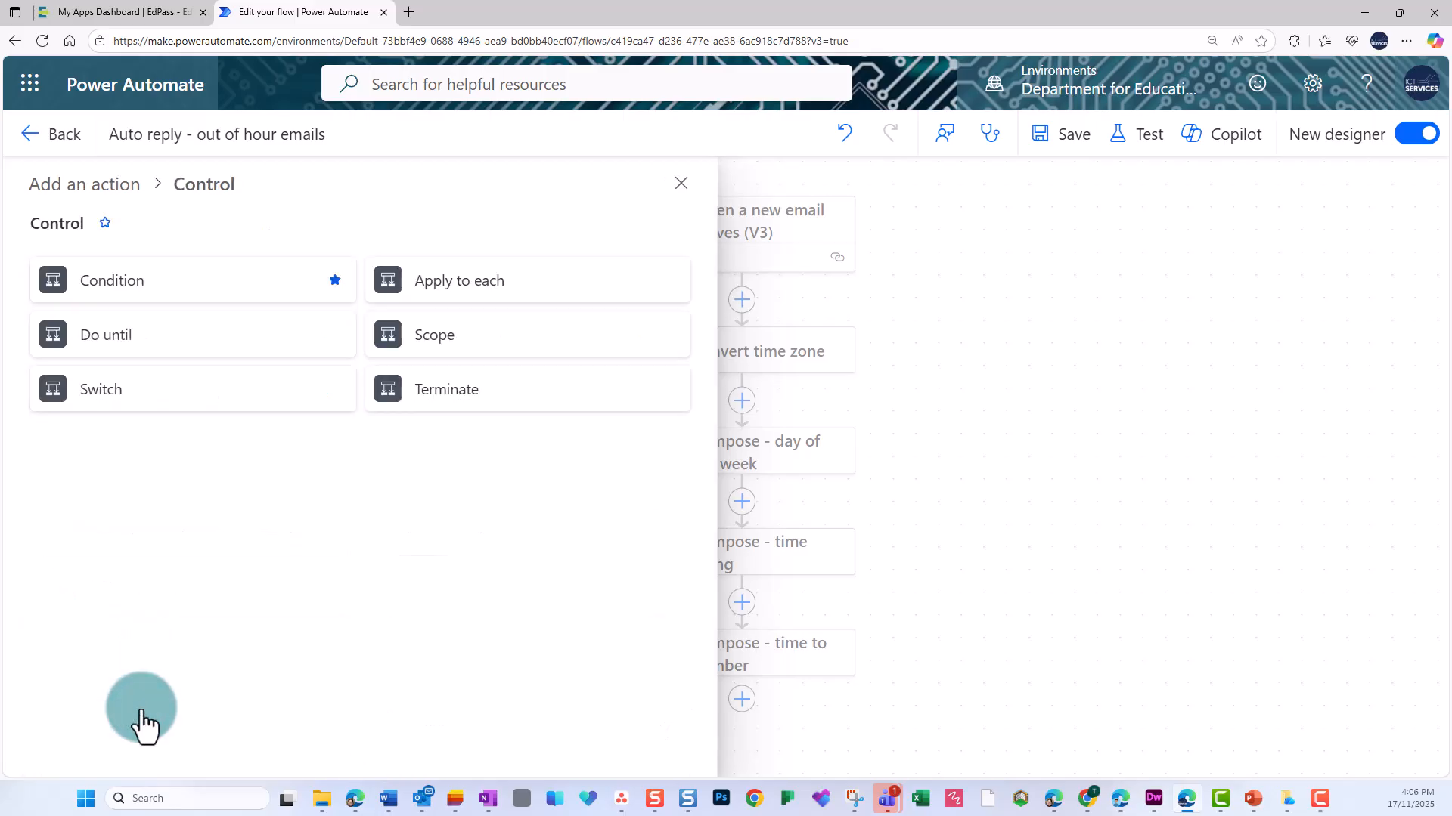
left_click(113, 283)
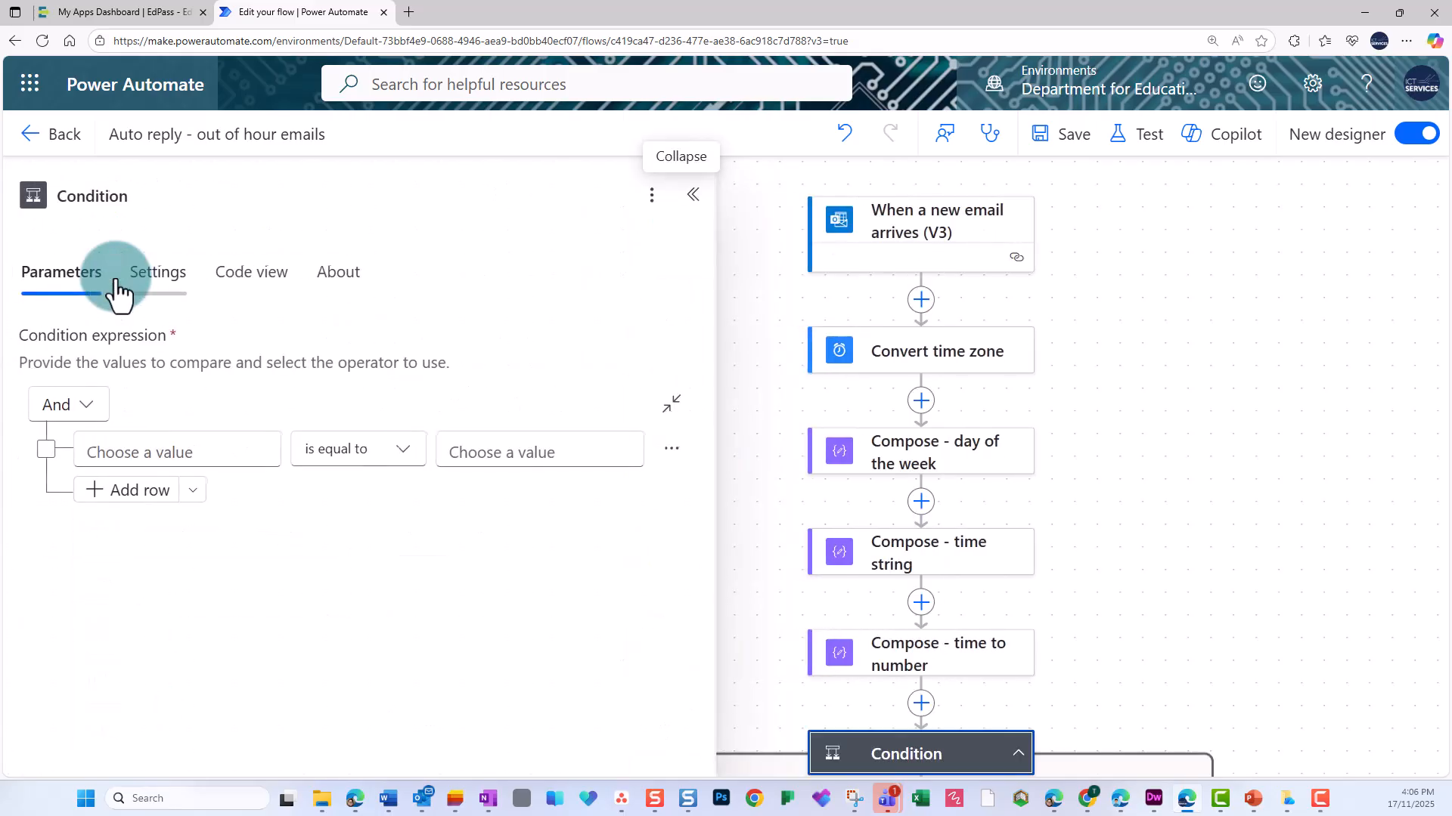
Set the first condition row to the "Compose - day of the week" output is greater or equal to 1.
left_click(112, 446)
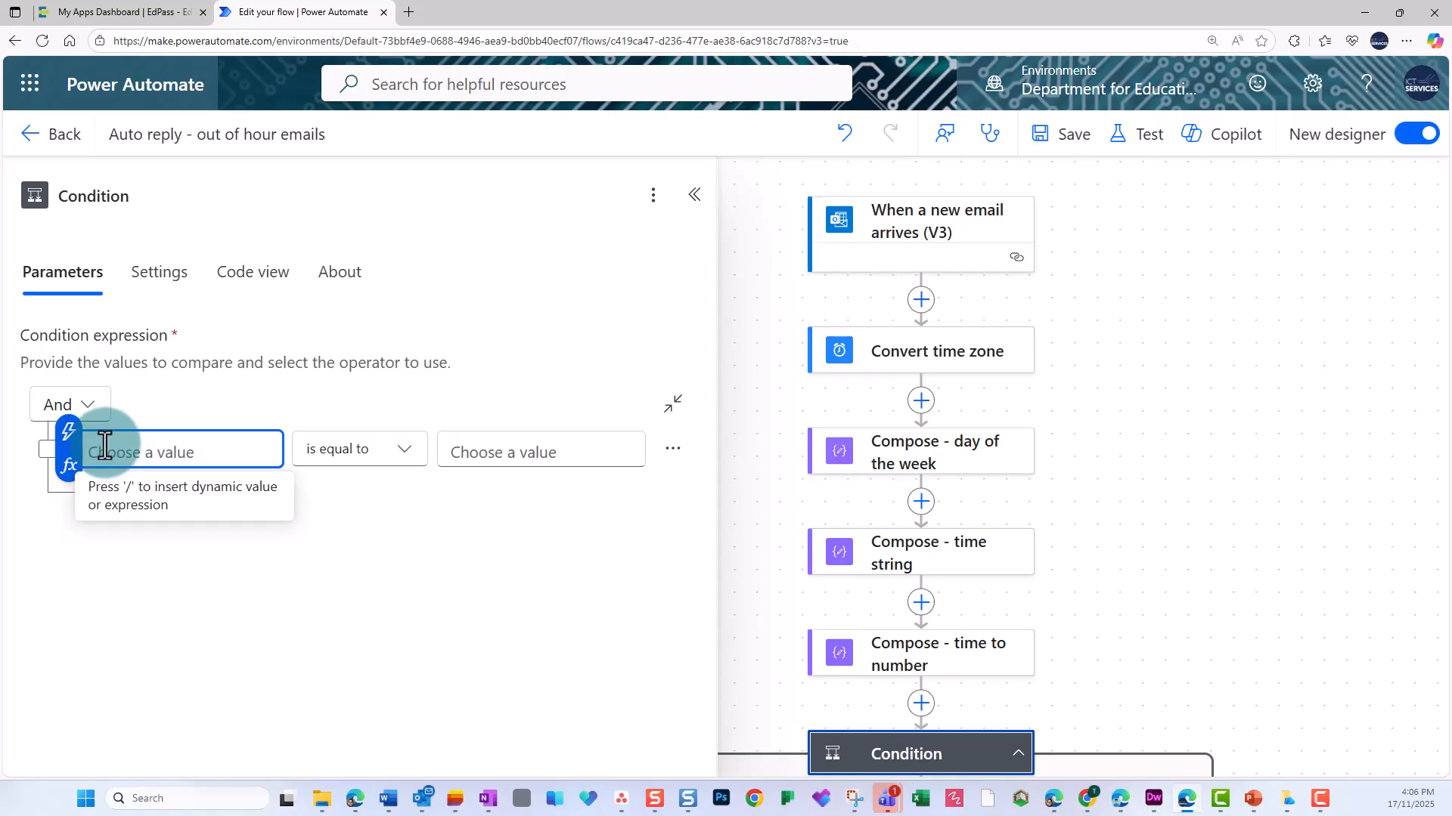
left_click(70, 434)
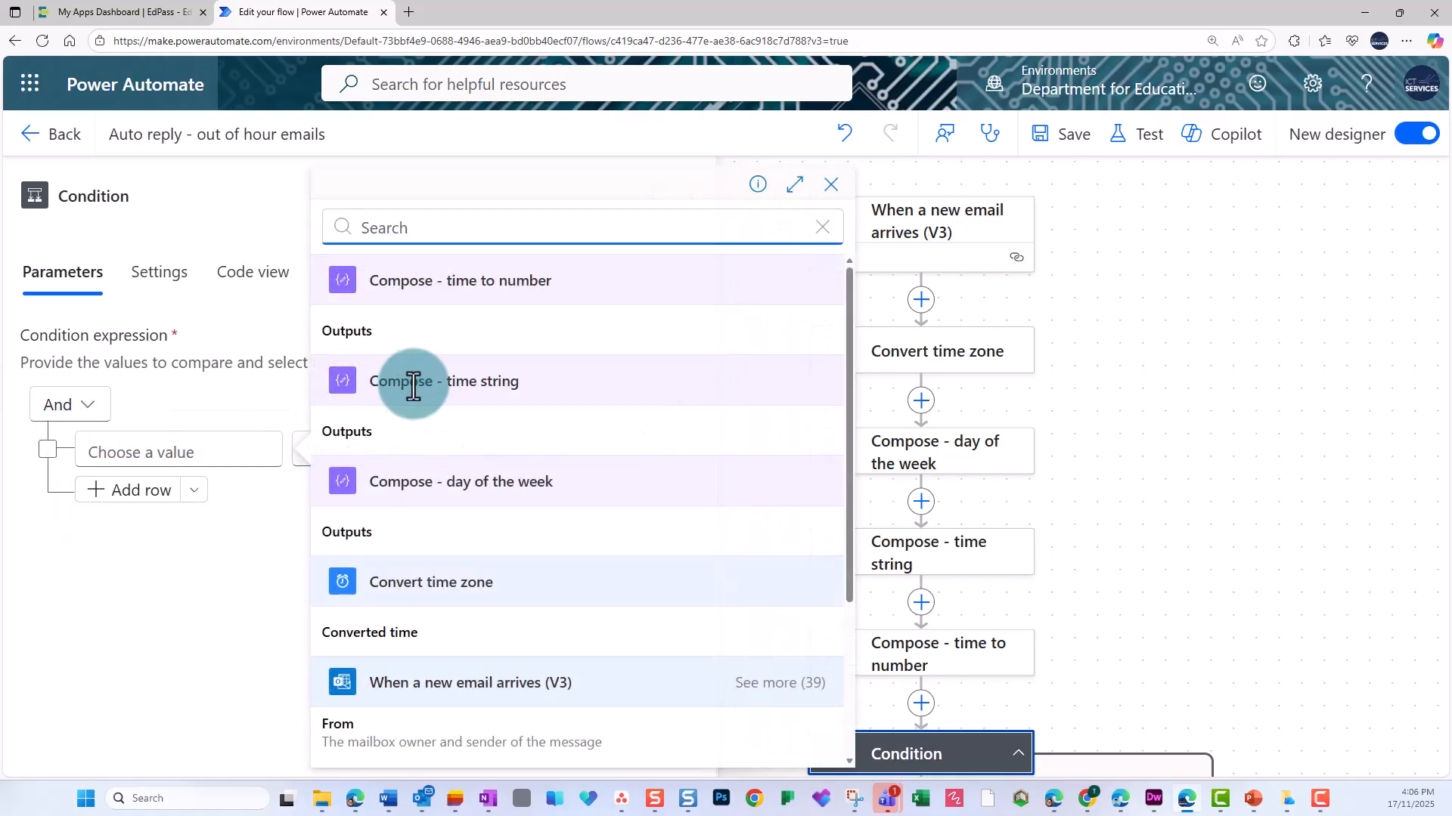
left_click(373, 530)
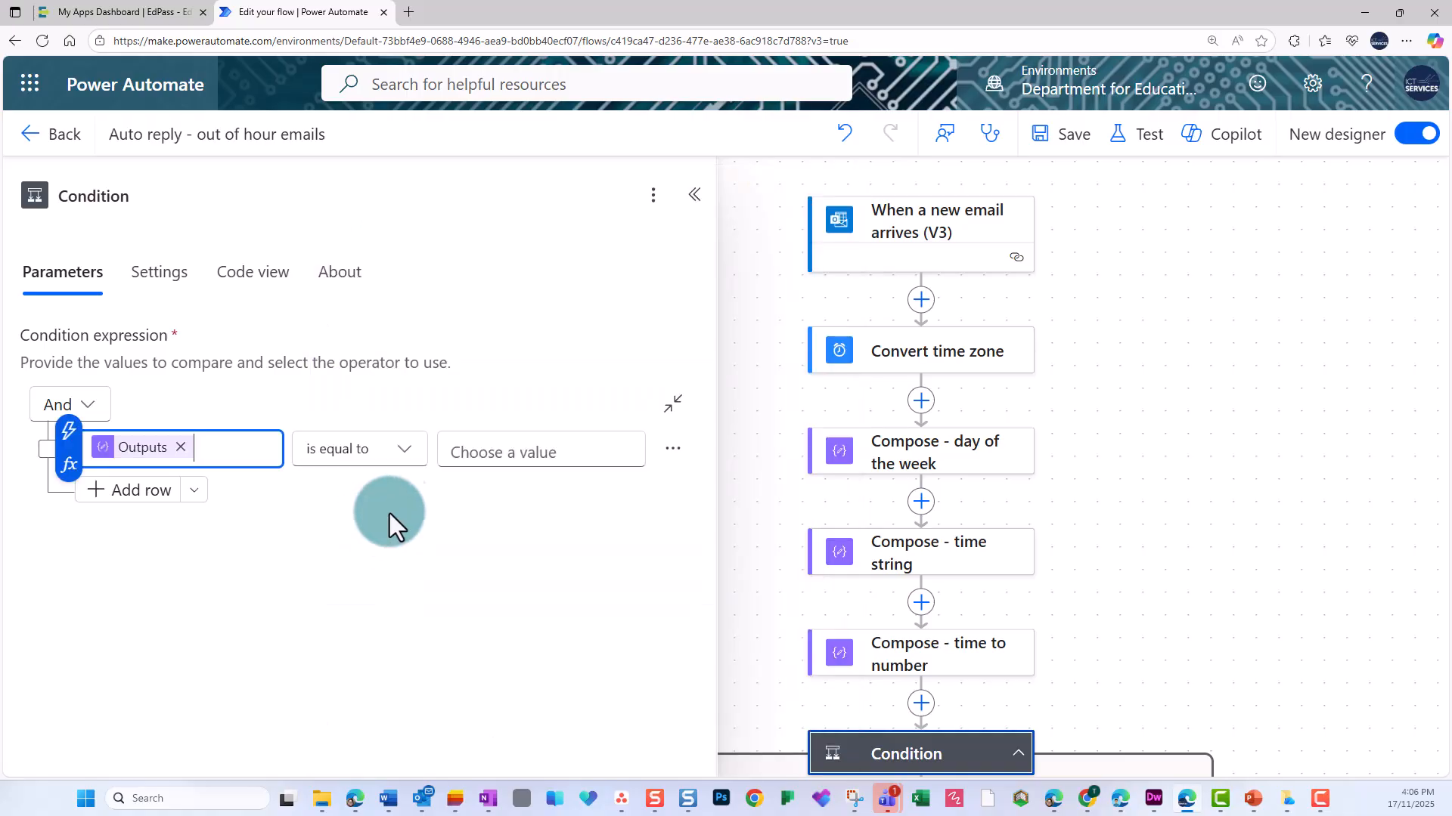
left_click(414, 459)
left_click(402, 452)
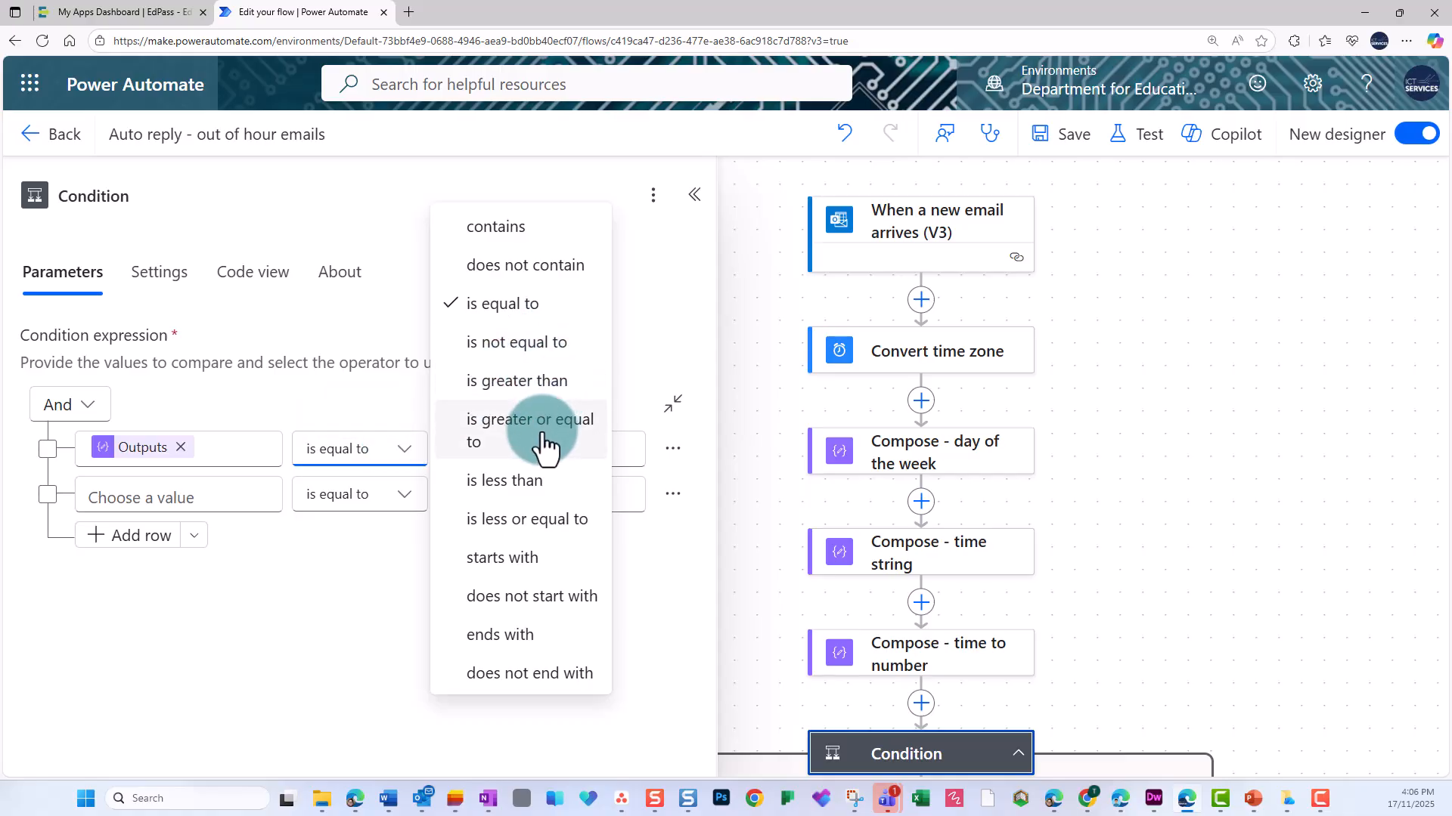
left_click(543, 438)
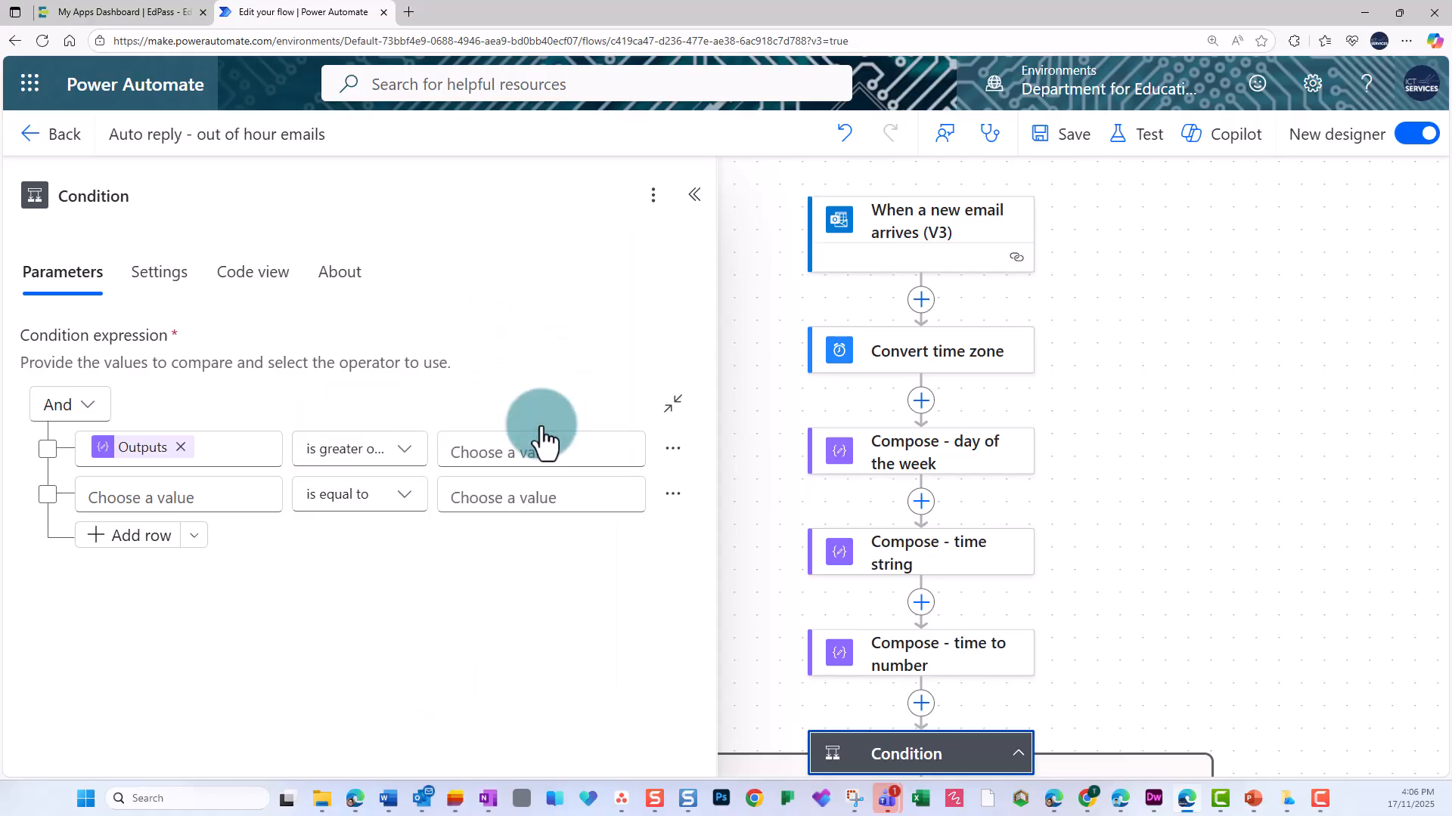
left_click(536, 444)
type("1")
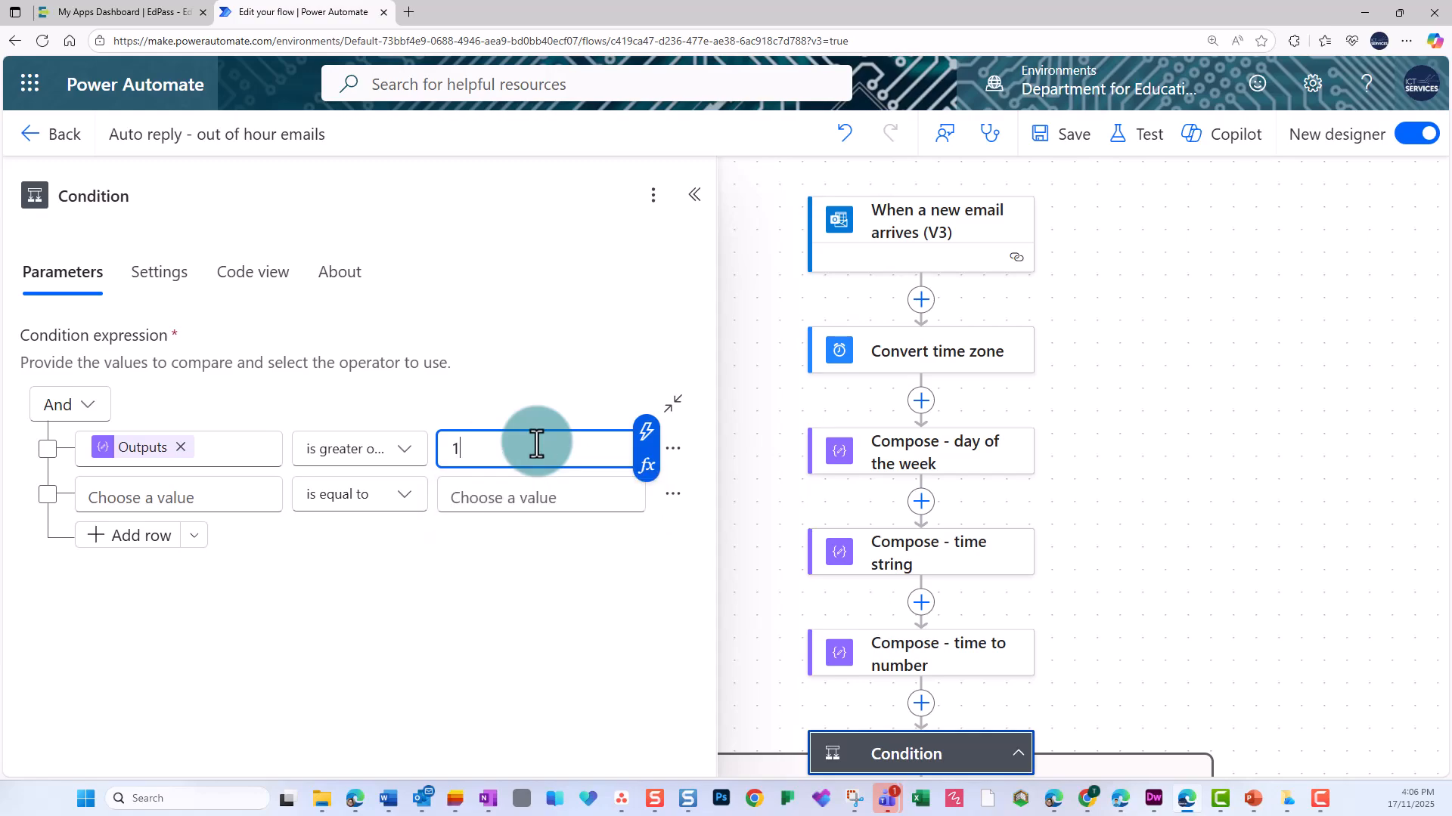
Set the second condition row to the "Compose - day of the week" output is less or equal to 5.
left_click(200, 492)
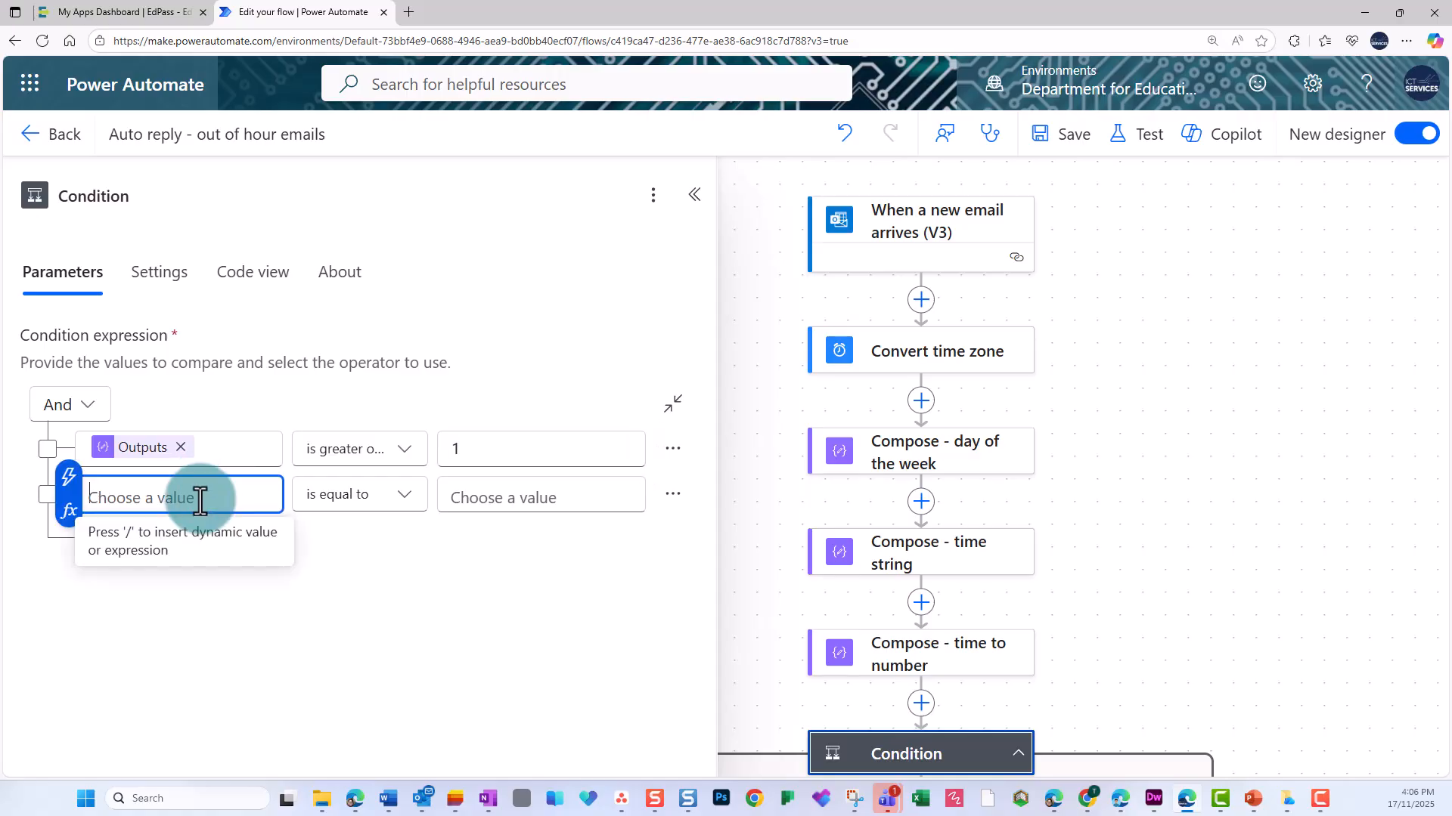
left_click(70, 476)
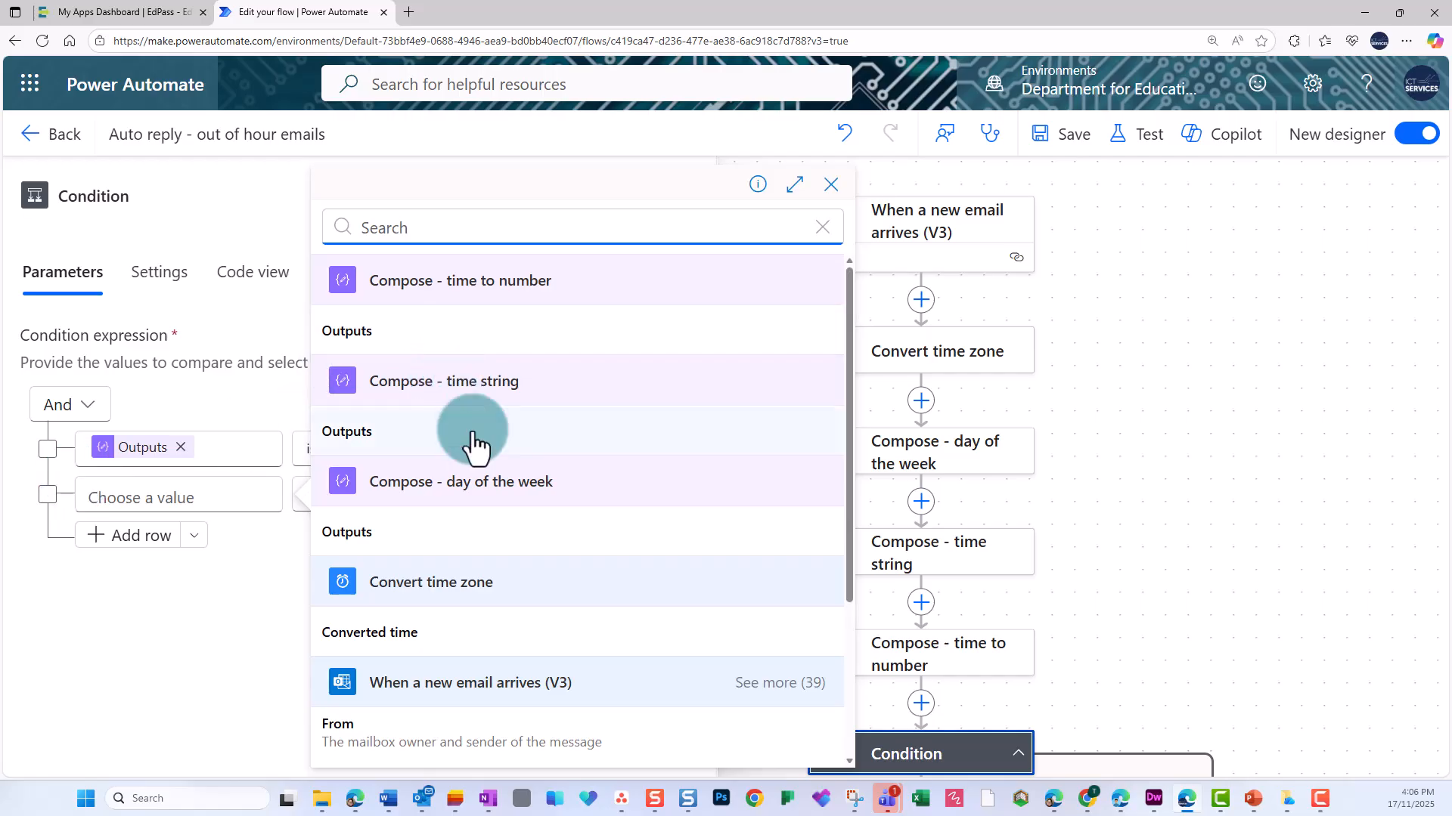
left_click(376, 537)
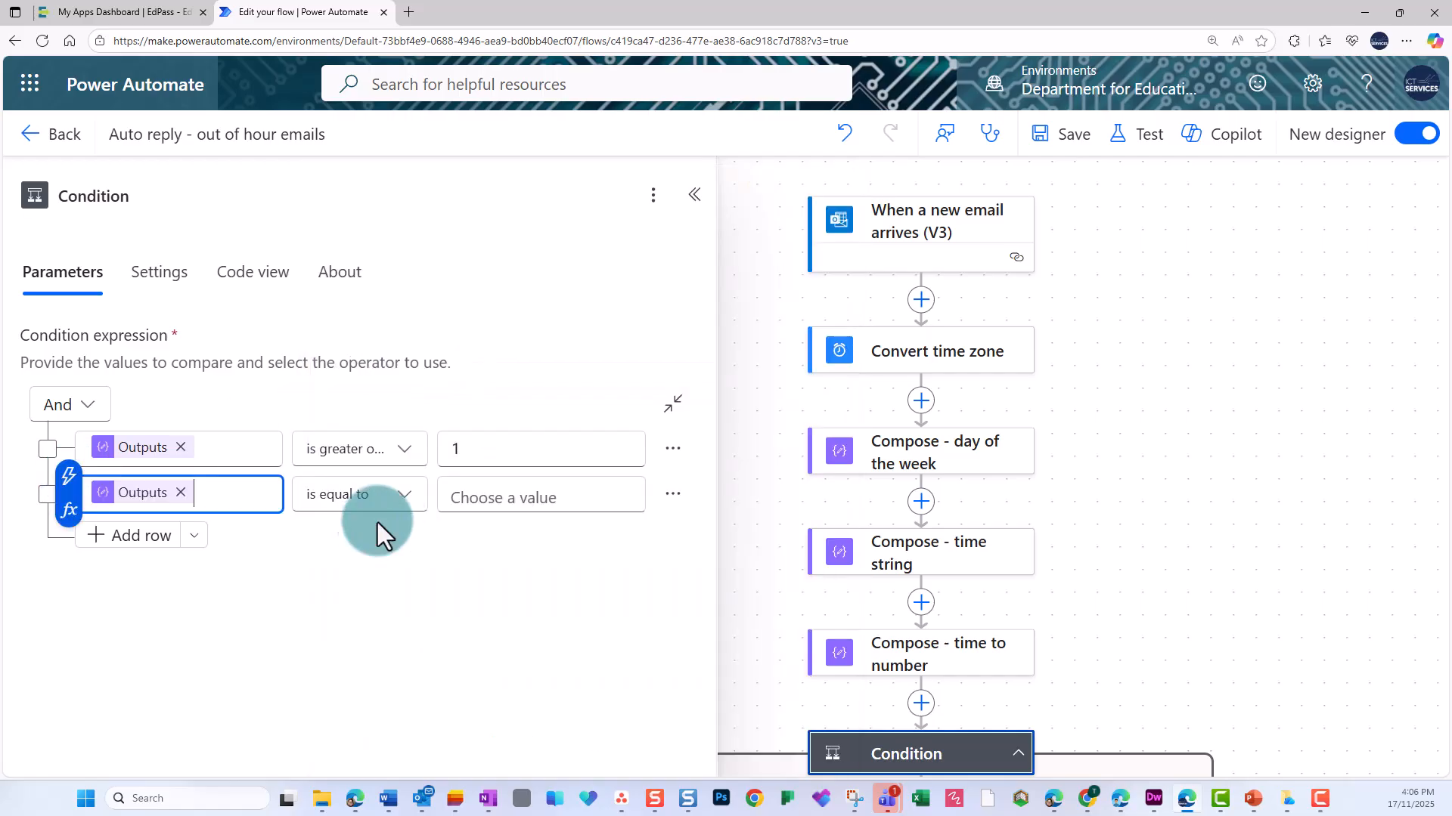
left_click(404, 496)
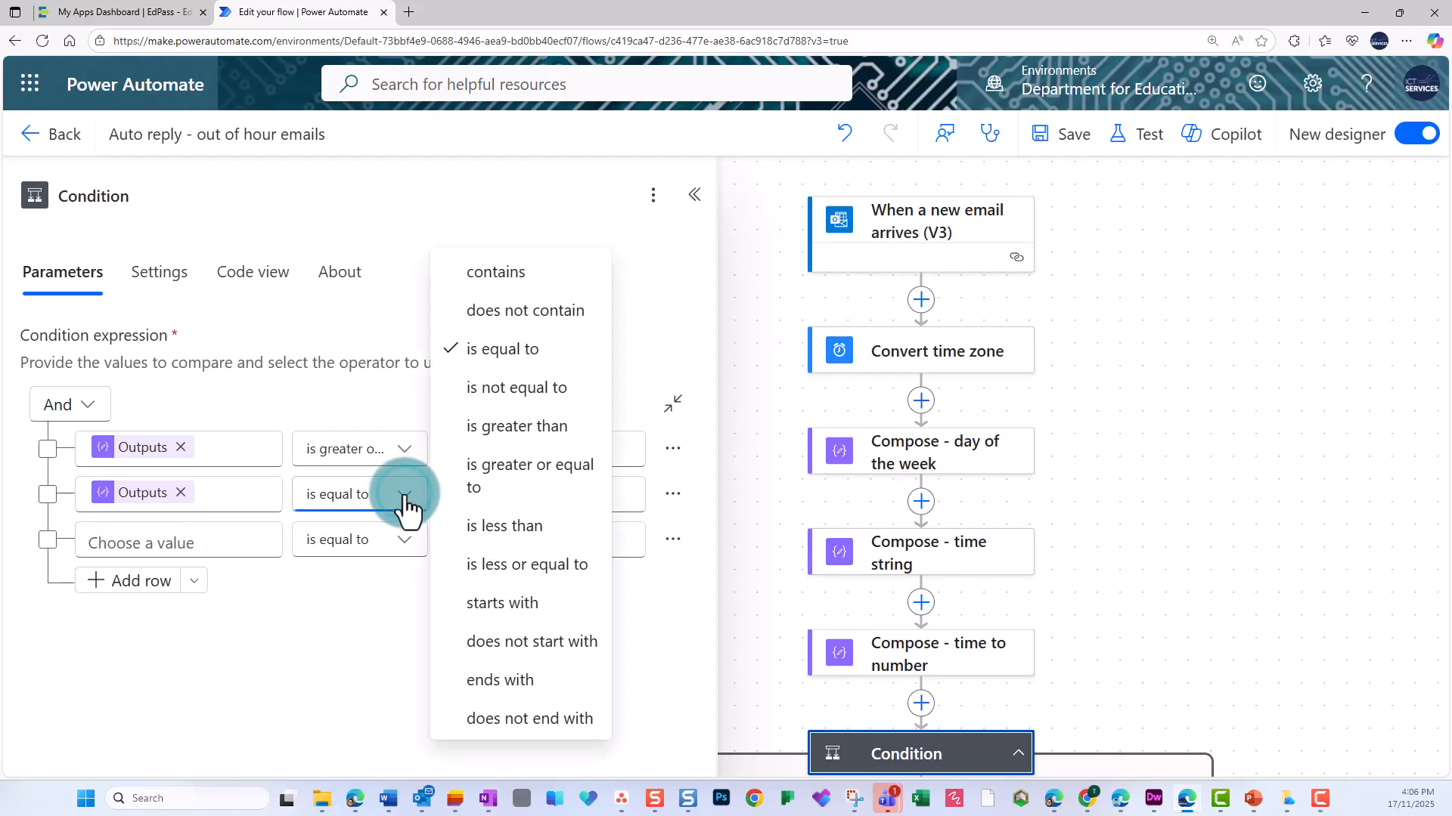
left_click(537, 575)
left_click(529, 499)
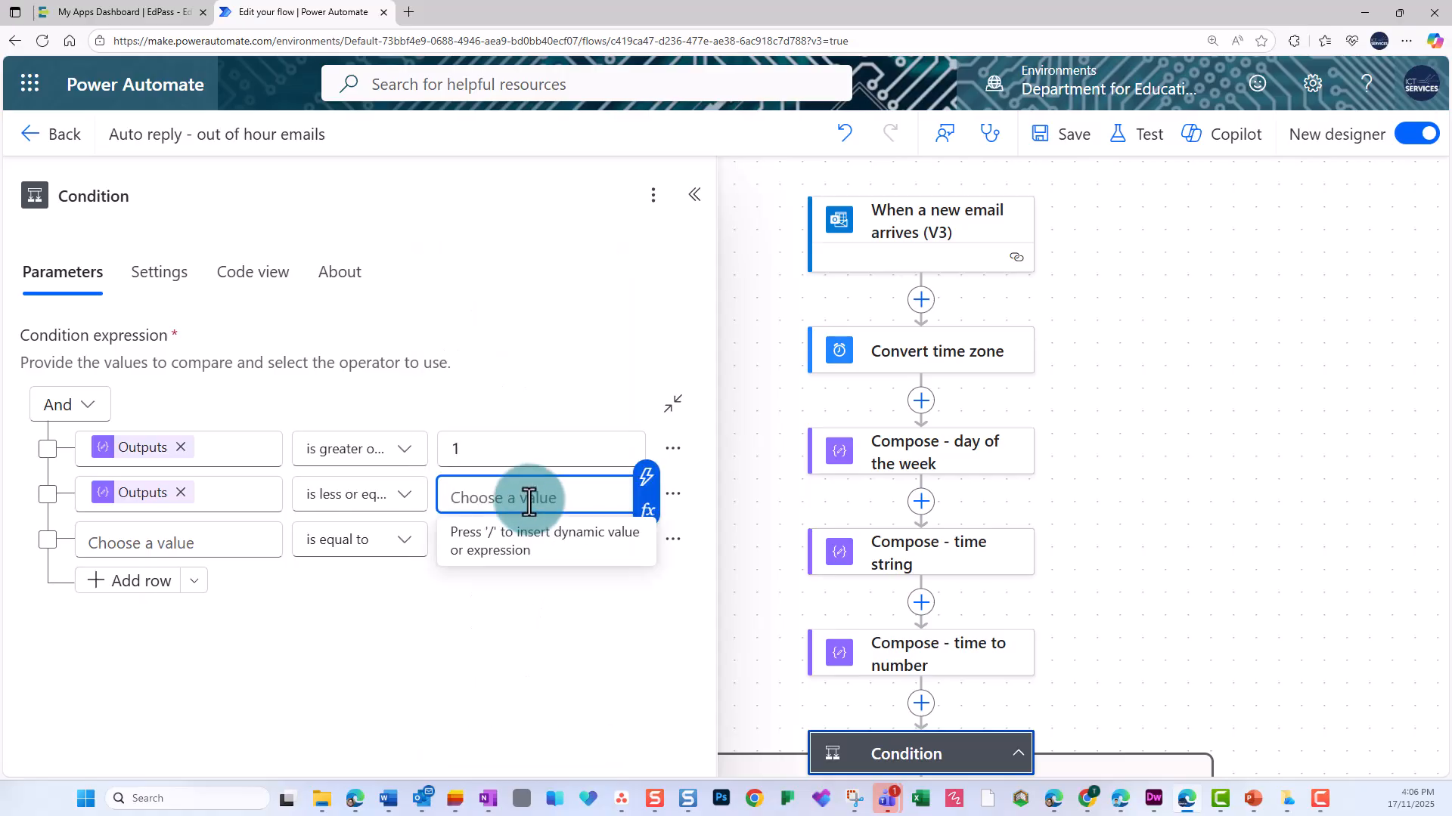
type("5")
Combine the two day-of-the-week condition rows into a group.
left_click(48, 451)
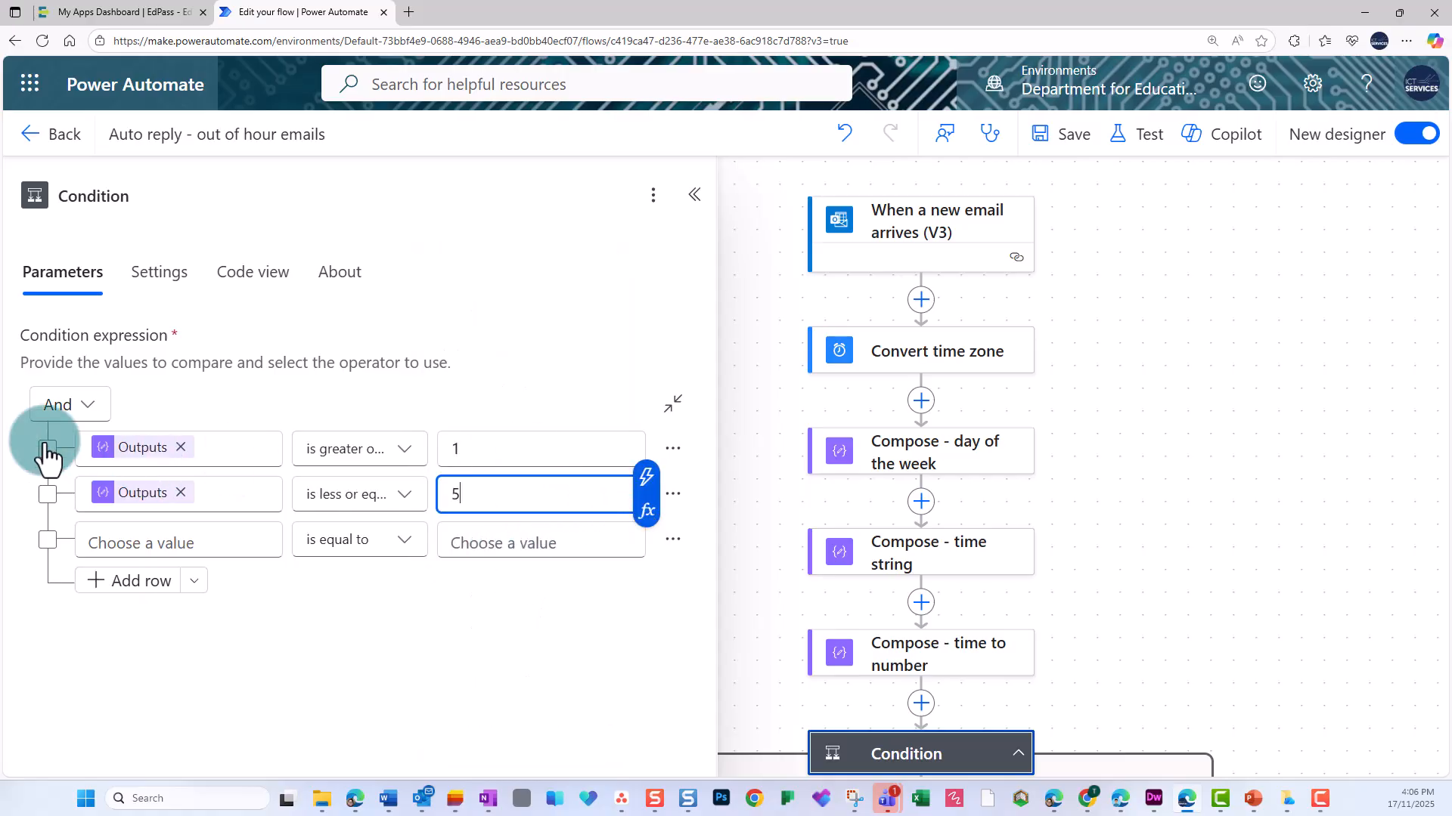
left_click(47, 494)
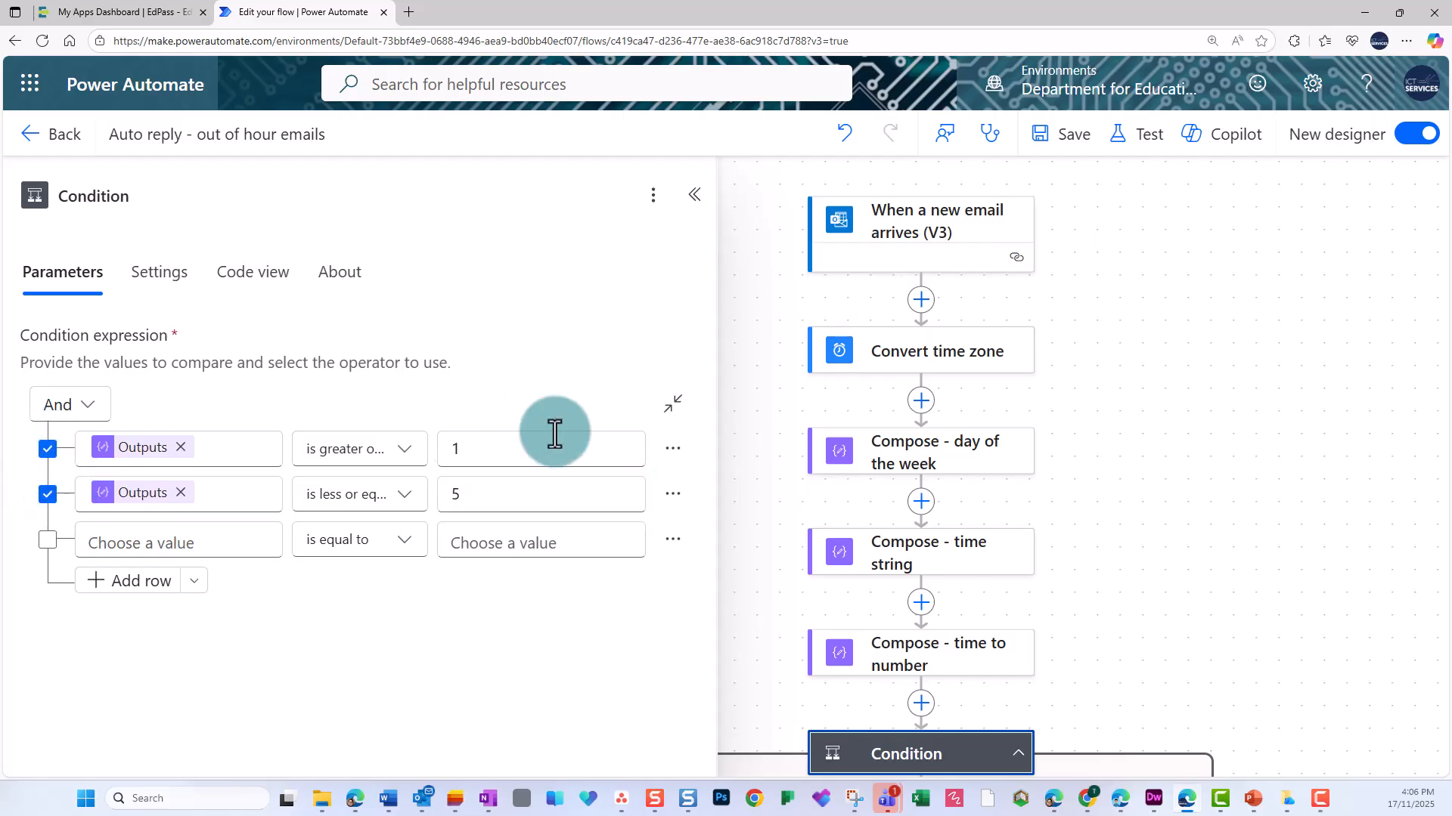
left_click(669, 454)
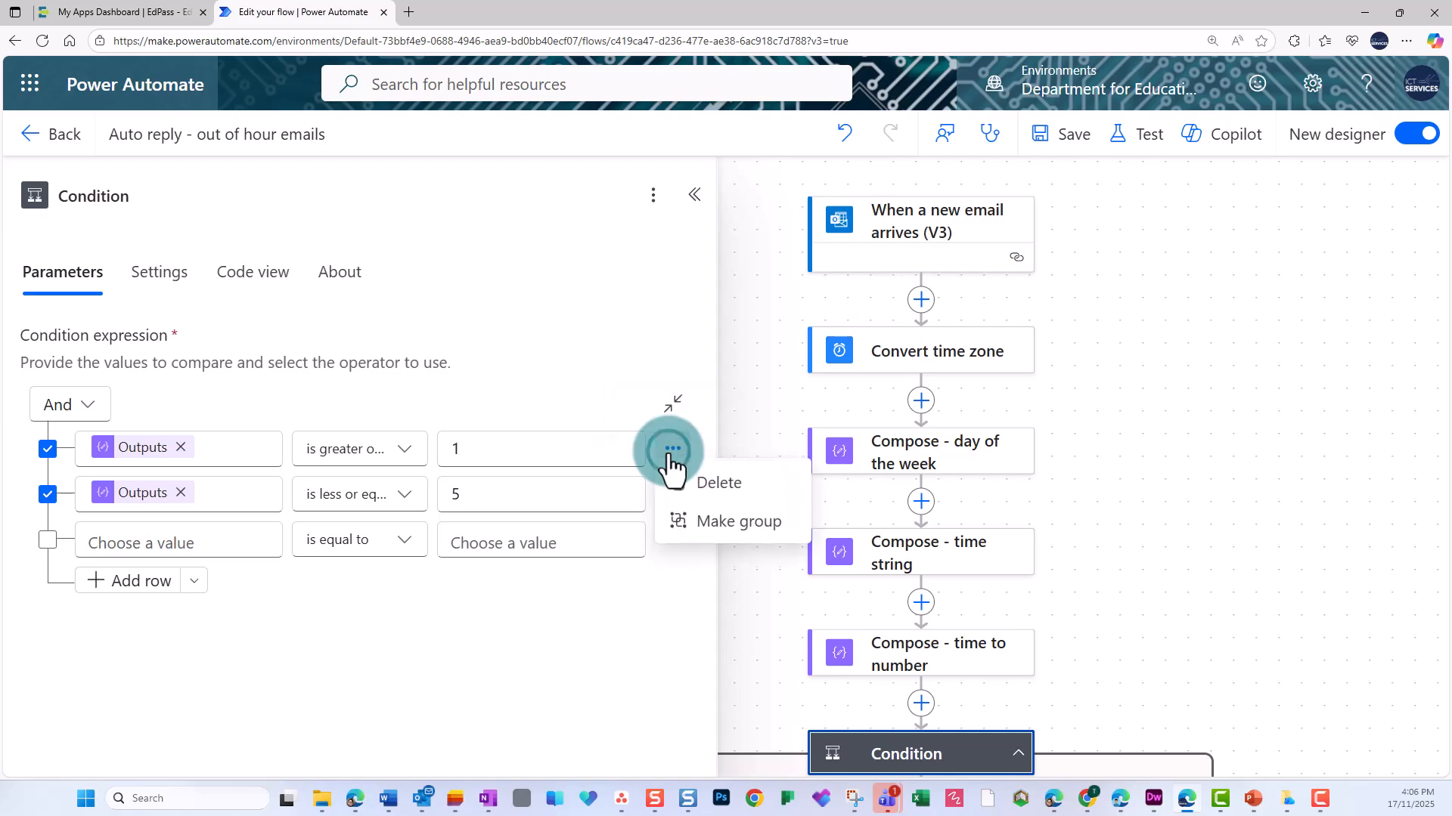
left_click(694, 537)
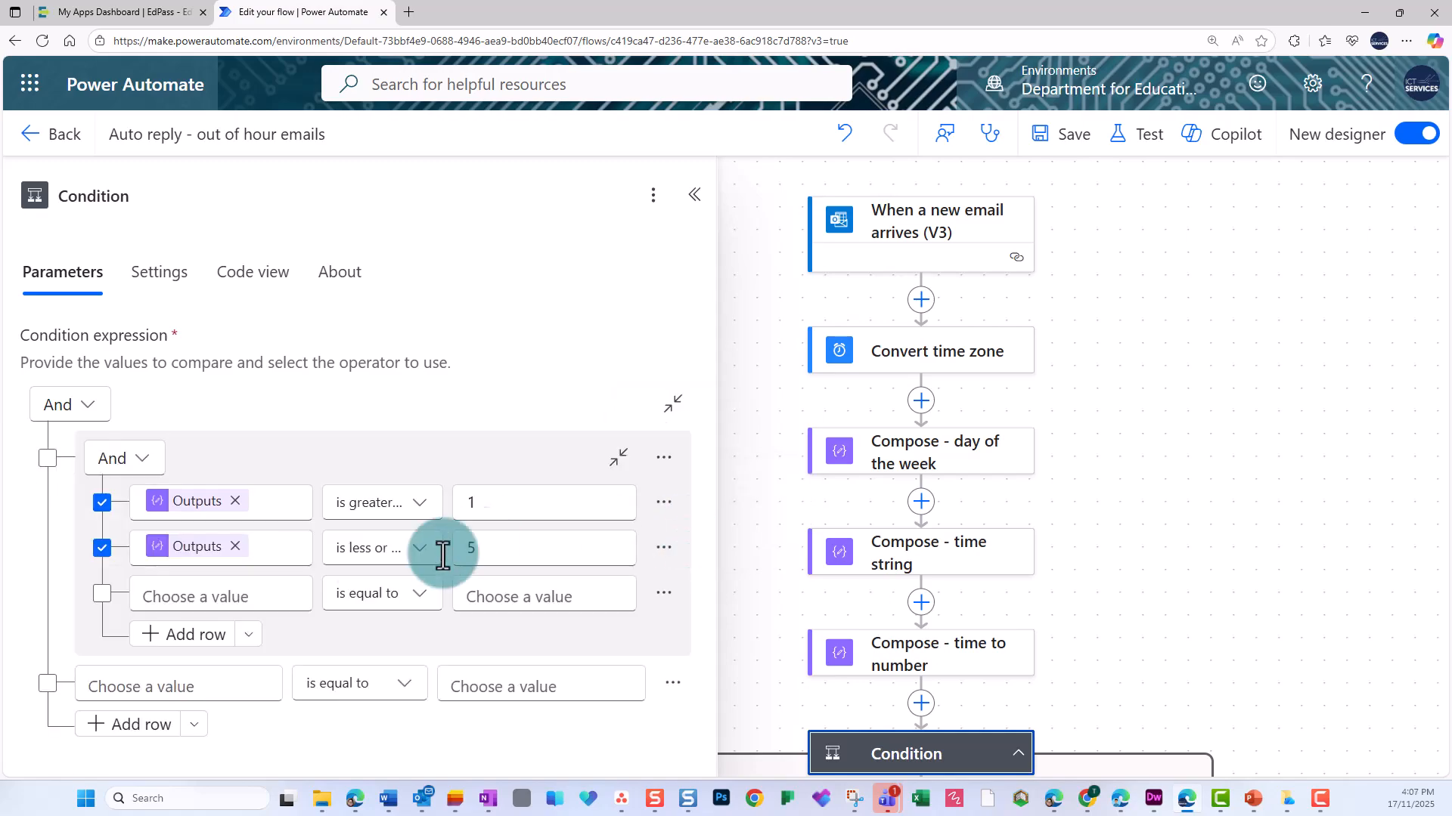
Nest a new group below the day-of-the-week rows with its first row: "Compose - time to number" output is greater or equal to 800.
left_click(248, 635)
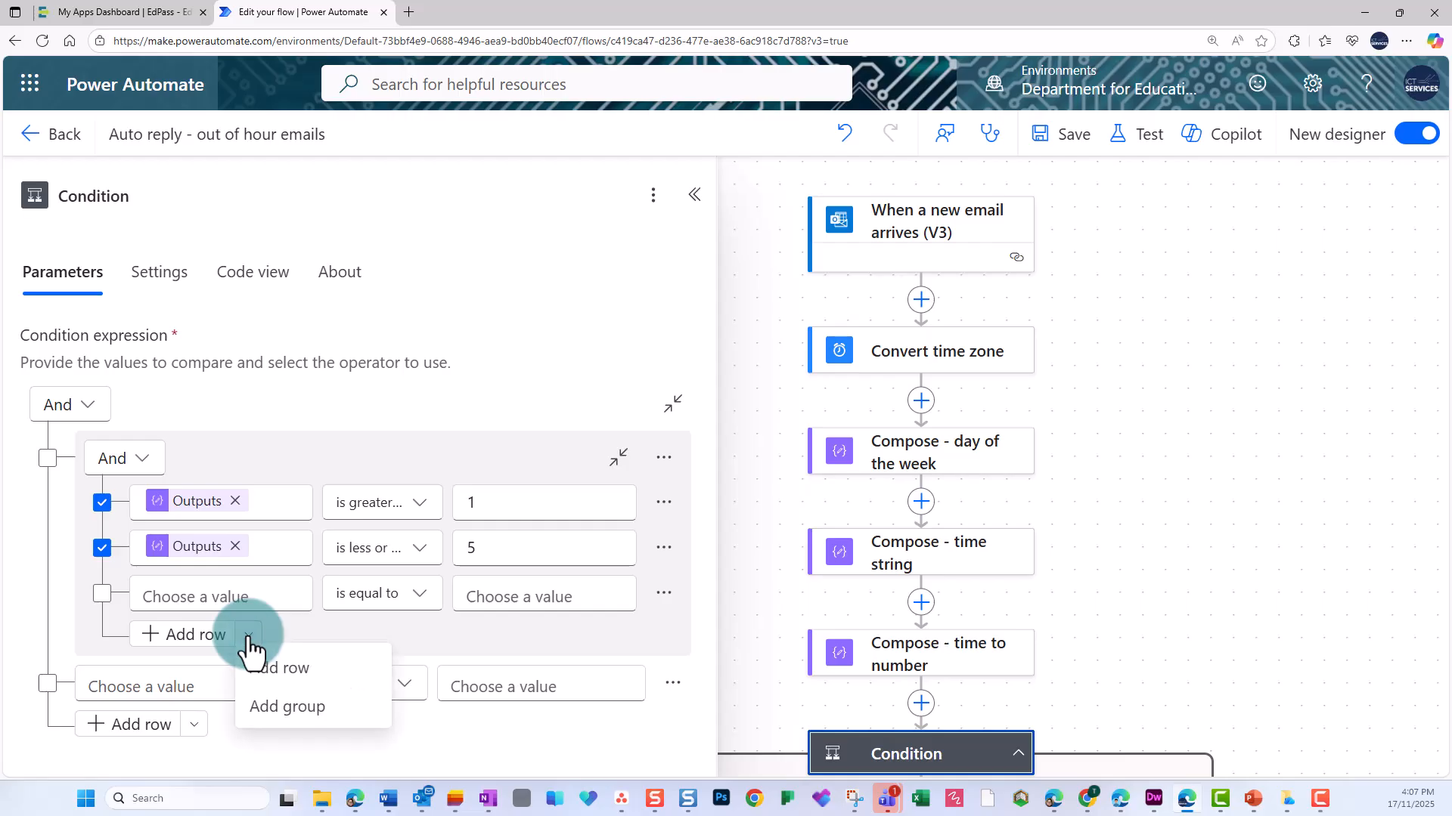
left_click(267, 712)
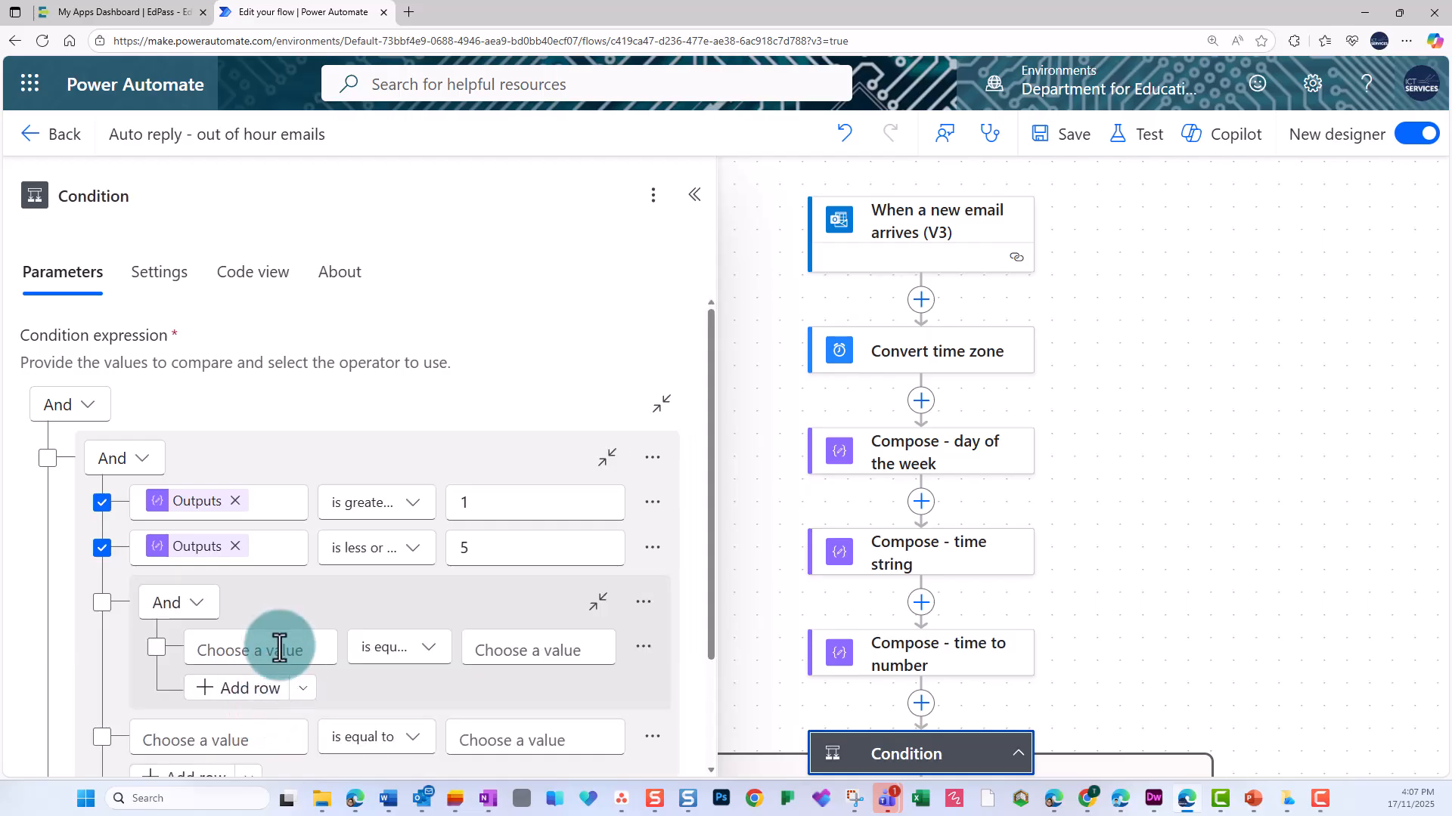
left_click(309, 648)
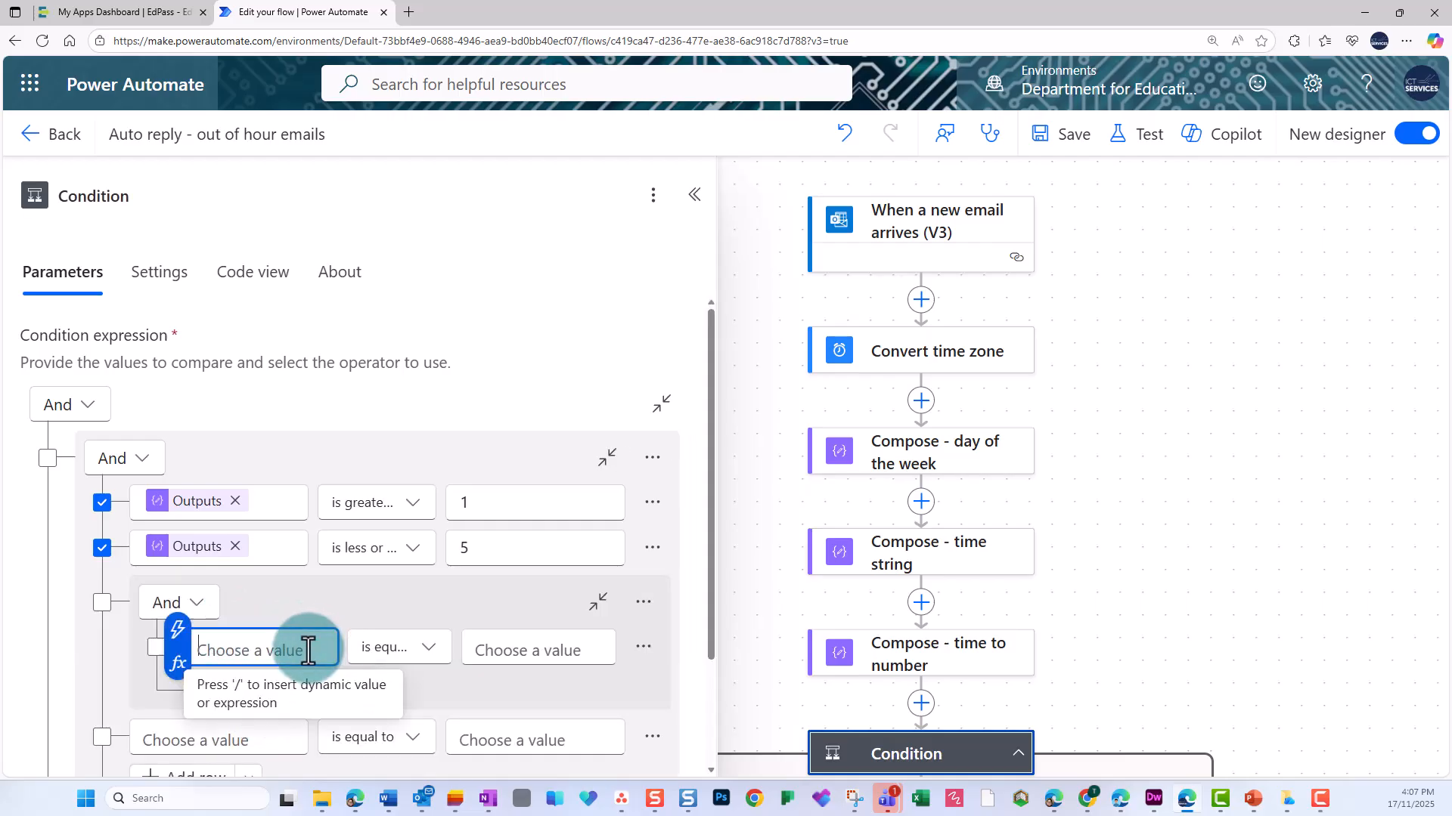
left_click(179, 633)
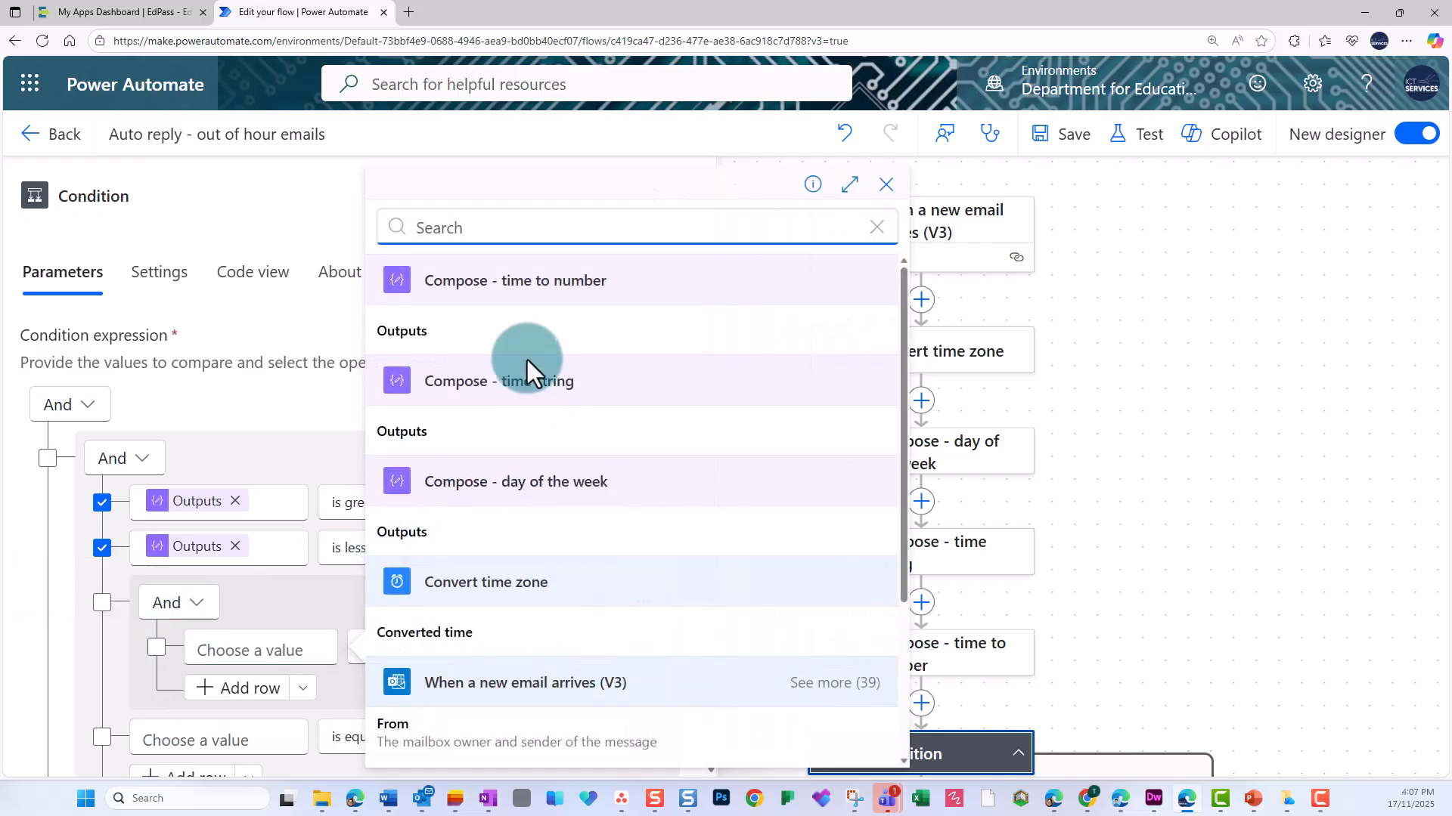
left_click(447, 330)
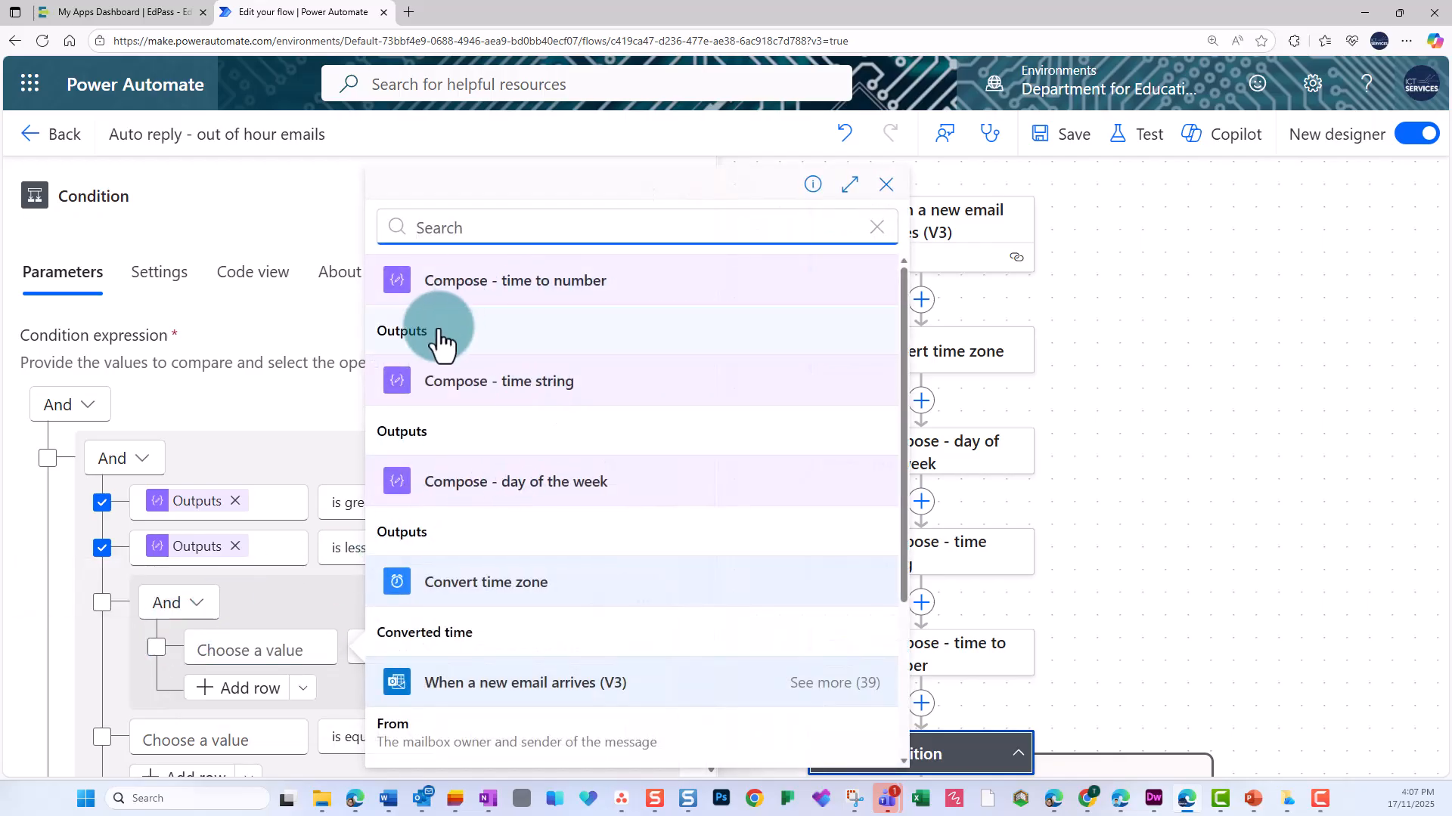
left_click(429, 650)
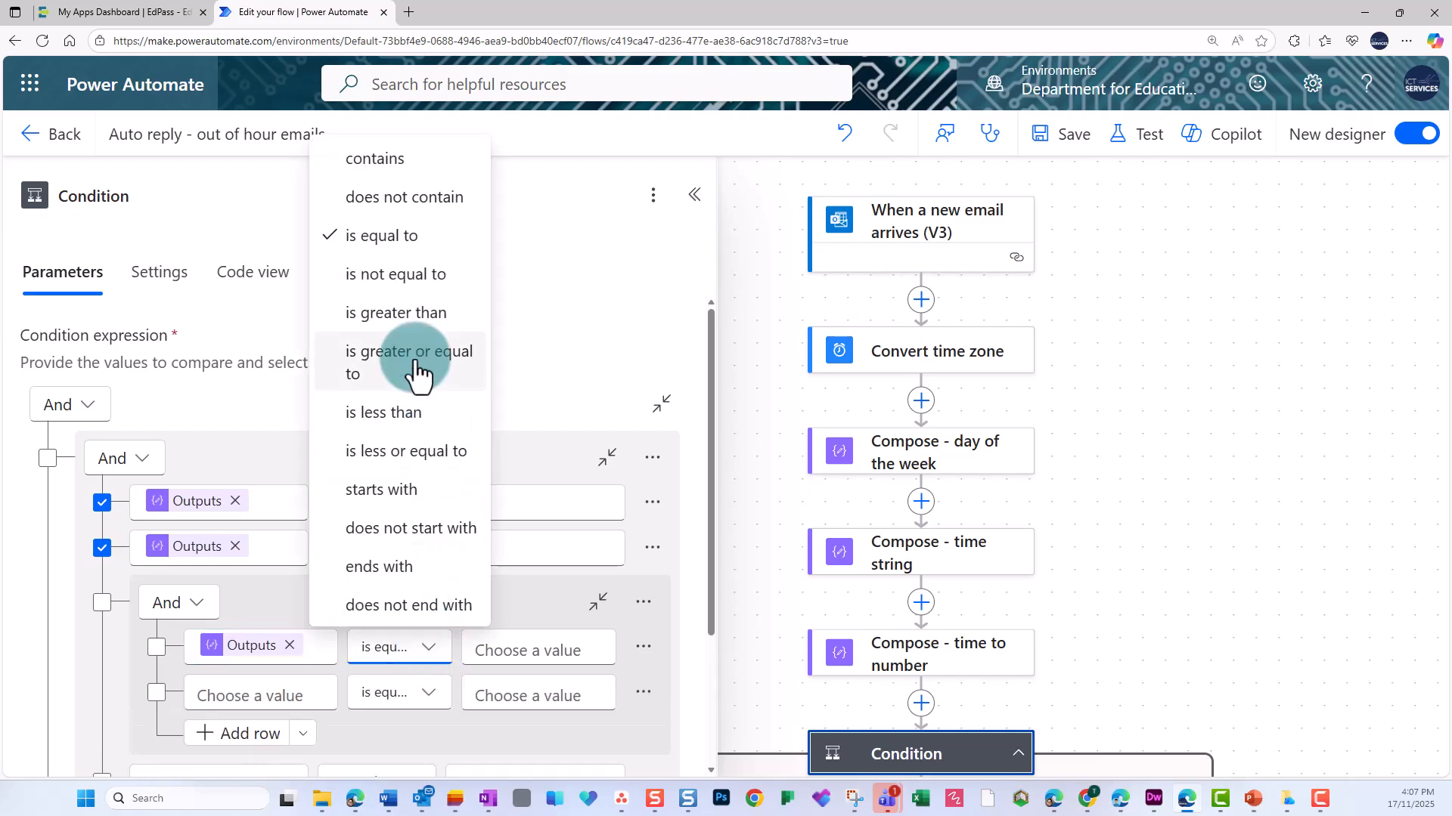
left_click(418, 371)
left_click(505, 648)
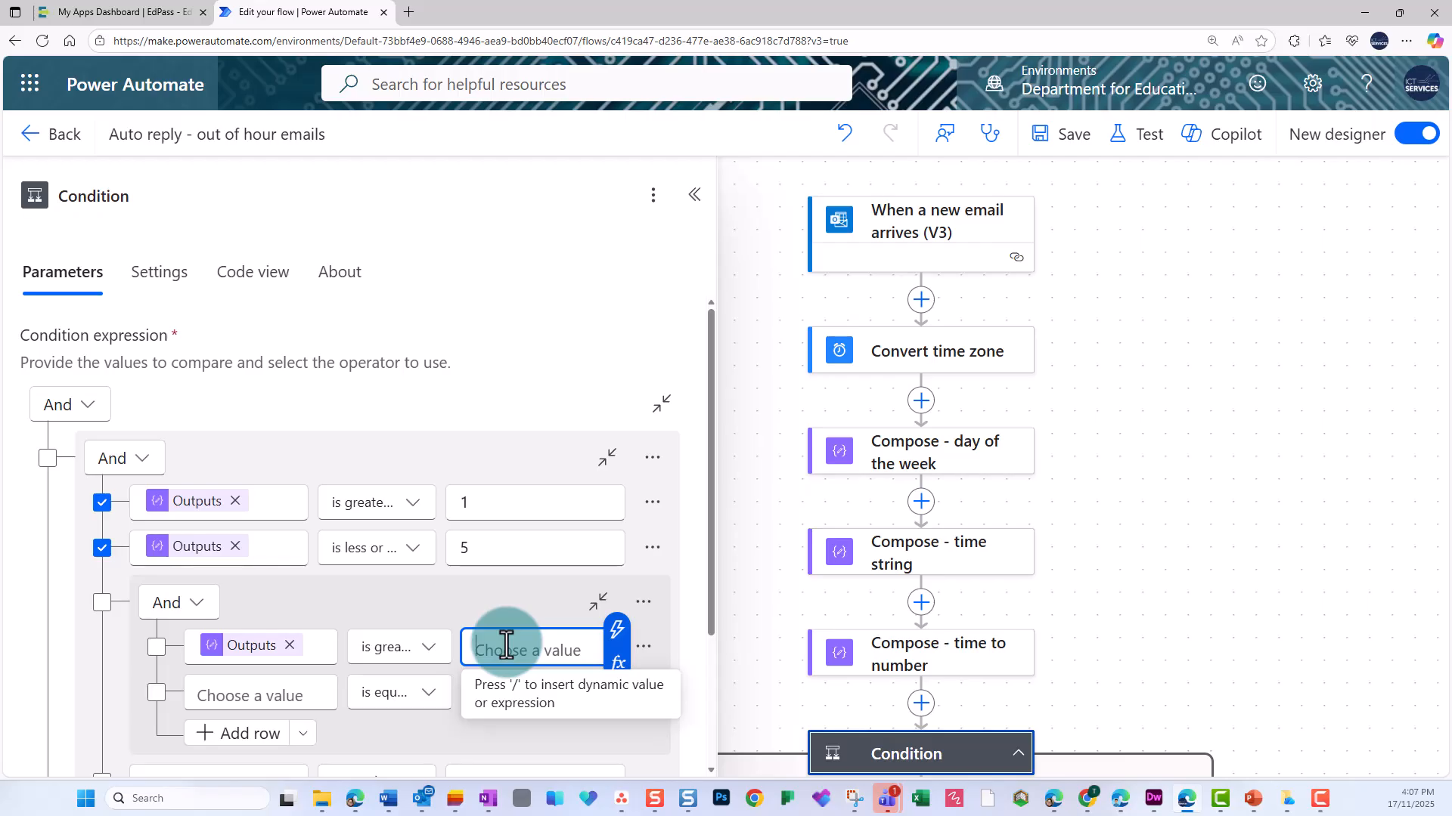
type("800")
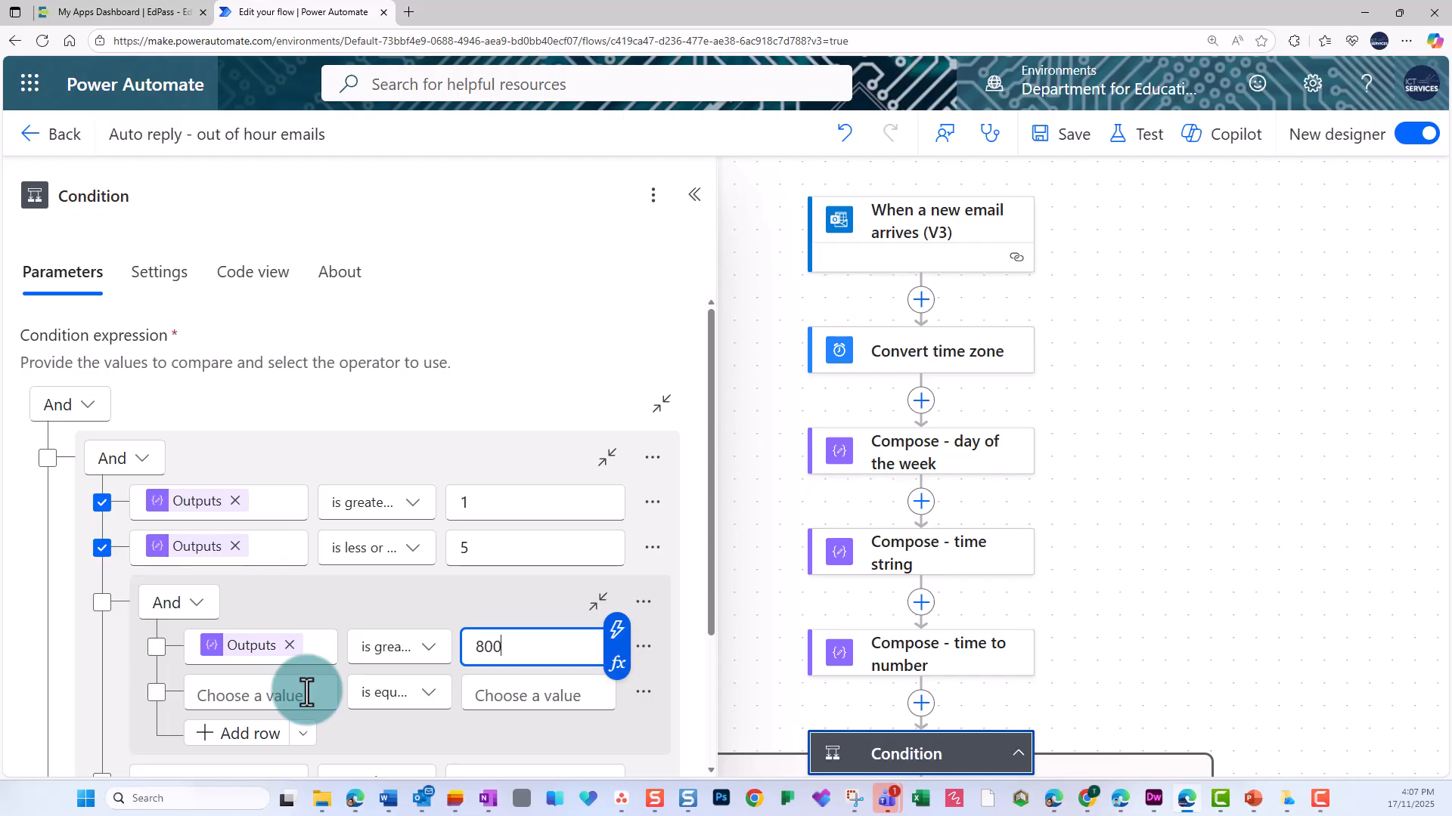
Set the nested group's second row to the "Compose - time to number" output is less or equal to 1700.
left_click(304, 692)
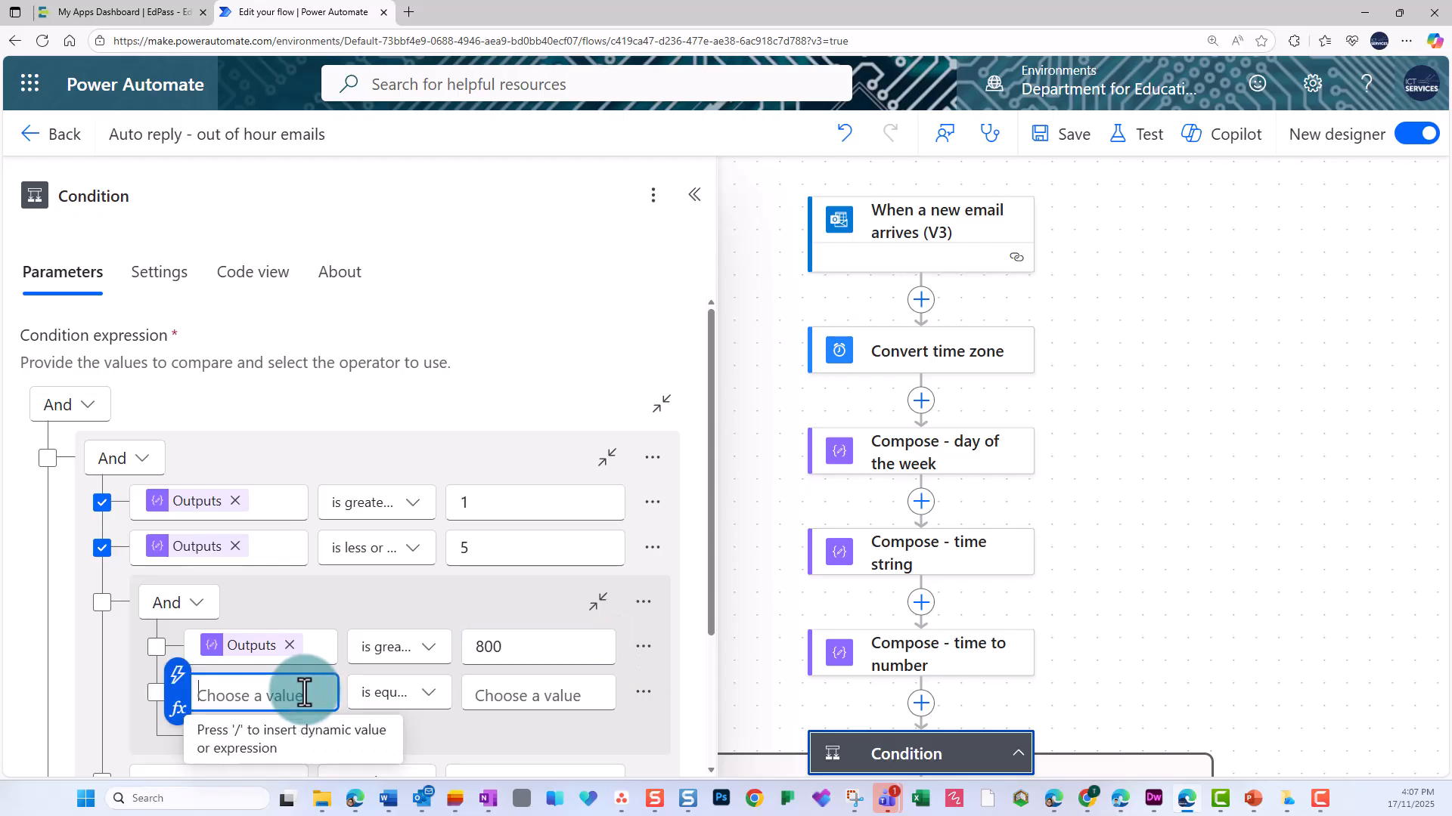
left_click(177, 677)
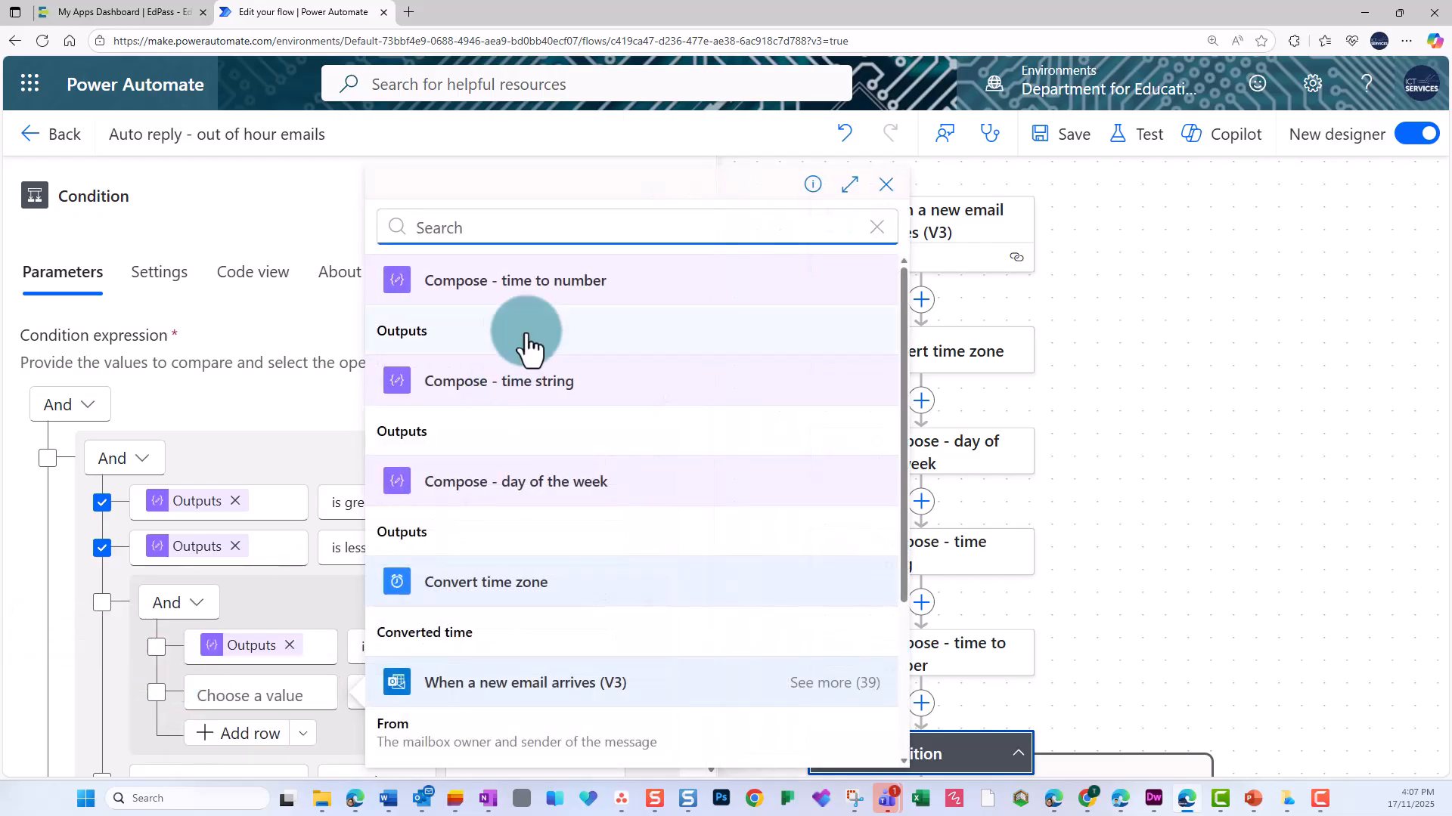
left_click(461, 332)
left_click(431, 694)
left_click(432, 694)
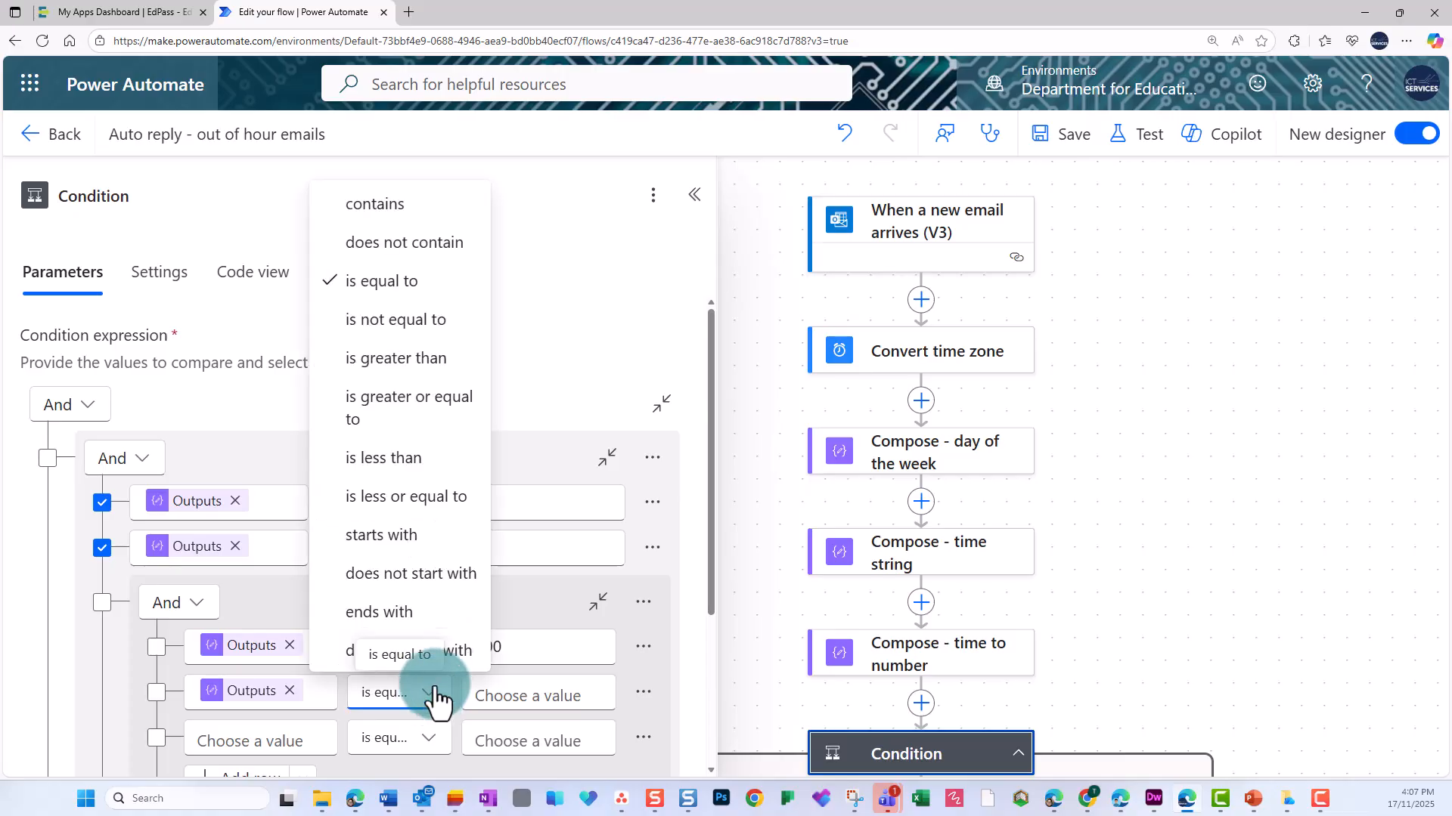
left_click(413, 497)
left_click(512, 695)
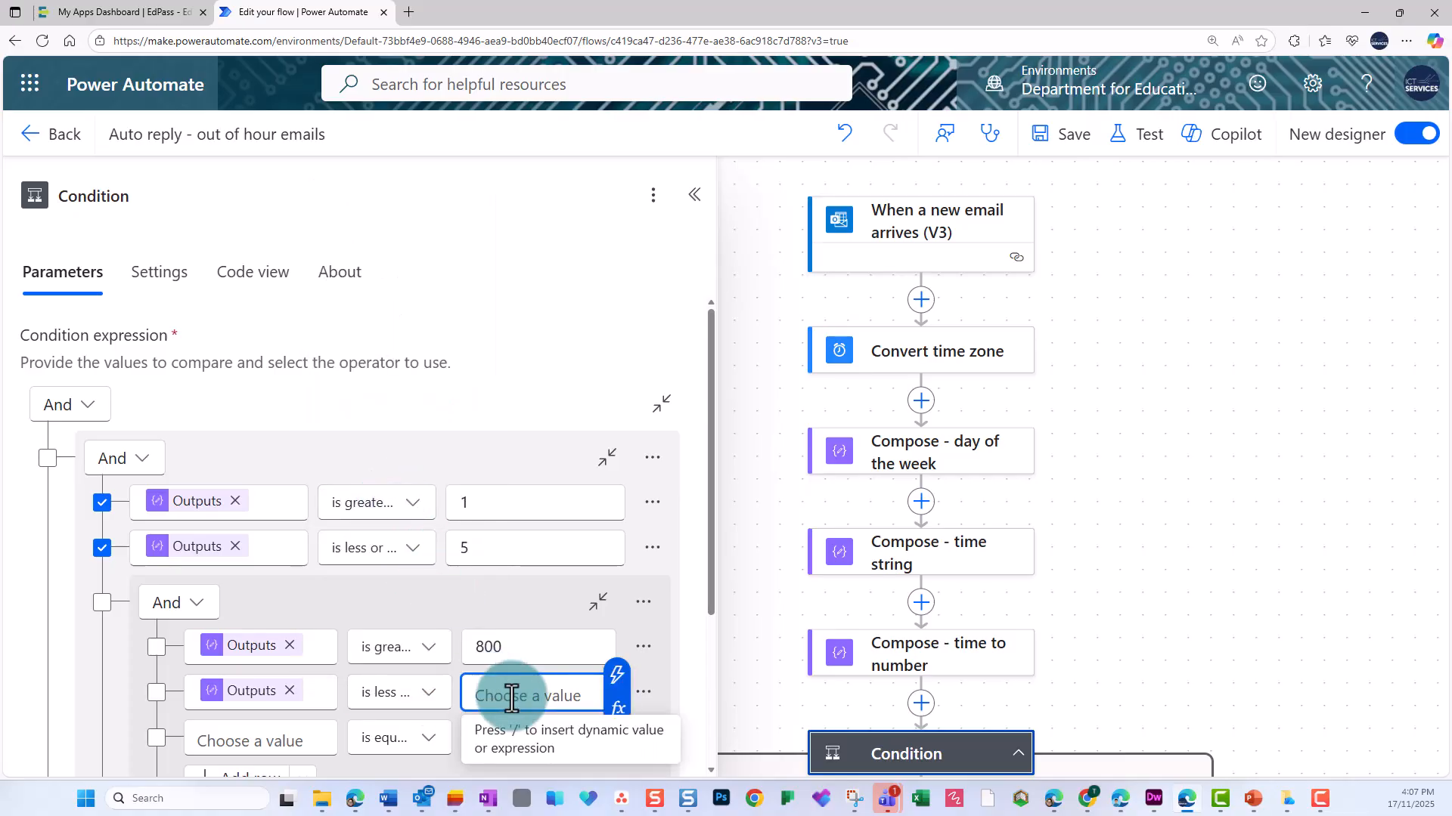
type("1700")
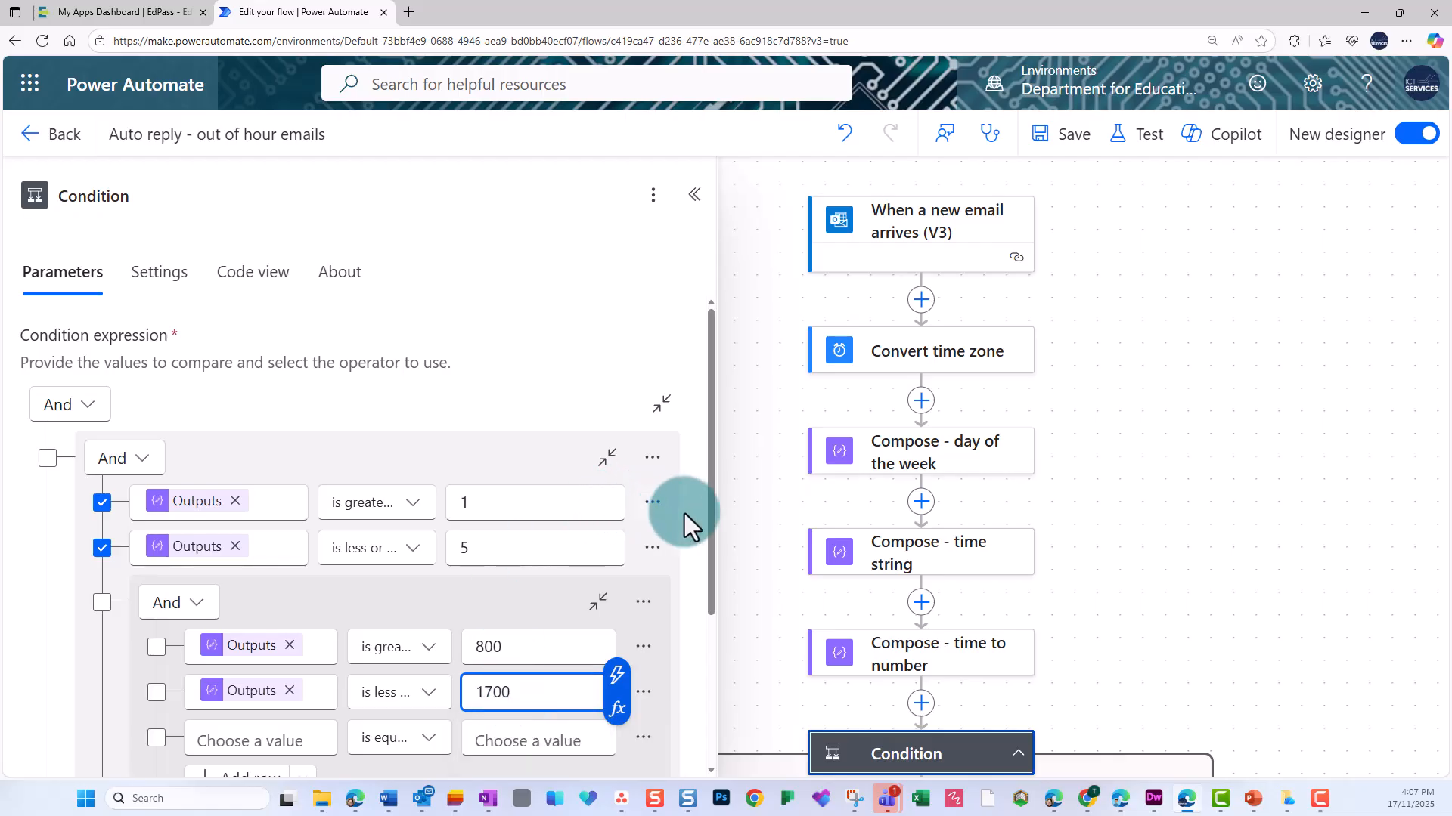
Set the outer condition row below the group to the email's From contains "no-reply".
scroll(703, 523, "down", 3)
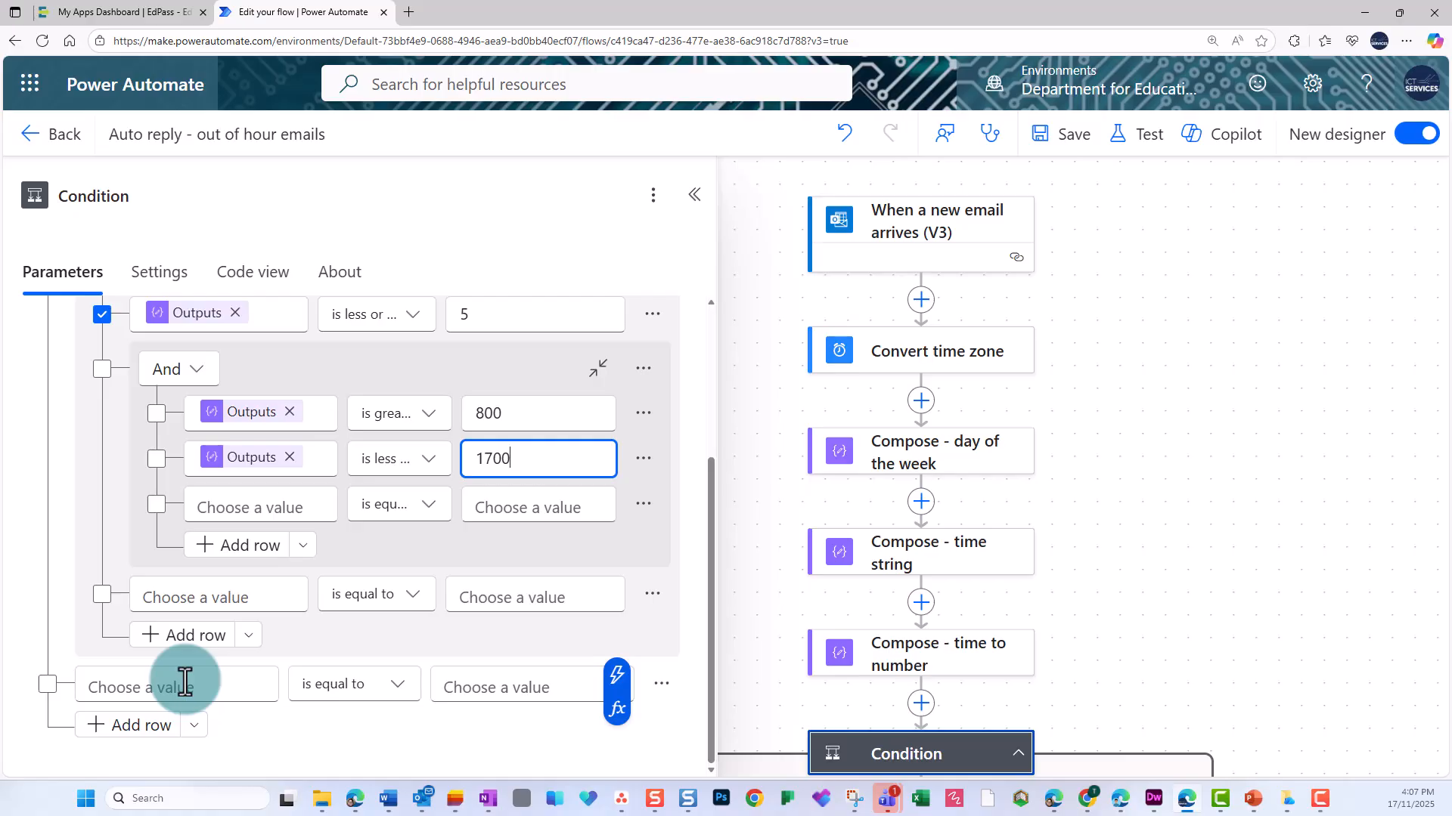
left_click(184, 682)
left_click(65, 676)
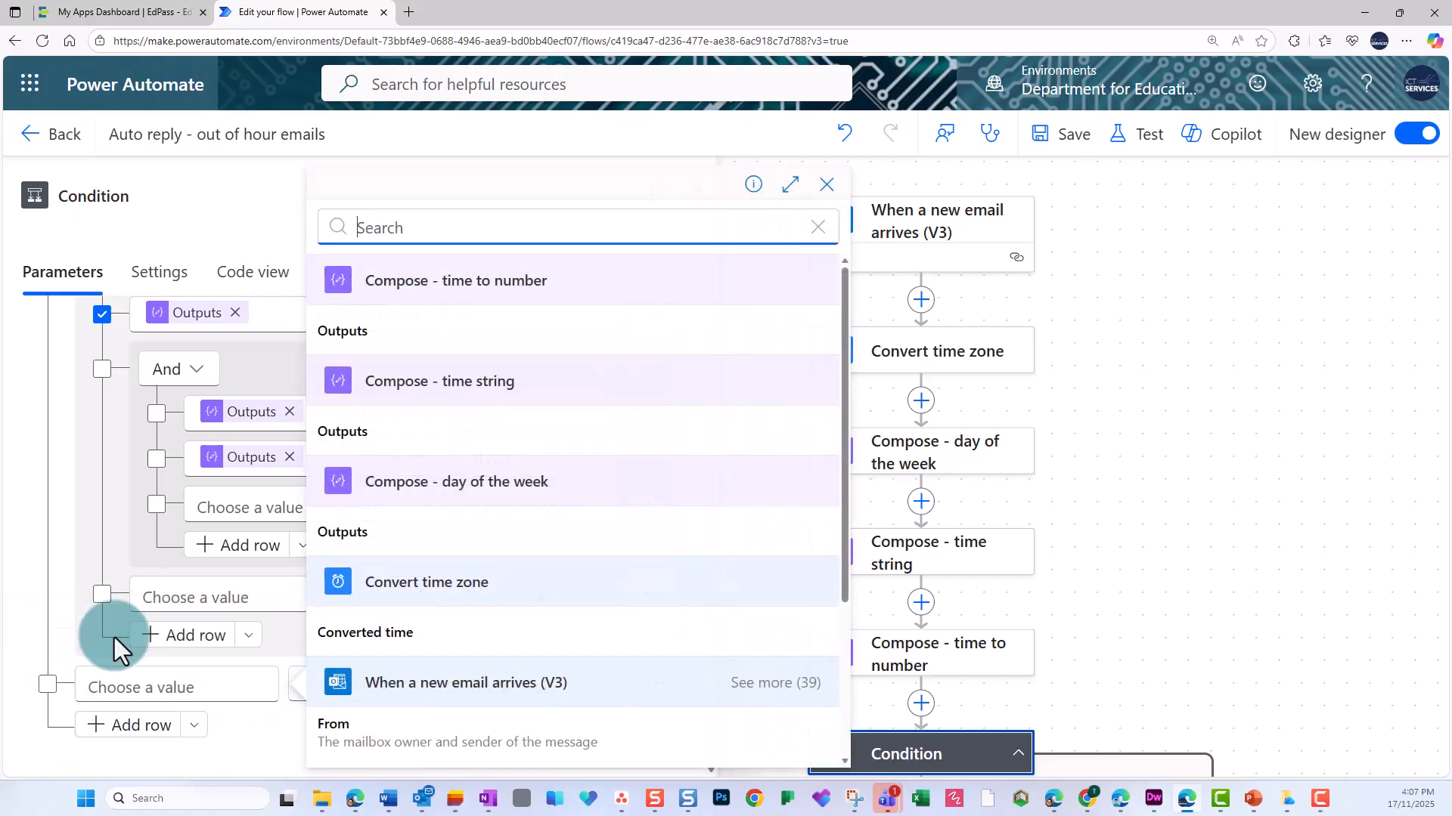
scroll(492, 591, "down", 3)
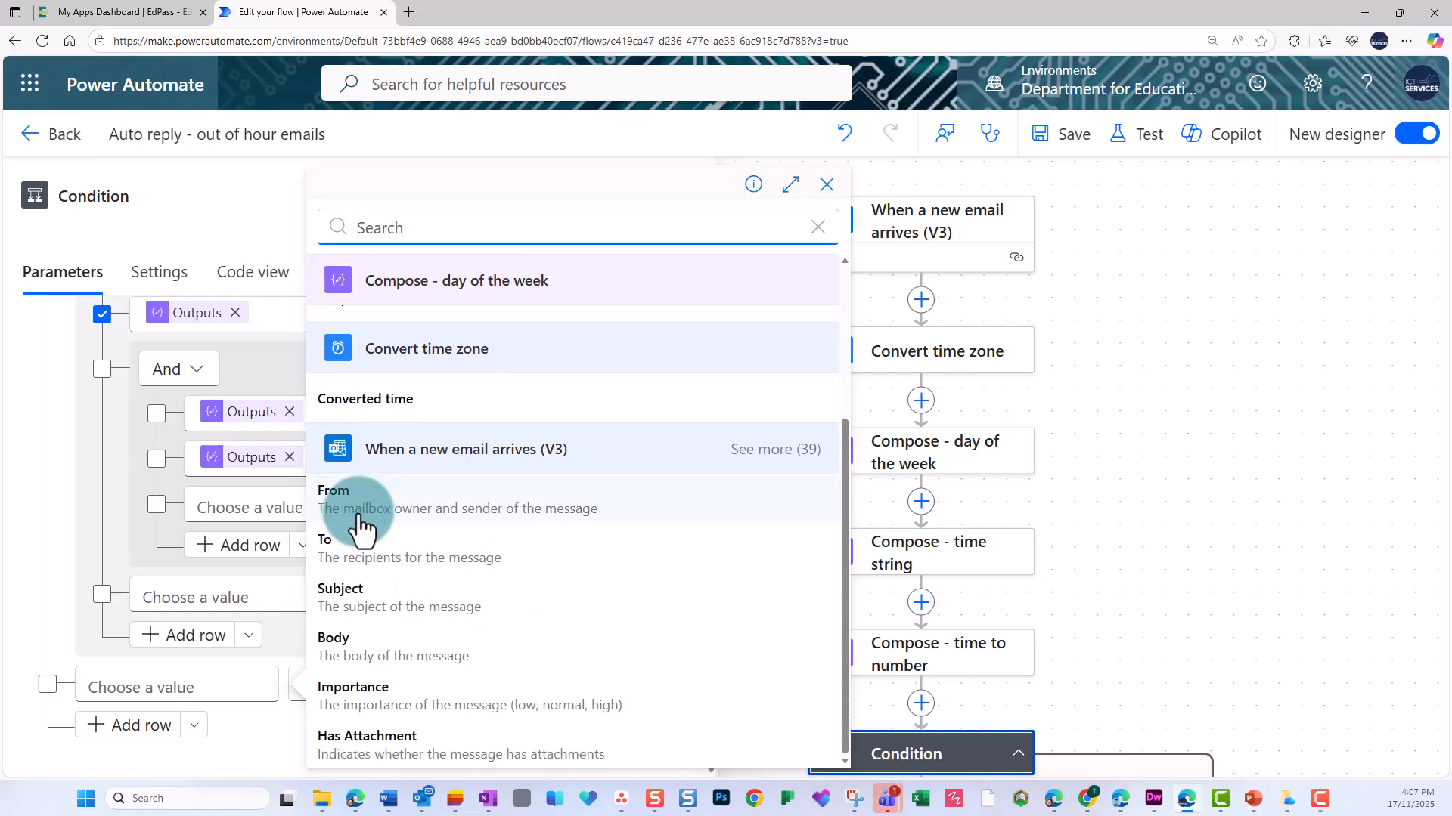
left_click(355, 521)
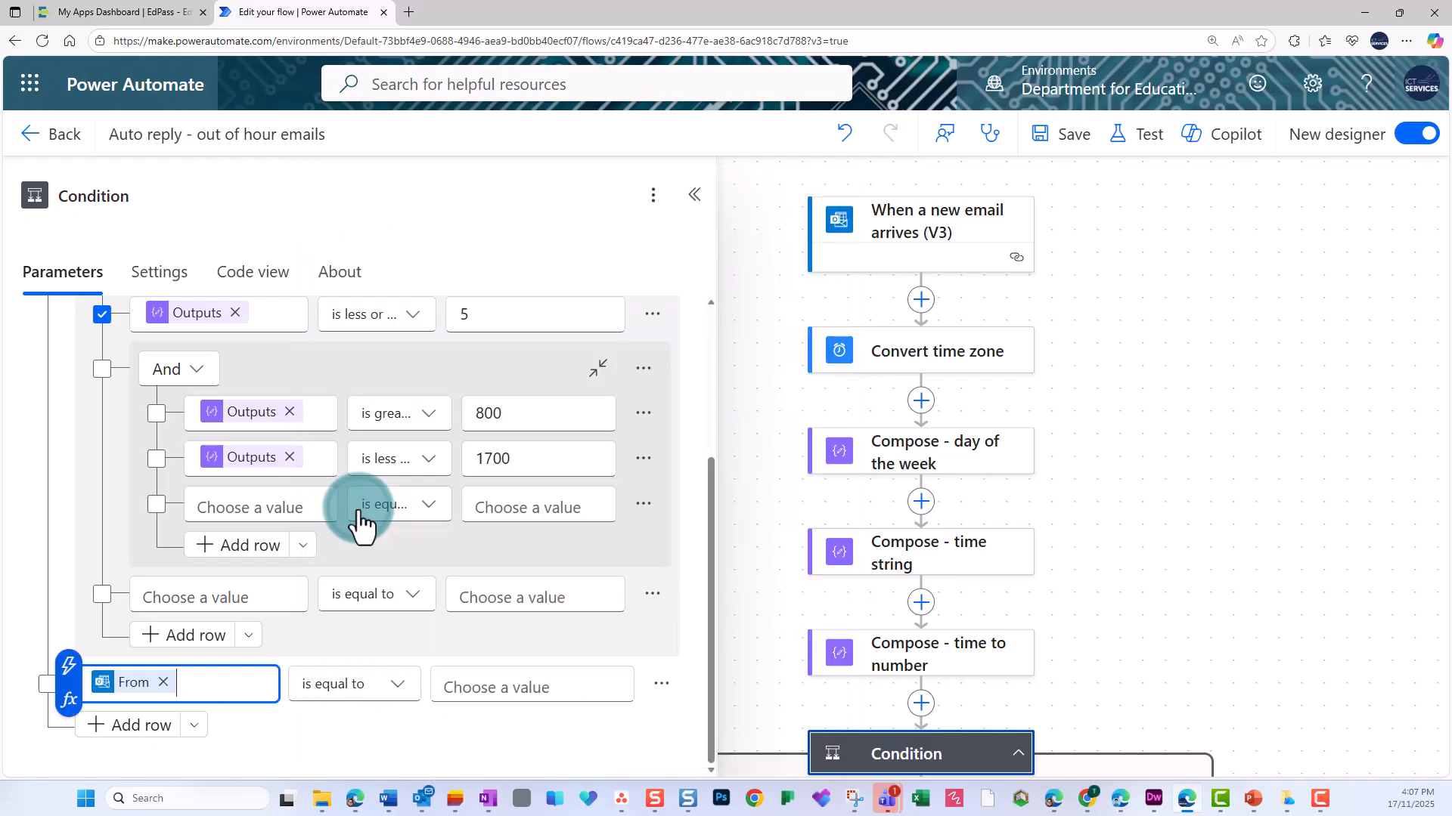
left_click(394, 686)
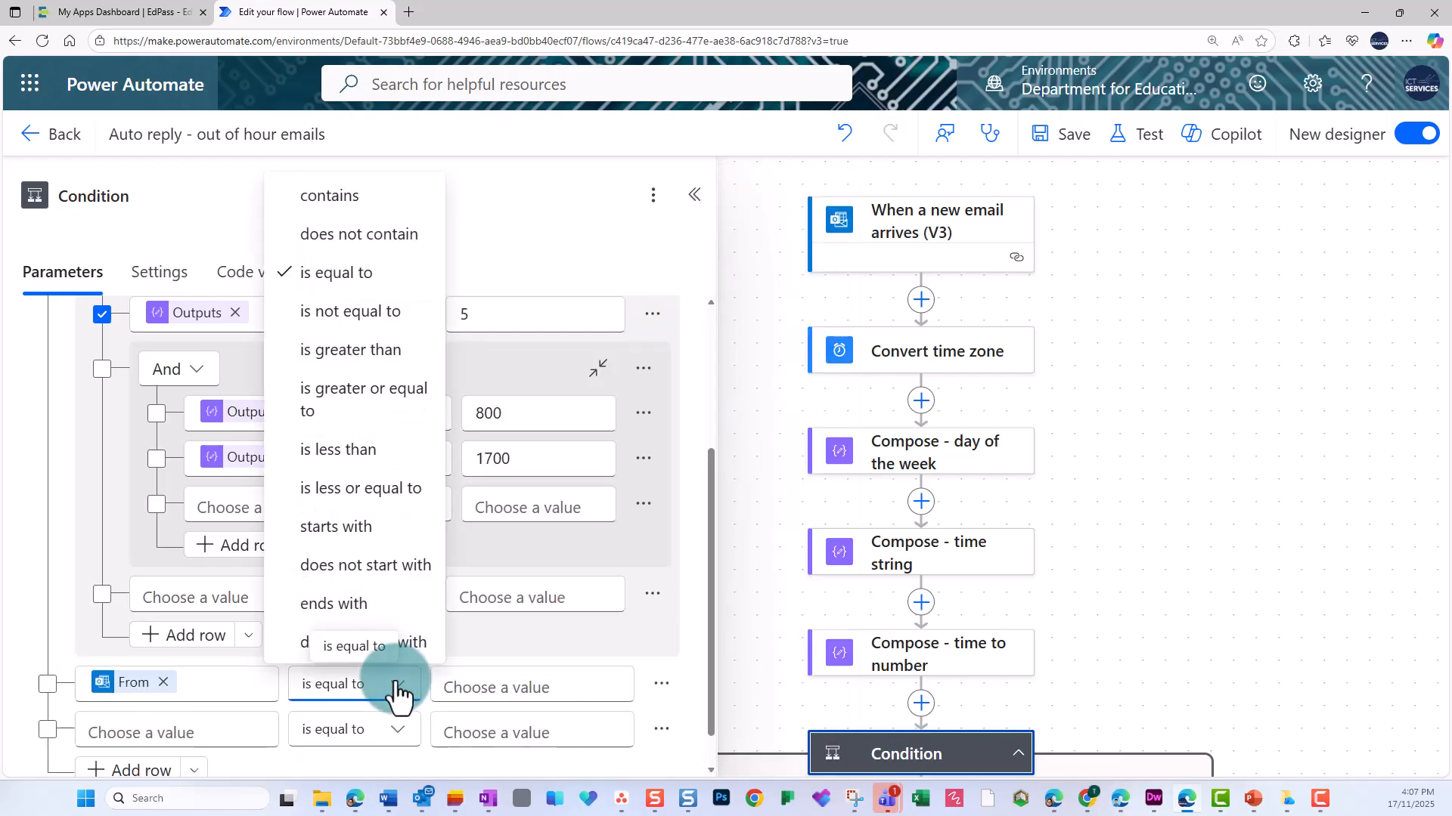
left_click(350, 208)
left_click(474, 689)
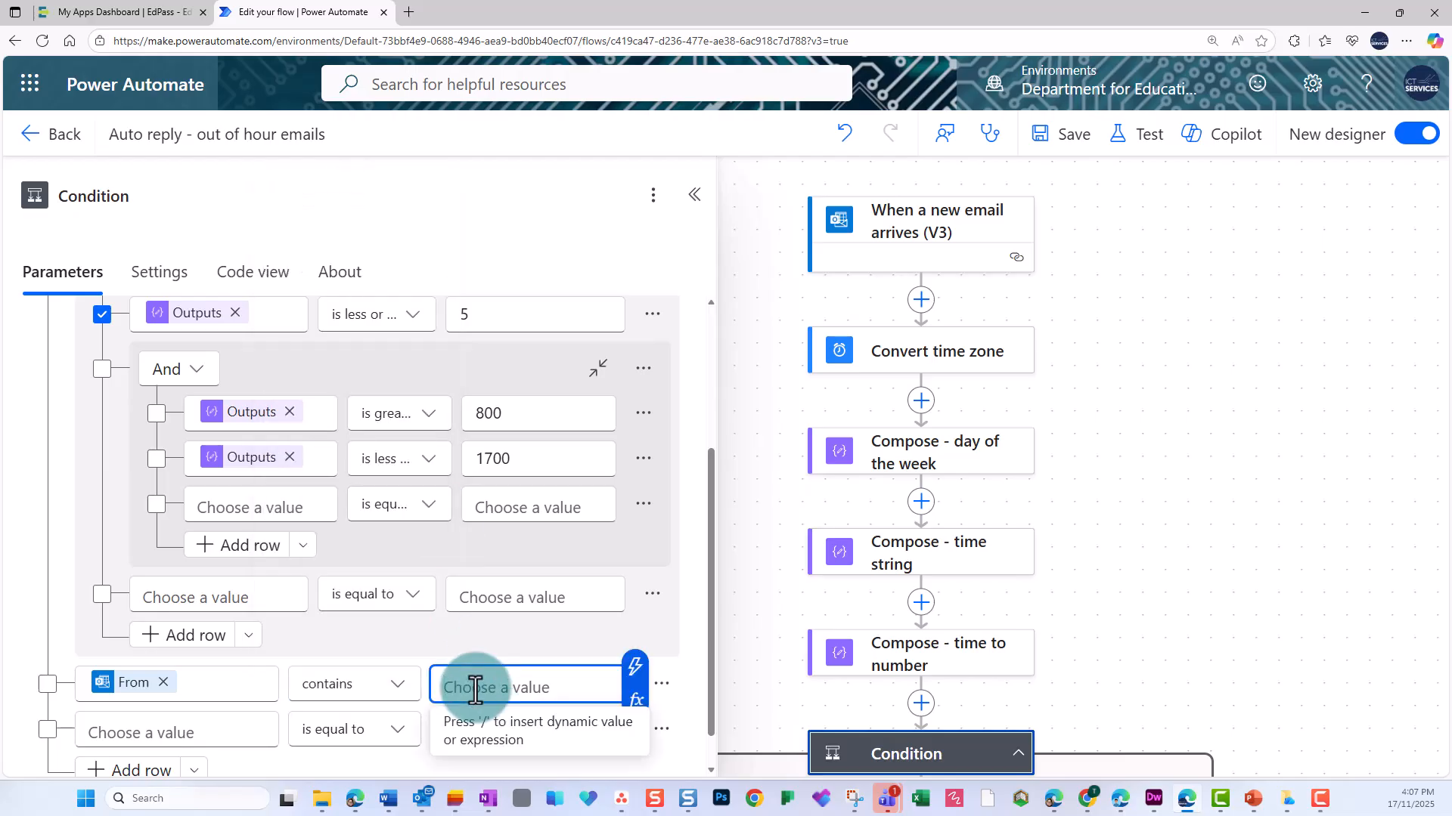
type("no-")
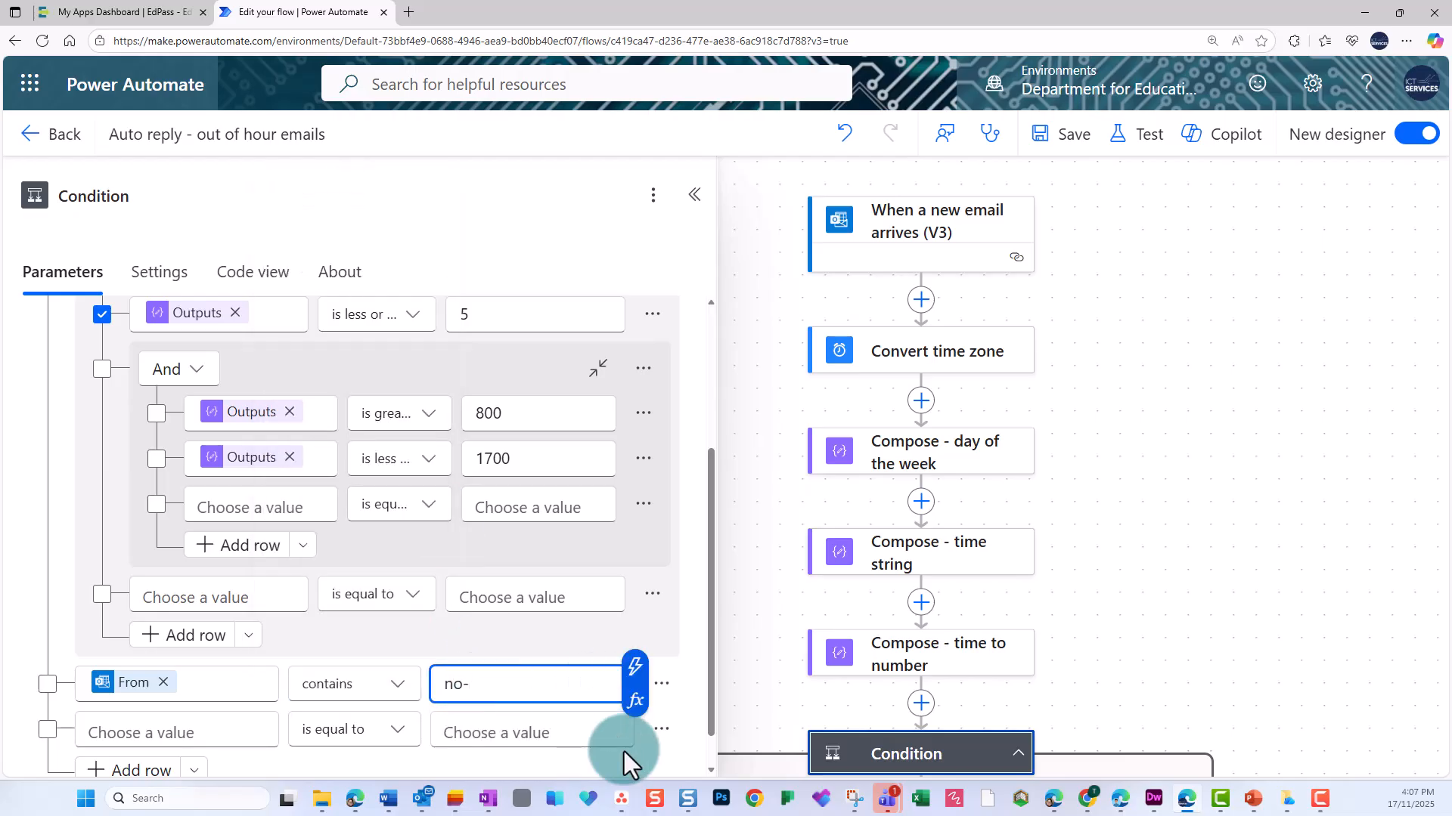
Set the next outer condition row to the email's Subject contains "automatic reply".
left_click(189, 734)
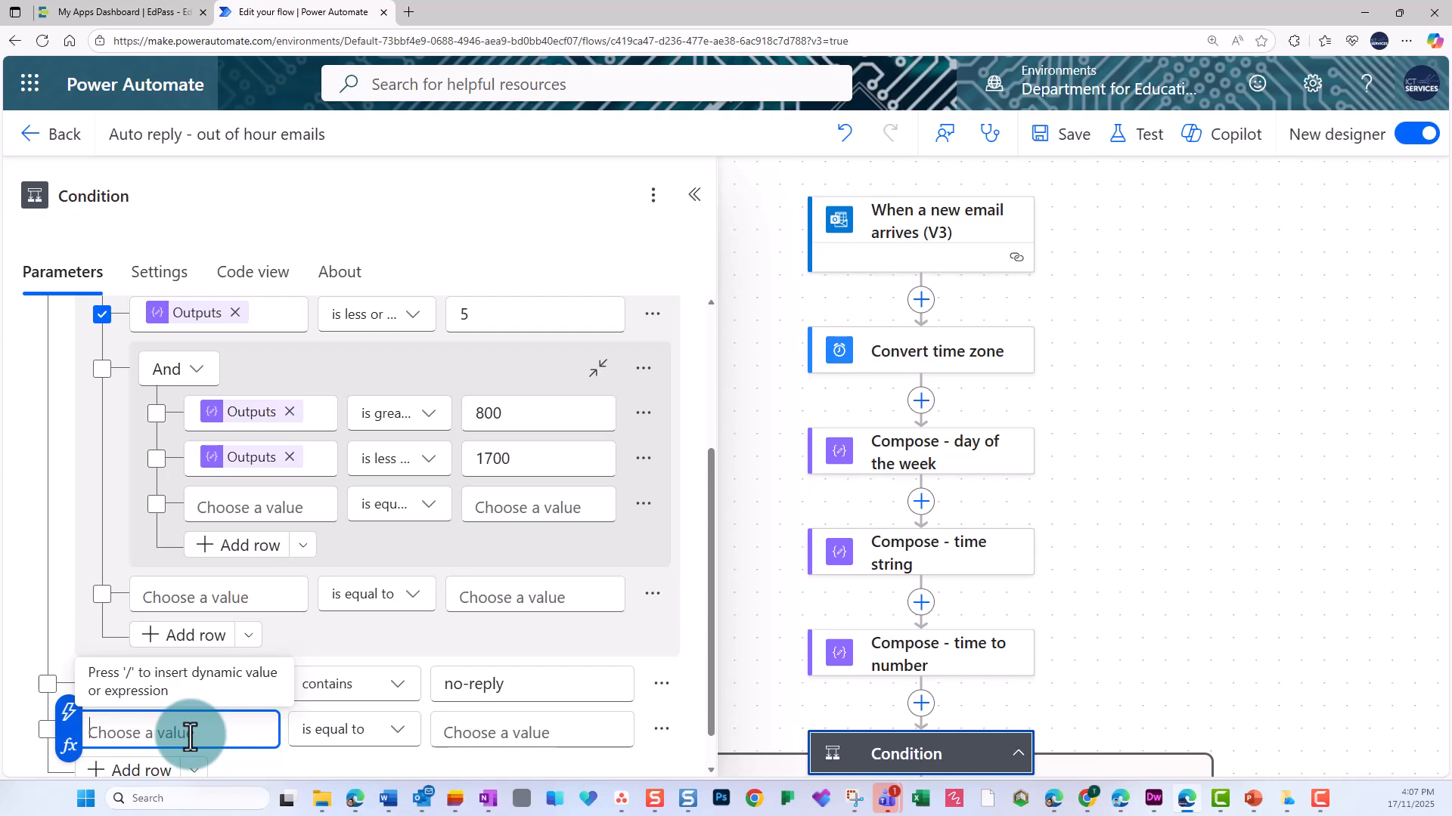
left_click(69, 710)
scroll(518, 557, "down", 3)
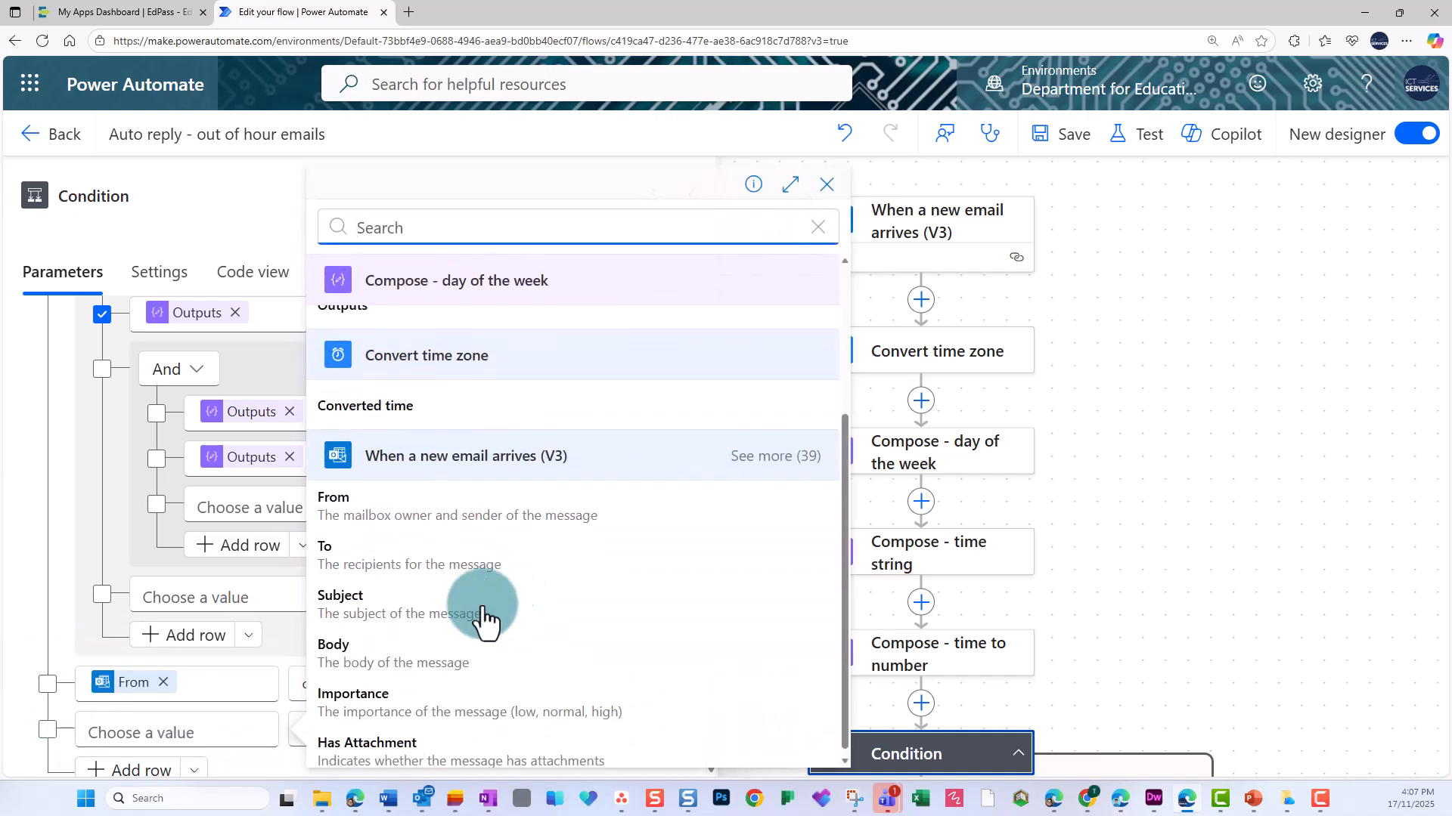
left_click(451, 630)
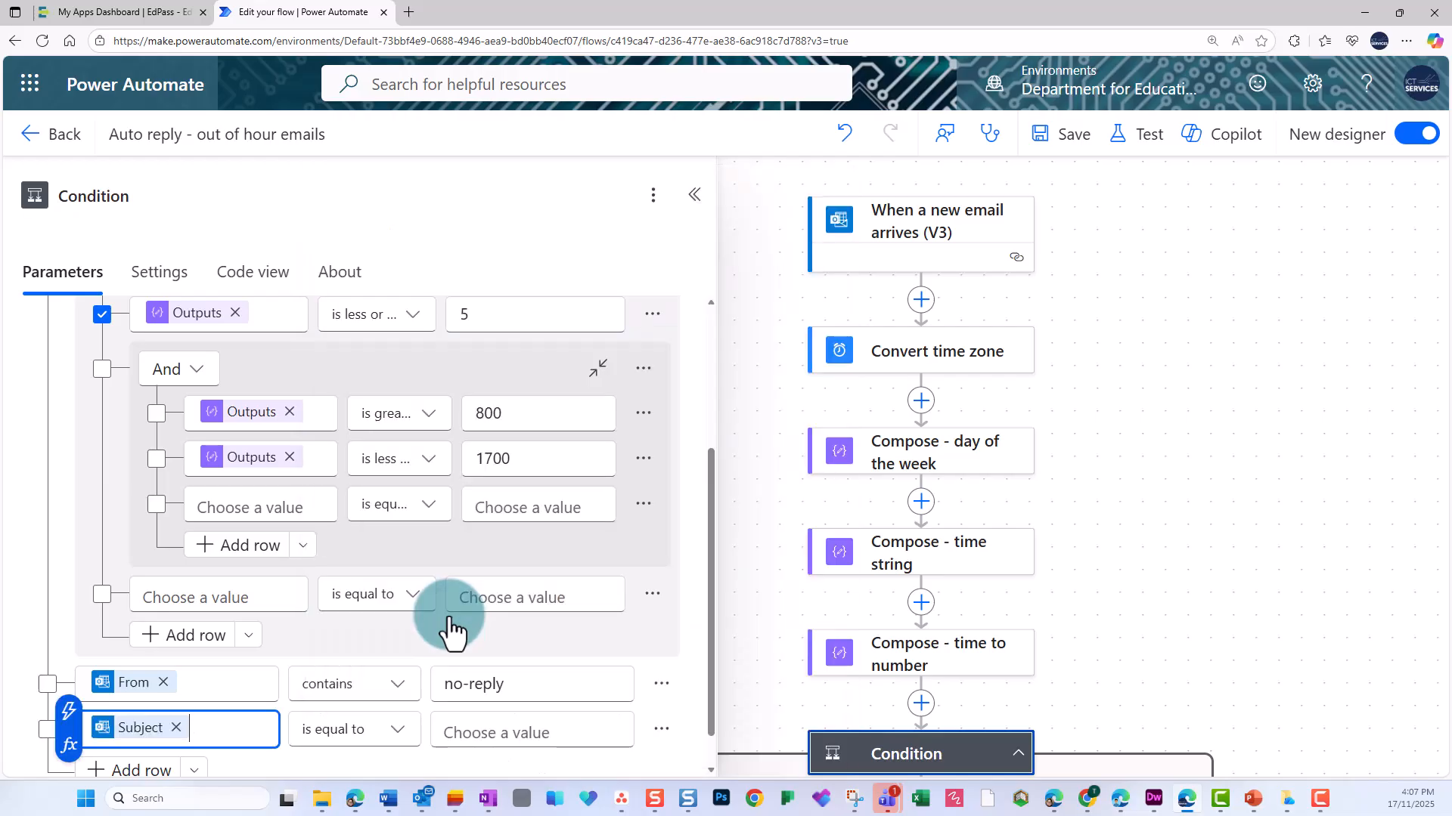
left_click(400, 730)
left_click(401, 737)
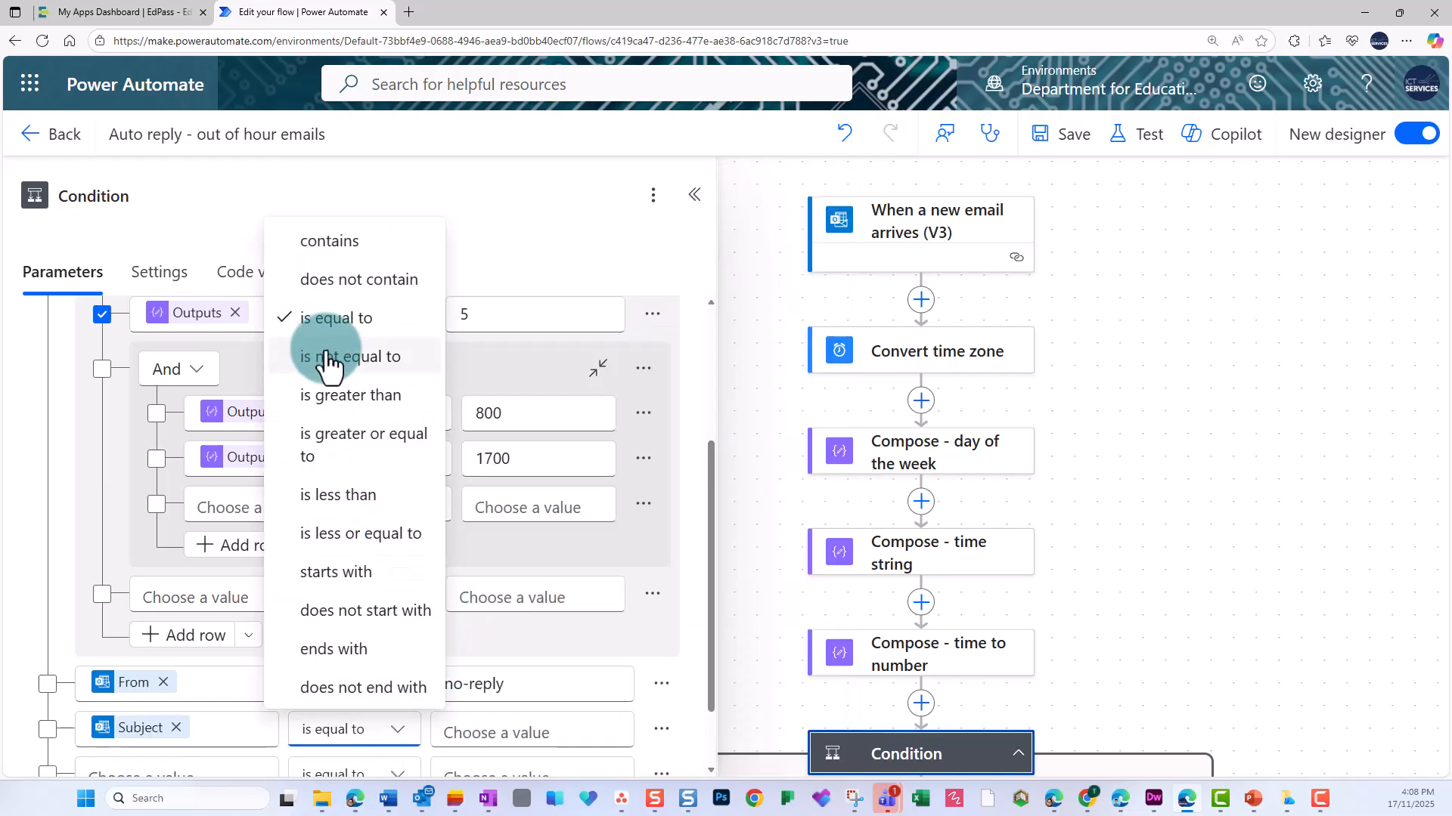
left_click(344, 245)
left_click(519, 733)
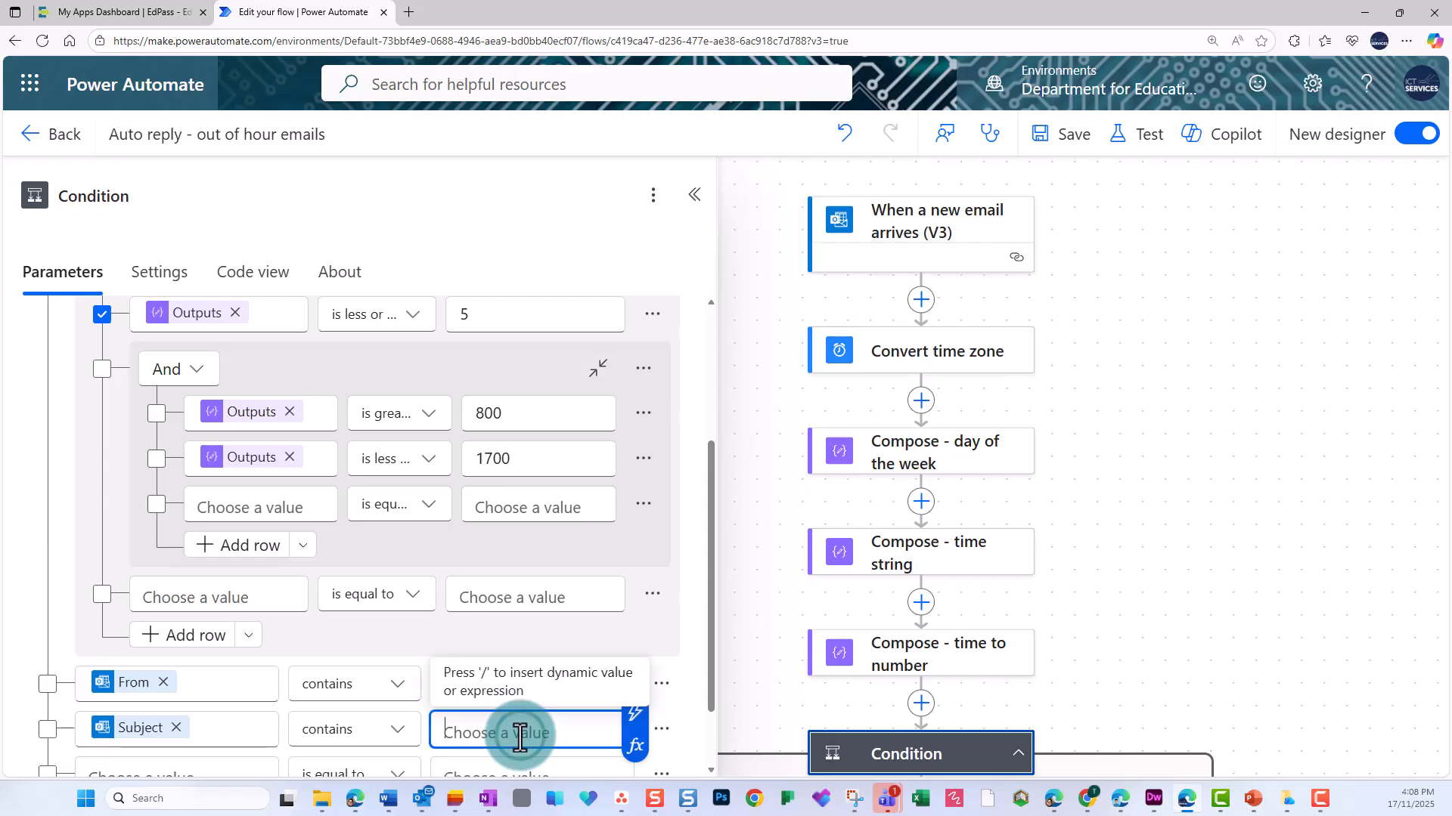
type("automatic reply")
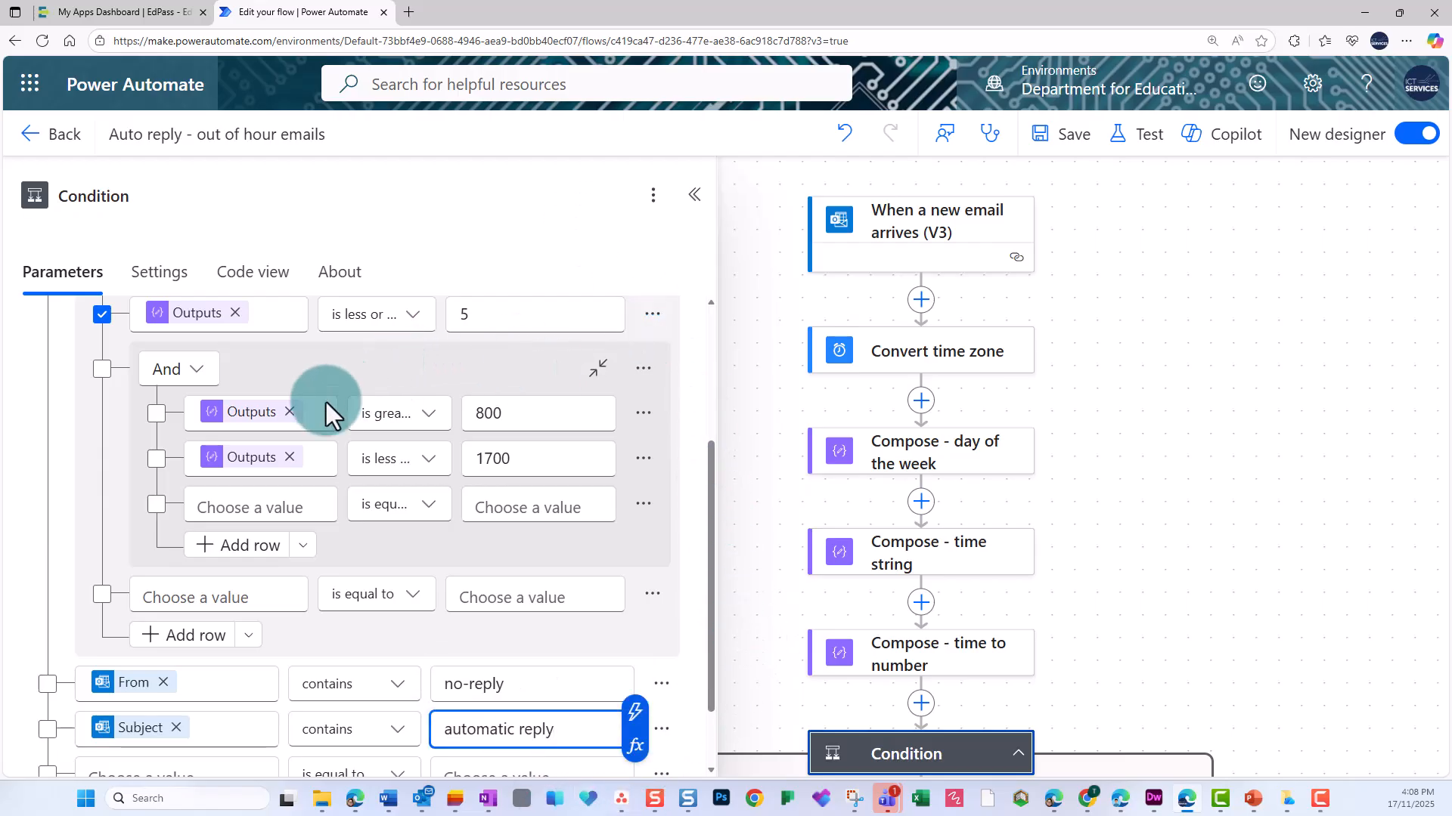
Change the outermost condition operator to Or and save the flow.
scroll(310, 423, "up", 3)
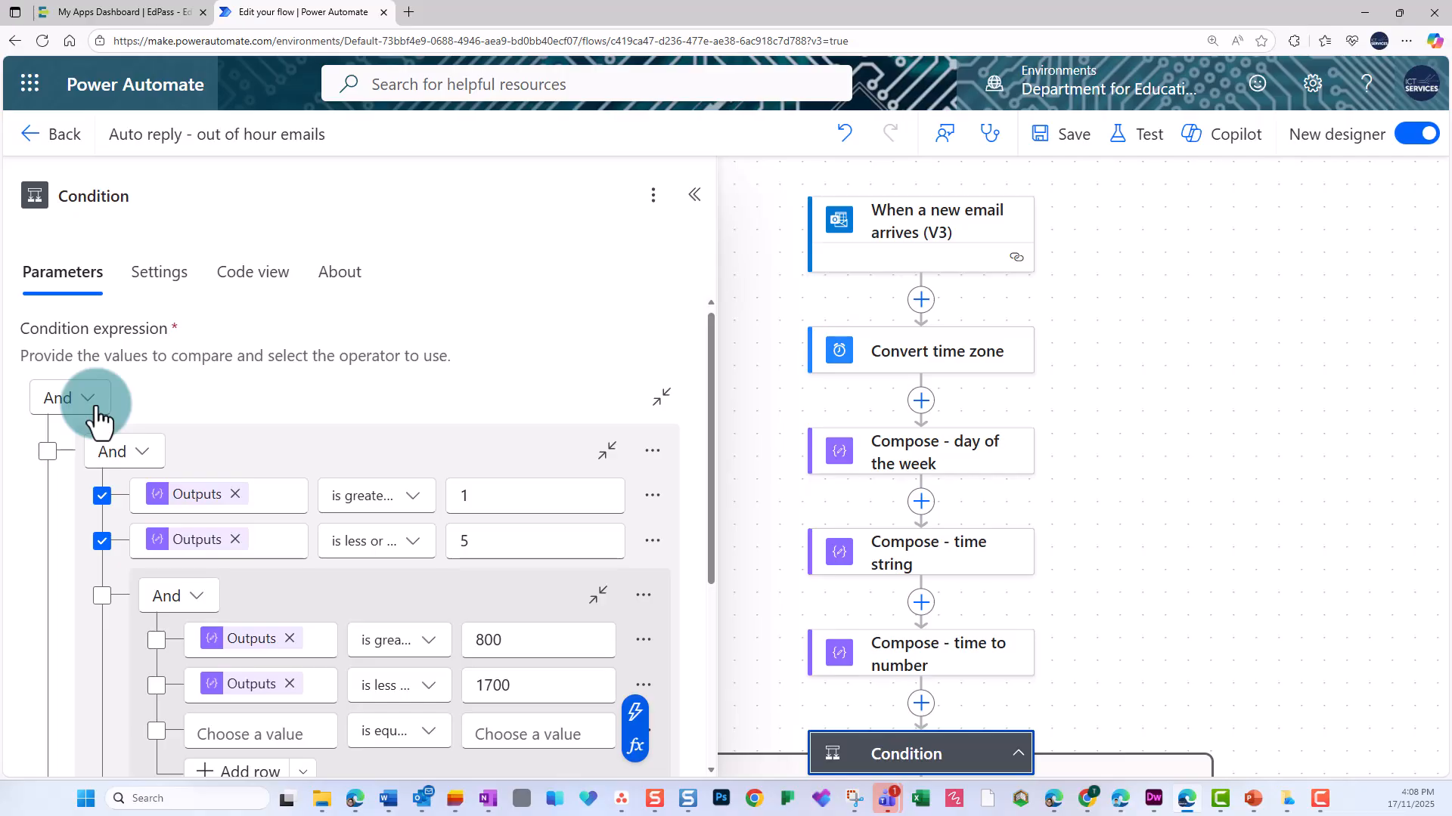
left_click(95, 413)
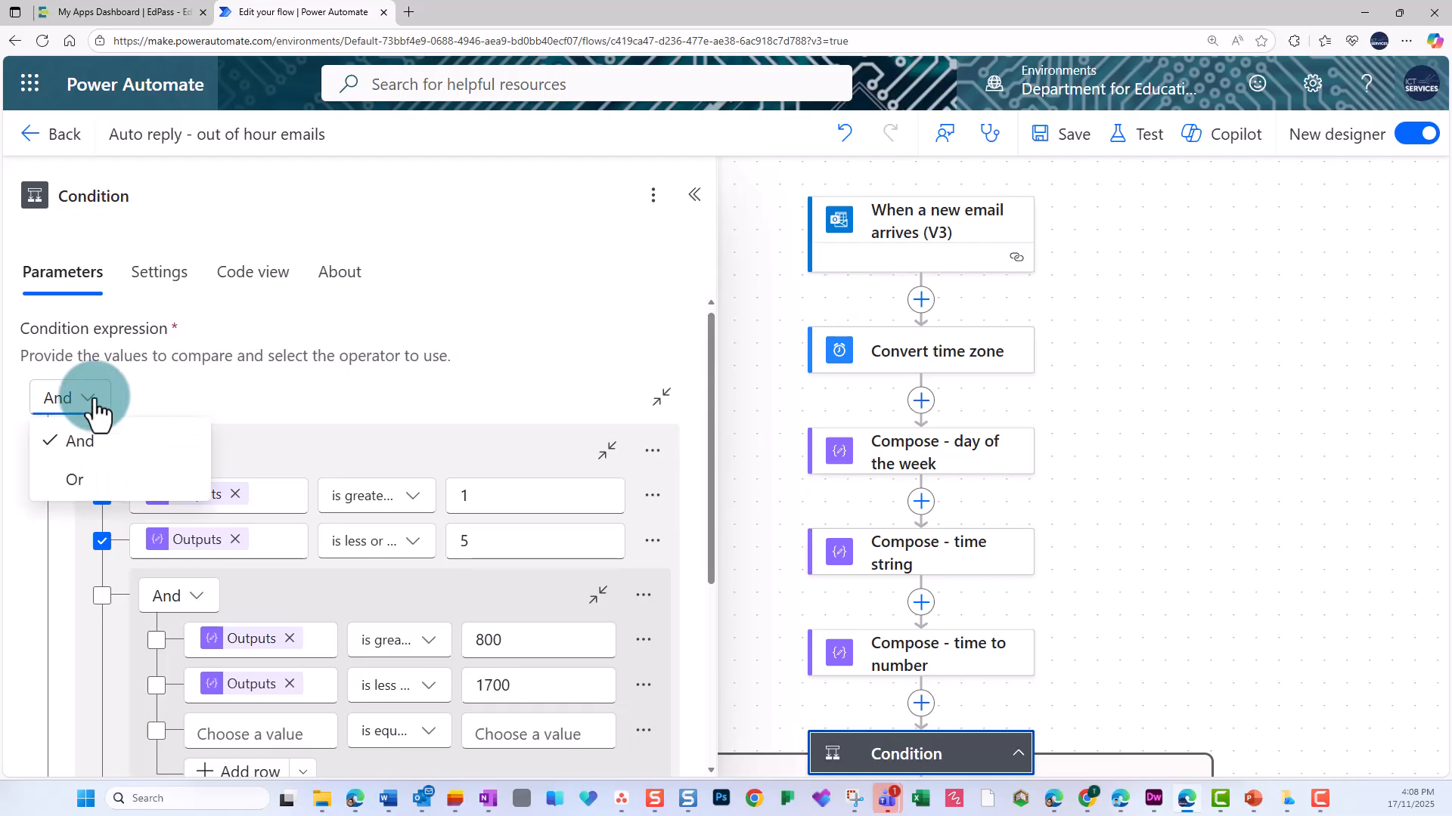
left_click(72, 479)
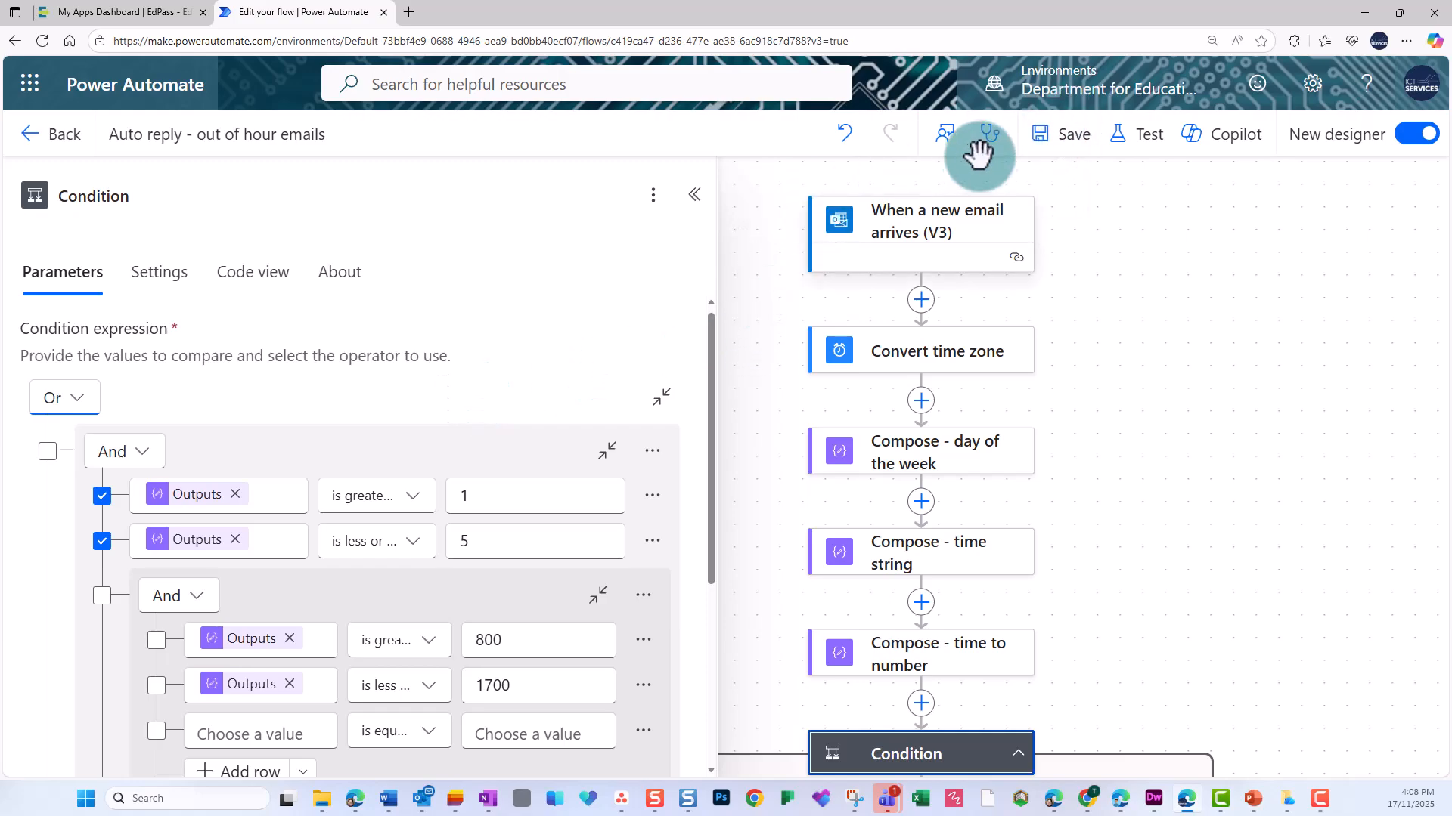
left_click(1063, 139)
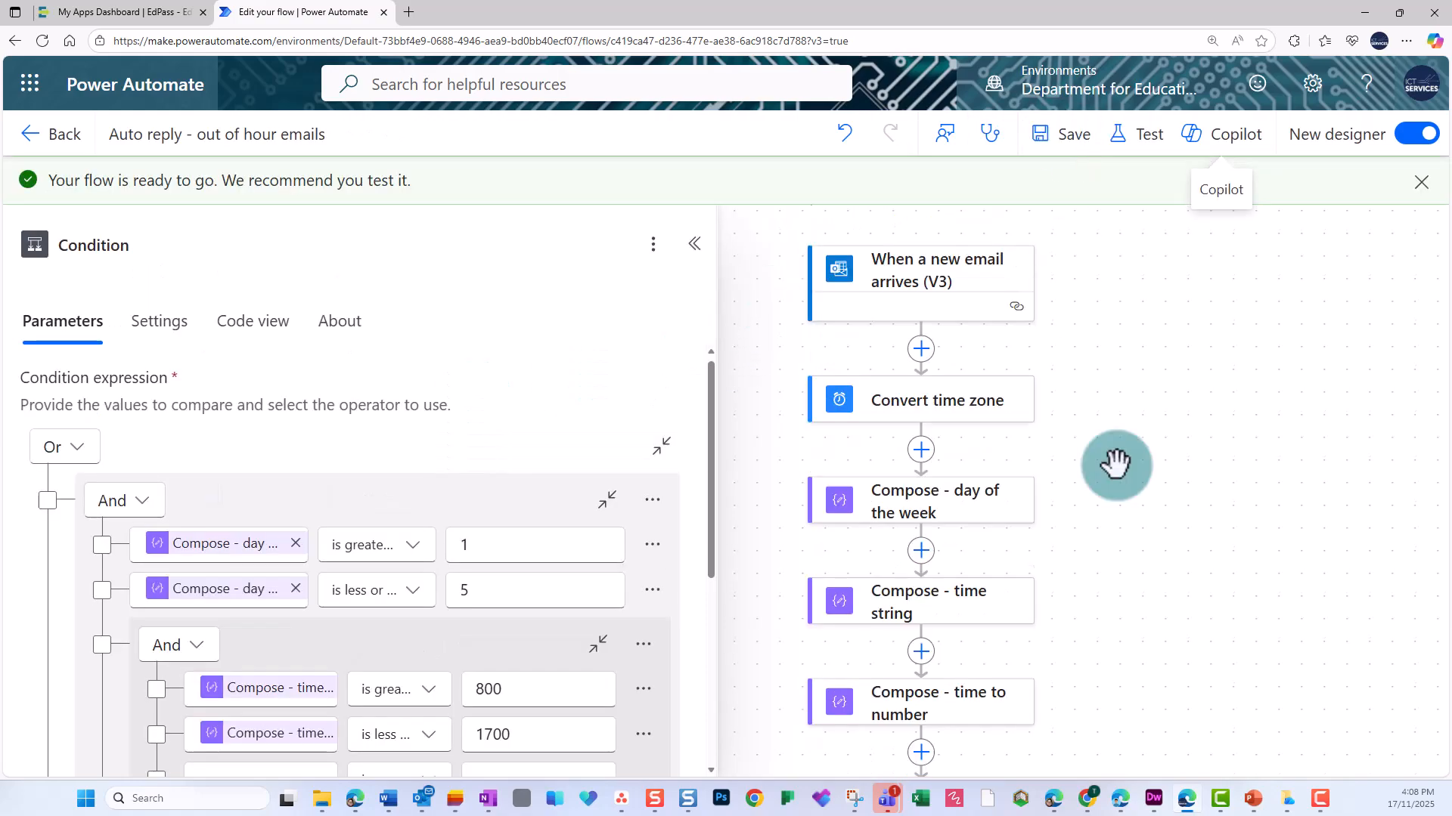
Rename the Condition action to "Condition - working hours" and save the flow.
scroll(1116, 464, "down", 3)
left_click(108, 240)
type("-")
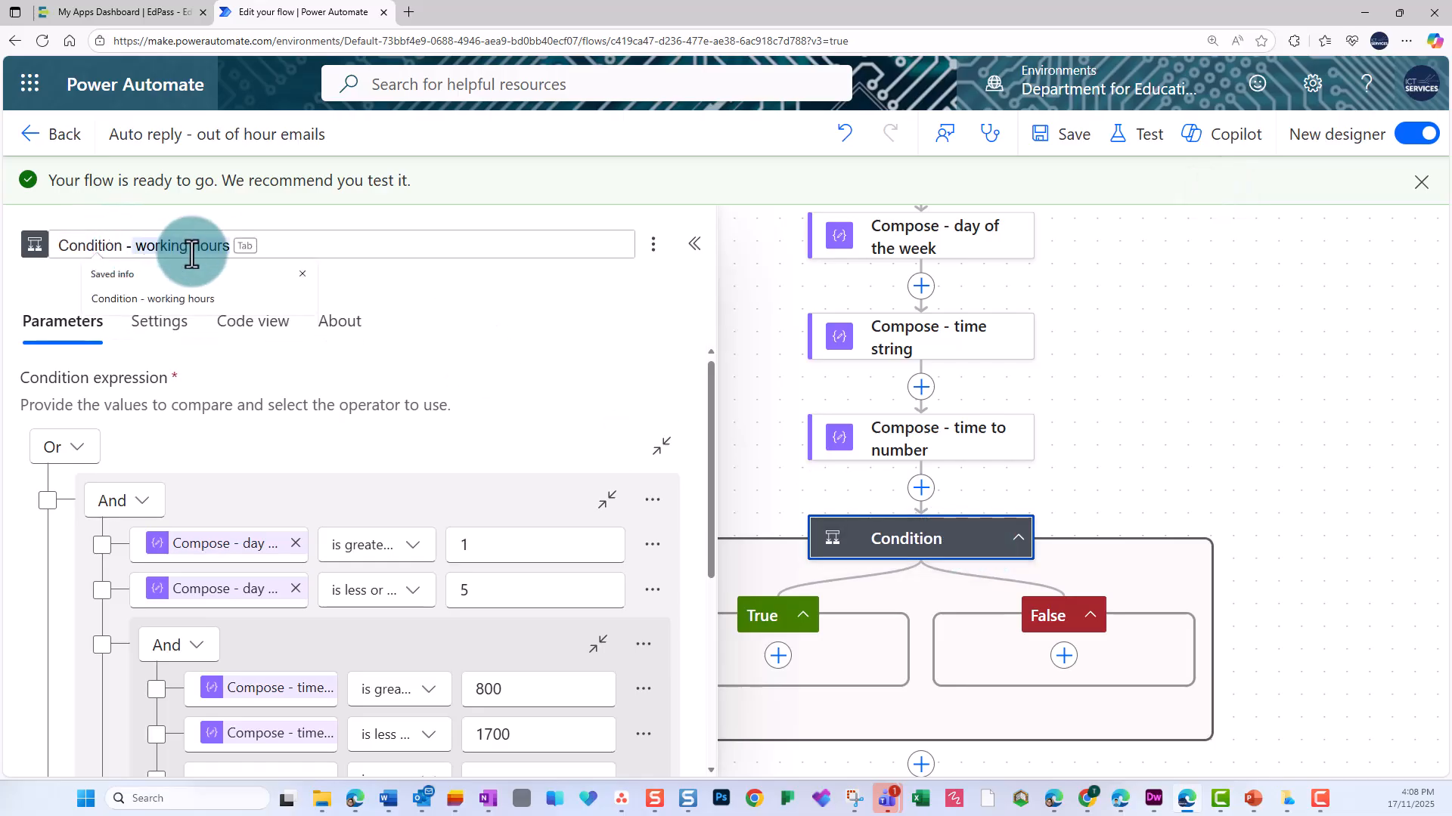
key("Tab")
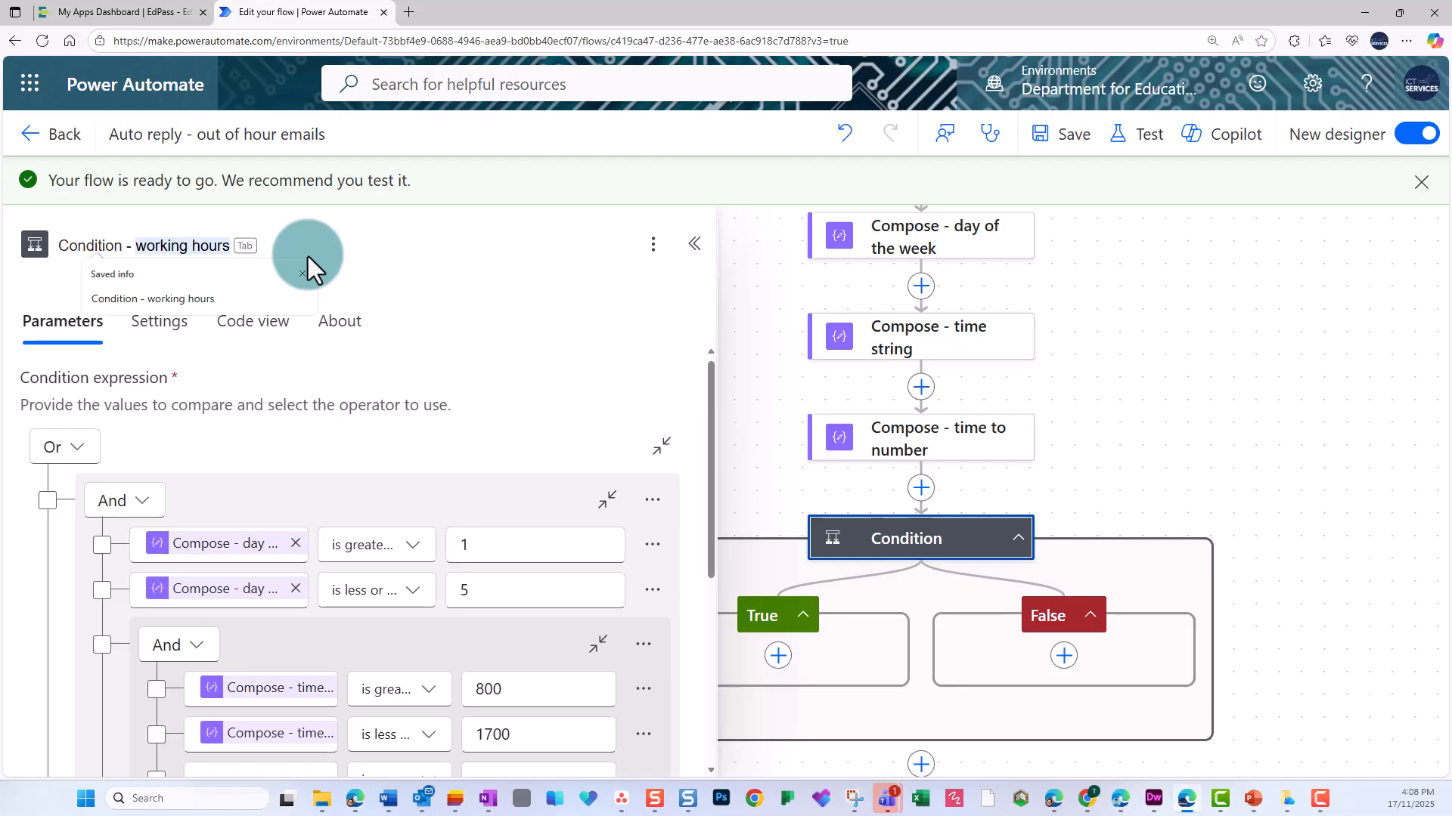
key("Return")
left_click(1054, 136)
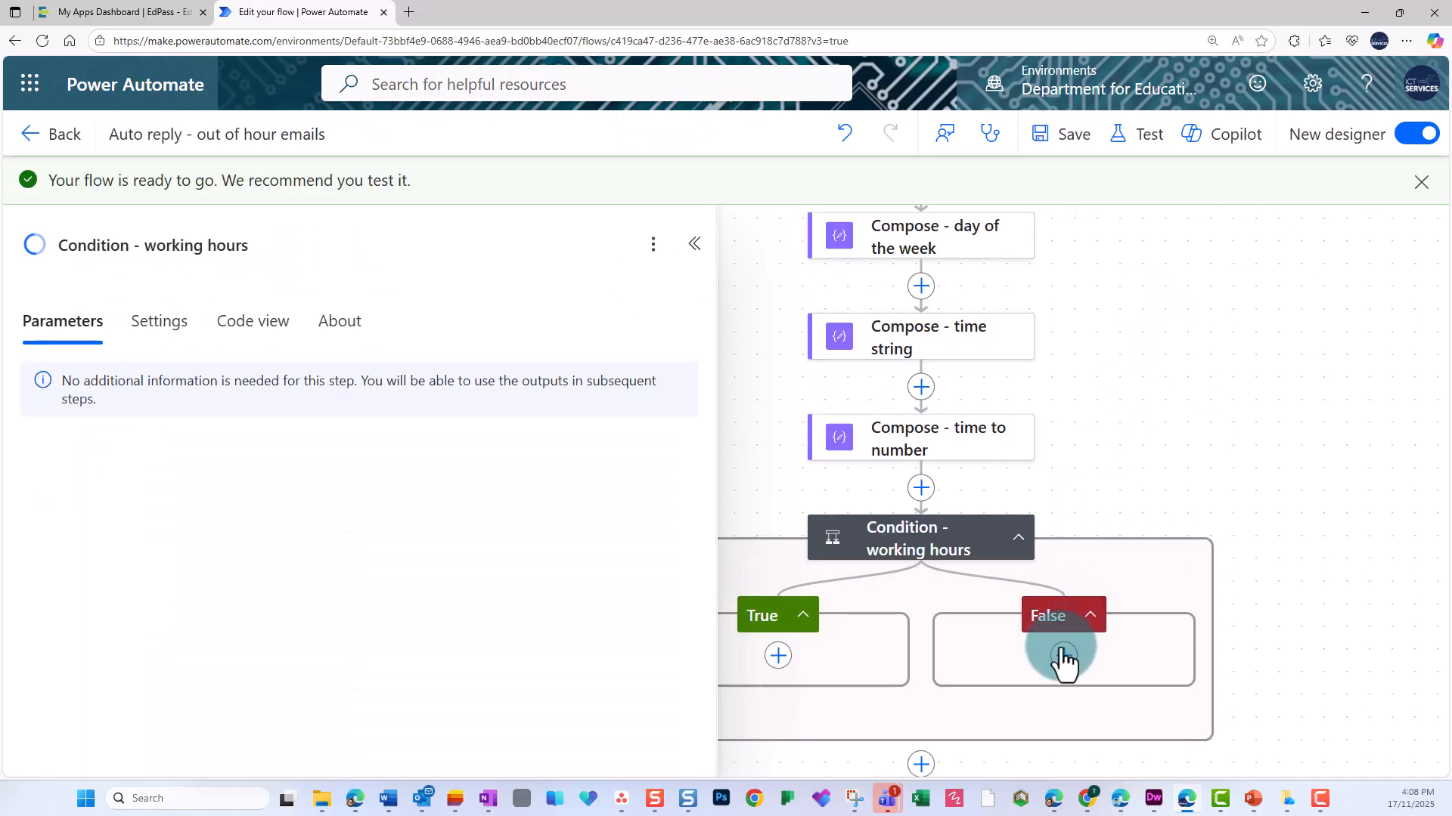
Add the Office 365 Outlook action Send an email (V2) to the condition's False branch.
left_click(1063, 655)
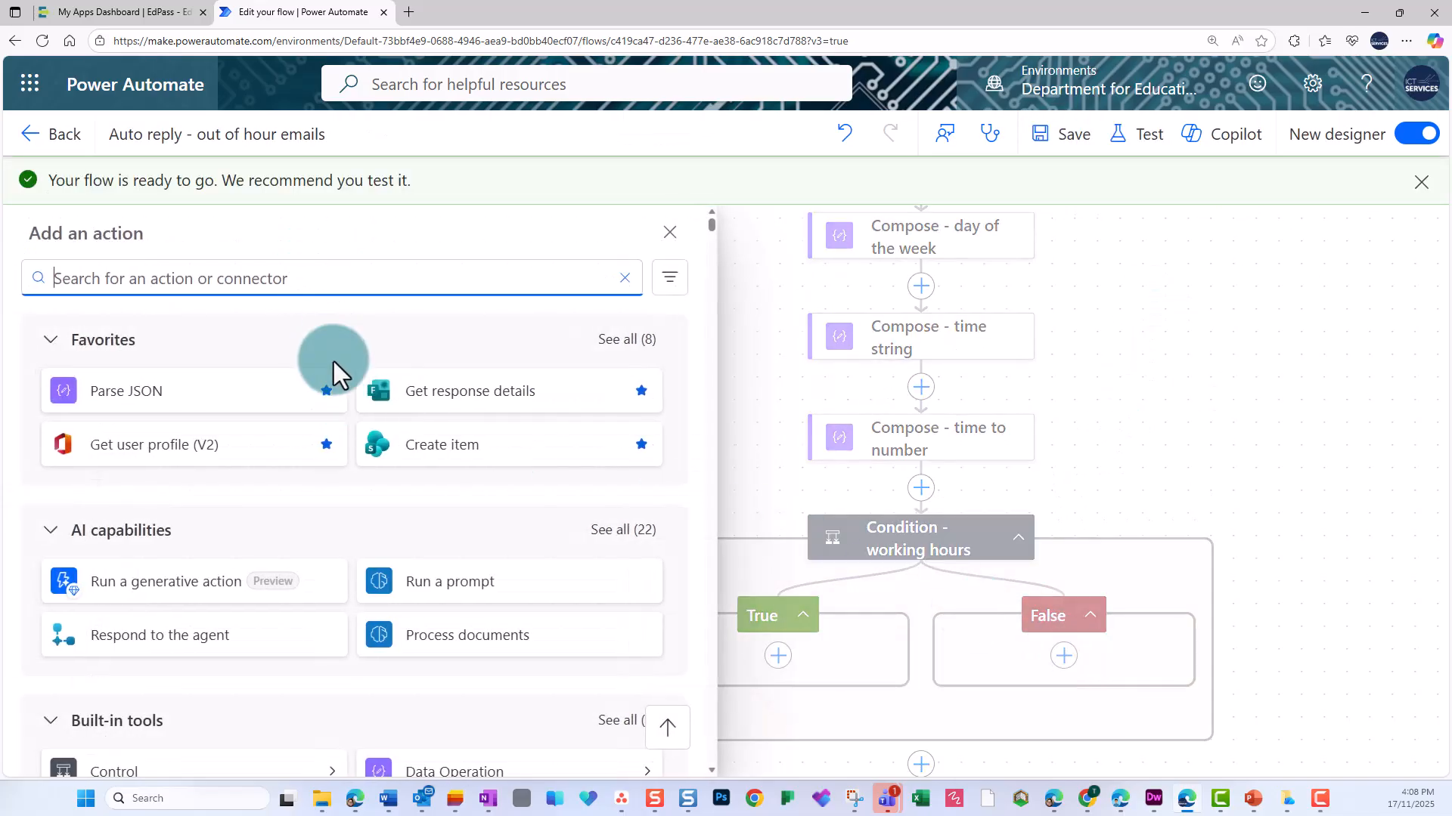
type("mail")
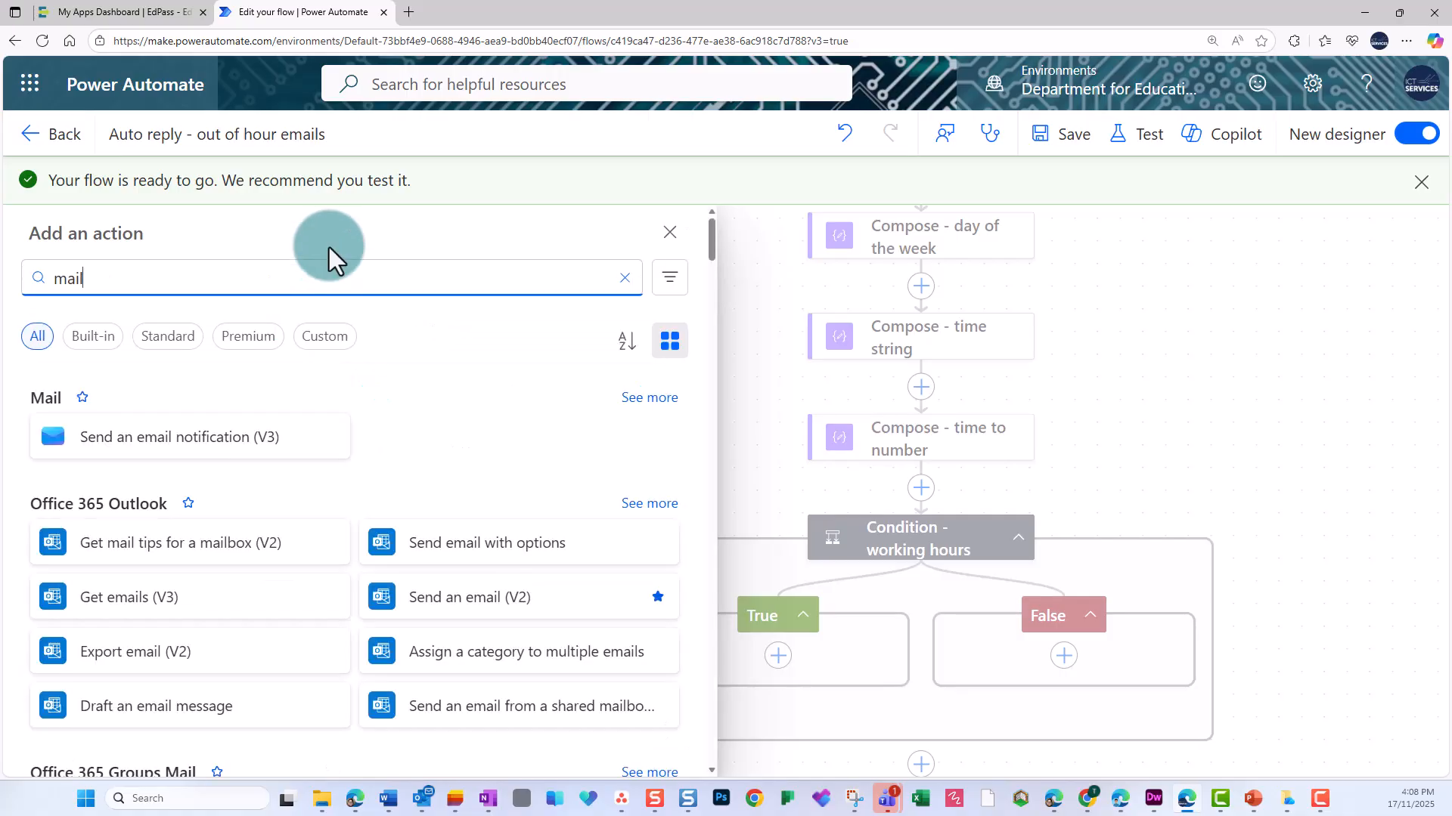
left_click(503, 616)
Set the email's To recipient to the dynamic From value of the incoming email trigger.
left_click(279, 366)
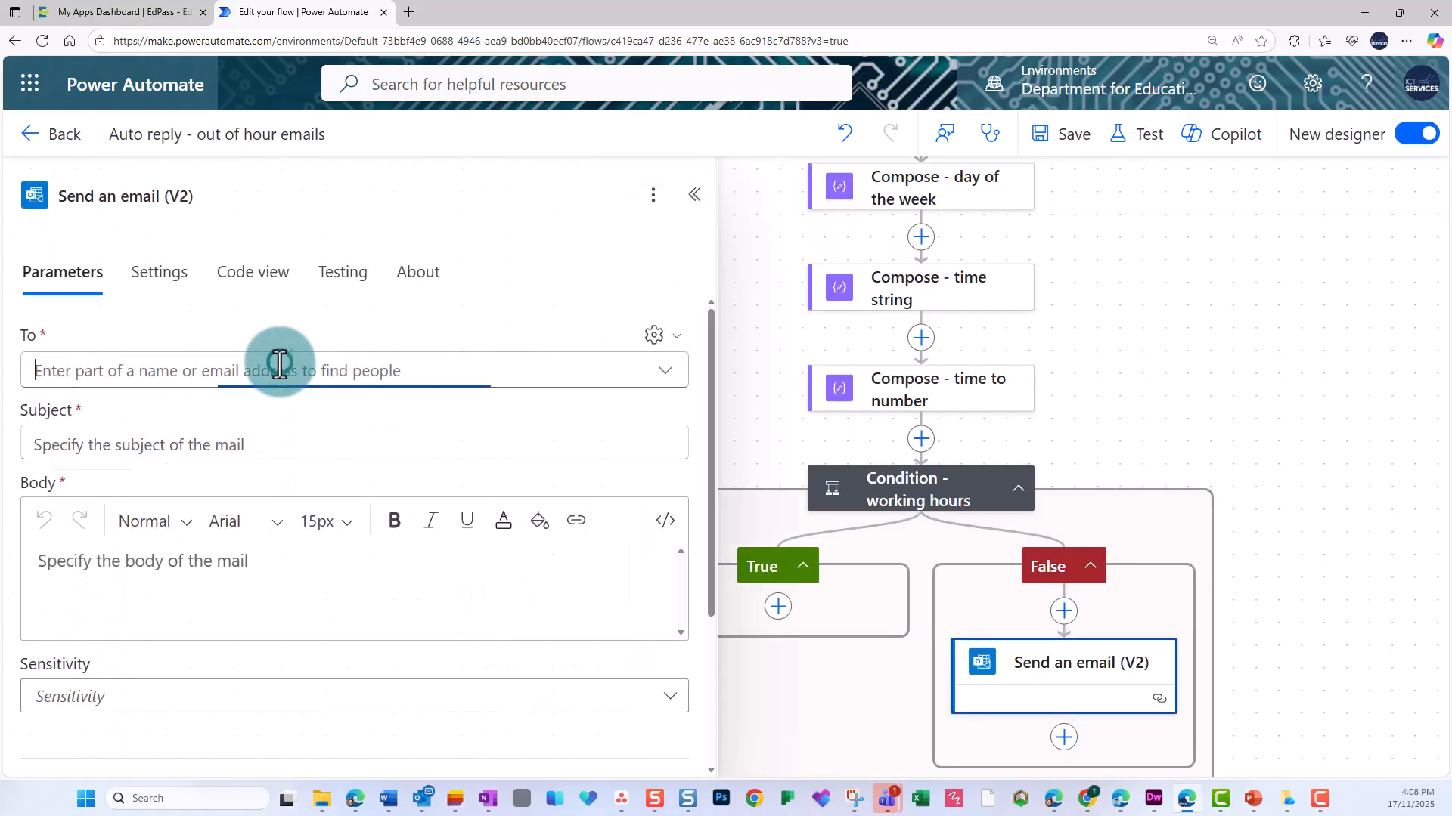
left_click(651, 338)
left_click(586, 375)
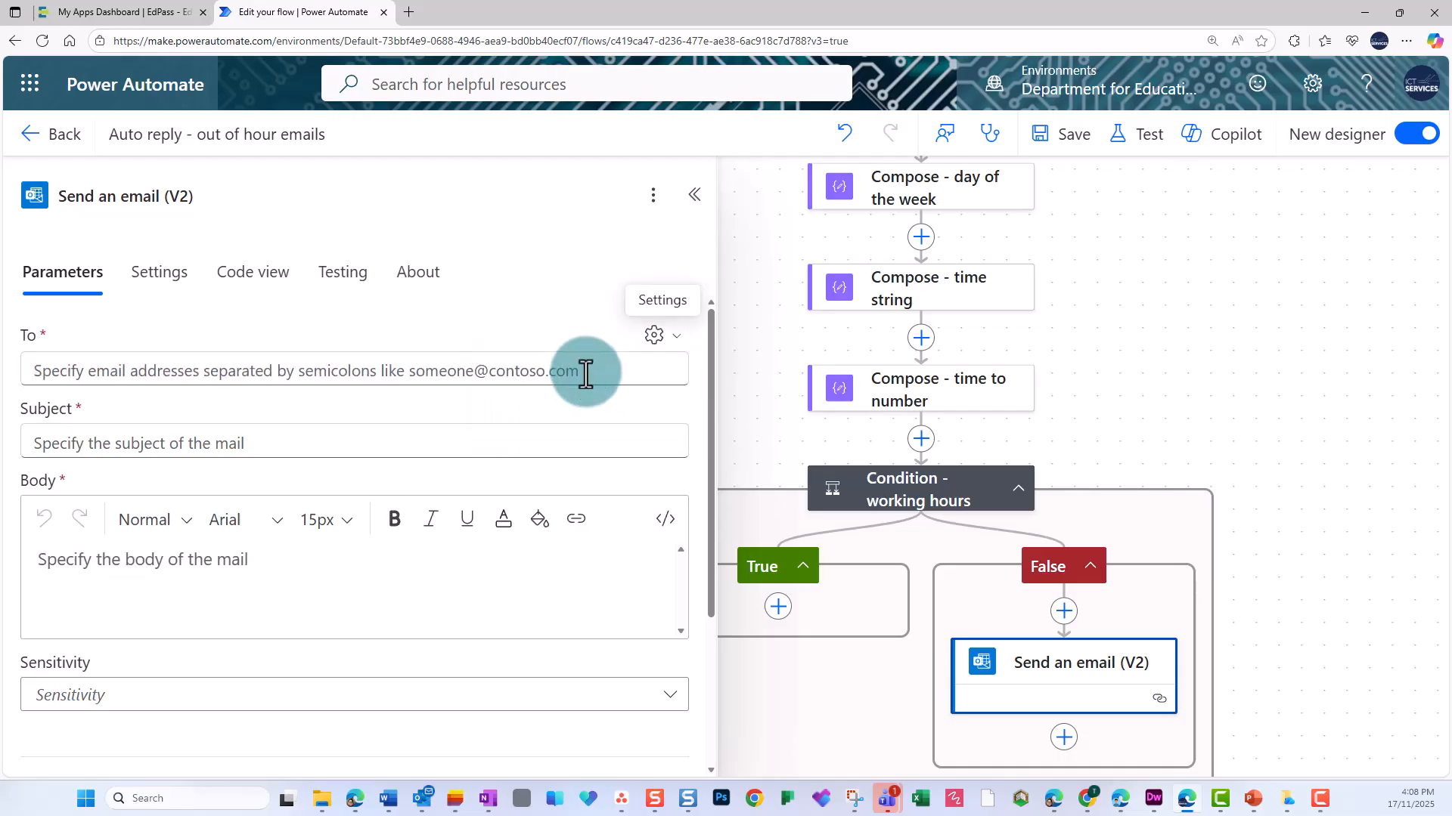
left_click(586, 370)
left_click(690, 356)
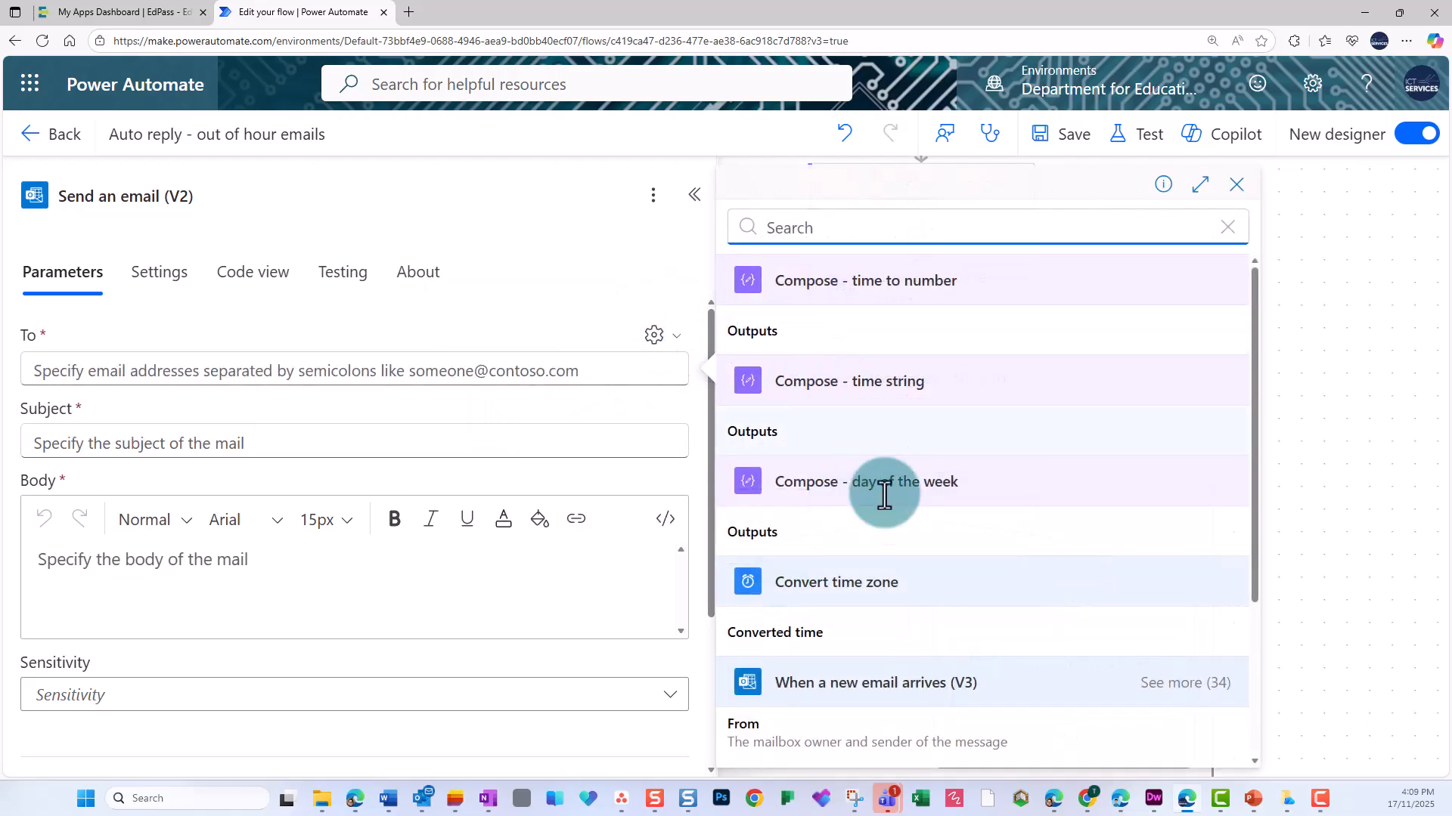
scroll(911, 574, "down", 2)
left_click(842, 597)
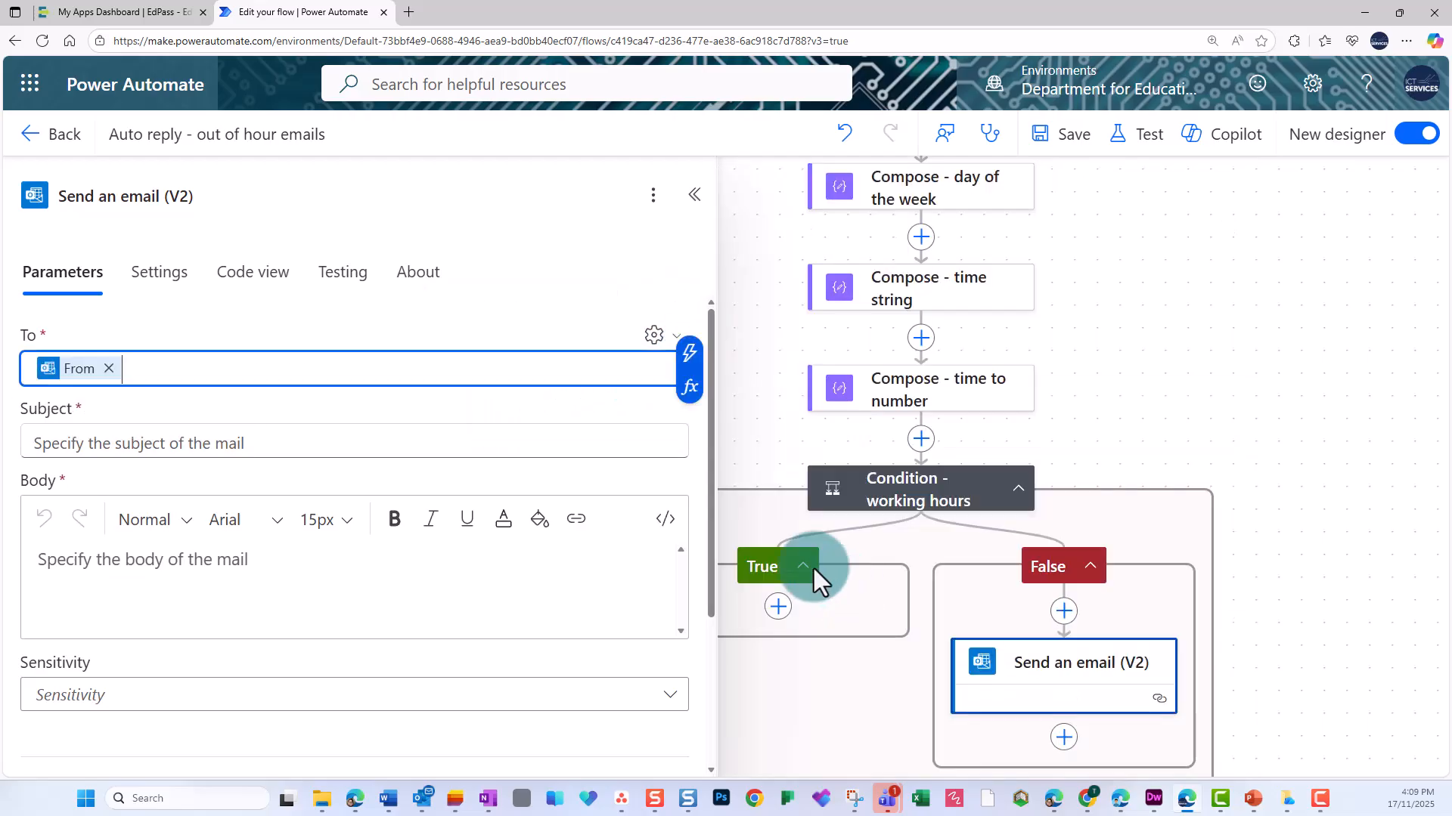
Set the email subject to "automatic reply -" followed by the staff member's short name and "will respond in work hours".
left_click(330, 441)
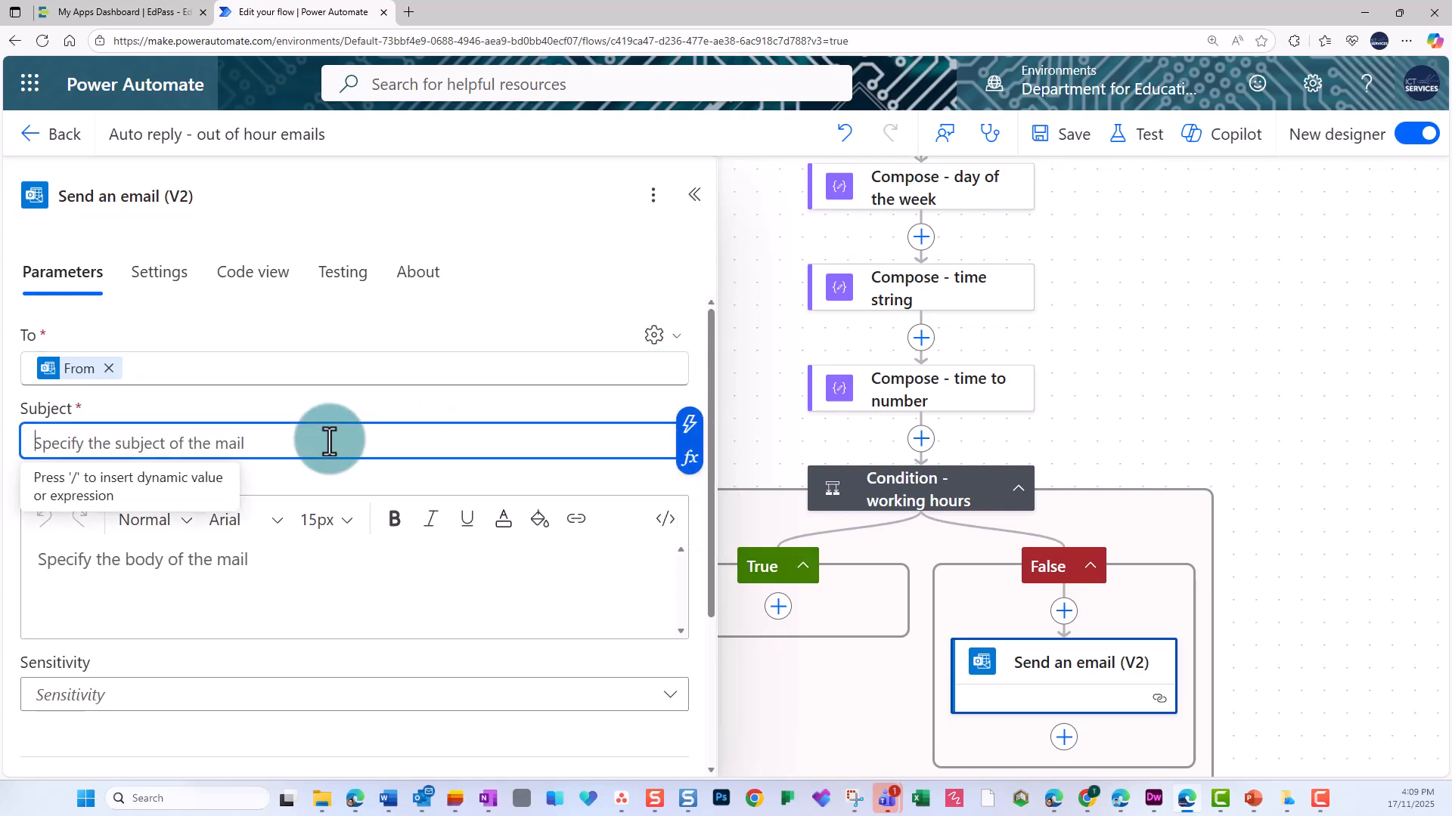
type("automatic reply")
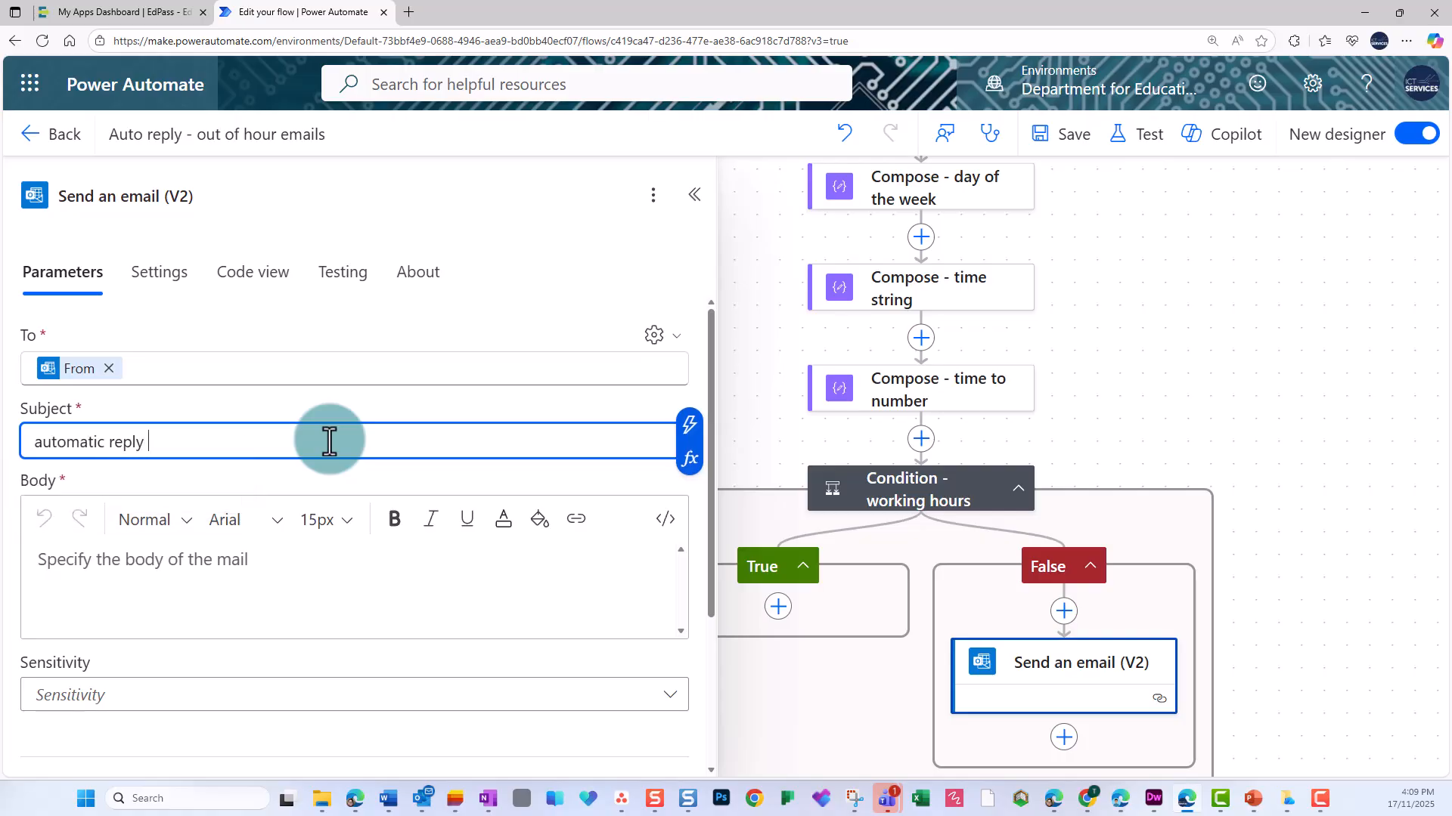
type(" - Mrs N will respond in work hours")
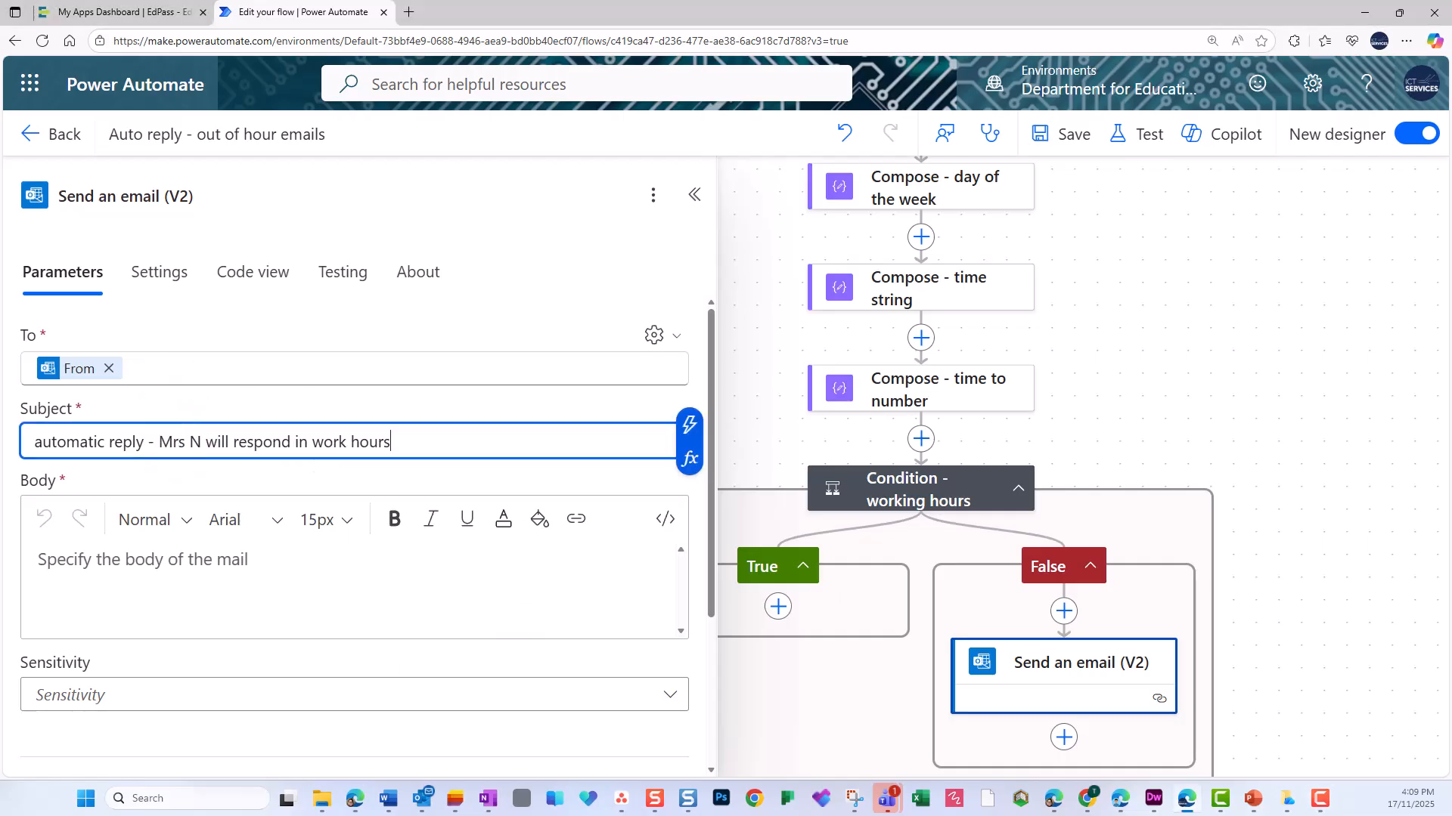
Paste the prepared working-hours reply message (Monday to Friday, 8:00am – 5:00pm) into the email body and save the flow.
key("alt+Tab")
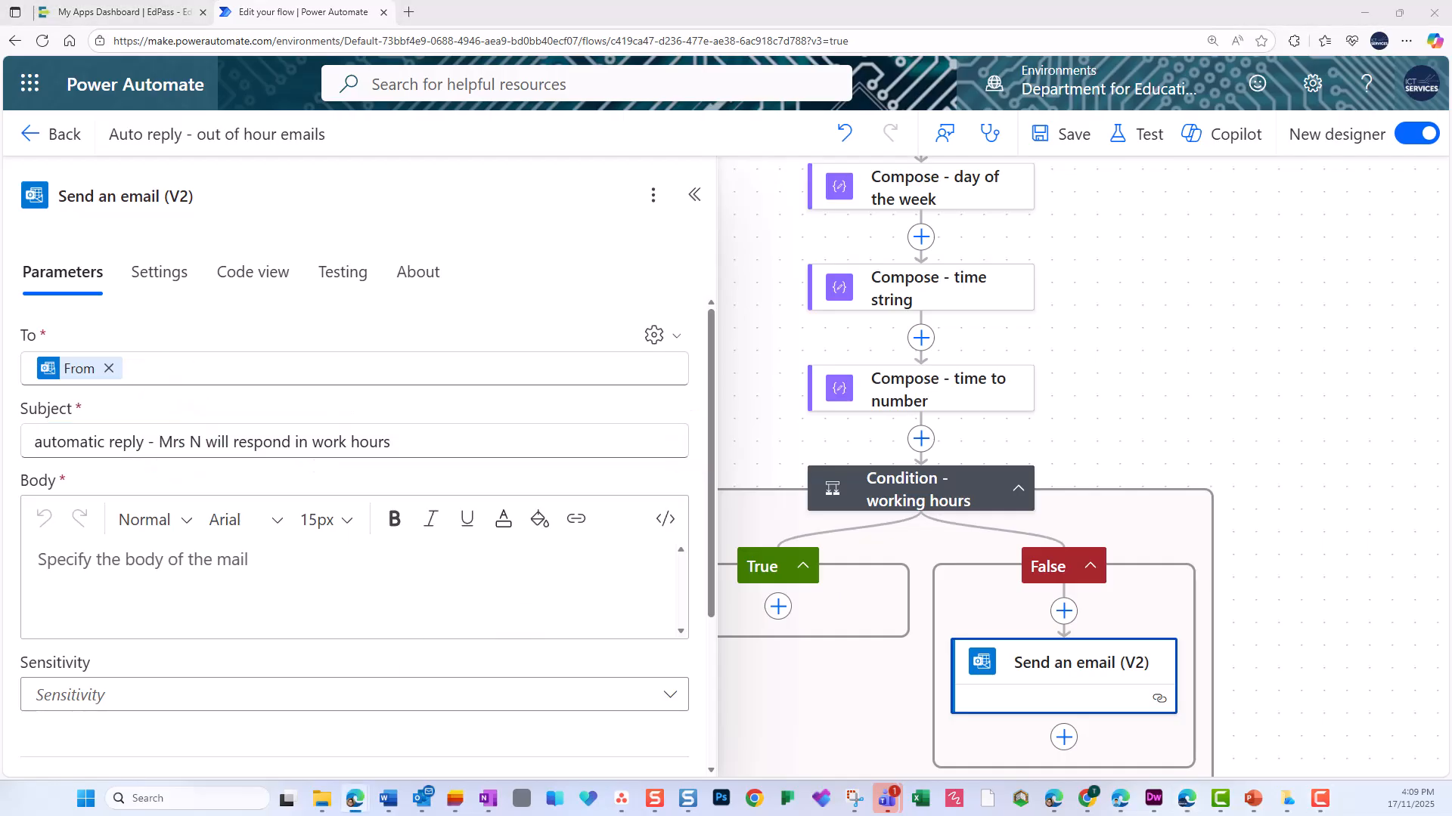
left_click(278, 579)
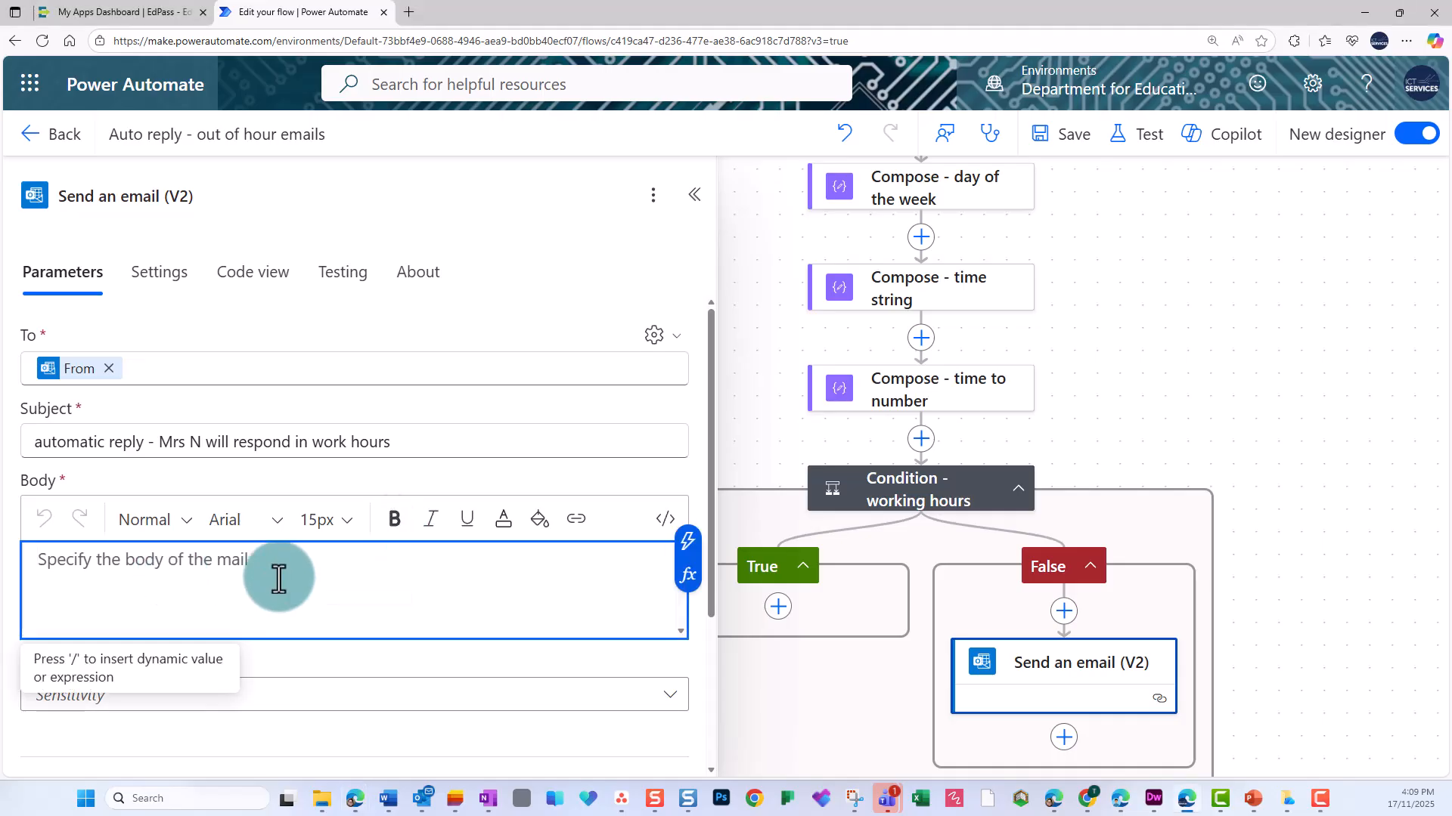
type("Hi,  Thank you for your email. My working hours are Monday to Friday, 8:00am – 5:00pm. Please be aware that outside of these hours, I may not be able to respond immediately.  Your correspondence is important to me, and I will reply as soon as possible during my working hours.  Thank you for your understanding.  Kind regards,  Mrs N")
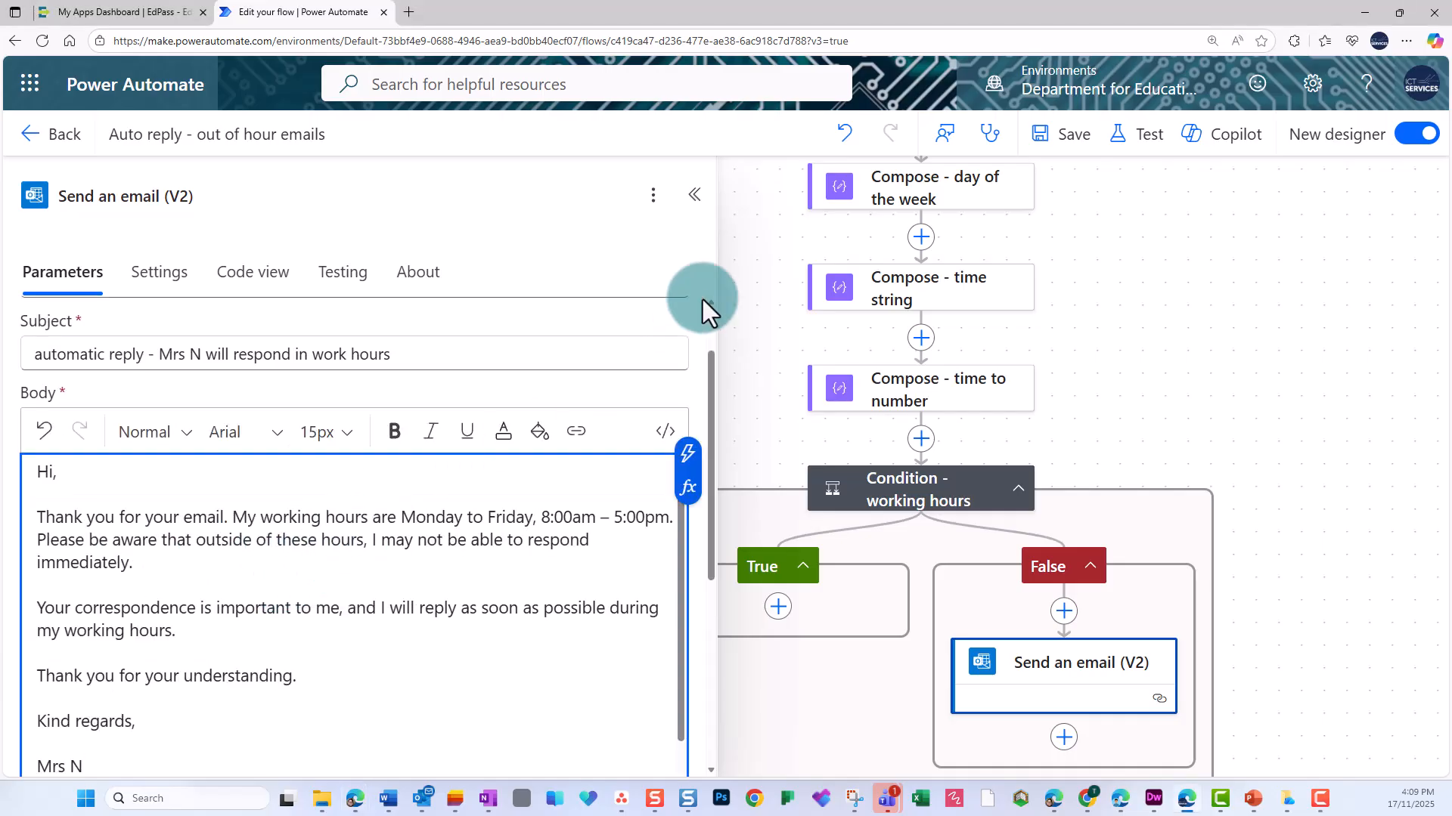
left_click(754, 306)
left_click(1081, 147)
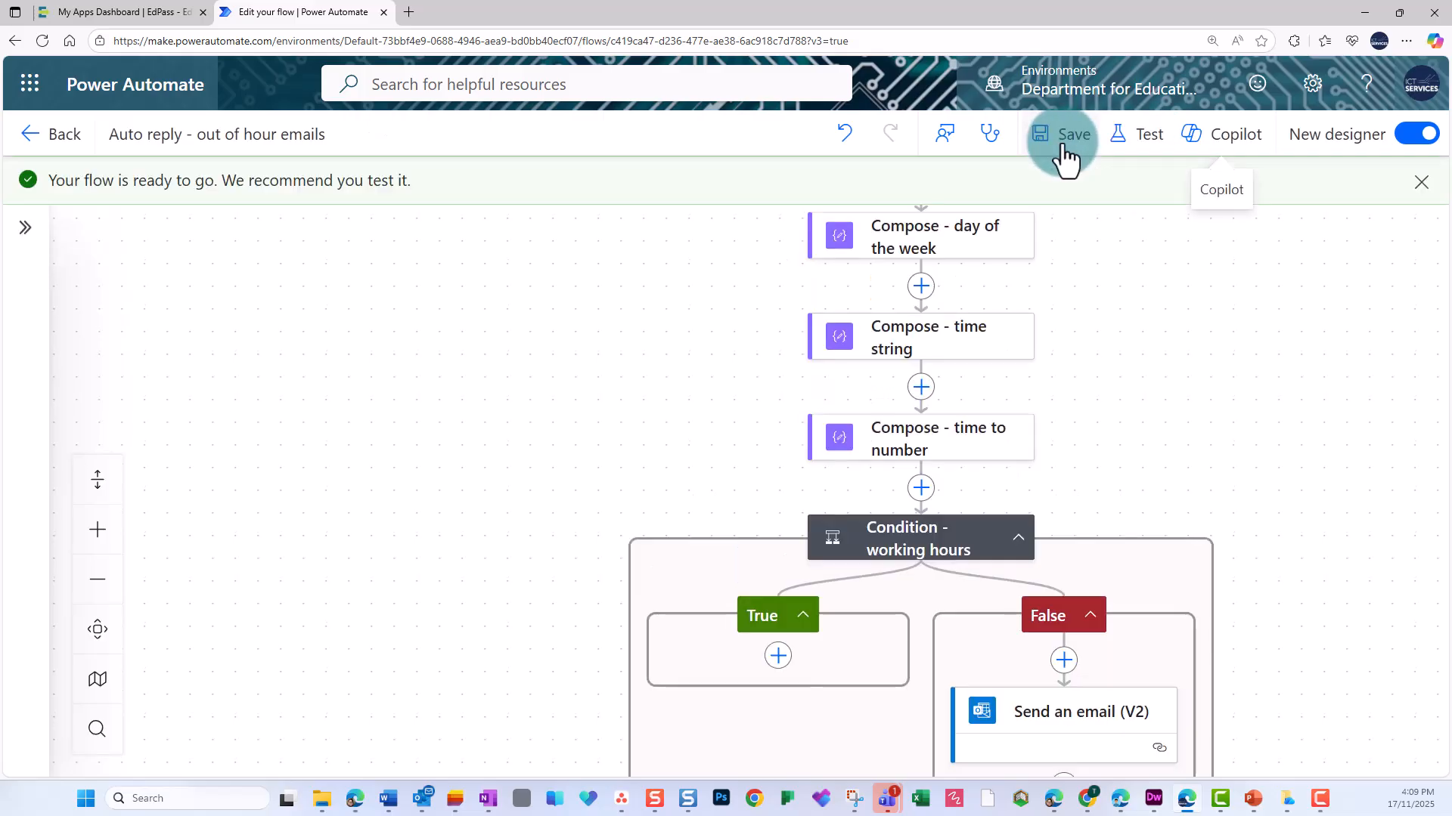
Start a manual test of the flow and send the drafted homework extension forward from Outlook to trigger it.
left_click(1142, 137)
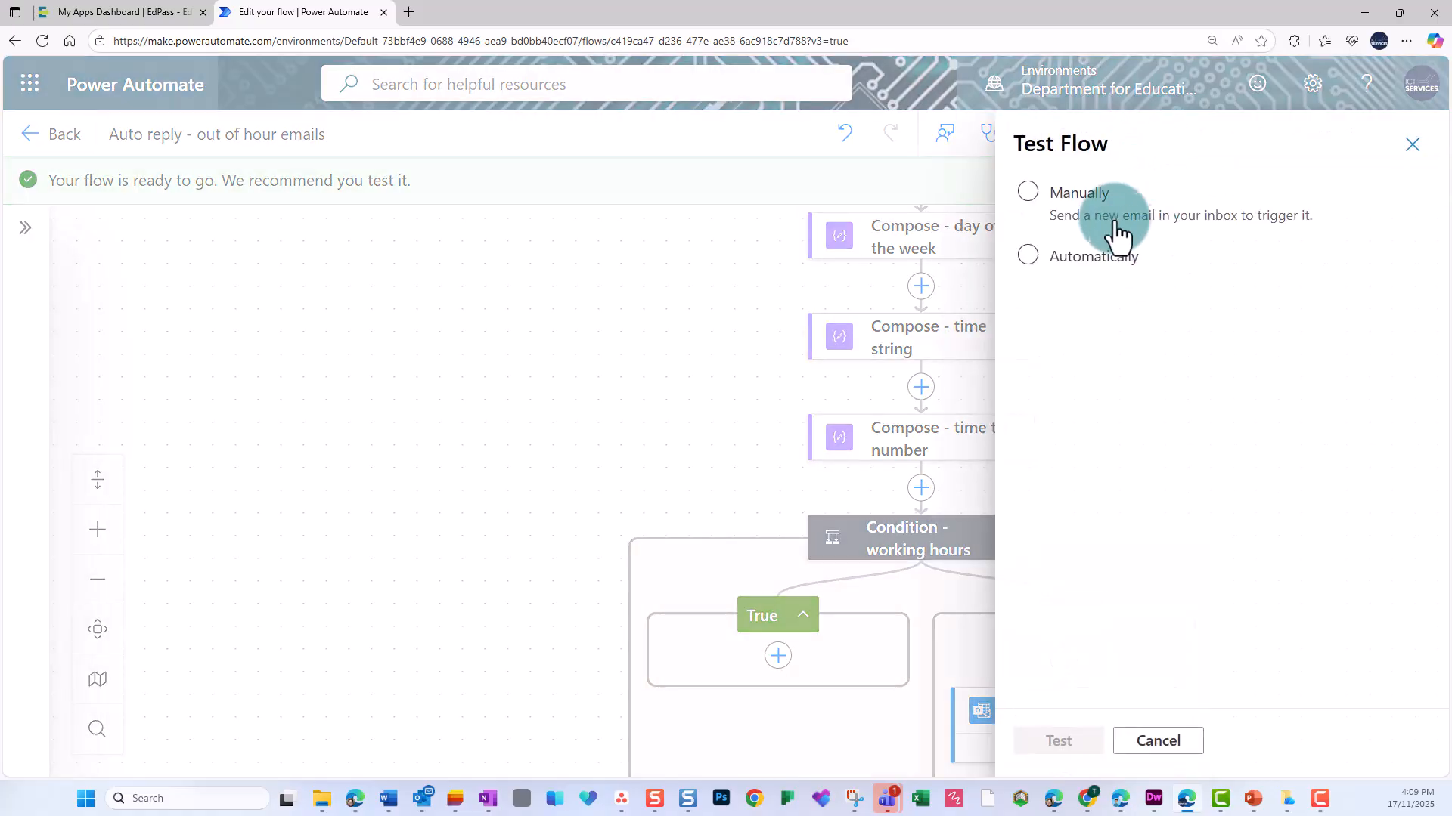
left_click(1104, 208)
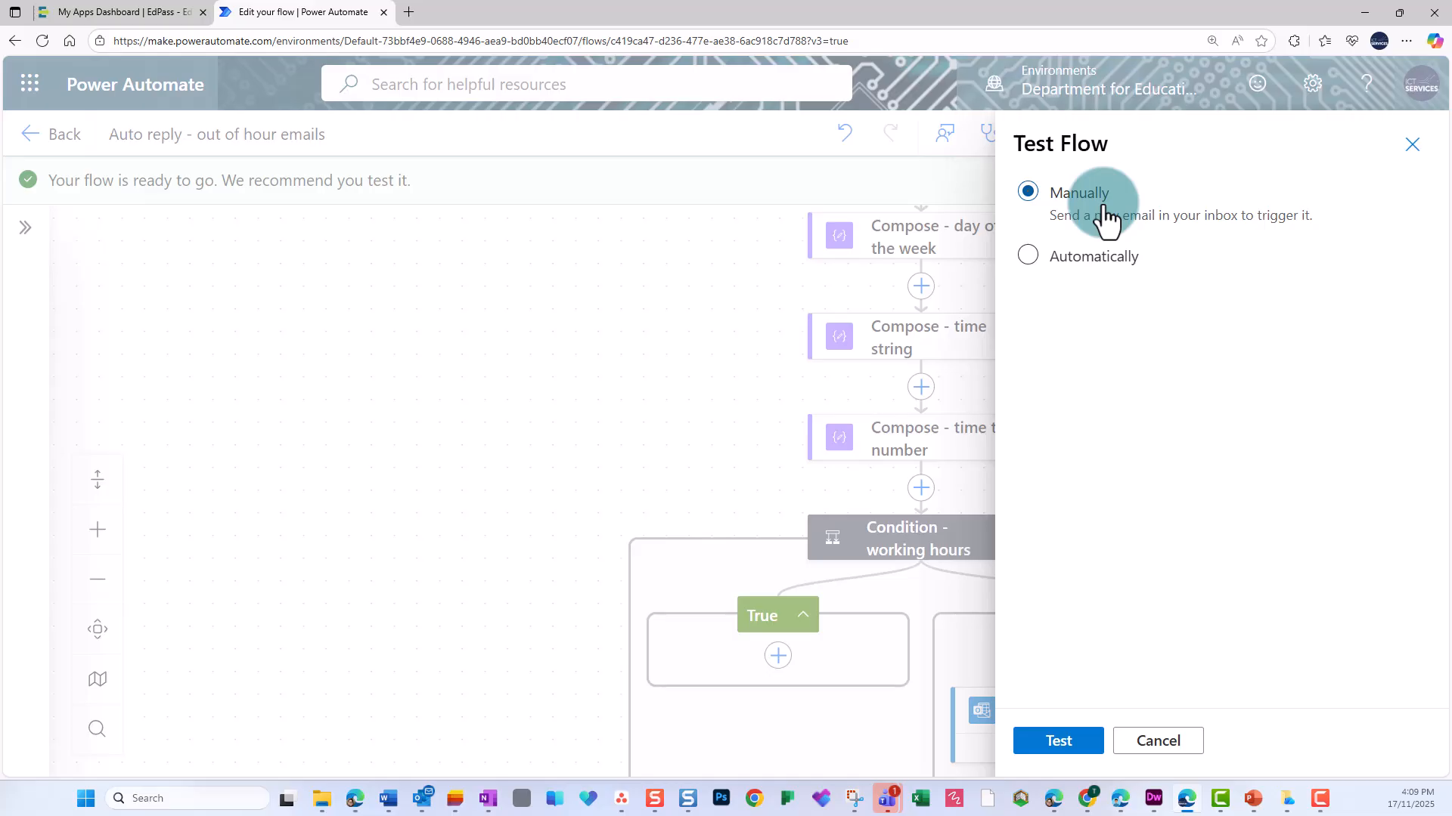
left_click(1059, 743)
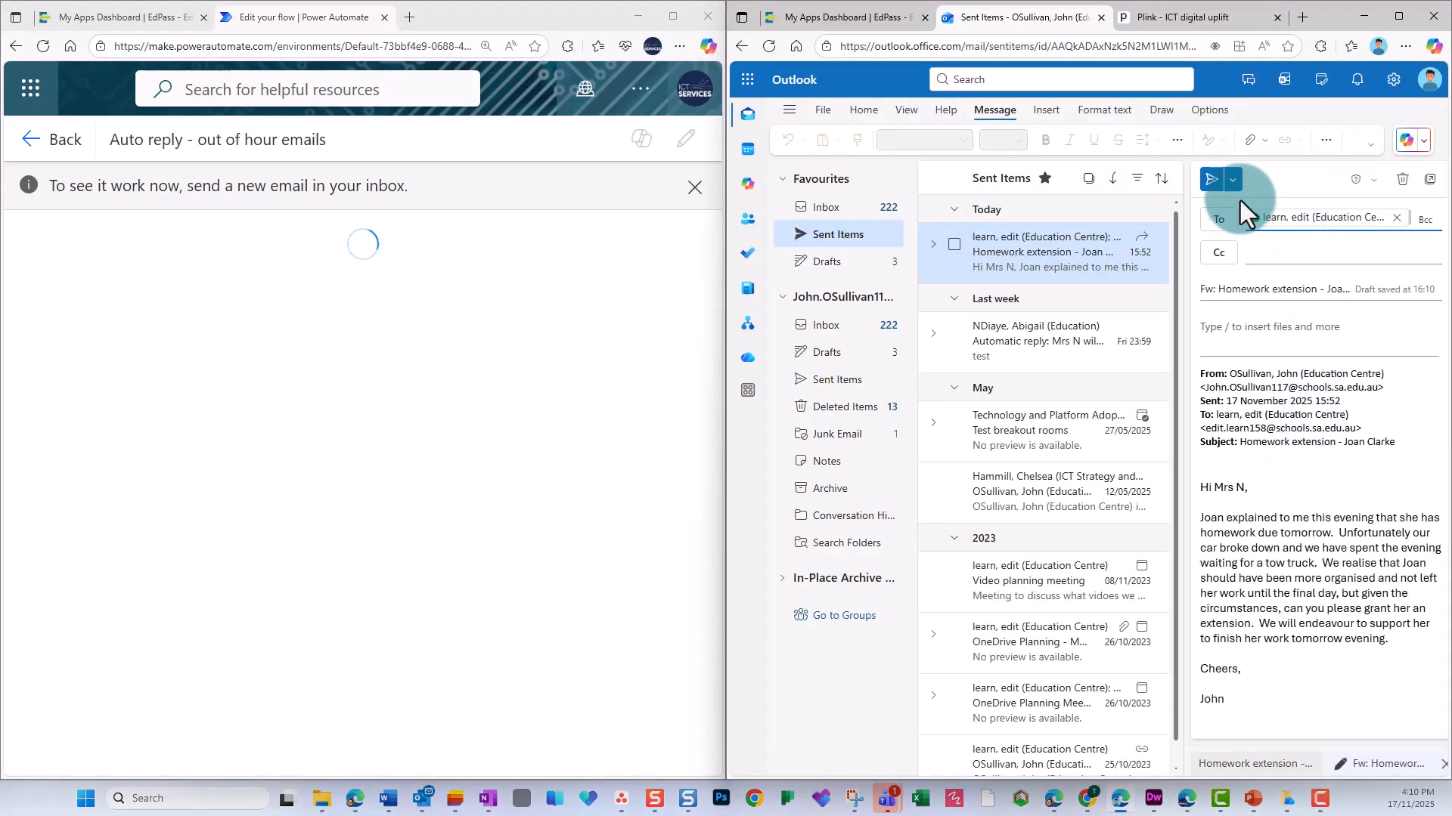
left_click(1215, 181)
Open the resulting flow run in Power Automate and examine how each row of the working hours condition evaluated.
left_click(63, 140)
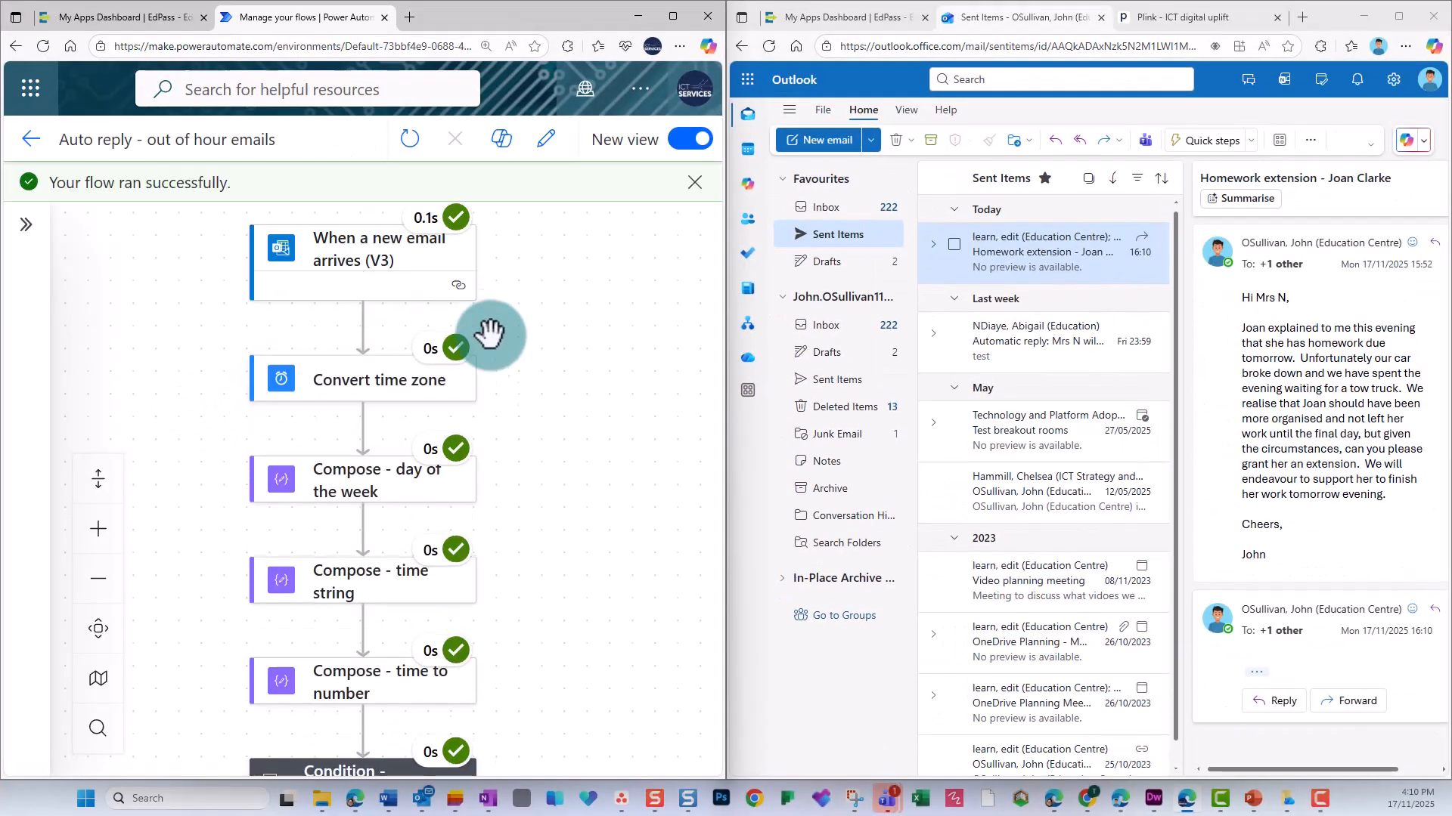
scroll(493, 381, "down", 1)
scroll(484, 383, "down", 3)
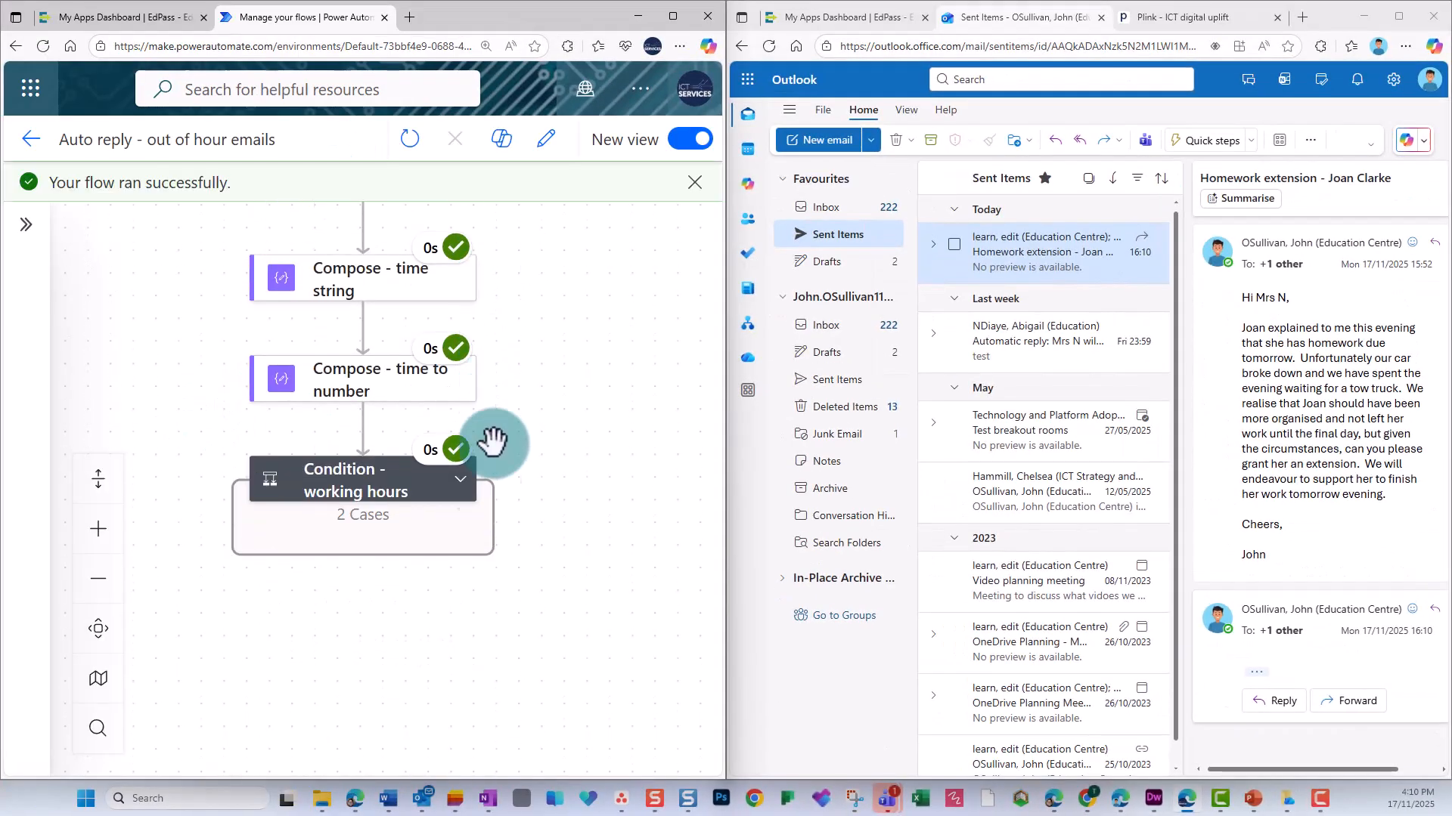
left_click(463, 482)
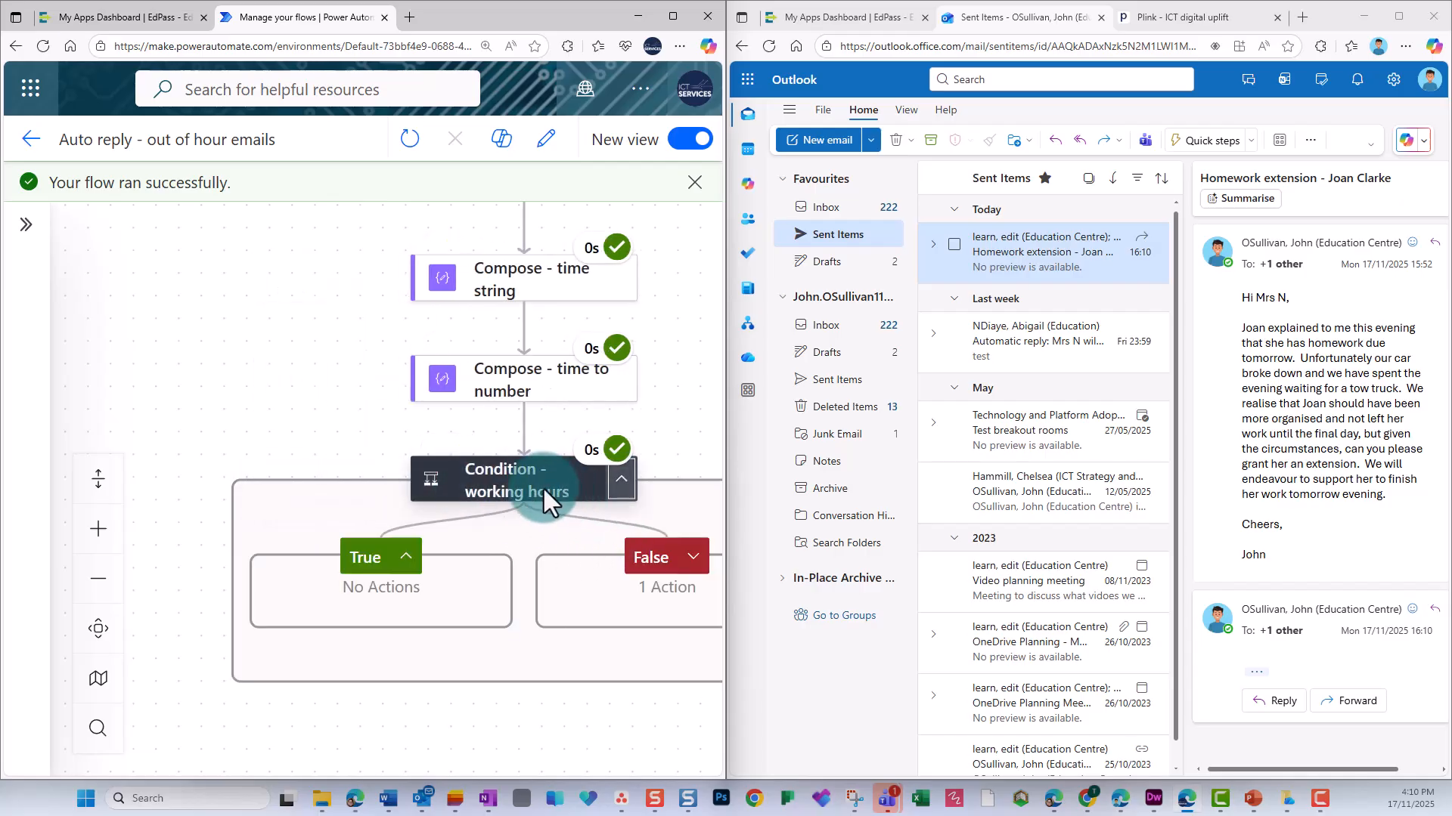
left_click(543, 487)
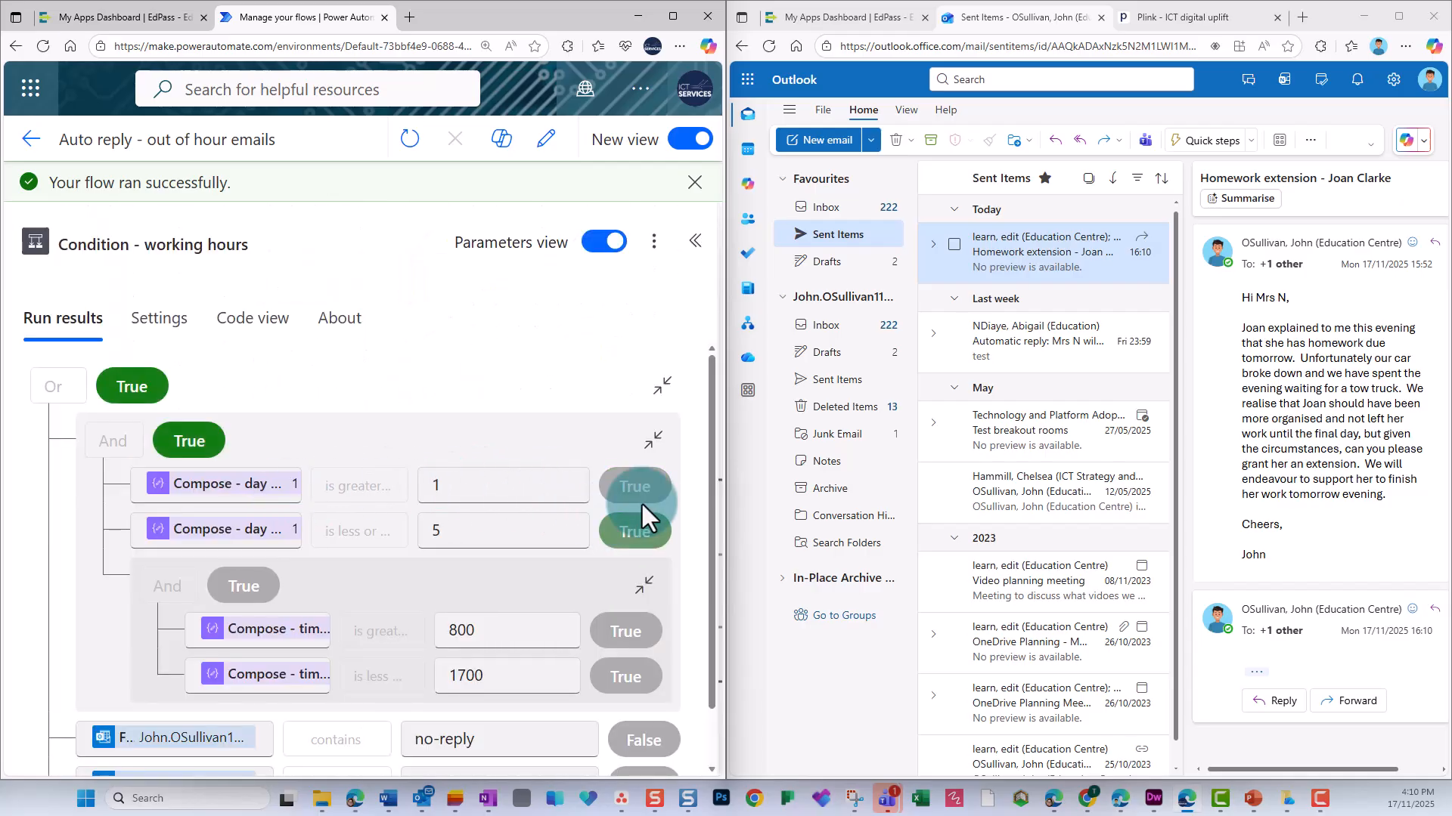
scroll(551, 520, "down", 2)
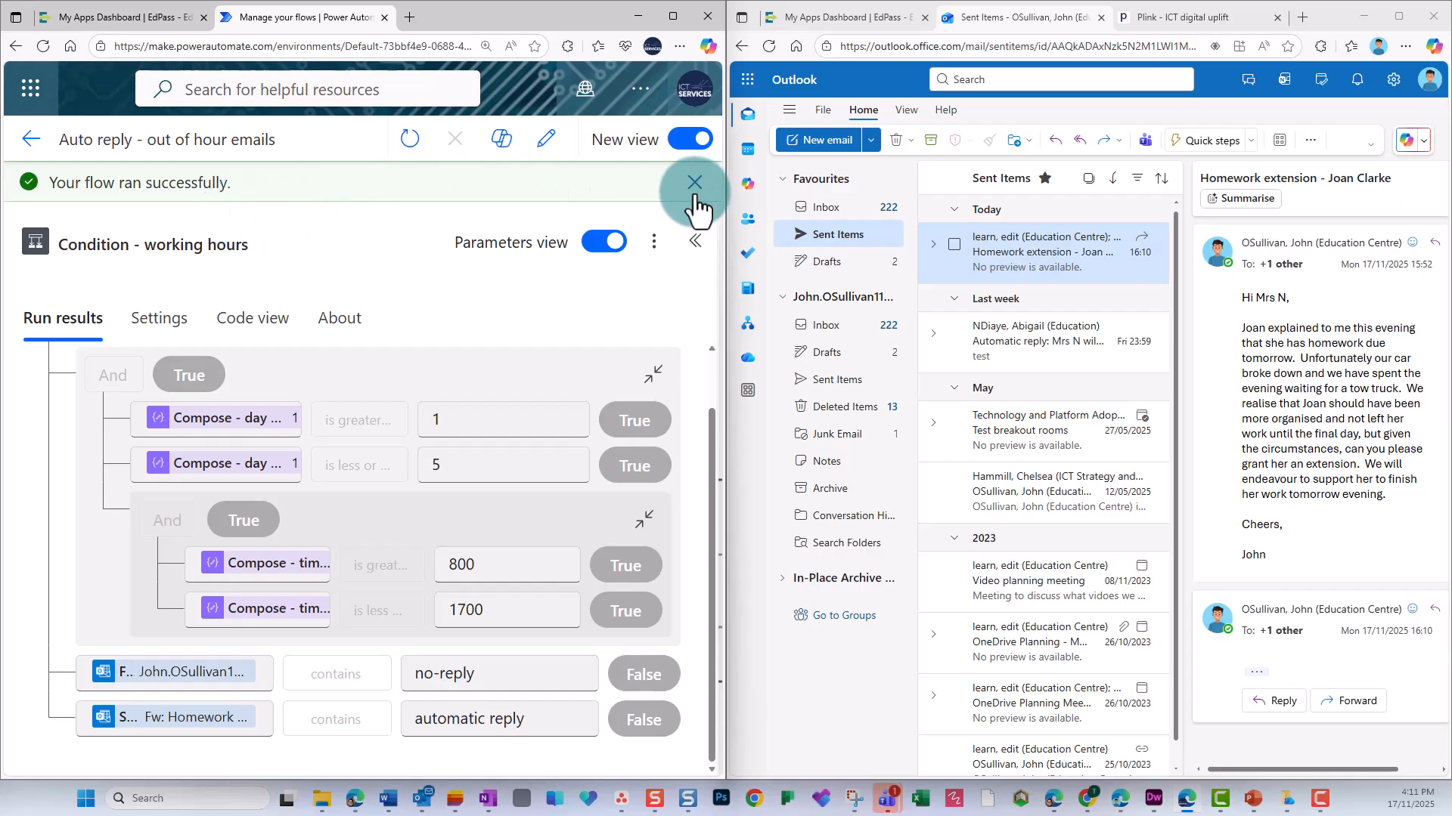
Expand the False branch in the run results to check whether the Send an email action ran.
left_click(694, 241)
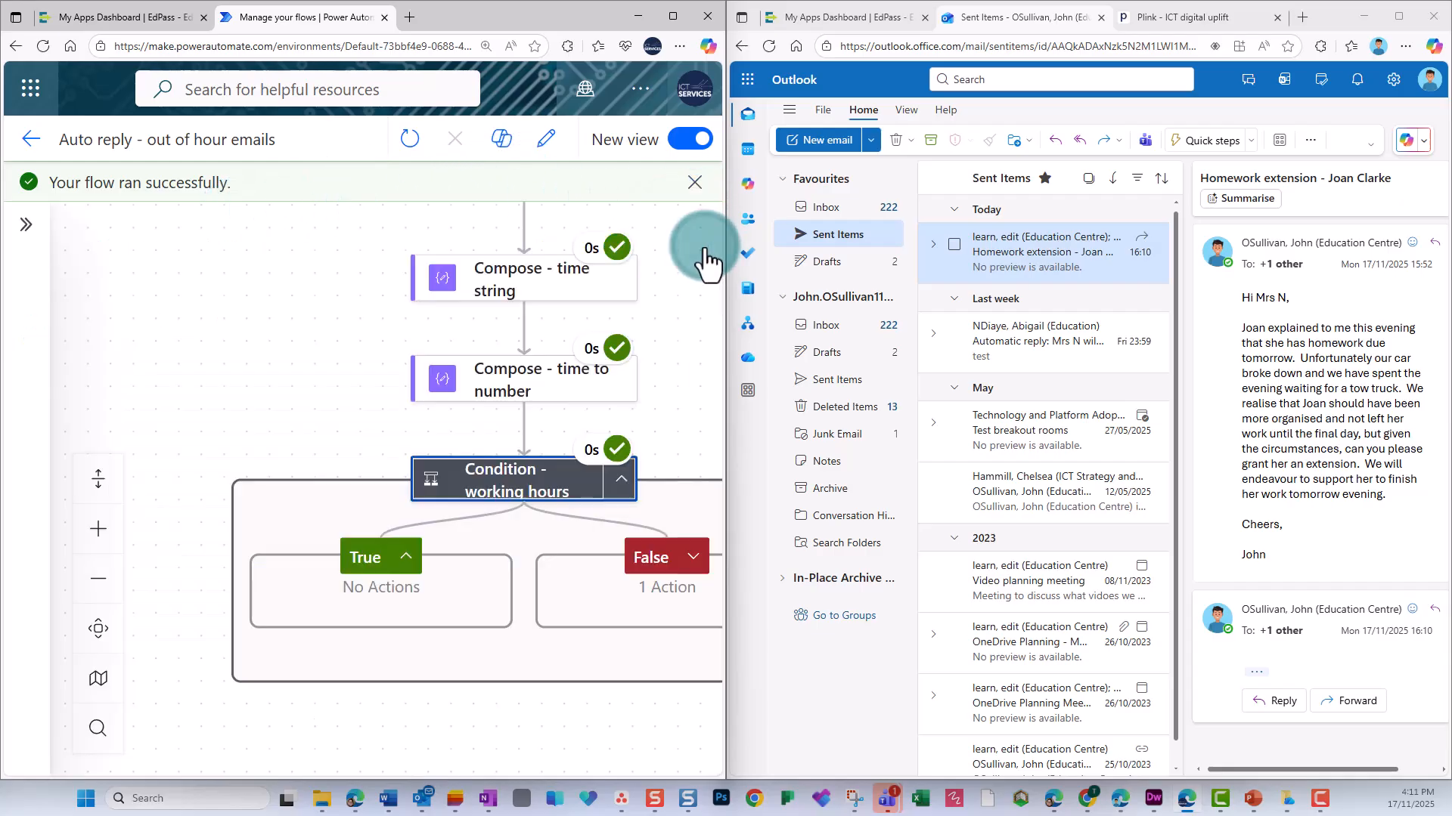
left_click(693, 557)
left_click_drag(479, 684, 298, 634)
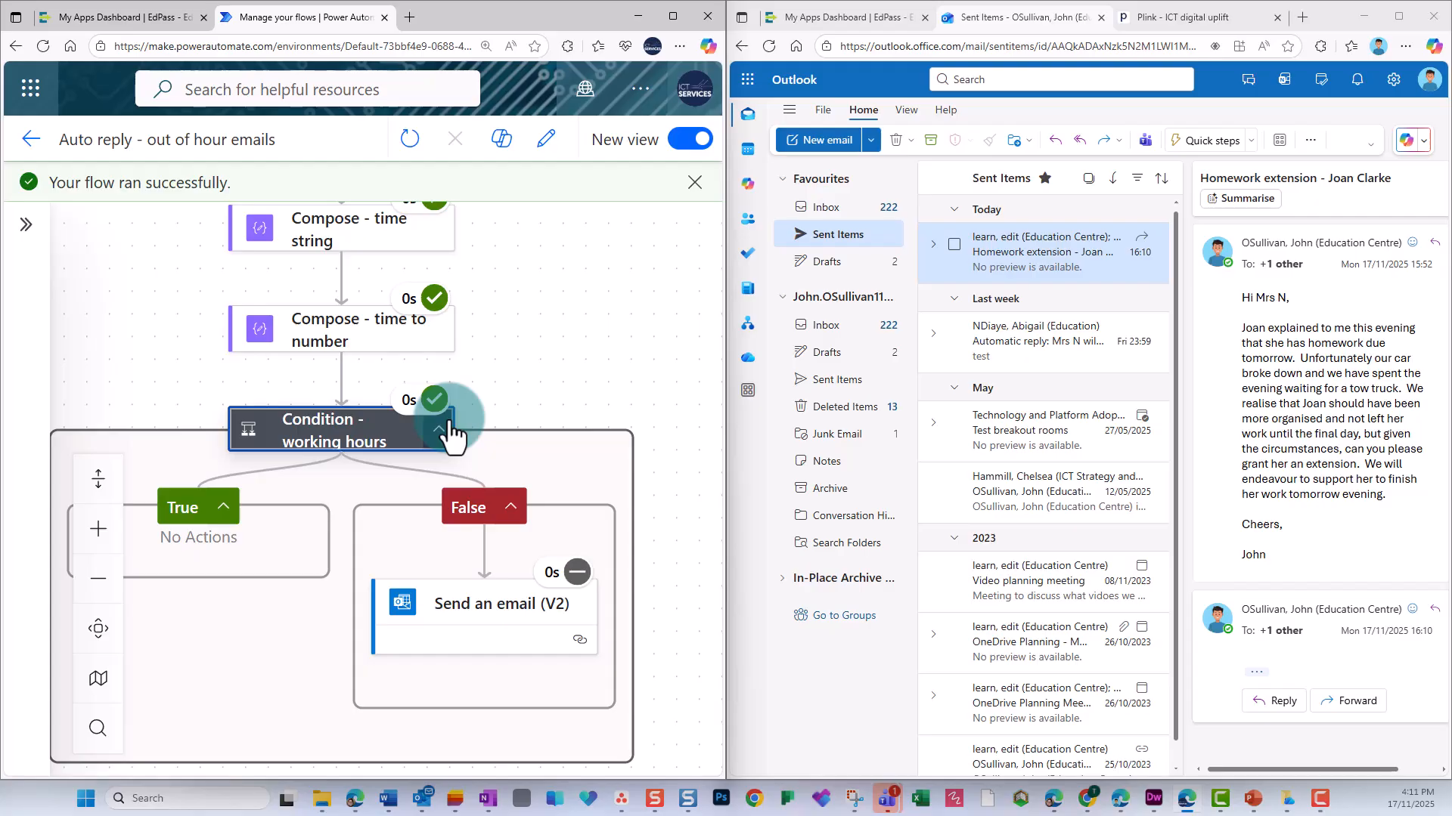
Edit the flow to set the working hours condition's upper time limit to 1400, and save it.
left_click(548, 141)
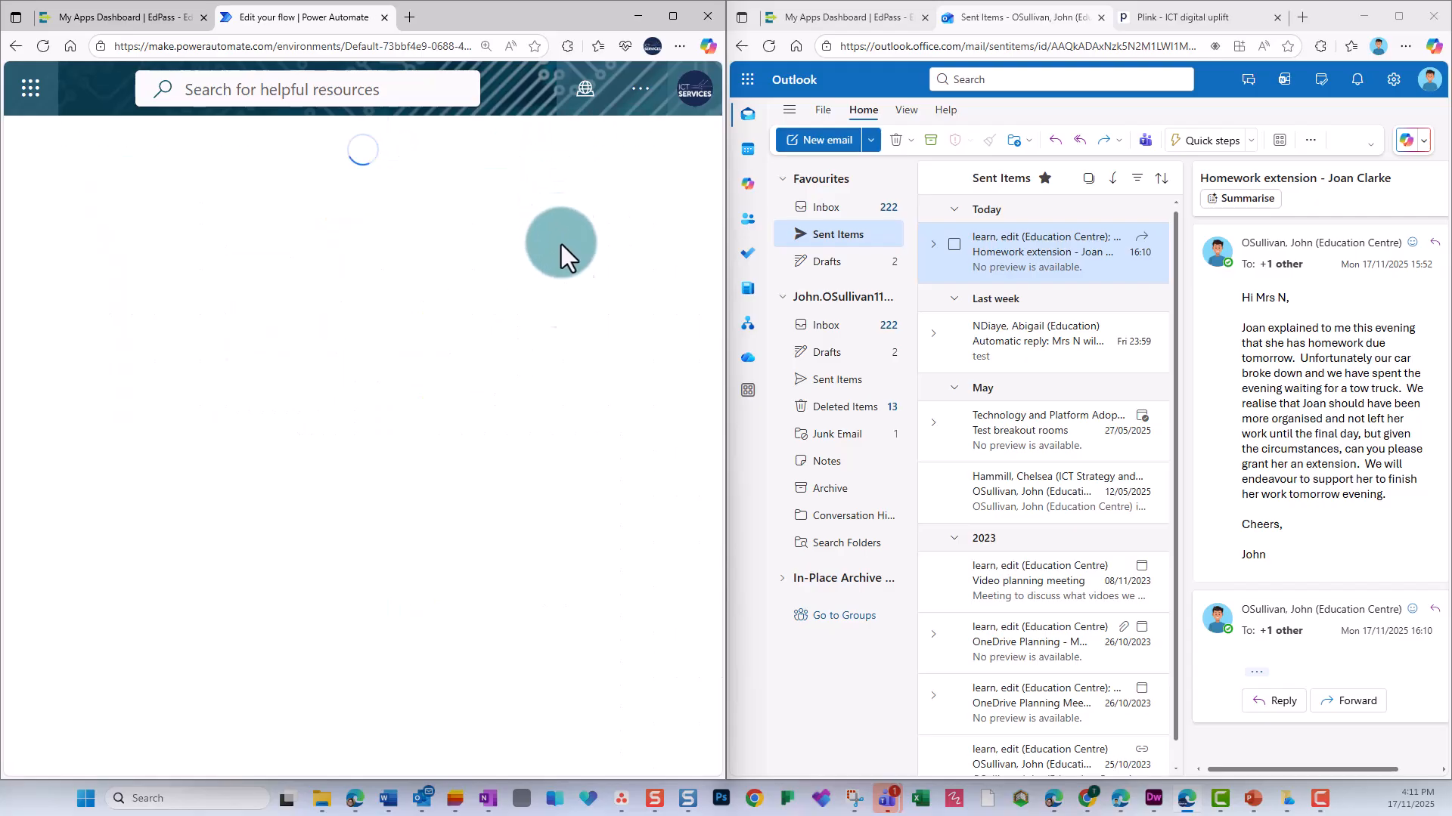
scroll(539, 467, "down", 3)
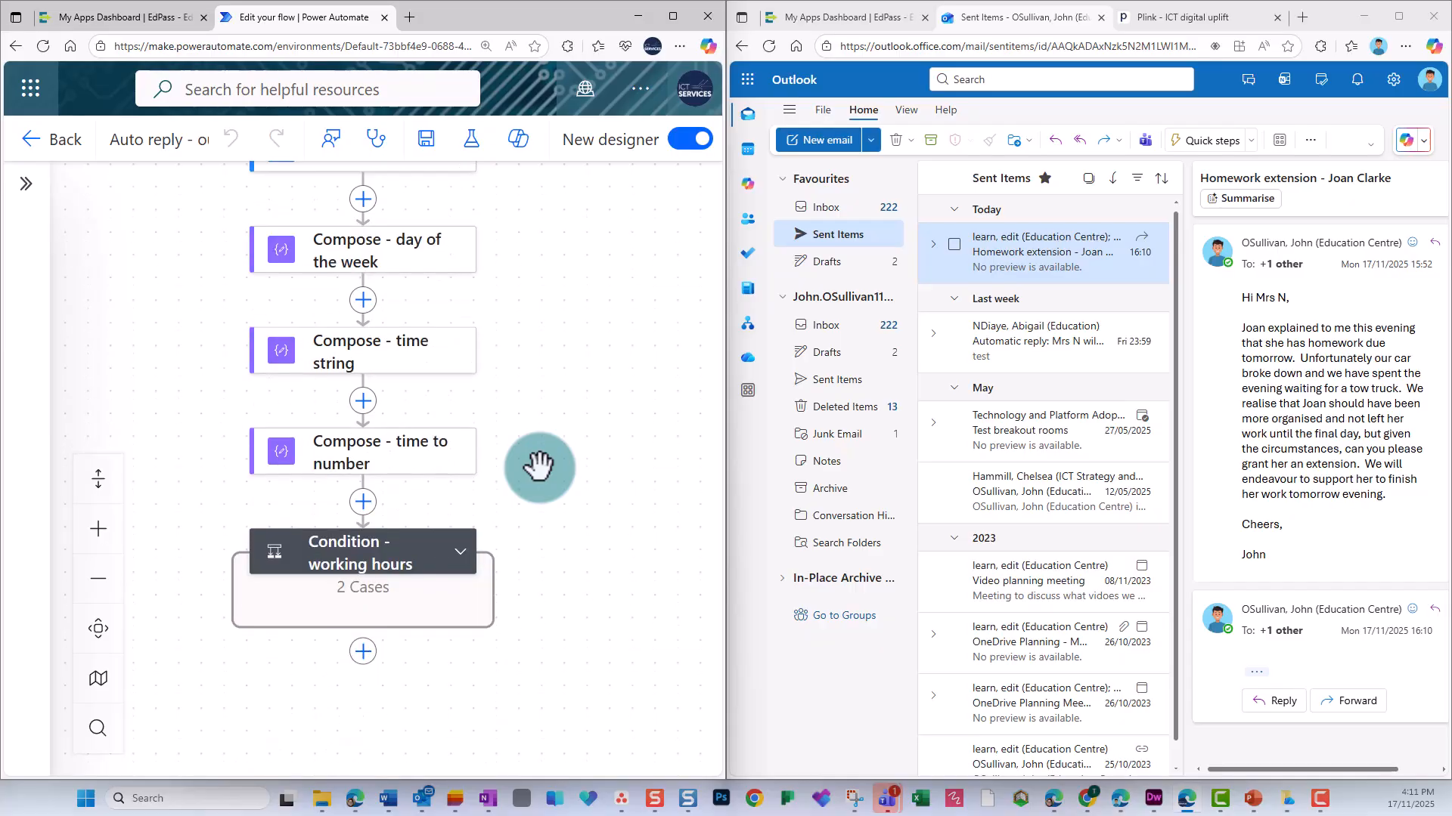
left_click(459, 552)
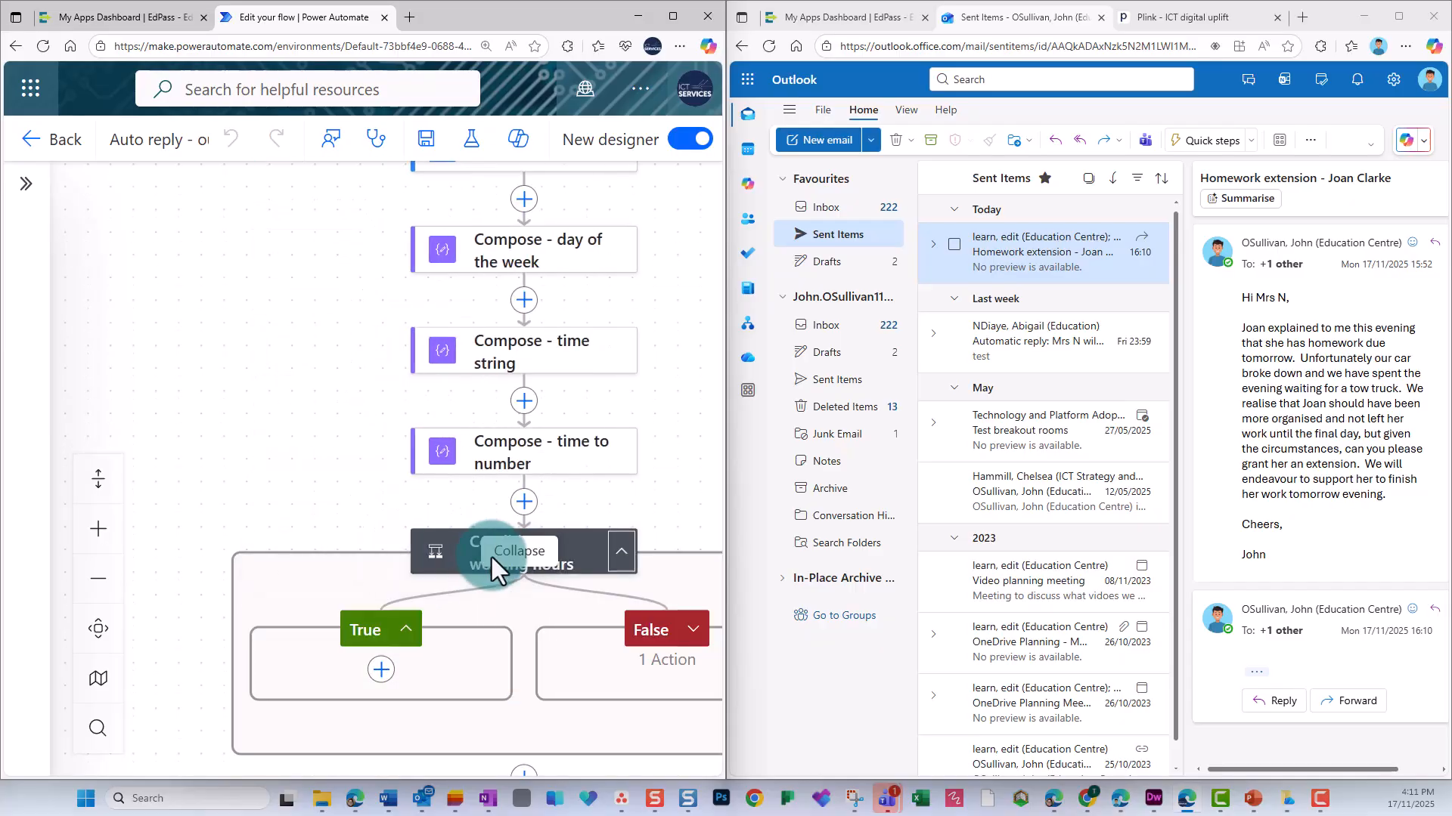
left_click(555, 563)
scroll(502, 522, "down", 3)
left_click(485, 470)
left_click_drag(486, 472, 492, 473)
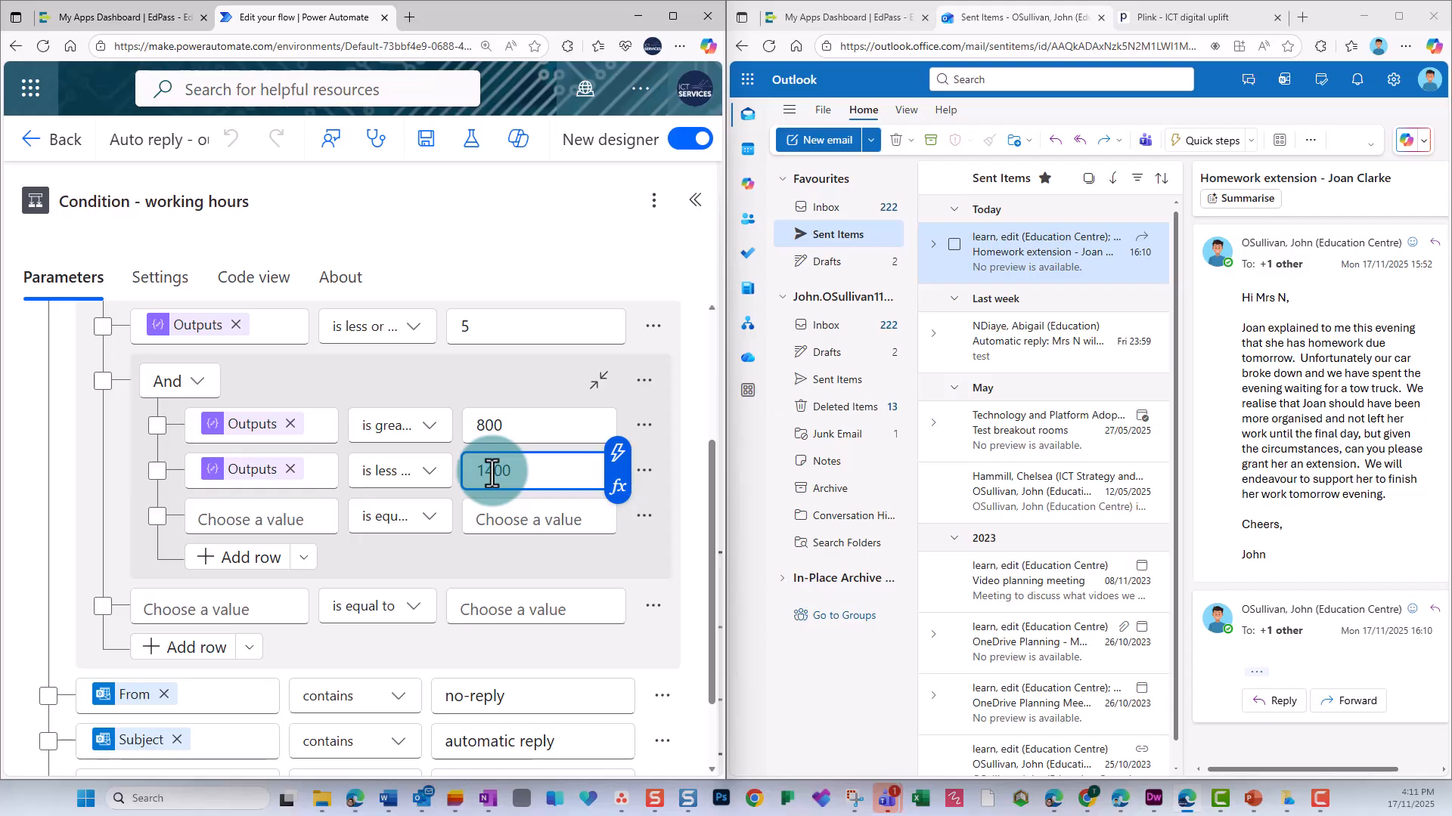
type("4")
left_click(427, 144)
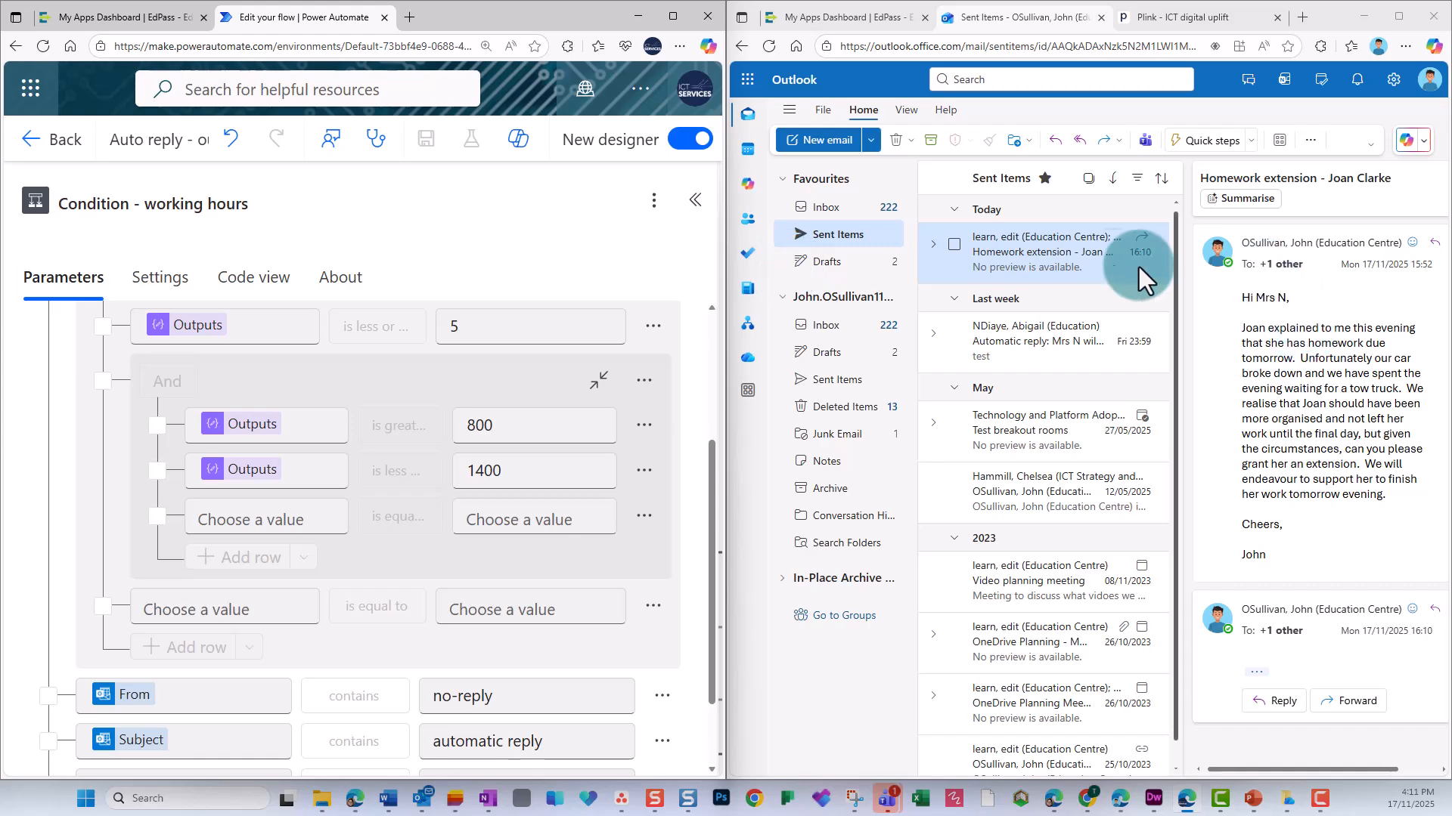
In Outlook, forward the latest sent homework extension email to the monitored mailbox to trigger the flow again.
left_click(1045, 261)
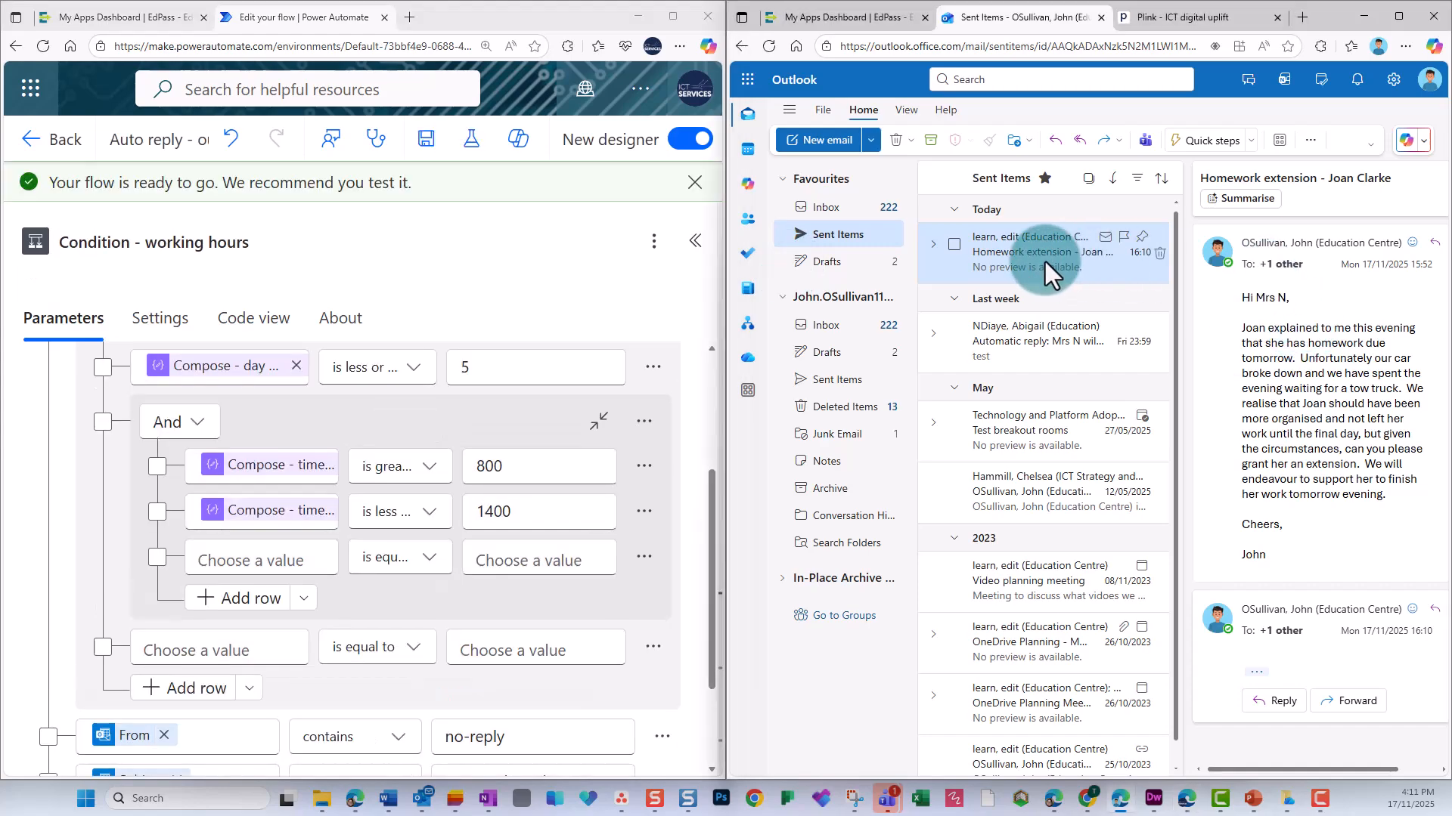
left_click(1101, 142)
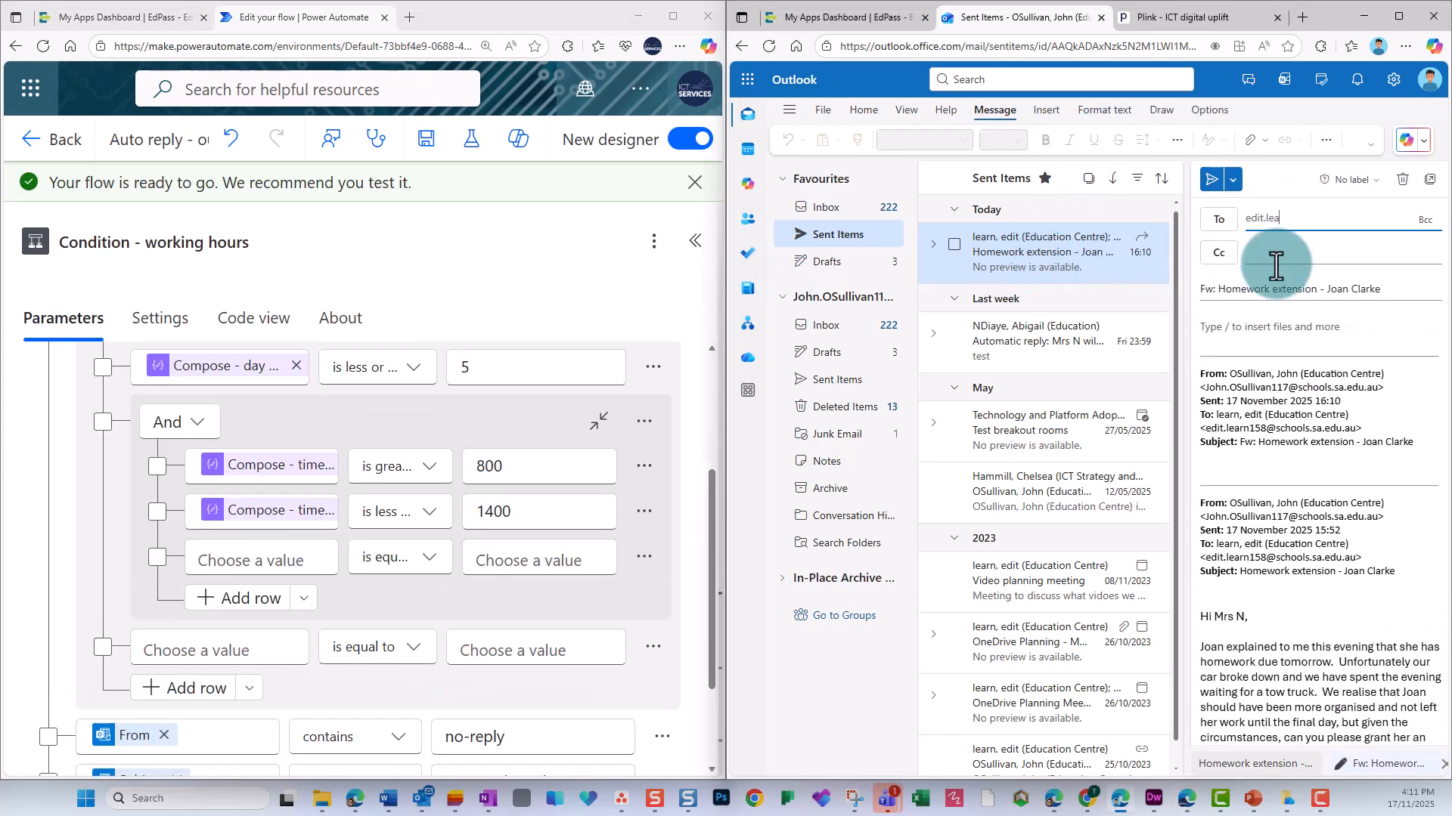
left_click(1280, 257)
left_click(1217, 182)
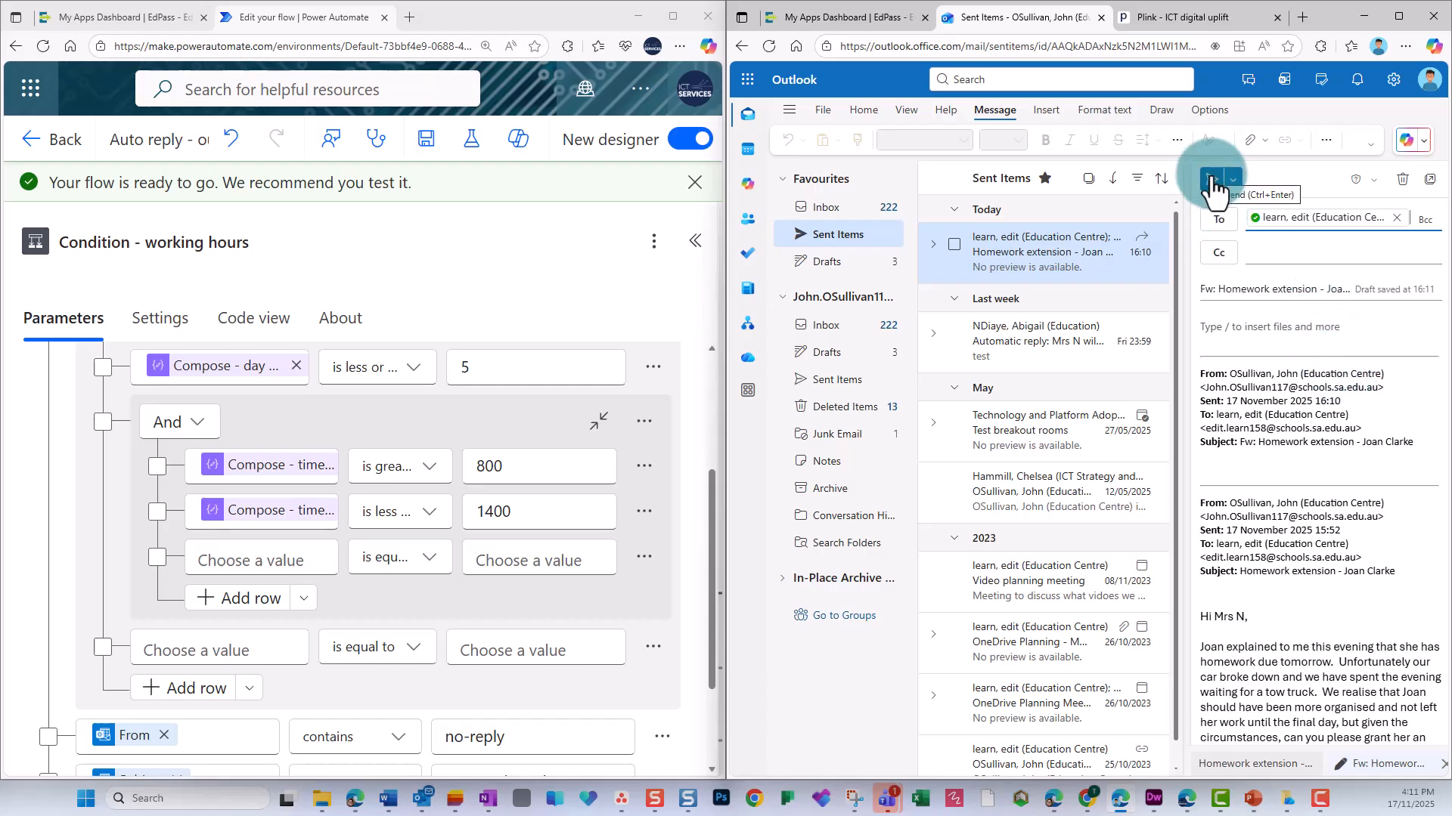
Return to the flow's details in Power Automate and open the most recent run from the run history.
left_click(479, 292)
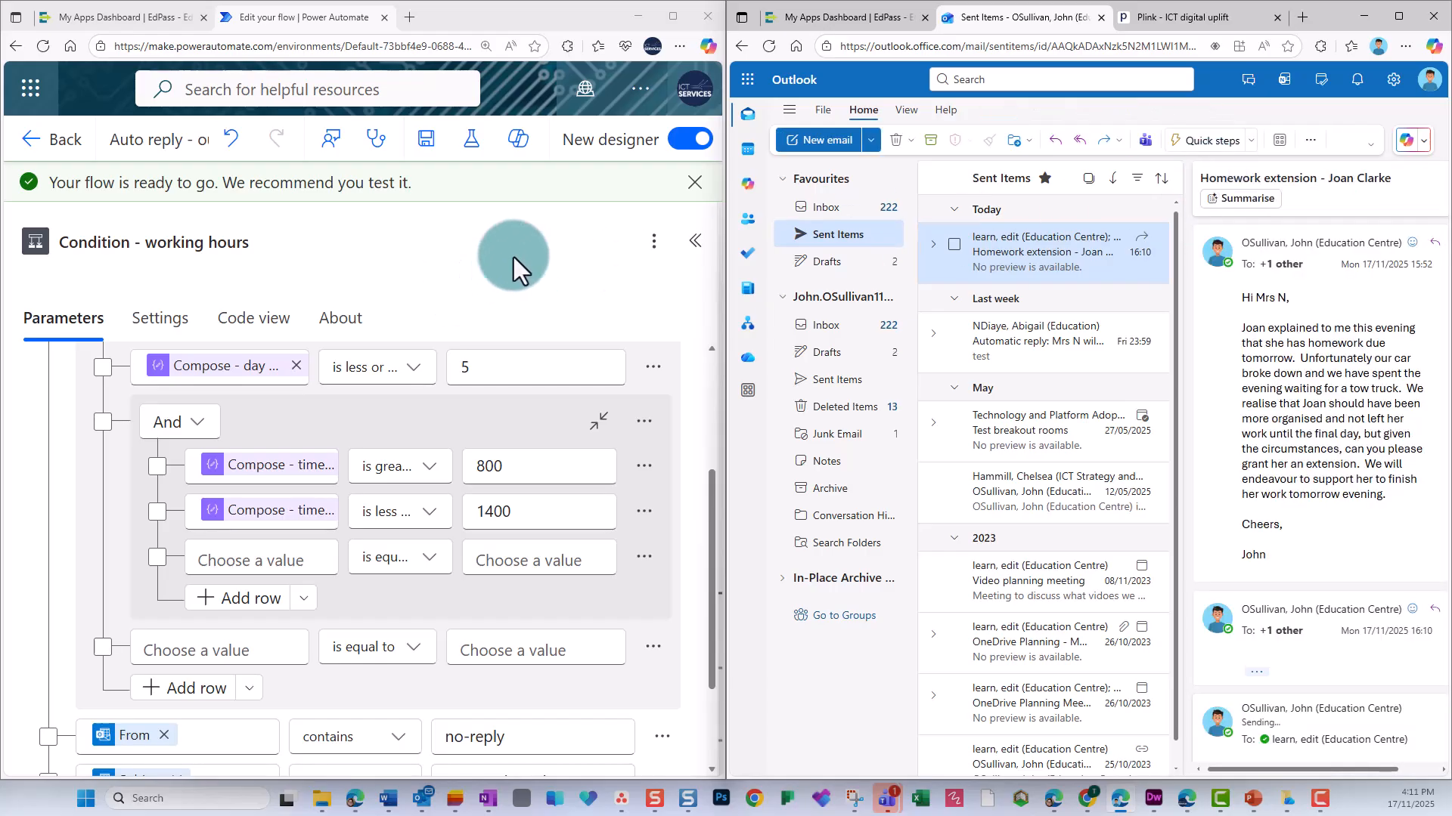
left_click(58, 149)
left_click(417, 282)
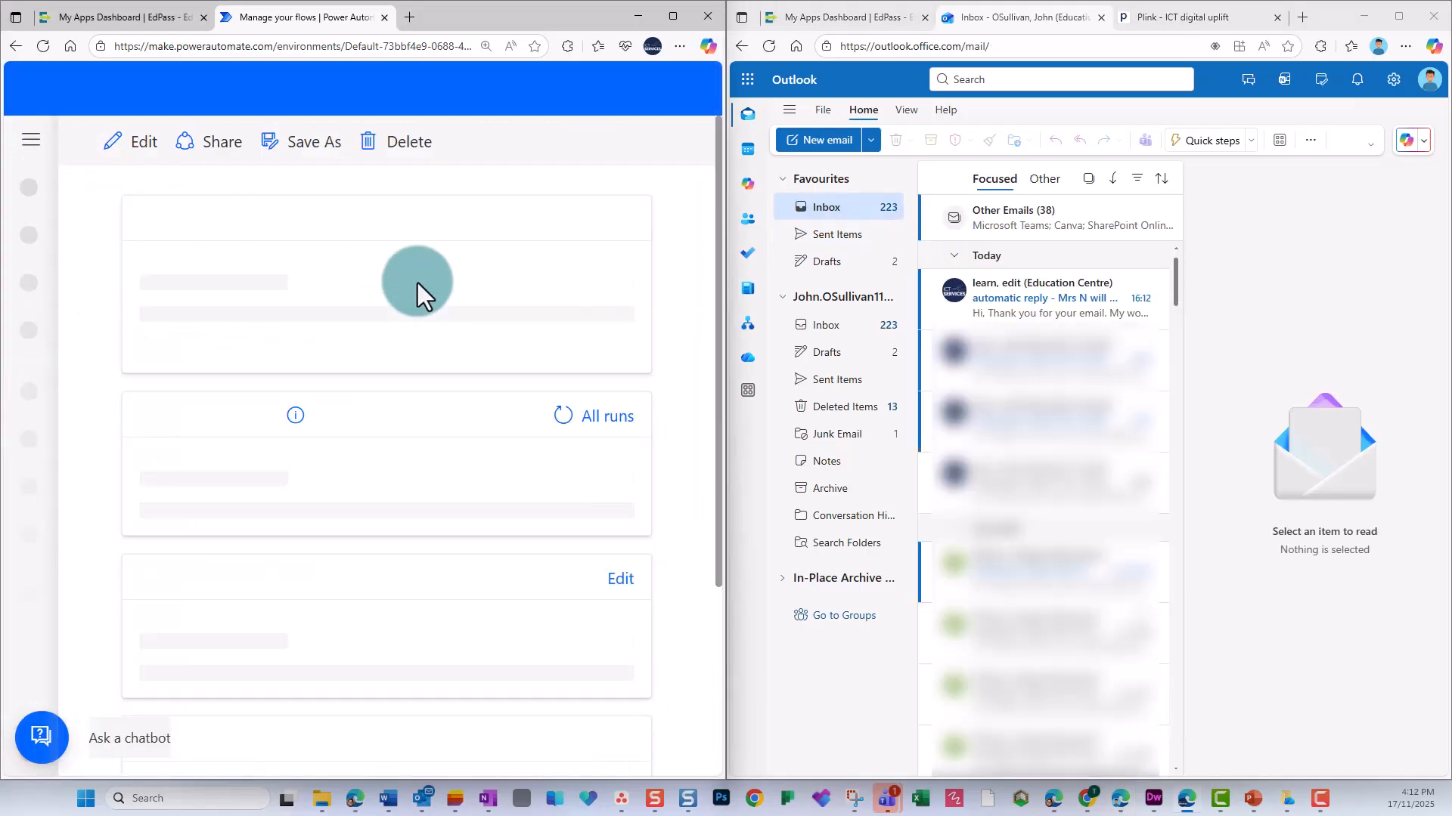
scroll(564, 299, "down", 5)
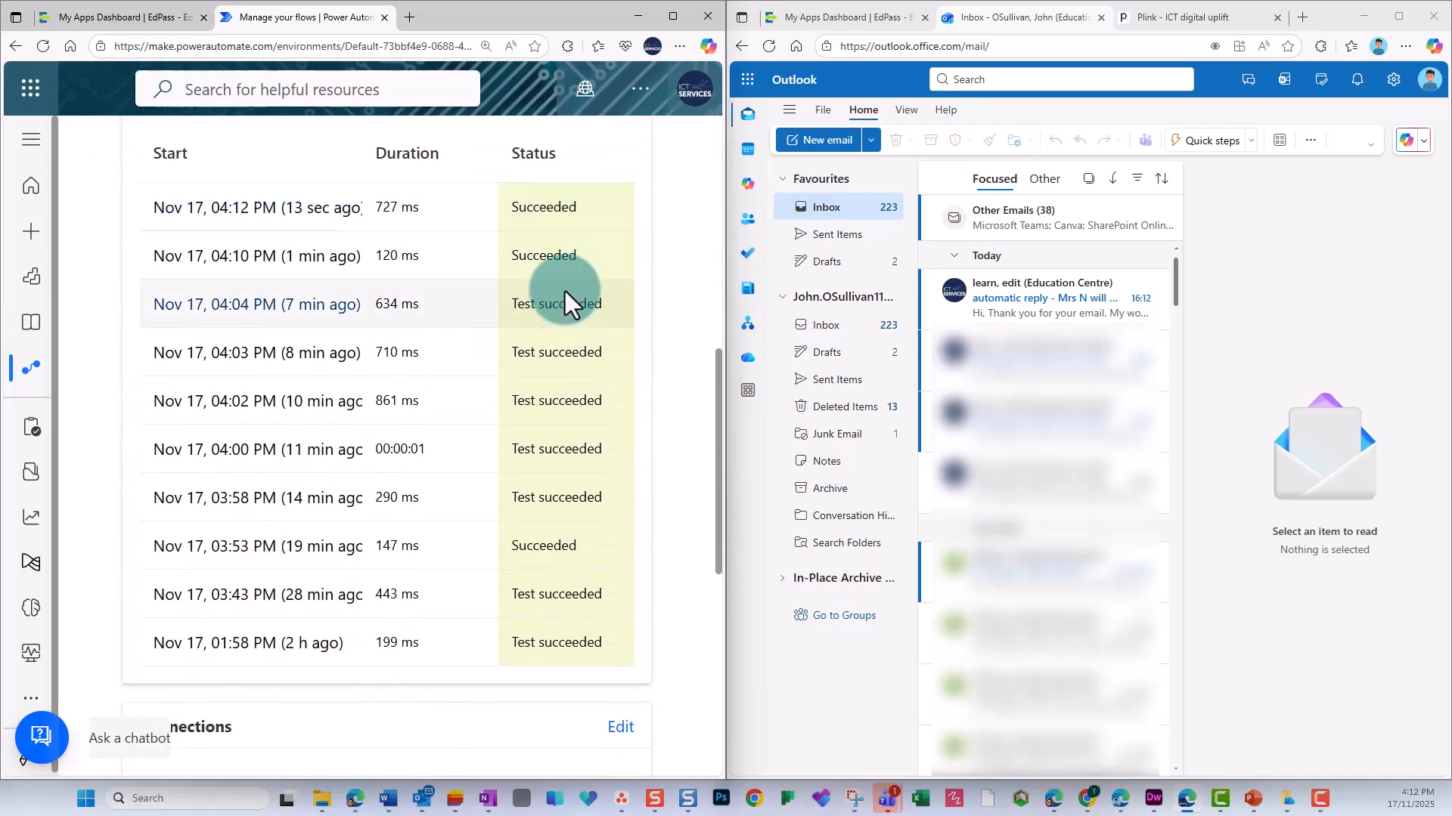
left_click(260, 213)
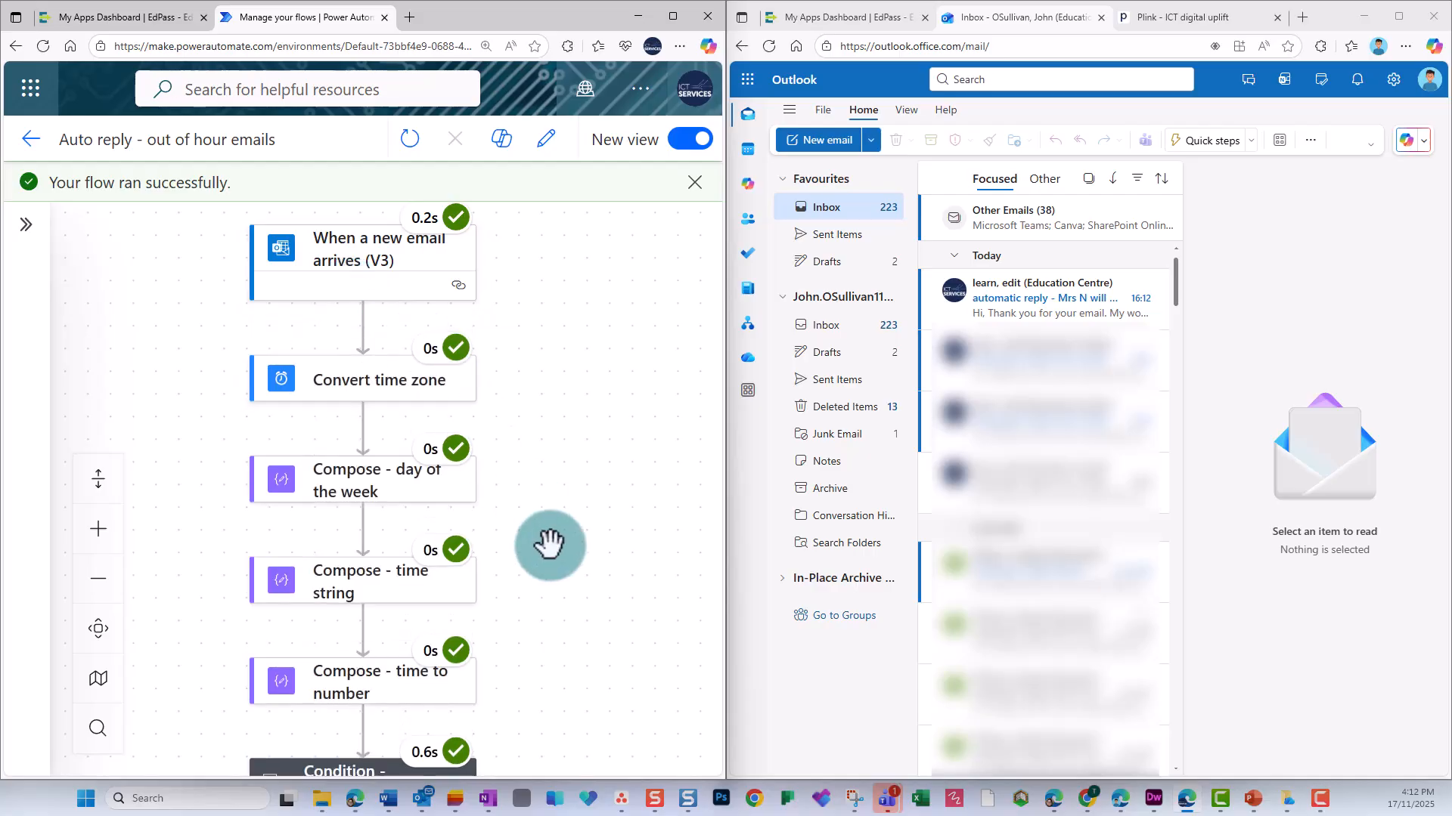
Open the working hours condition's run results and check how each day, time, no-reply and automatic reply rule evaluated.
scroll(550, 545, "down", 3)
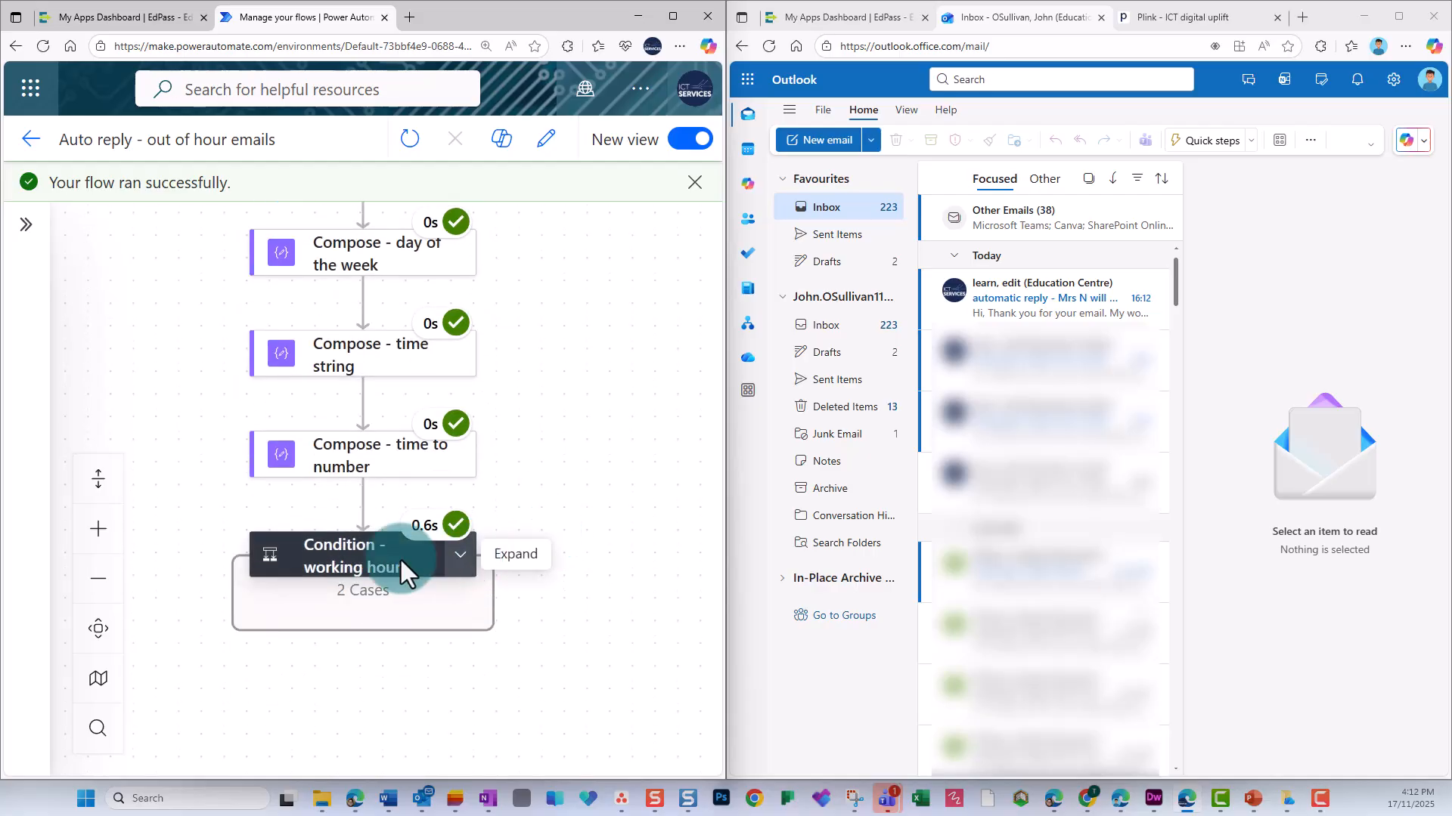
left_click(401, 561)
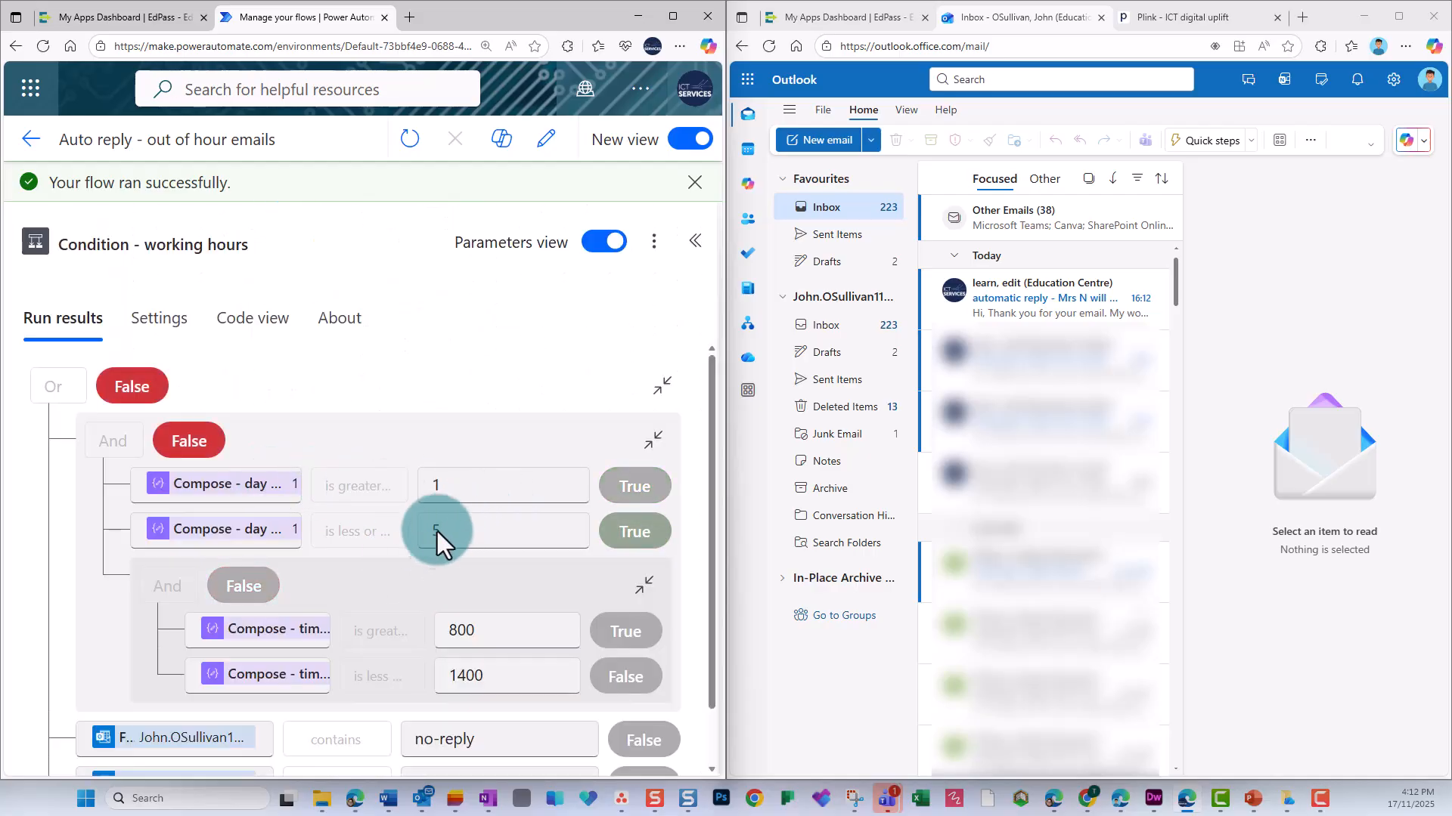
scroll(445, 525, "down", 1)
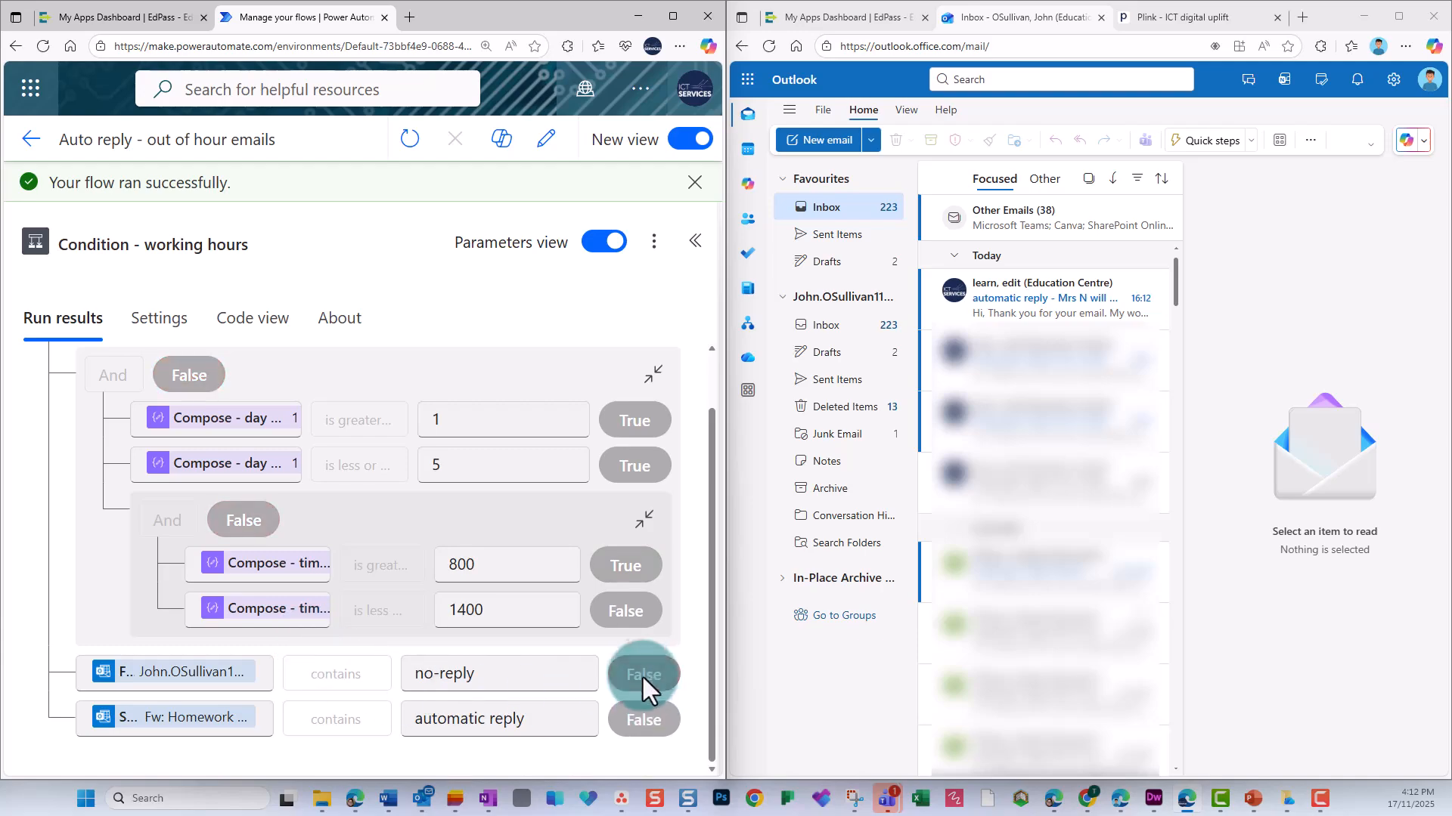
left_click(684, 229)
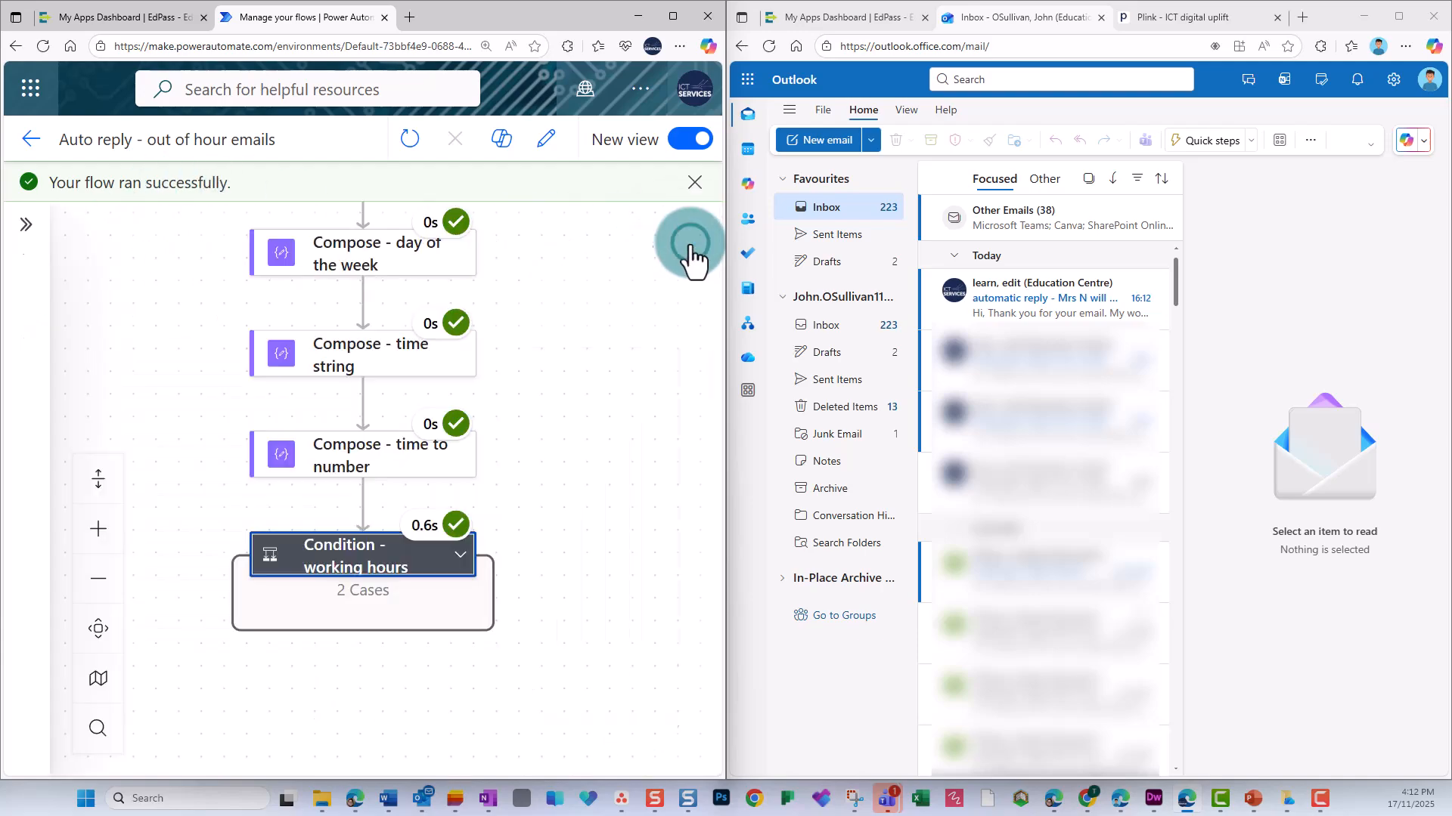
Expand the working hours condition to check the False branch's Send an email action, and review the condition's run results again.
left_click(461, 554)
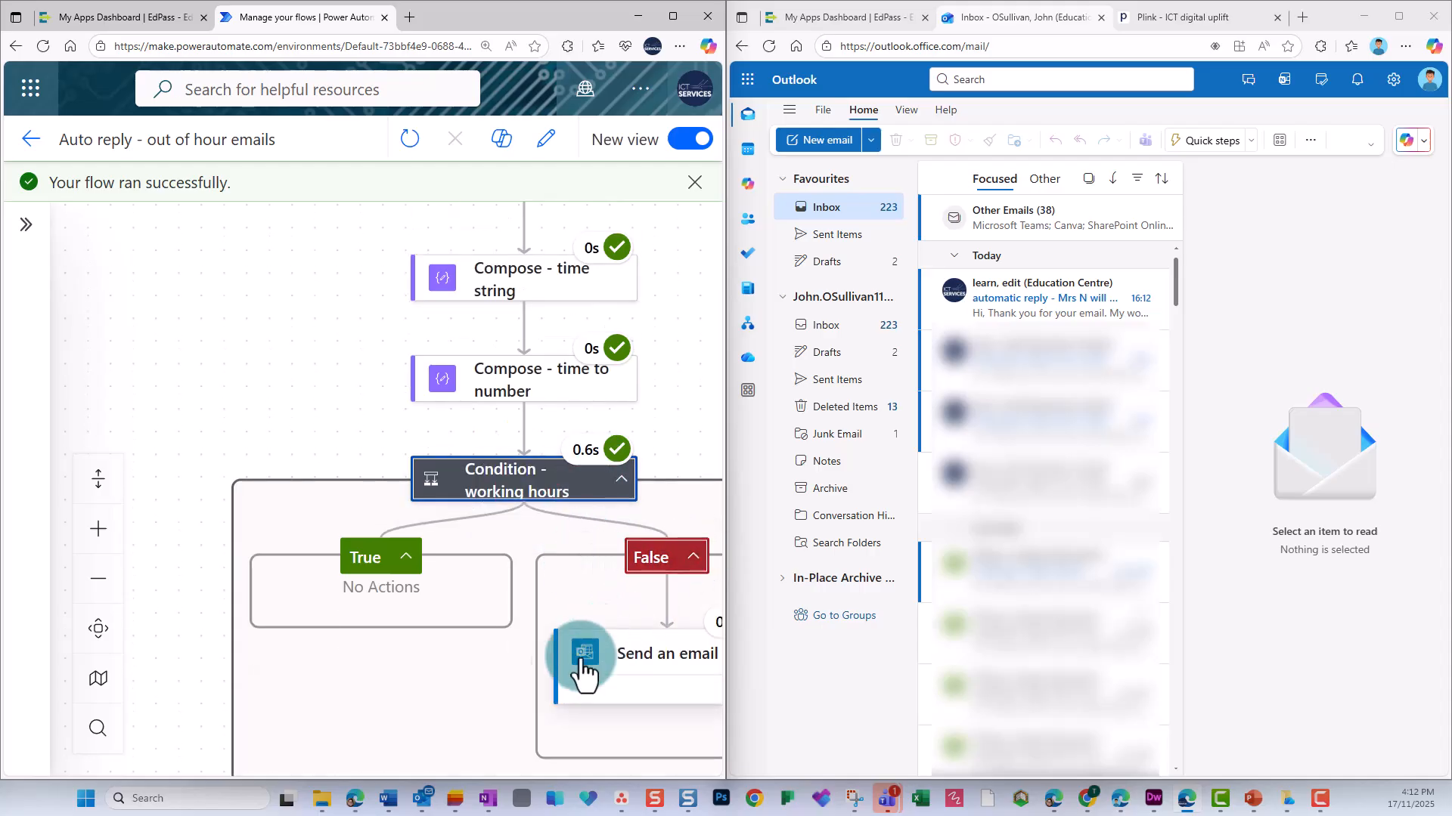
left_click_drag(438, 678, 263, 634)
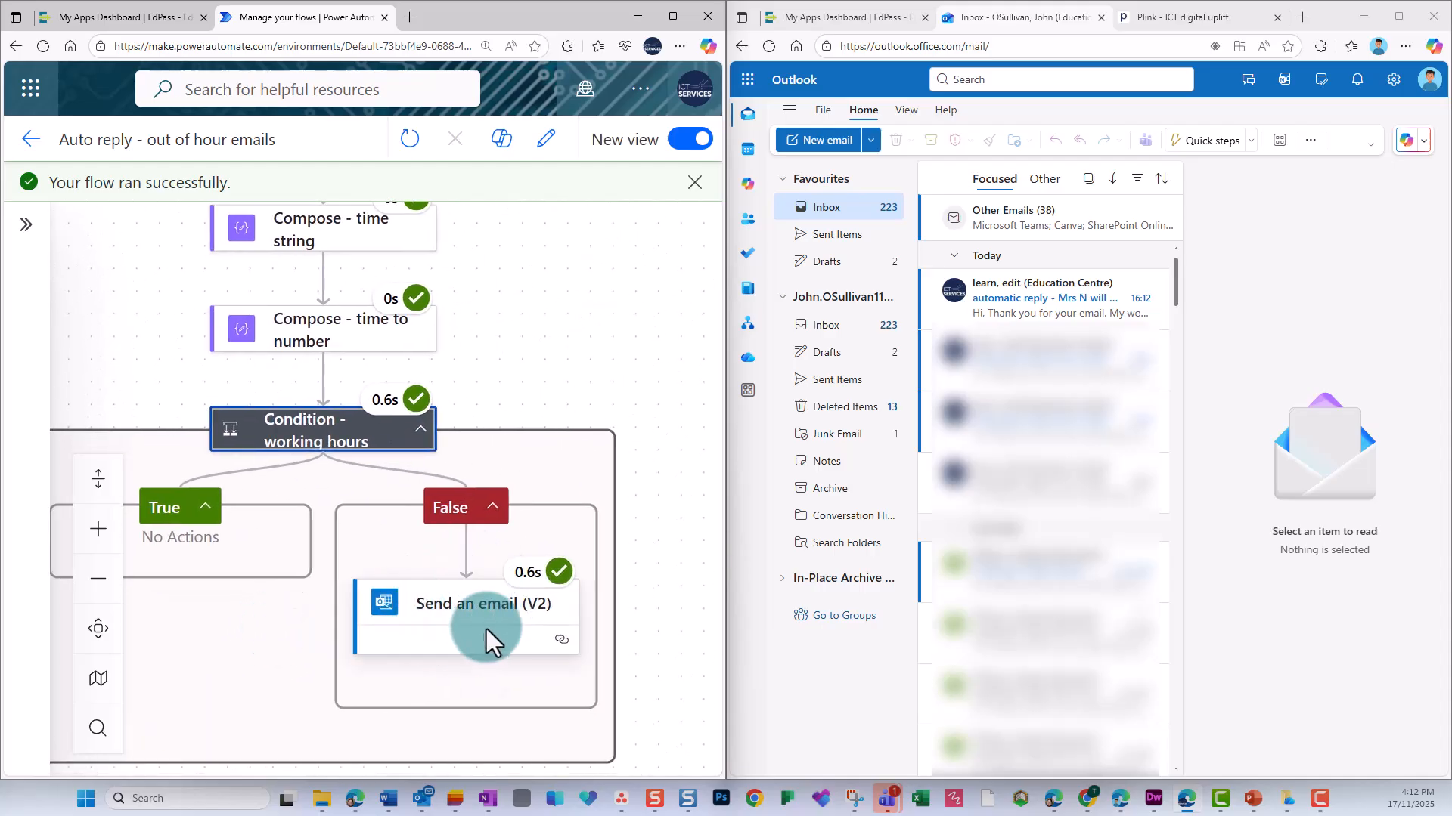
left_click(421, 438)
left_click(189, 434)
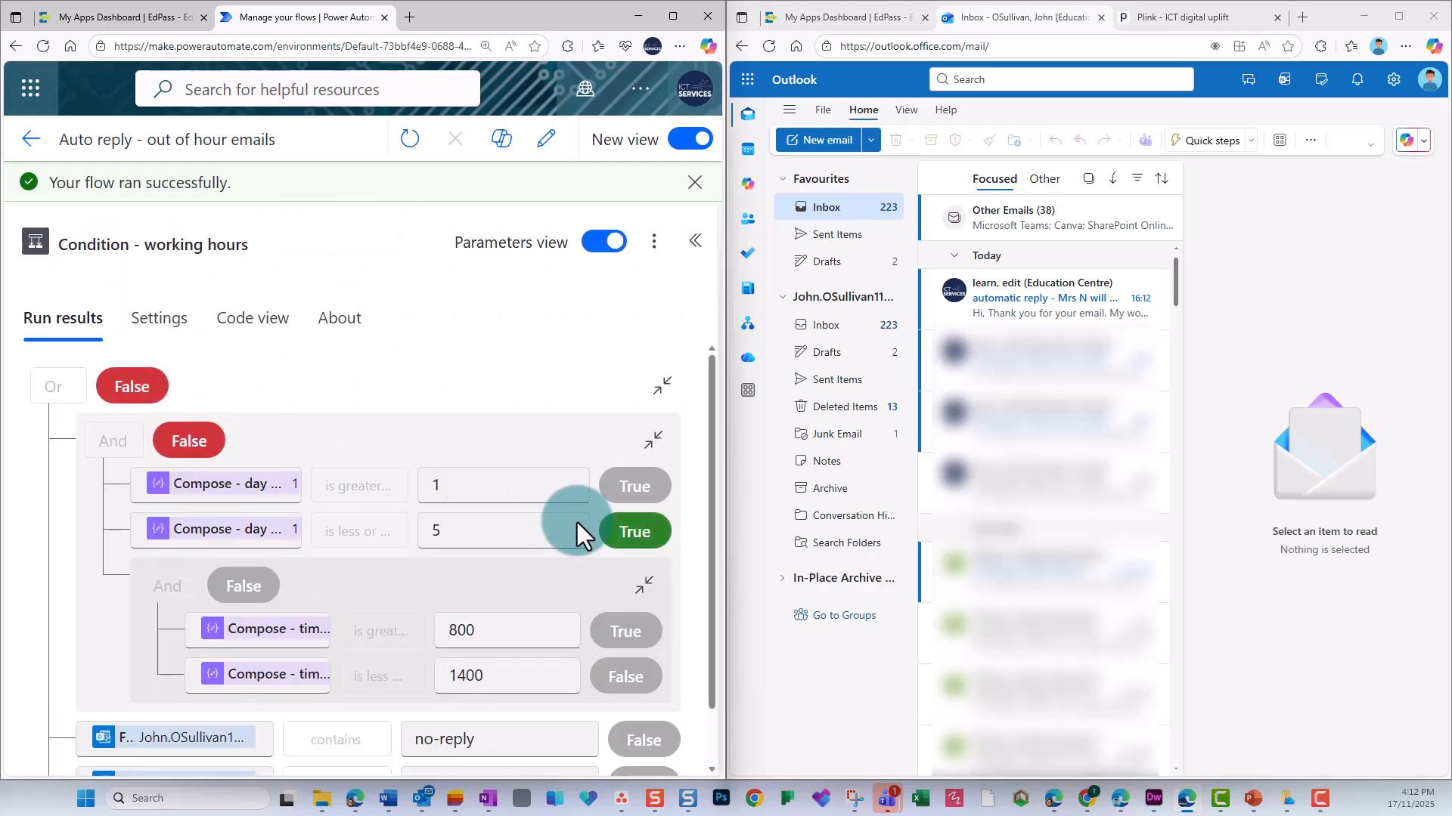
scroll(578, 523, "down", 2)
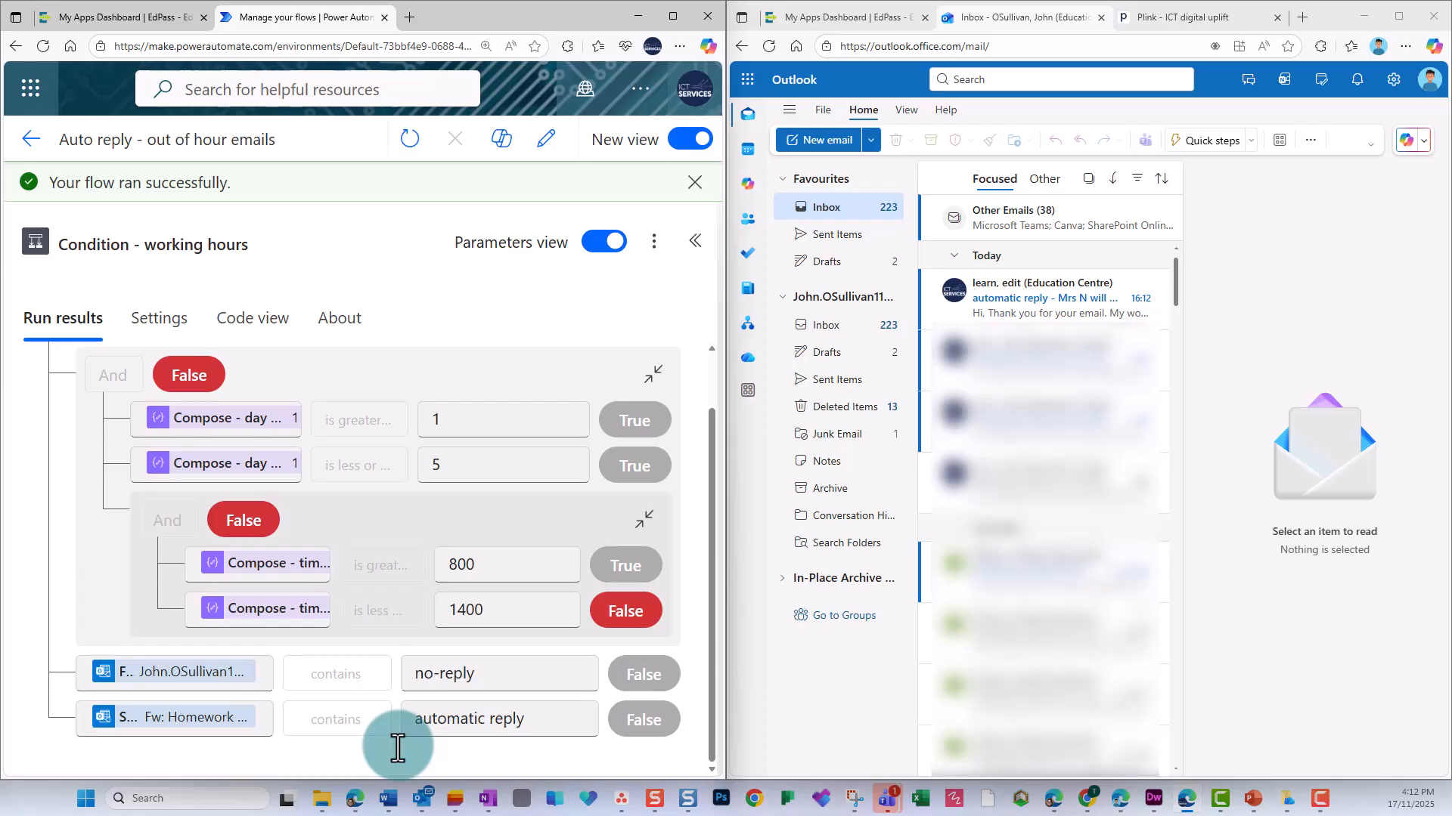
Edit the flow to set the working hours condition's upper time limit to 1700, and save it.
left_click(546, 141)
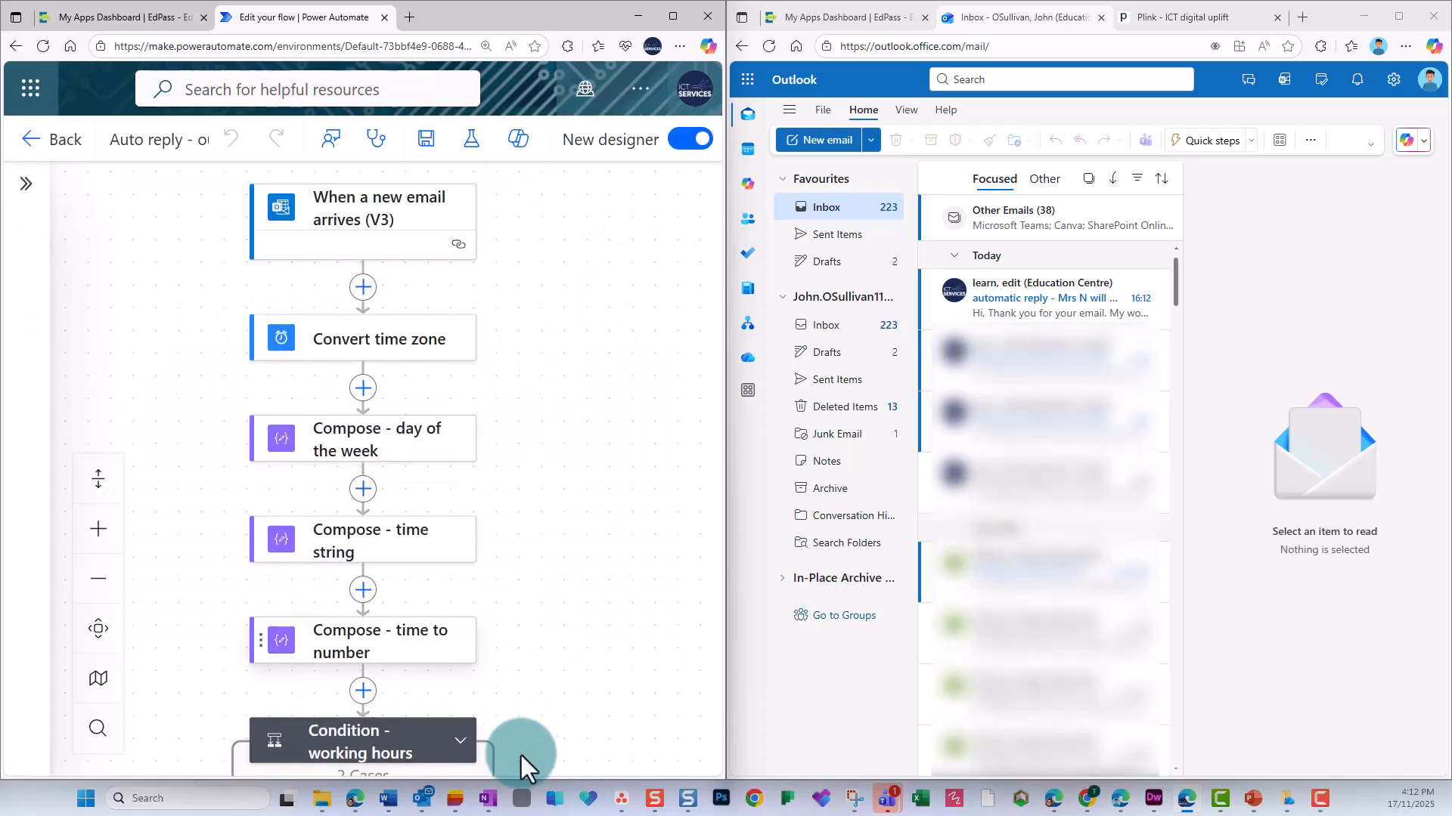
scroll(504, 750, "down", 3)
left_click(467, 644)
left_click(532, 641)
scroll(532, 575, "down", 2)
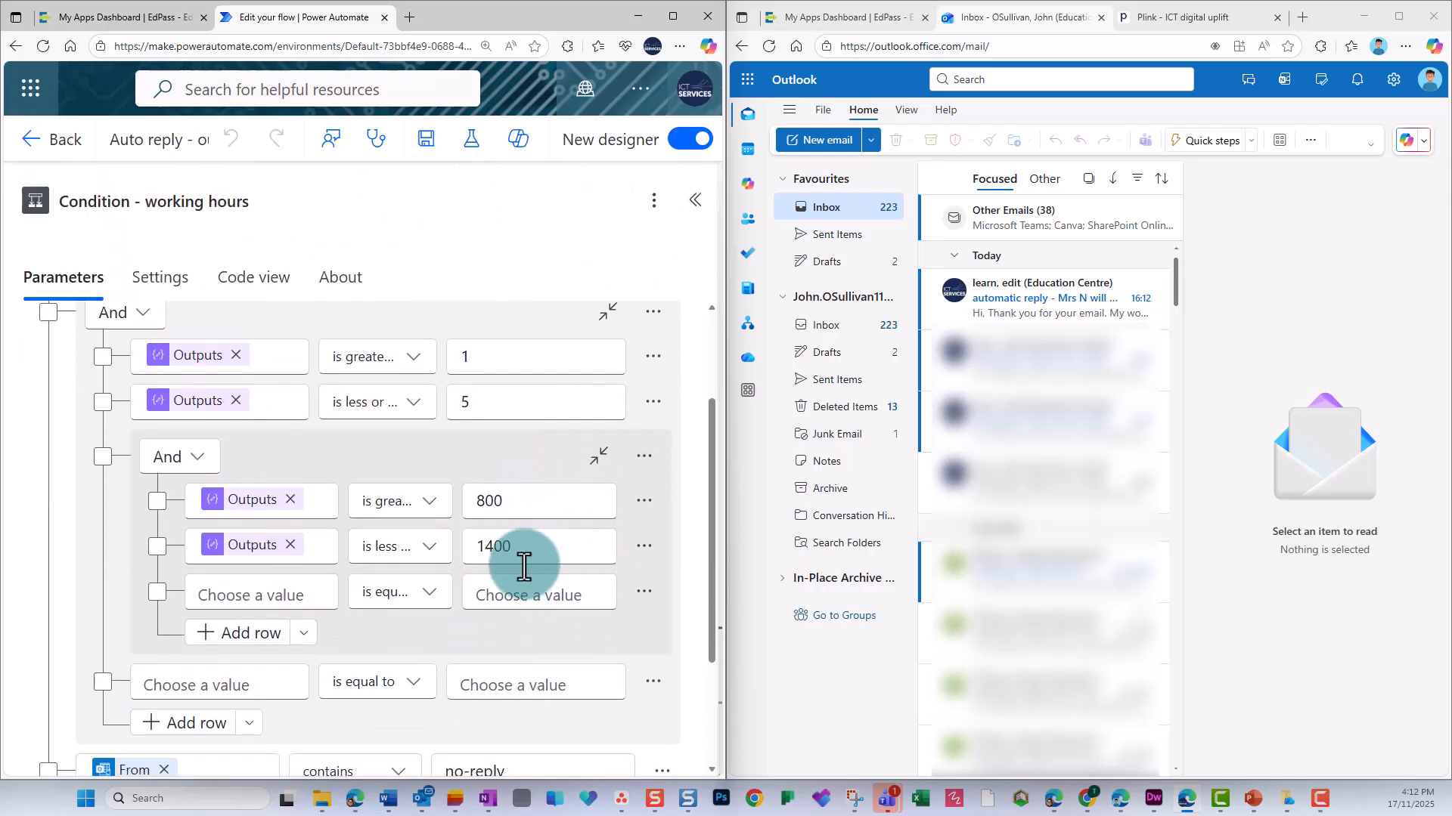
left_click(488, 548)
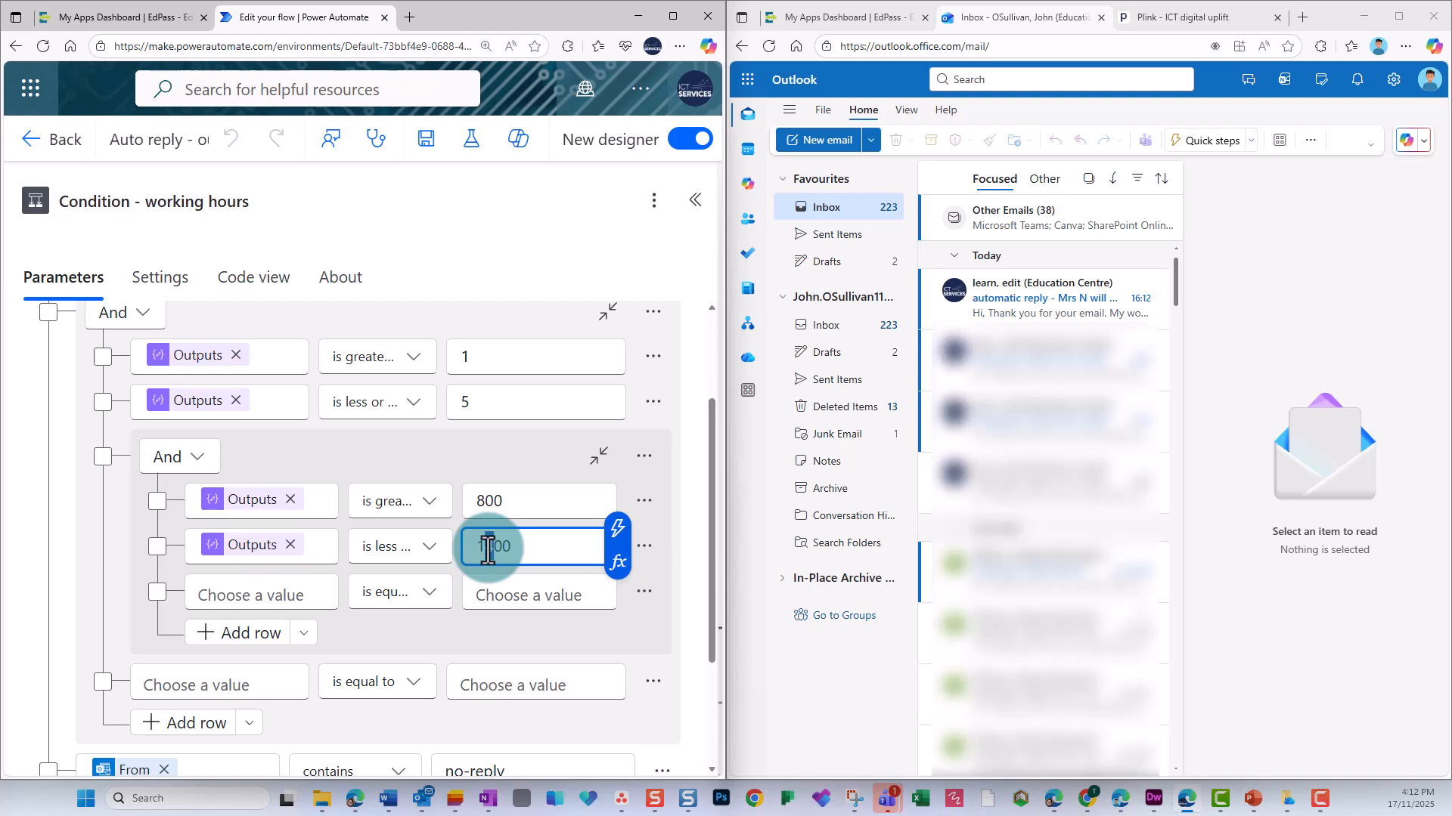
key("BackSpace")
type("7")
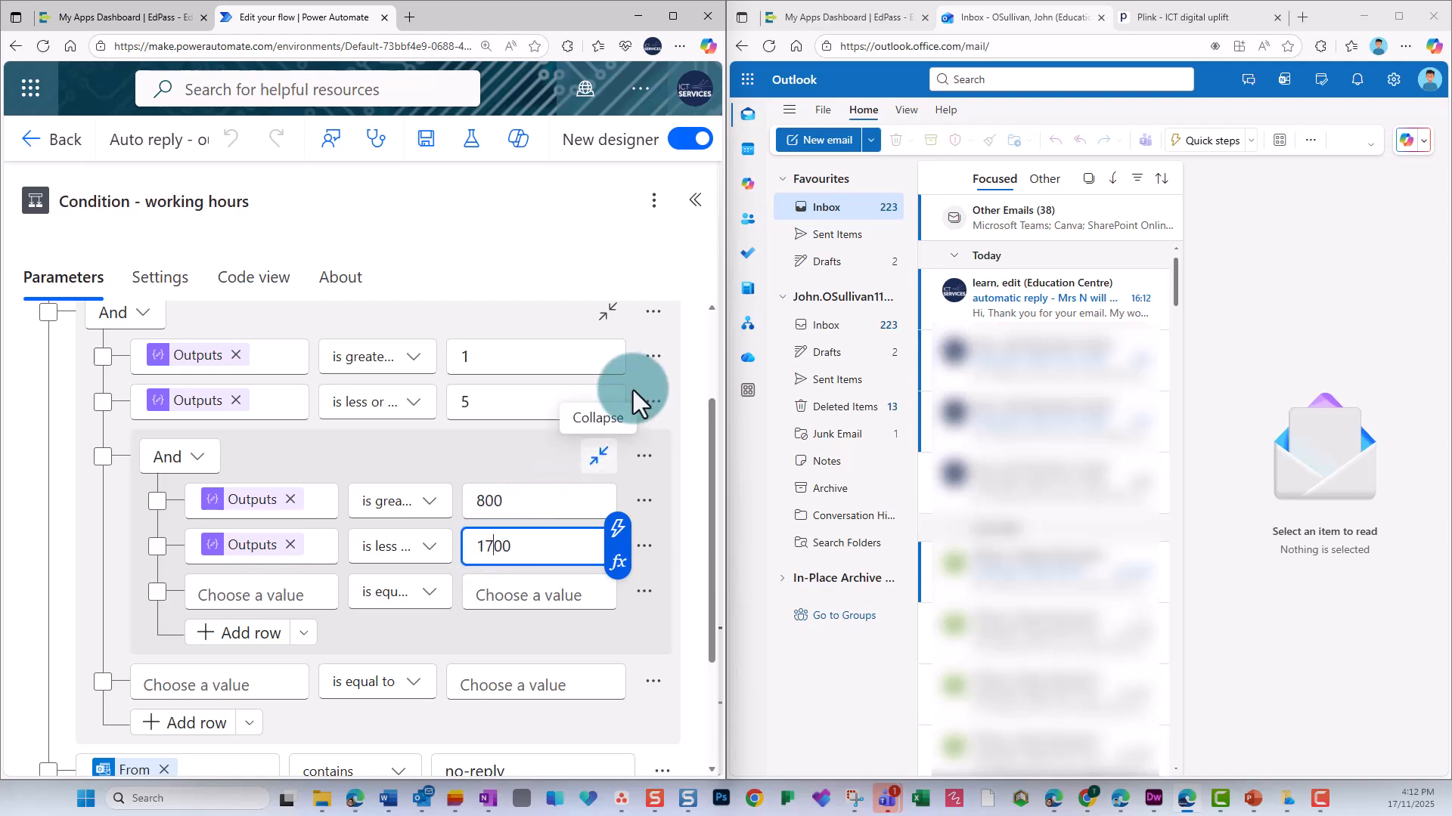
left_click(432, 153)
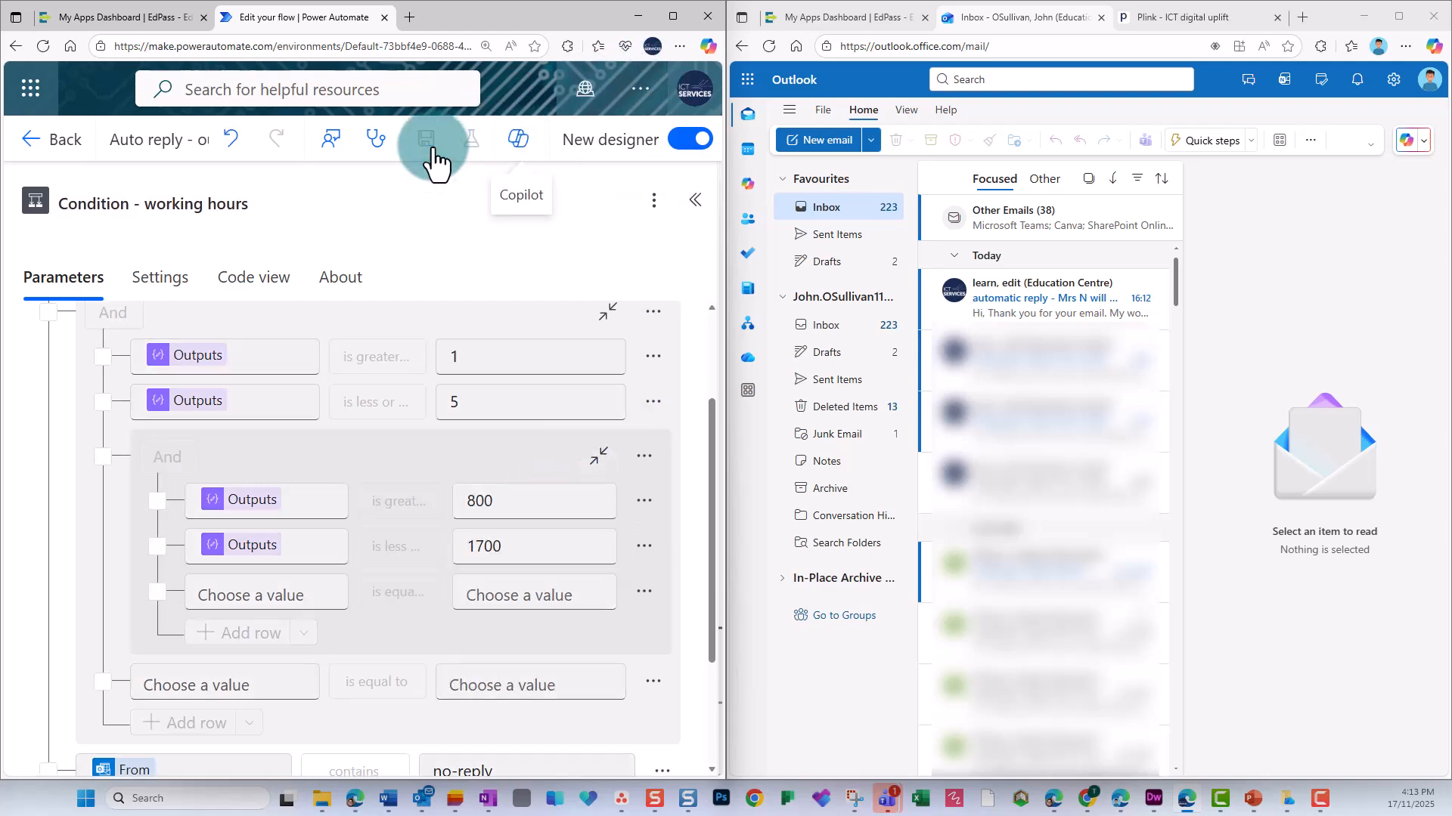